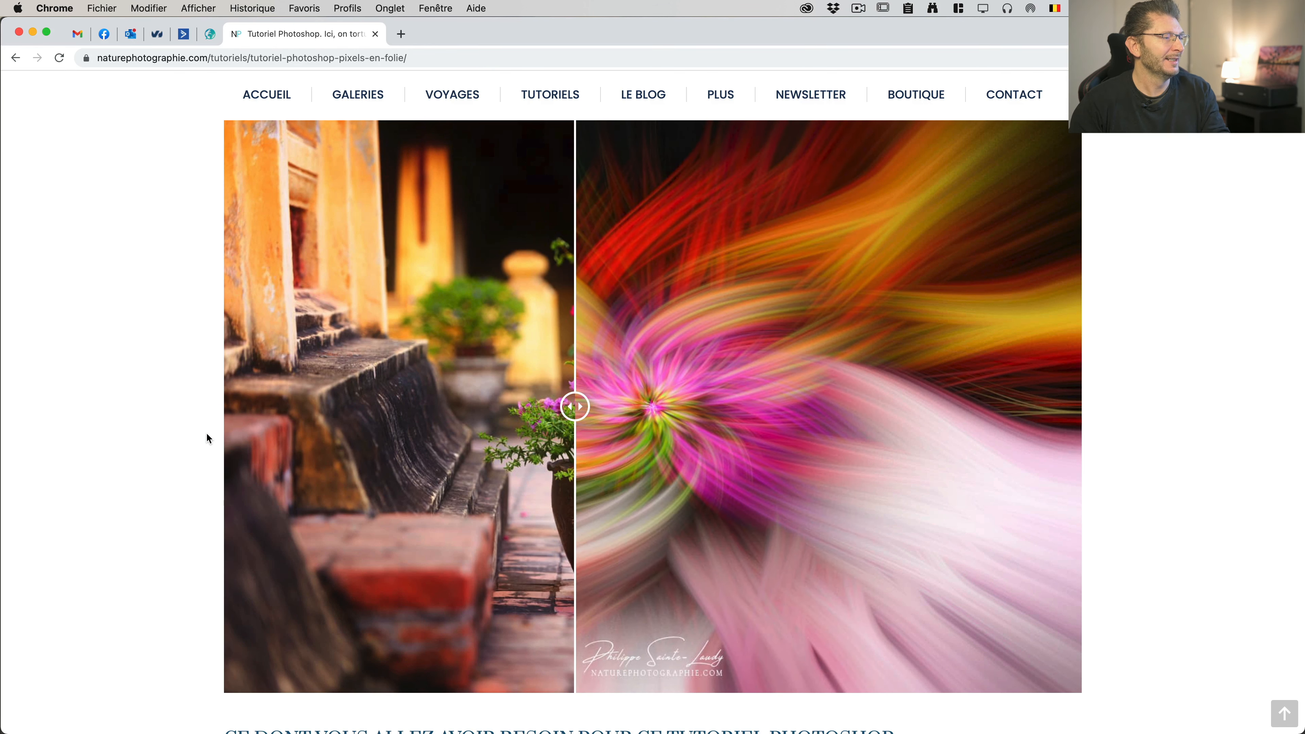
Browse the twirl-effect example images in the panoramic, vertical and square galleries of the Photoshop tutorial page
scroll(256, 466, down, 20)
scroll(256, 466, down, 15)
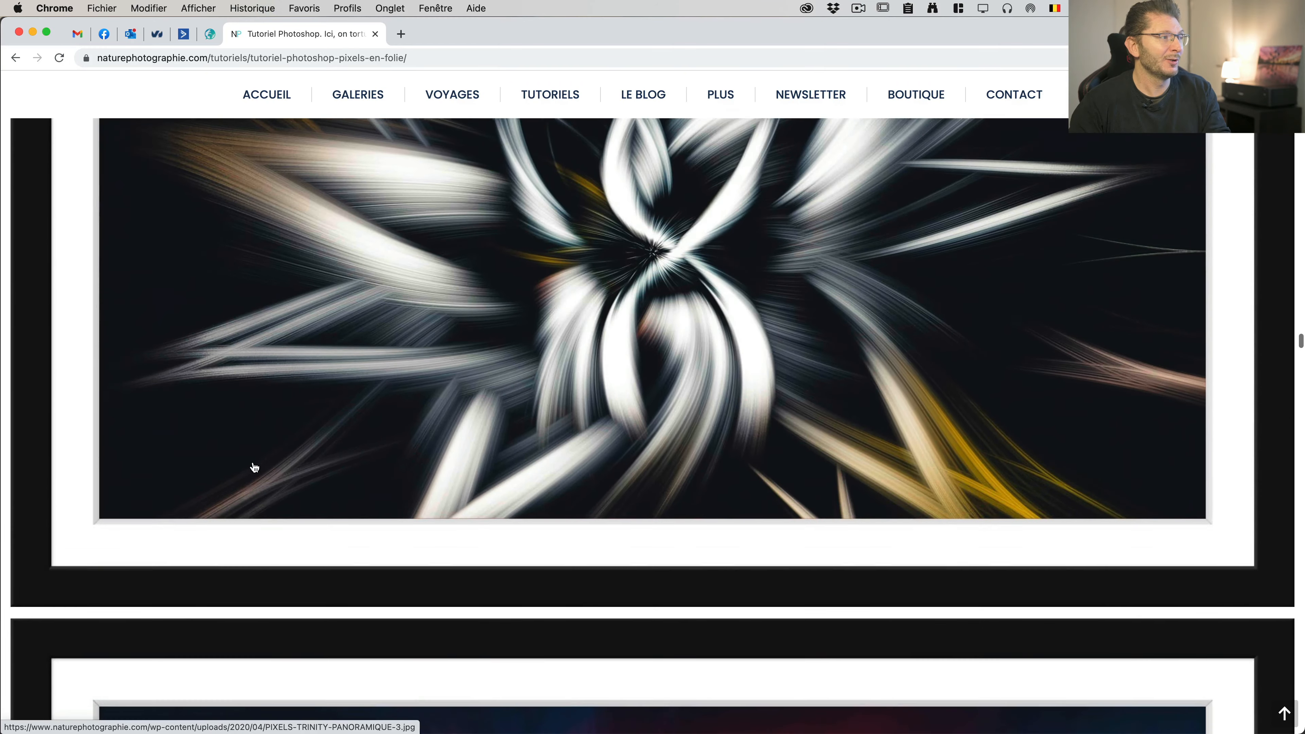
scroll(255, 468, down, 15)
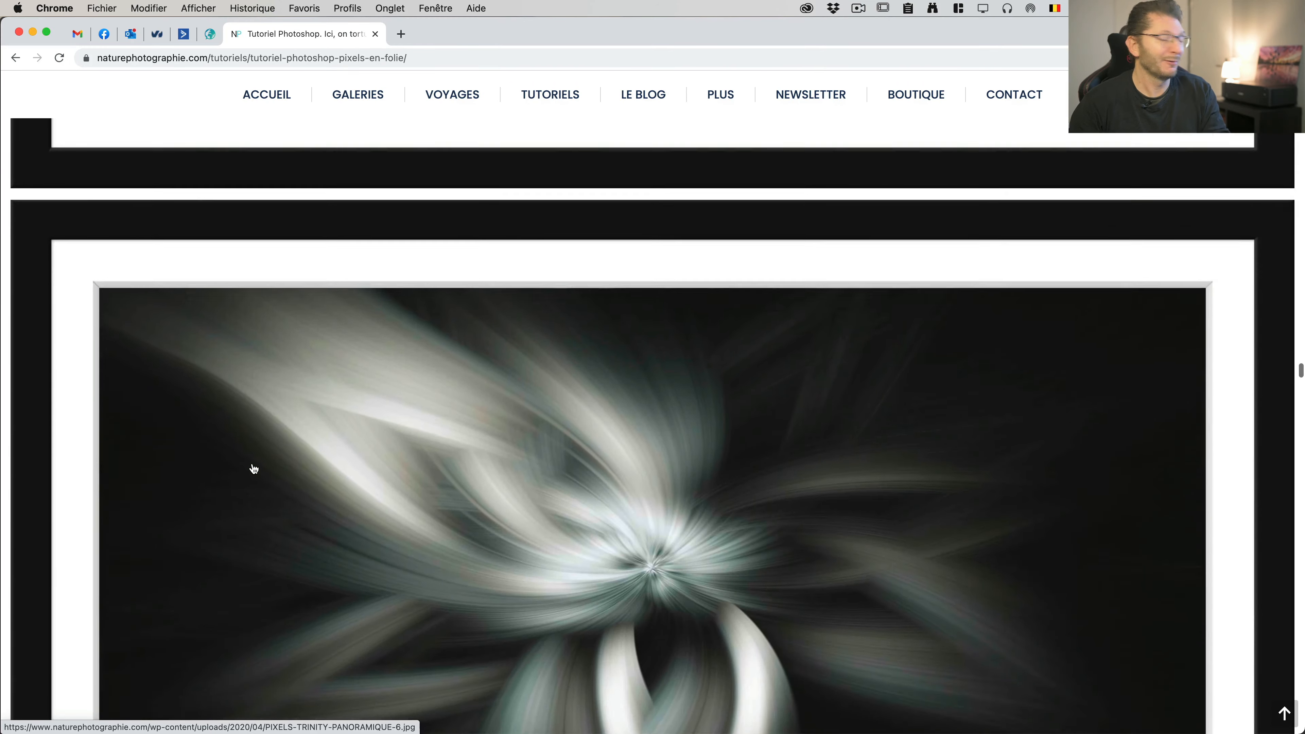
scroll(254, 468, down, 20)
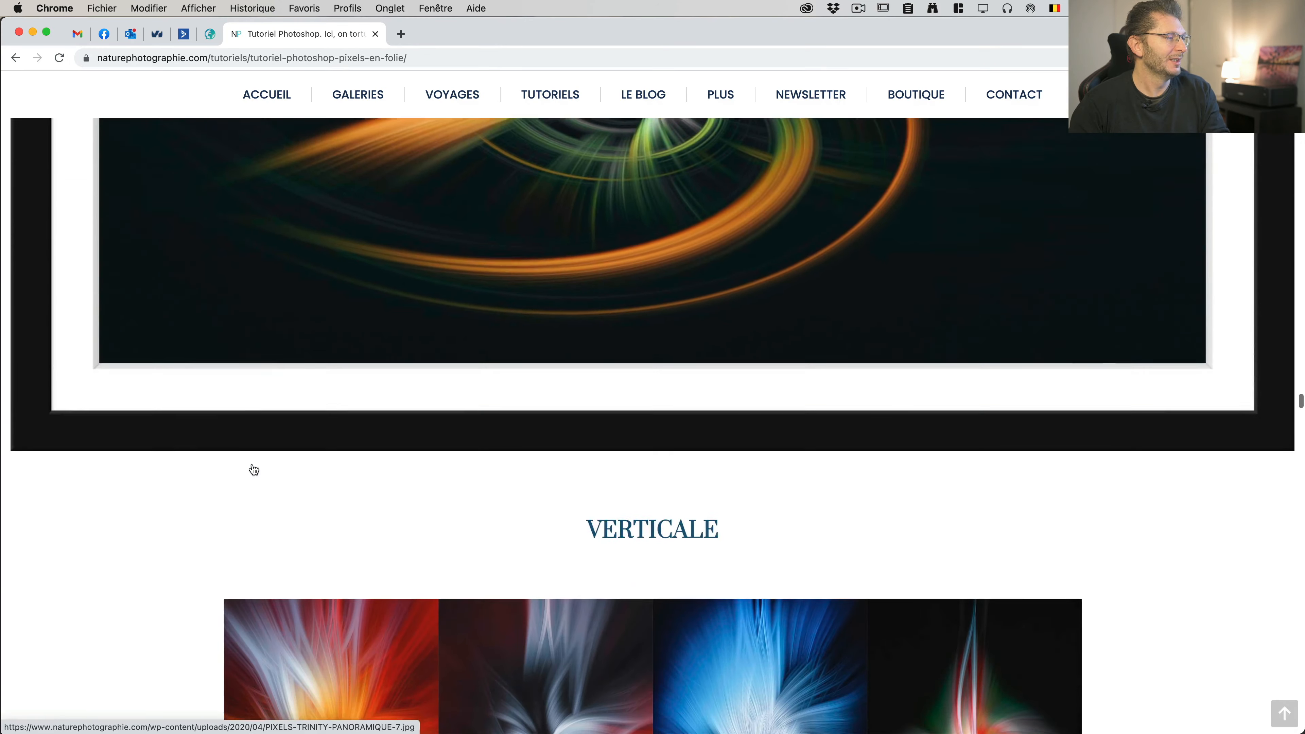
scroll(252, 464, down, 5)
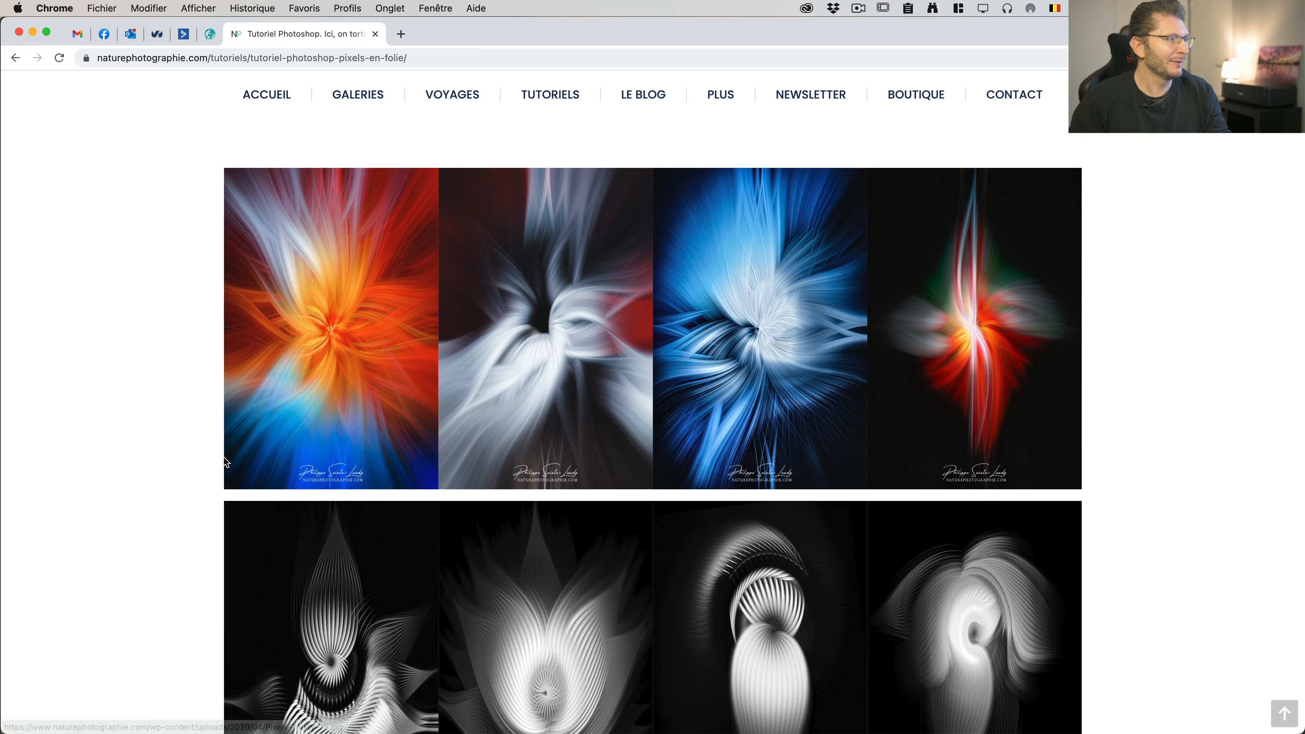
scroll(202, 466, down, 15)
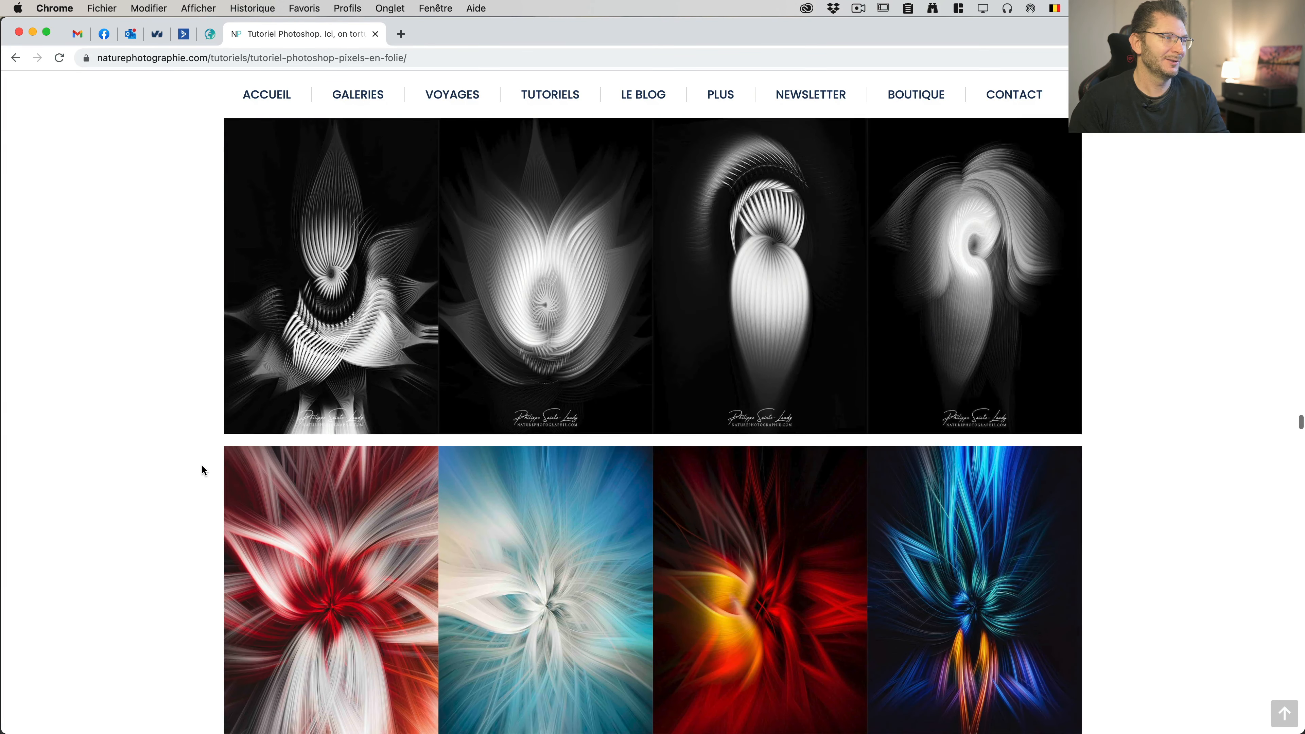
scroll(202, 466, down, 20)
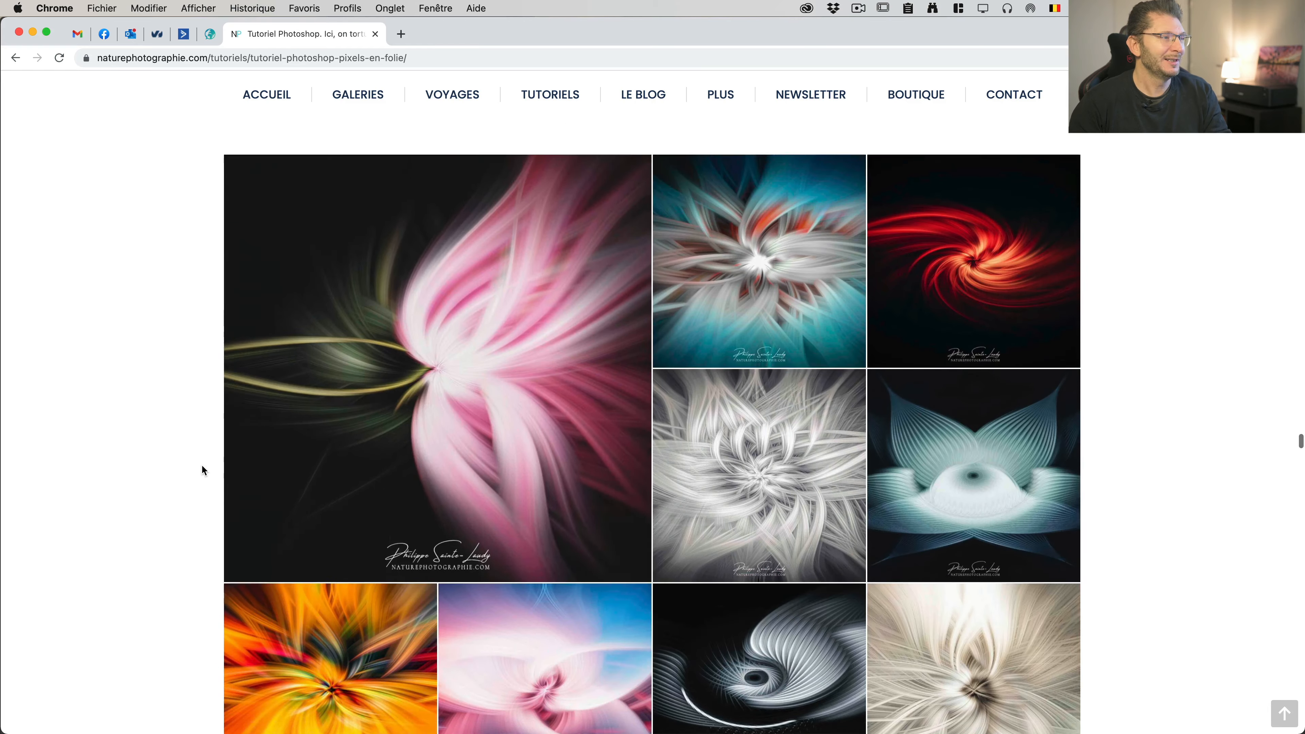
scroll(202, 465, down, 2)
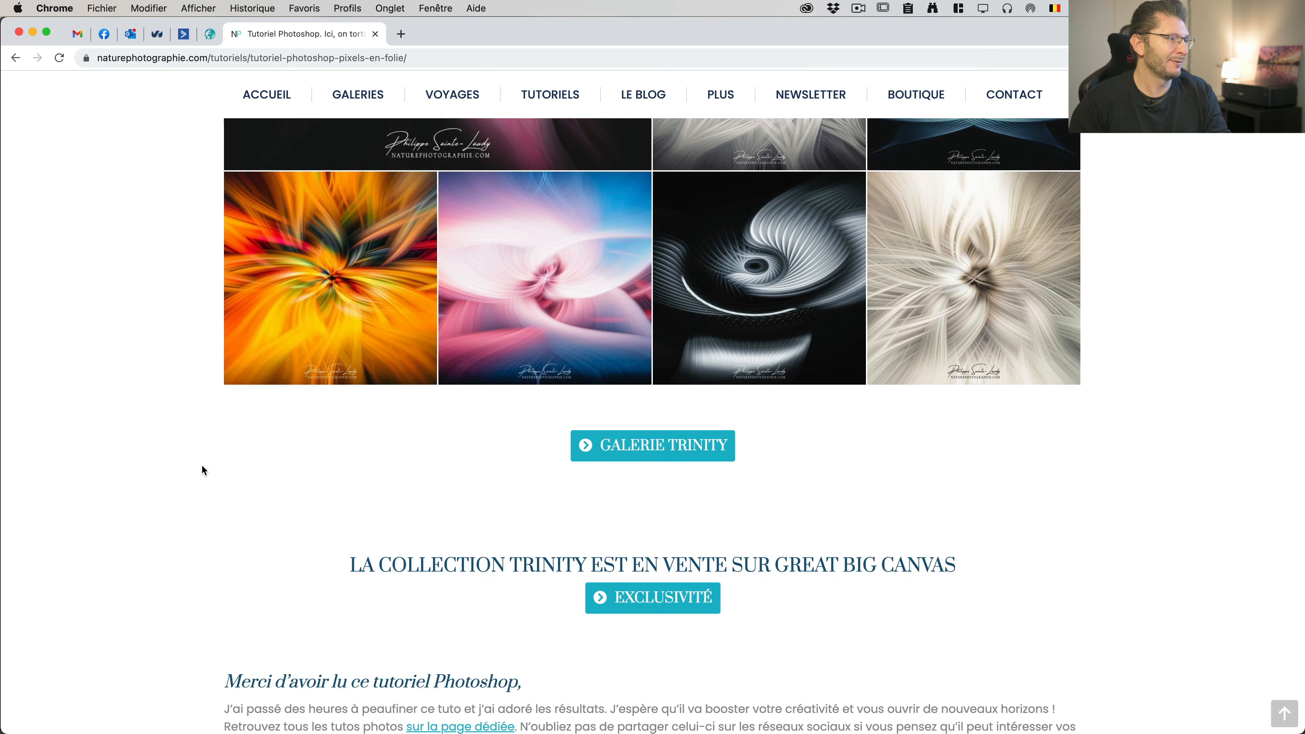
Switch to Photoshop and toggle the visibility of the smart filters on the graffiti alley photo's layer
key(super+Tab)
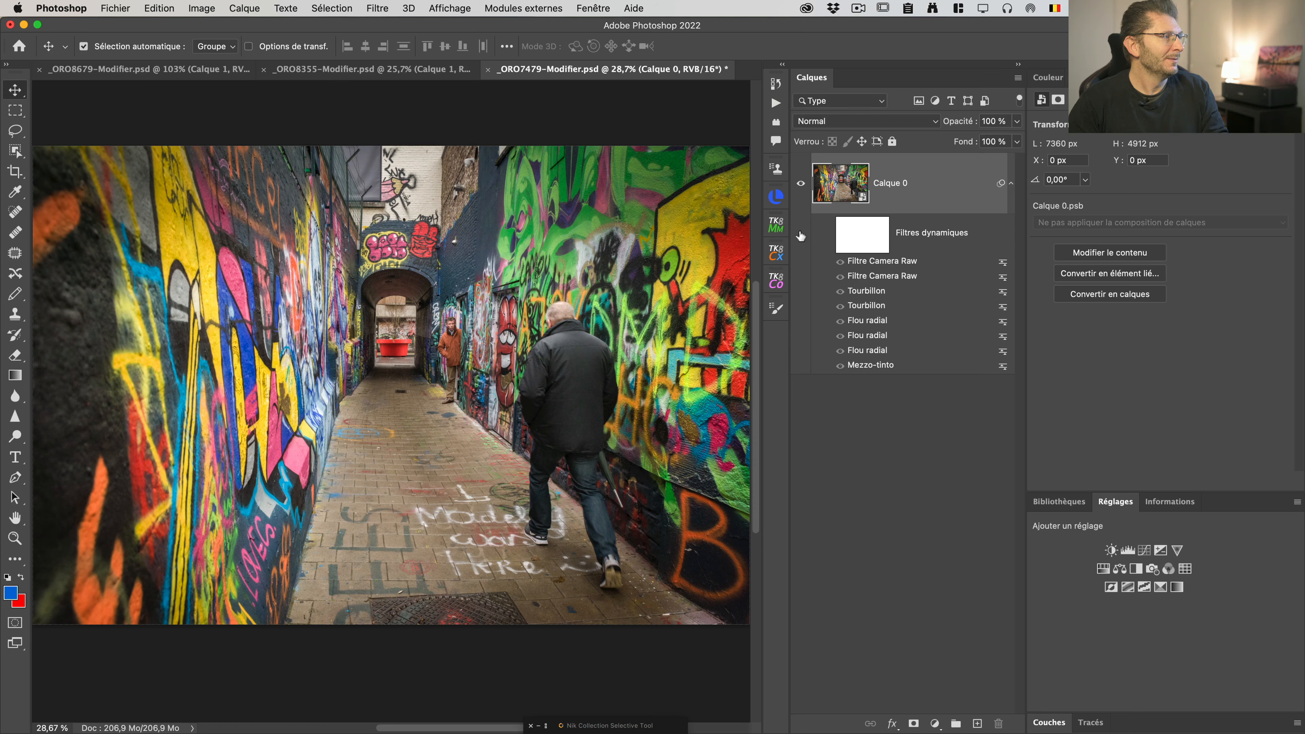
click(830, 236)
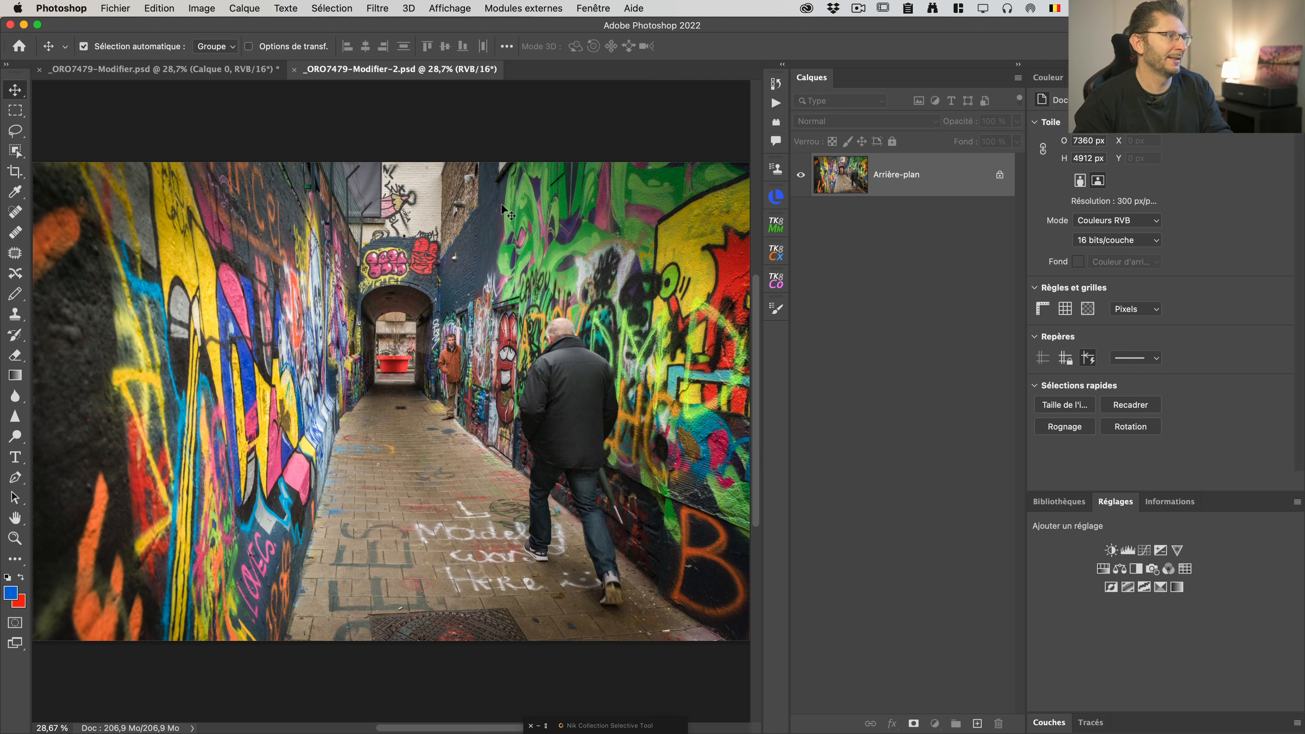
Duplicate the background layer of the unedited graffiti alley photo
click(947, 182)
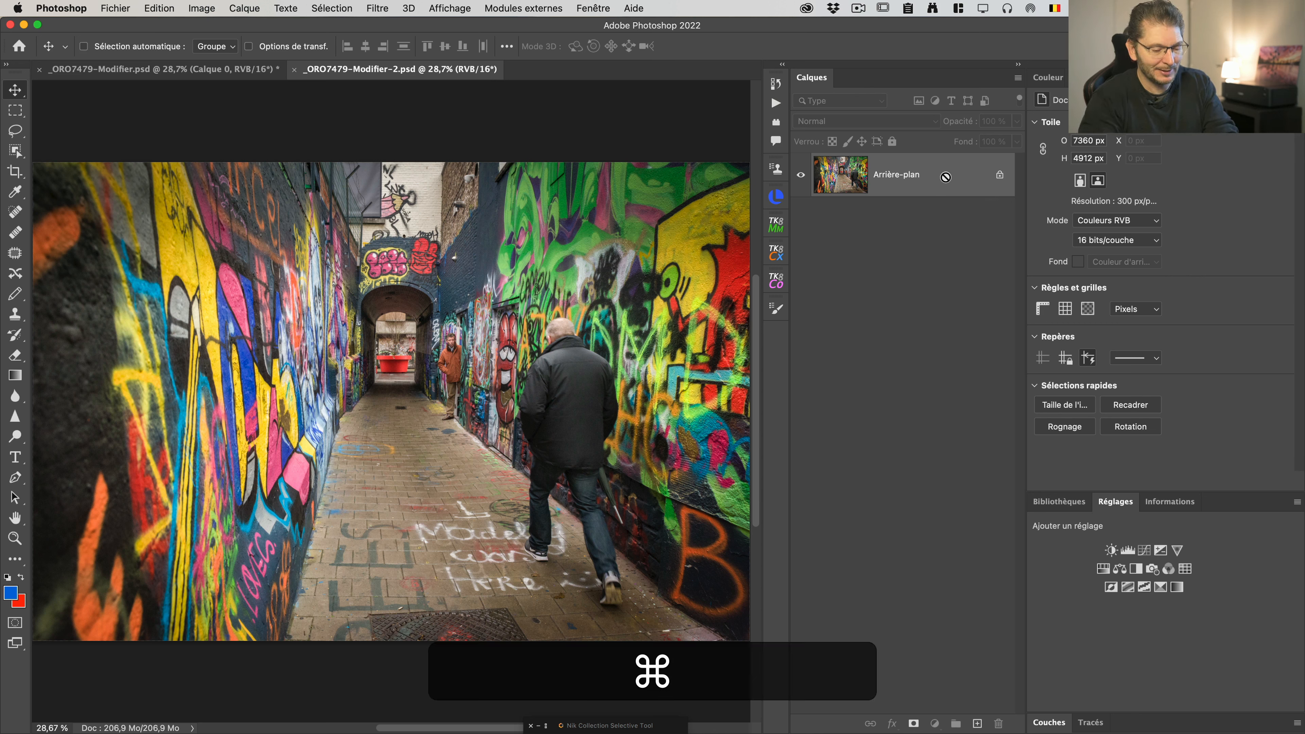
key(super+j)
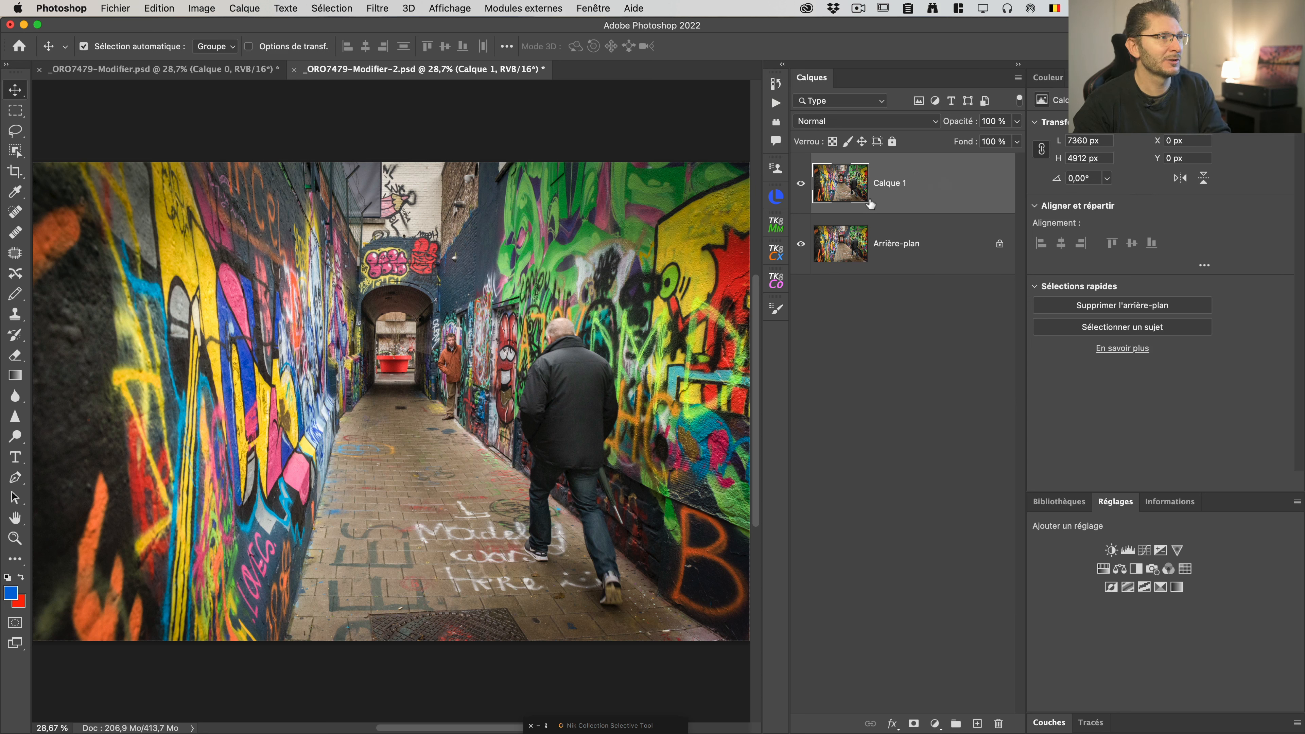
Try a strong Gaussian blur (Flou gaussien) directly on the duplicated pixel layer and undo it
click(377, 8)
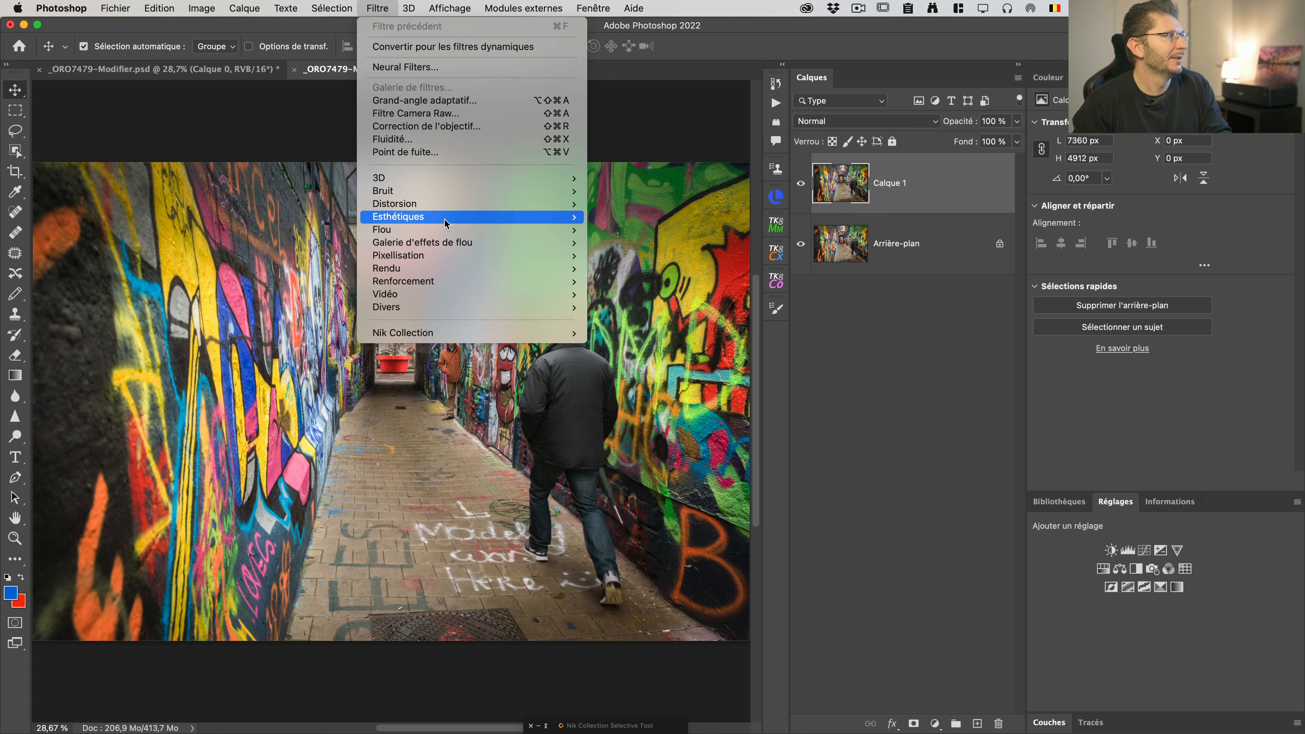
mouse_move(545, 230)
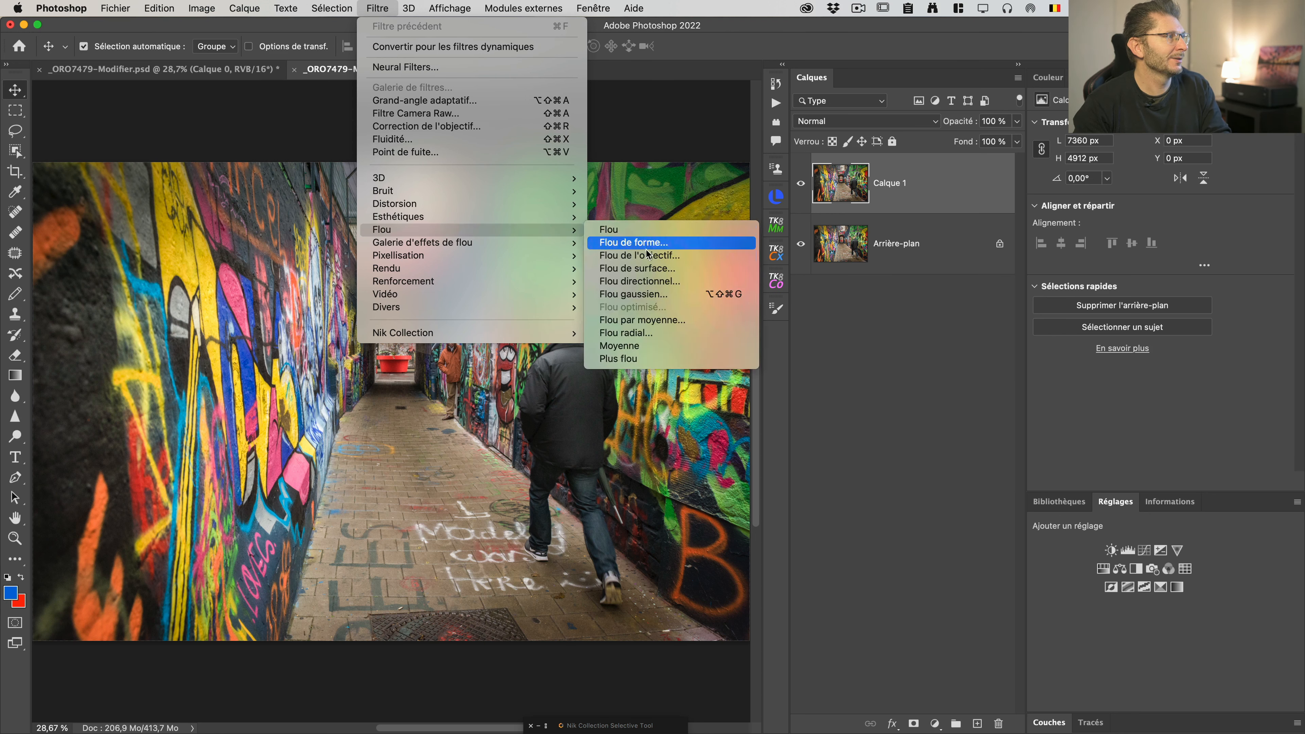
click(638, 296)
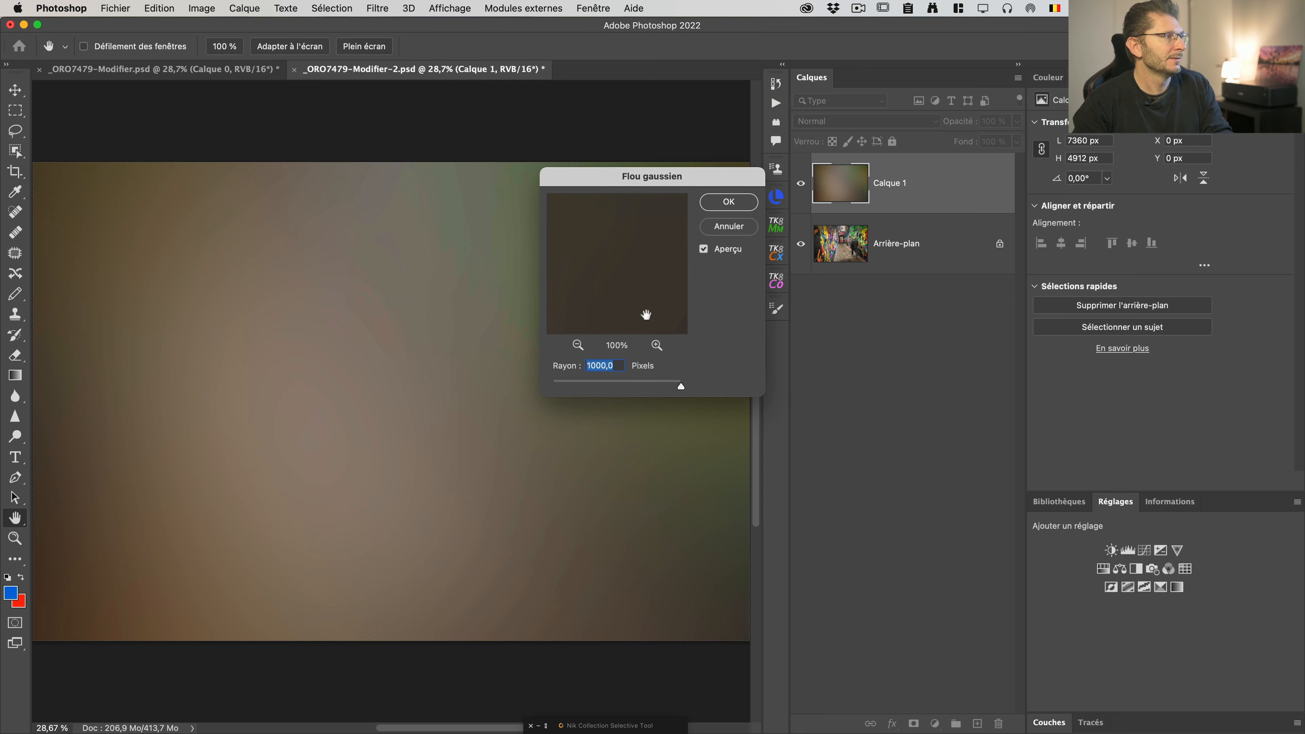
click(607, 382)
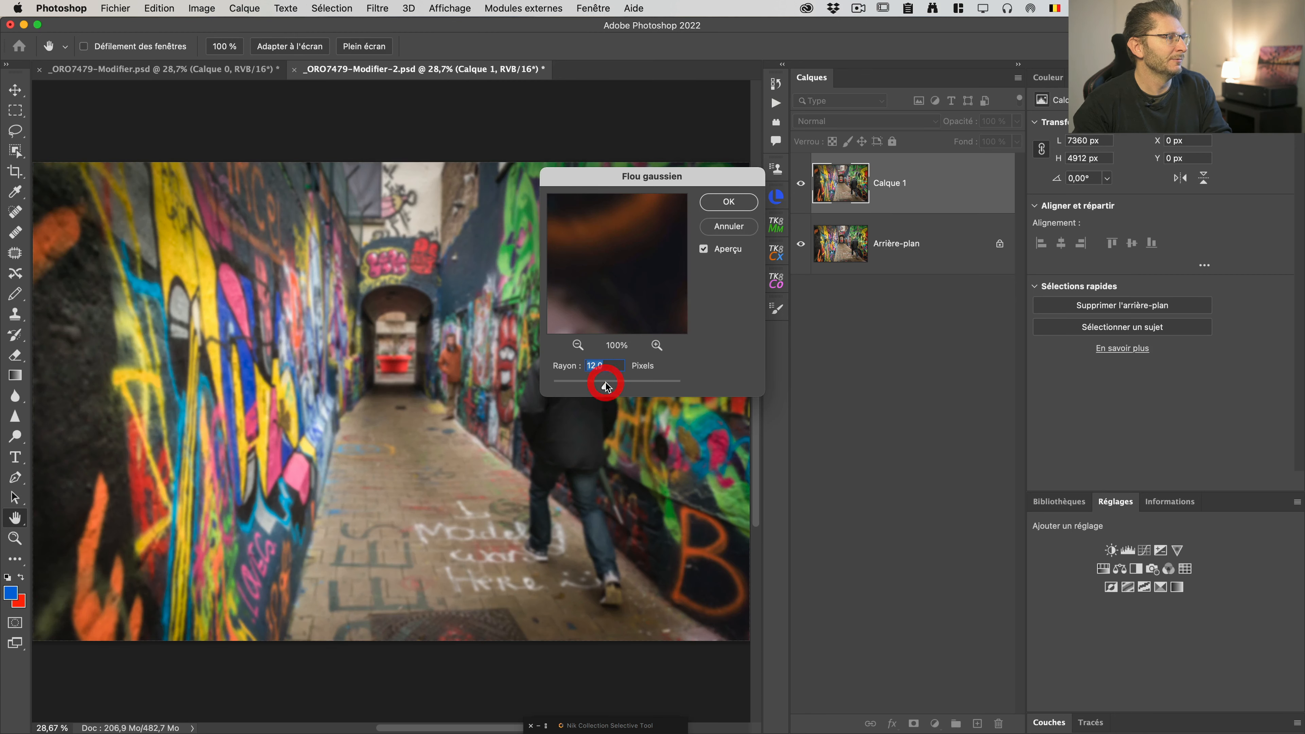
click(638, 382)
click(734, 202)
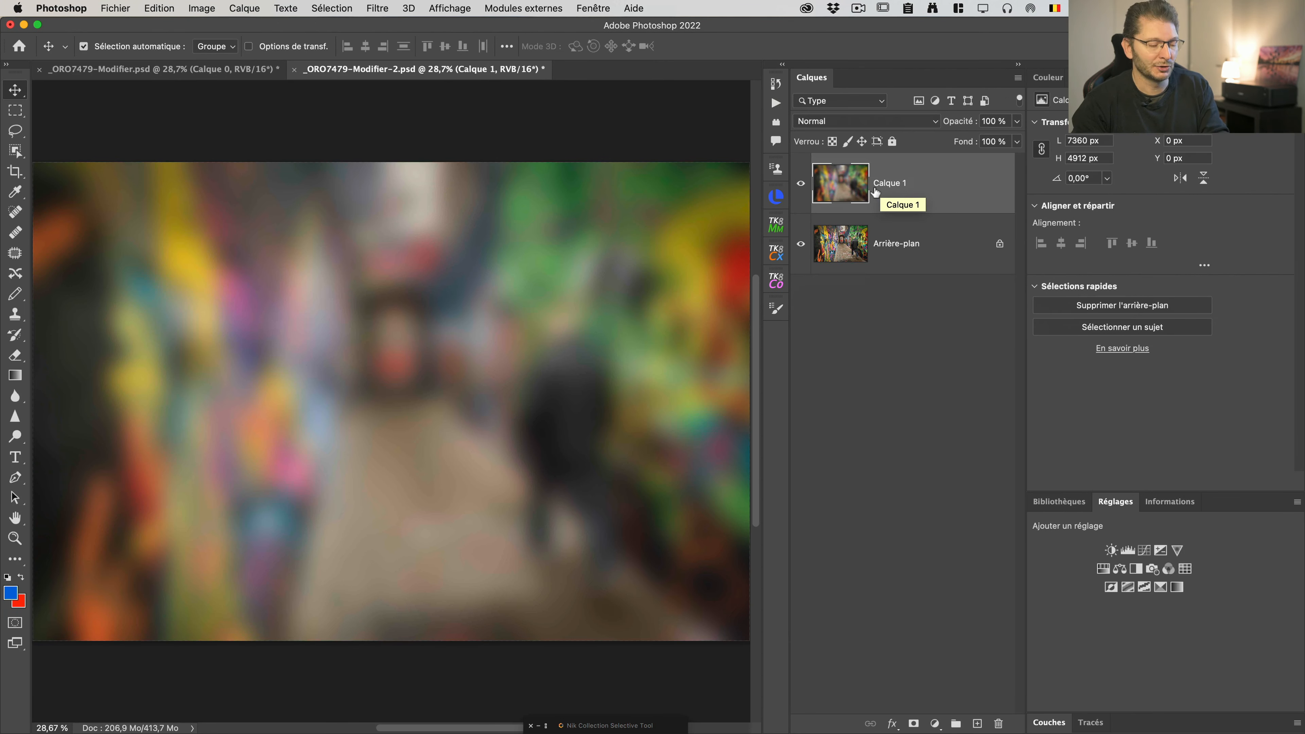
key(super+z)
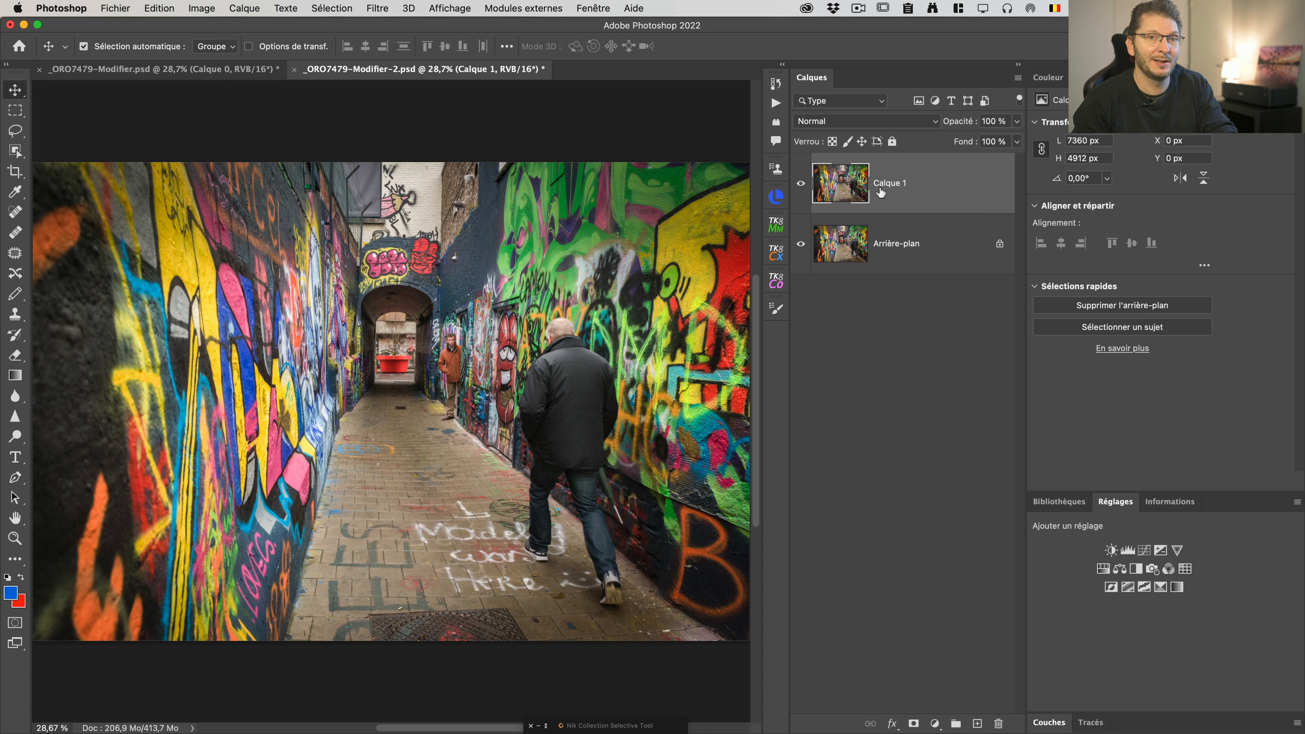
Convert the duplicated layer into a smart object (objet dynamique)
click(388, 9)
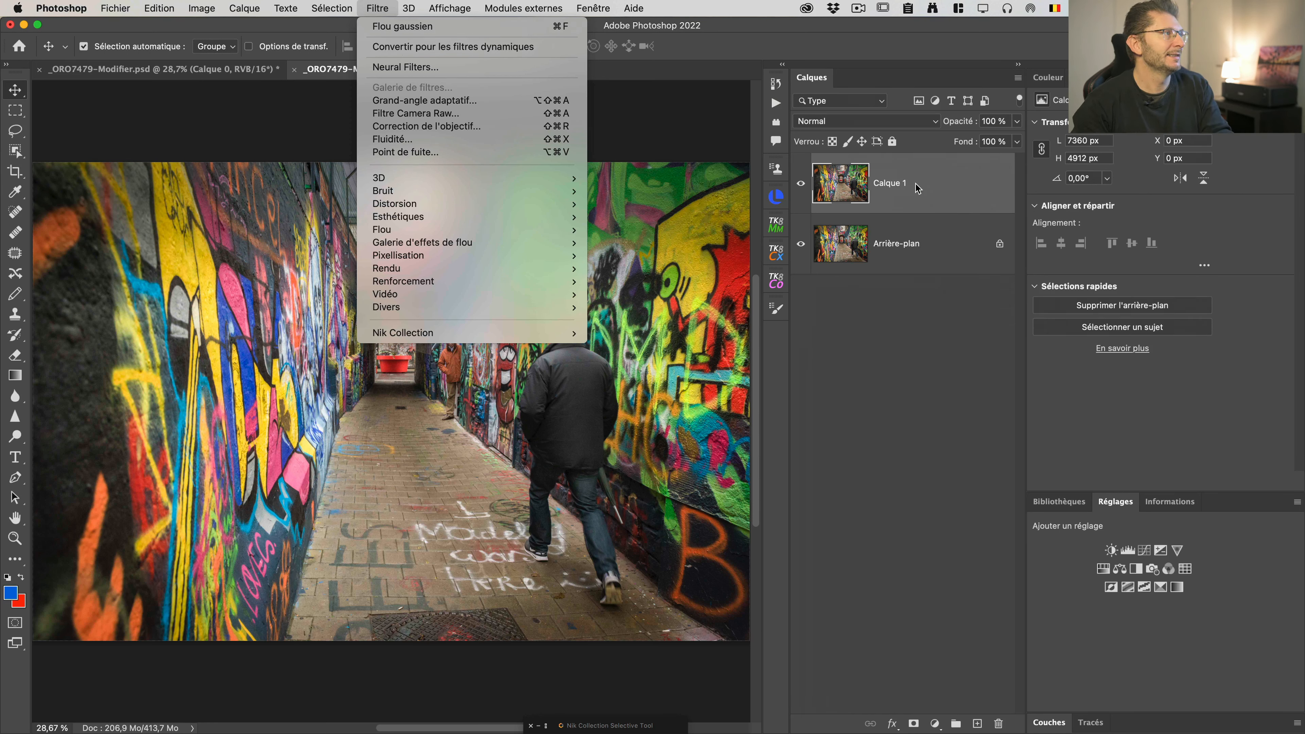
click(913, 195)
right_click(914, 193)
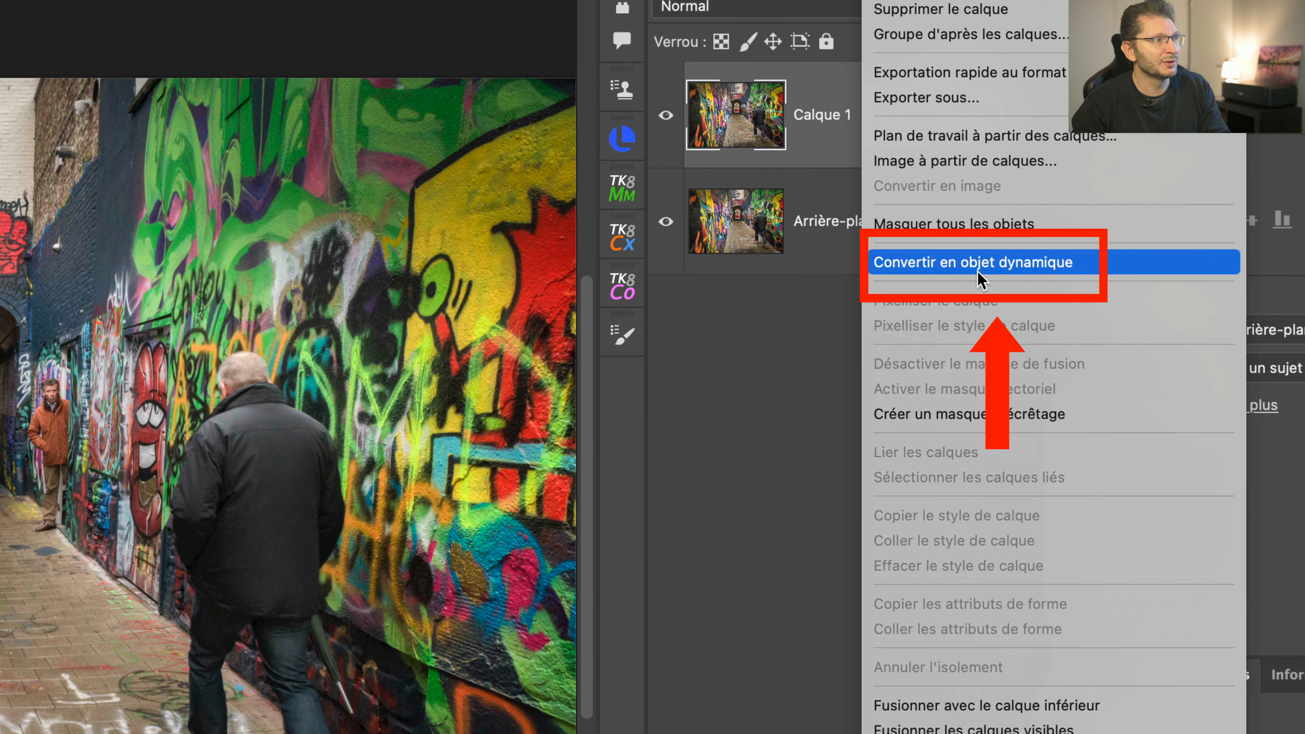
click(979, 274)
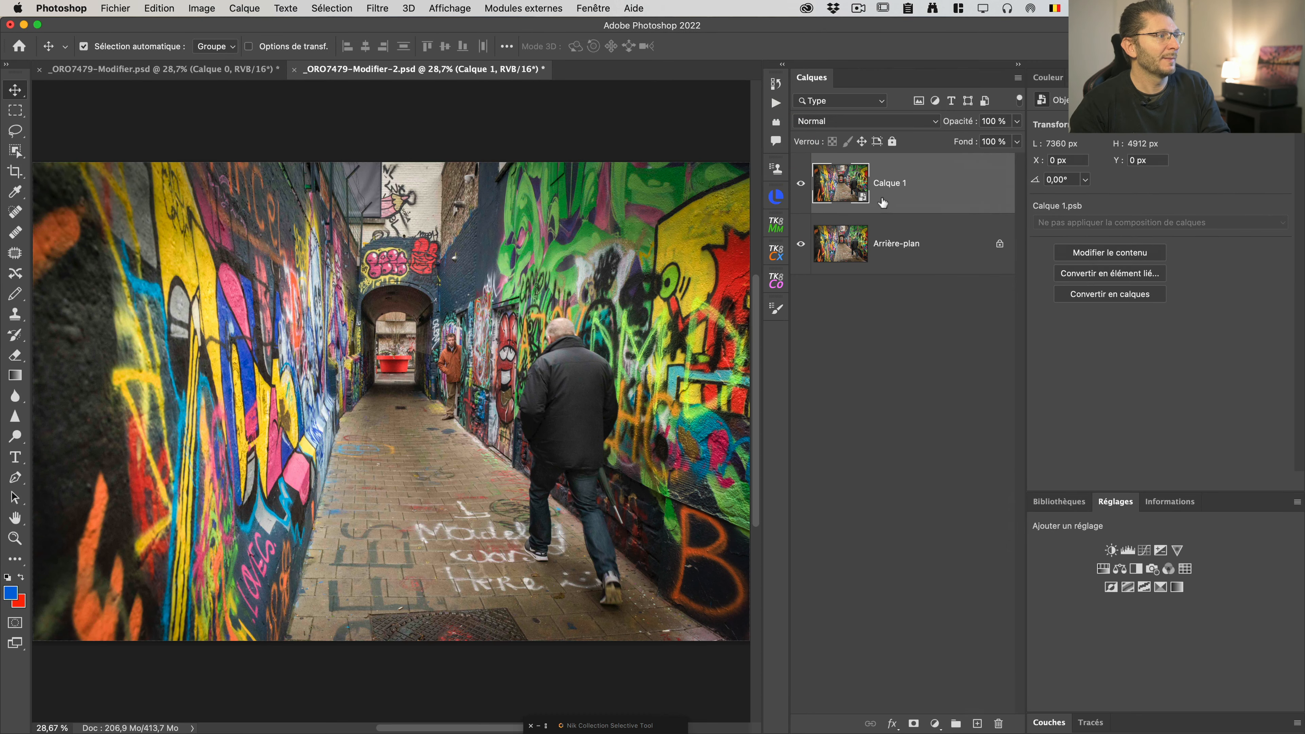
Apply a Gaussian blur smart filter with a 114.8-pixel radius to the smart object, collapsing and expanding its filter list
click(378, 8)
mouse_move(406, 195)
click(576, 241)
click(729, 202)
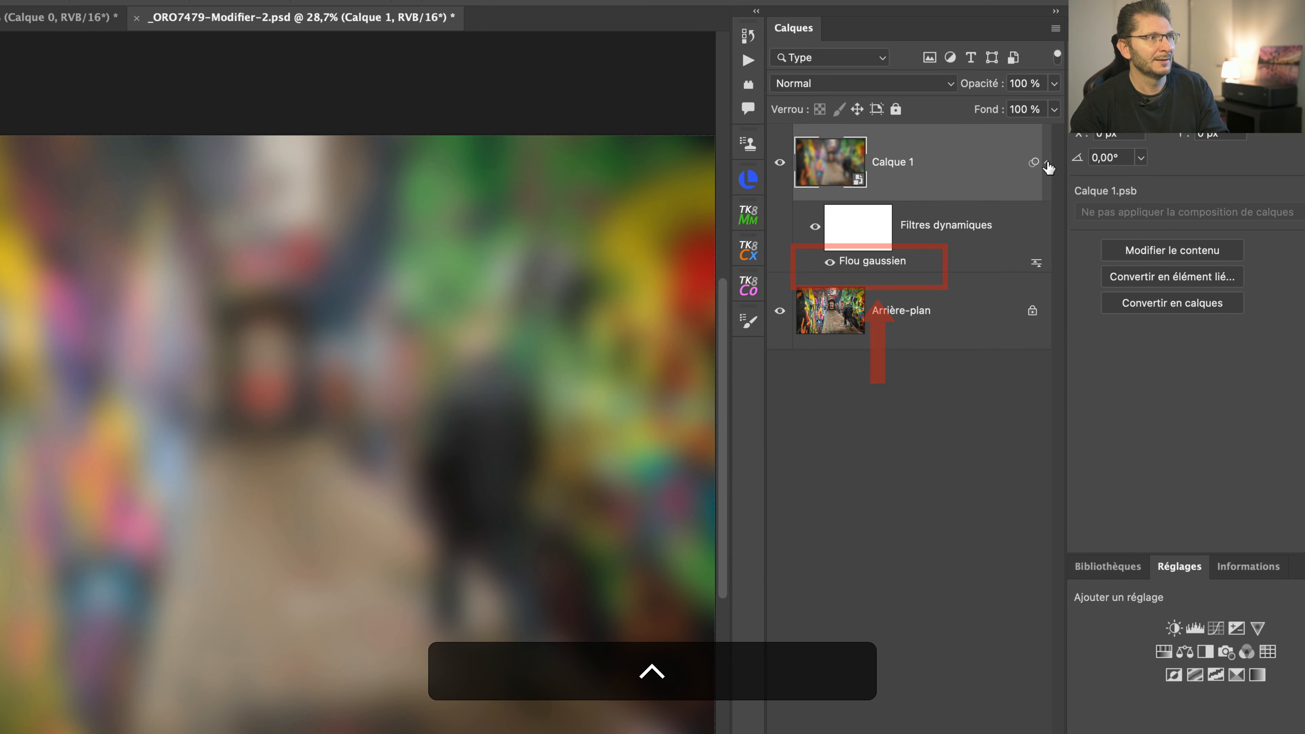
click(1047, 165)
click(1048, 164)
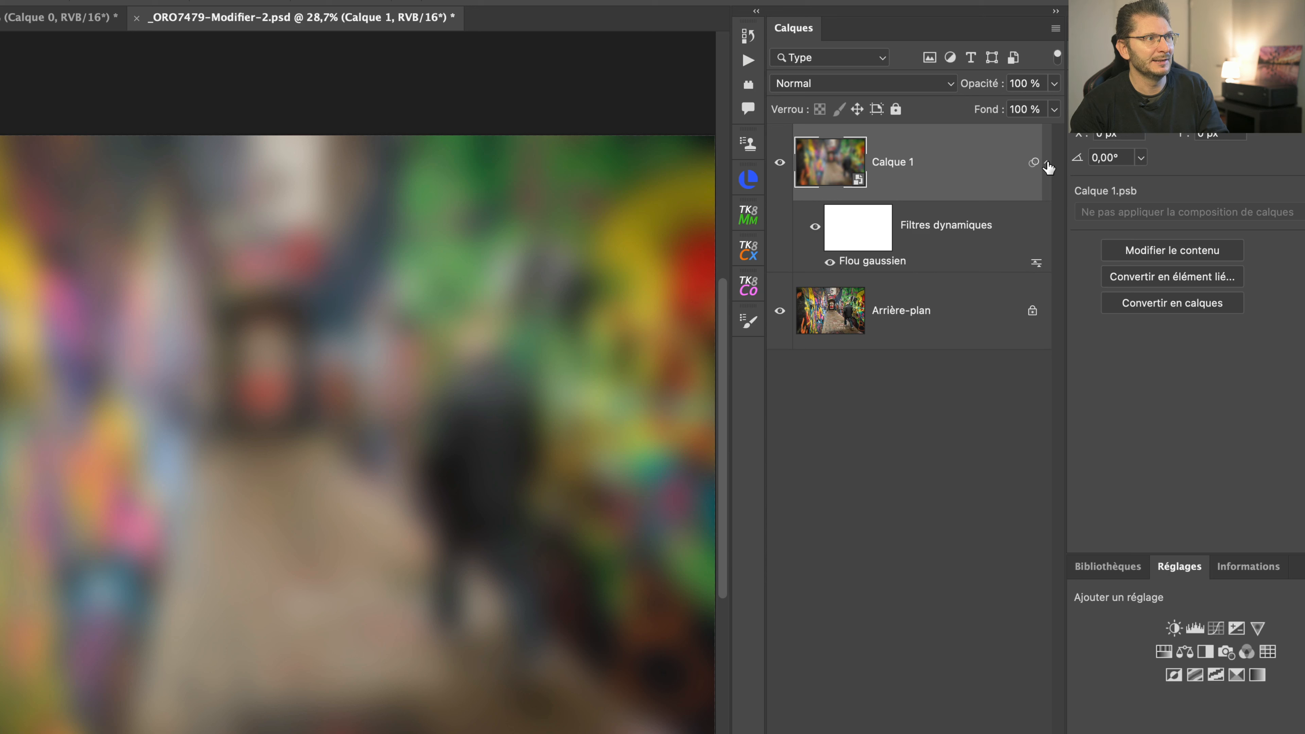
click(1048, 164)
click(1047, 164)
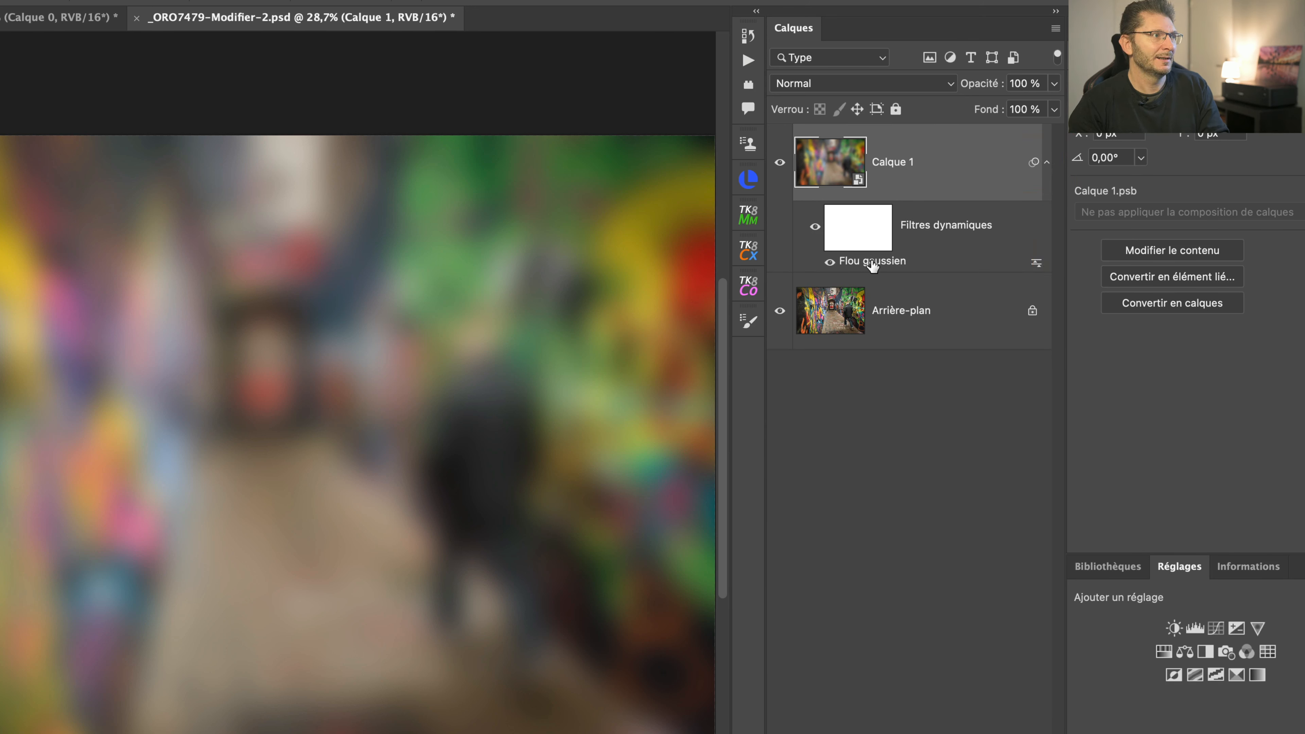
Reduce the radius of the Gaussian blur smart filter to about 10 pixels
double_click(872, 262)
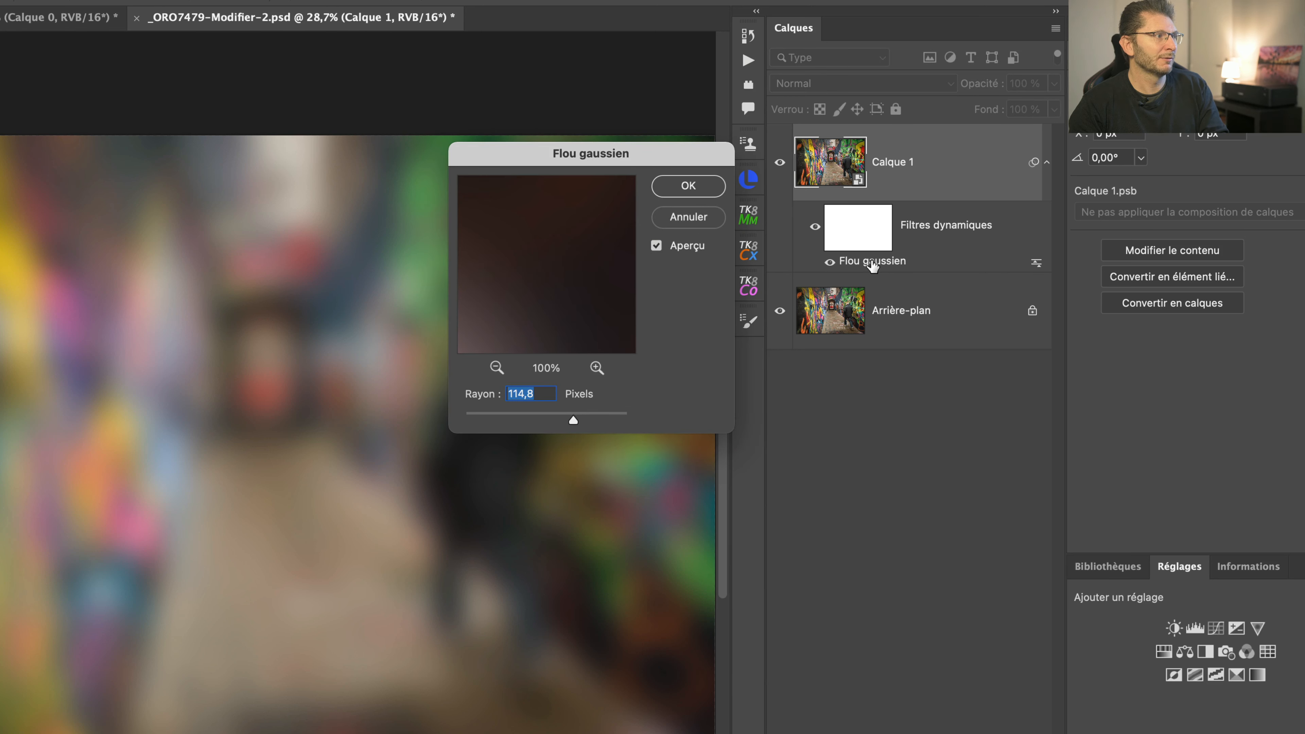
drag(574, 421, 531, 424)
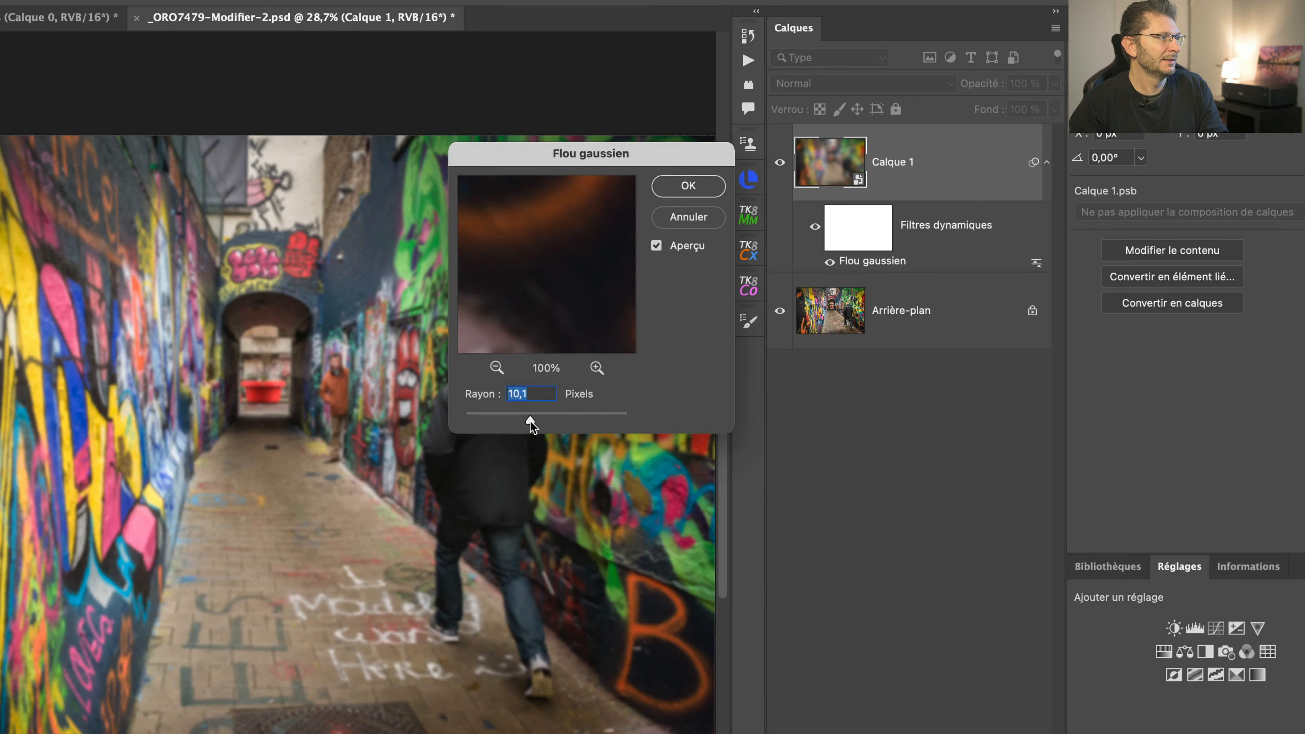
click(689, 186)
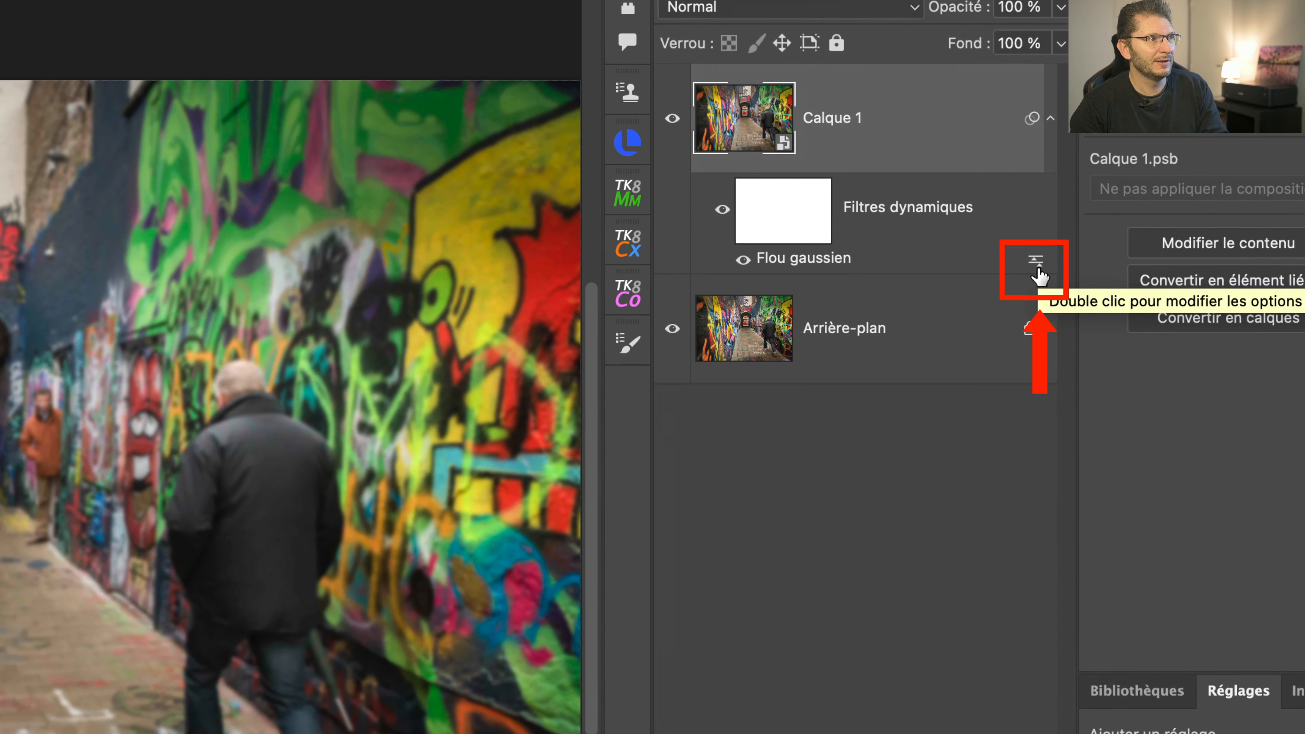
Try the Produit blending mode in the Gaussian blur smart filter's blending options
double_click(1036, 271)
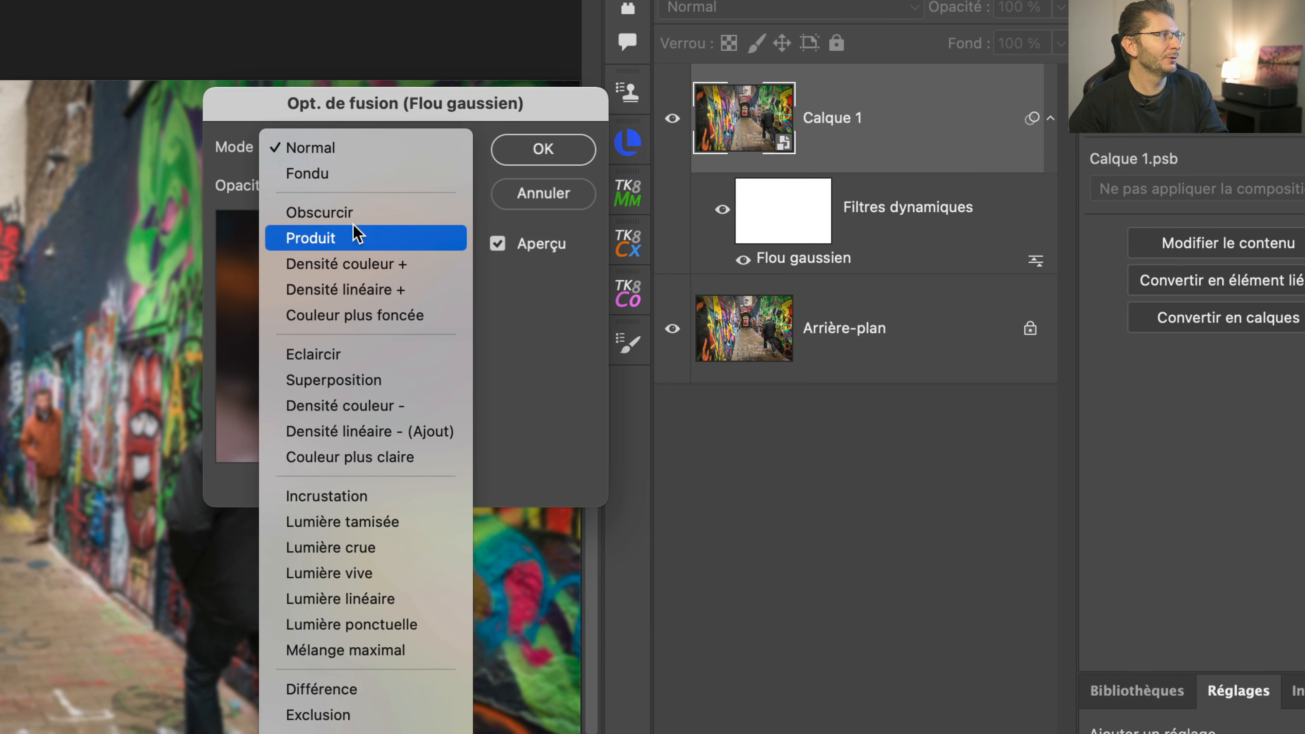
click(355, 237)
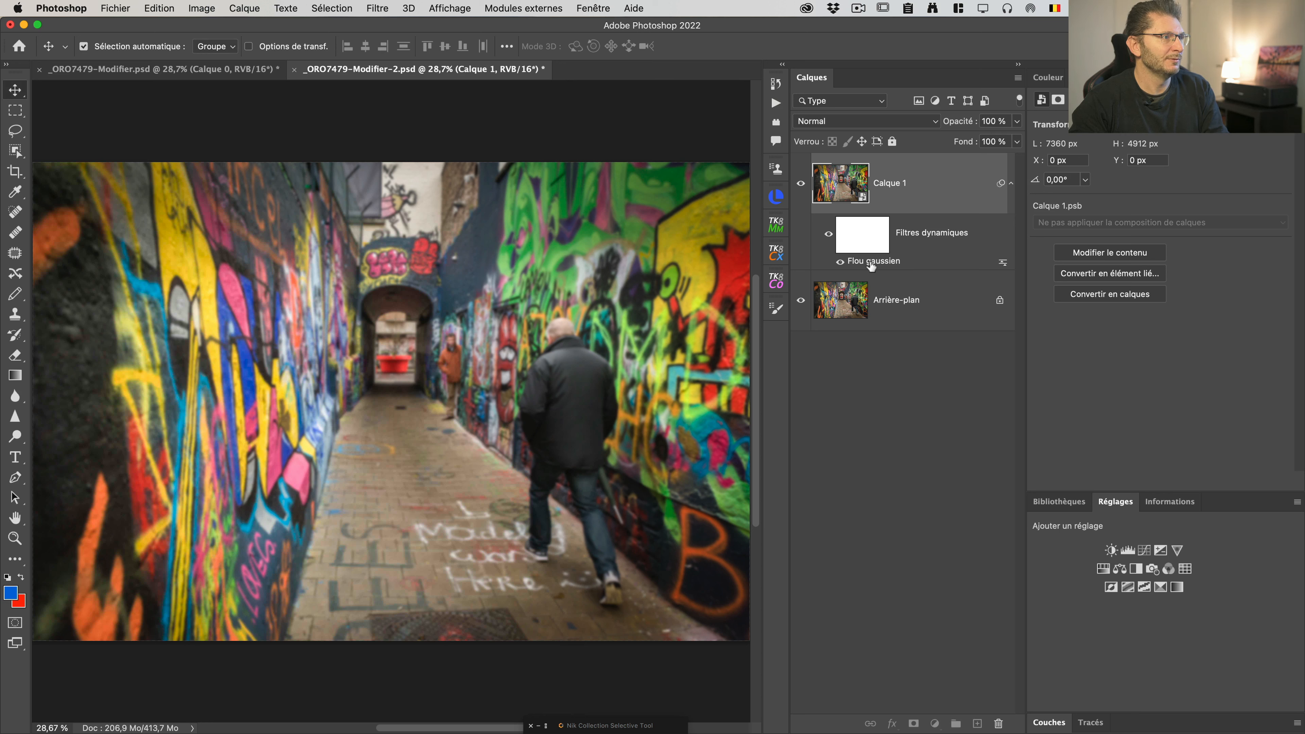
Delete the Gaussian blur smart filter from the smart object layer
drag(872, 265, 999, 725)
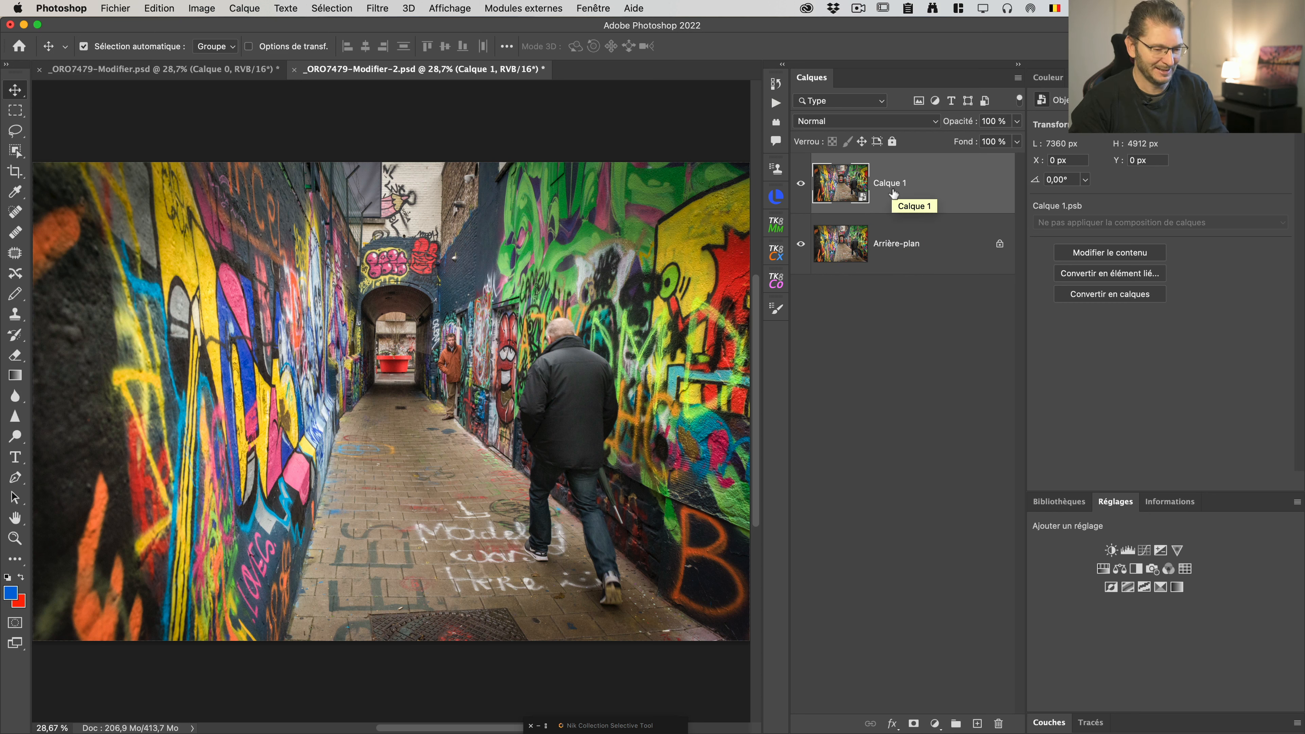
click(436, 123)
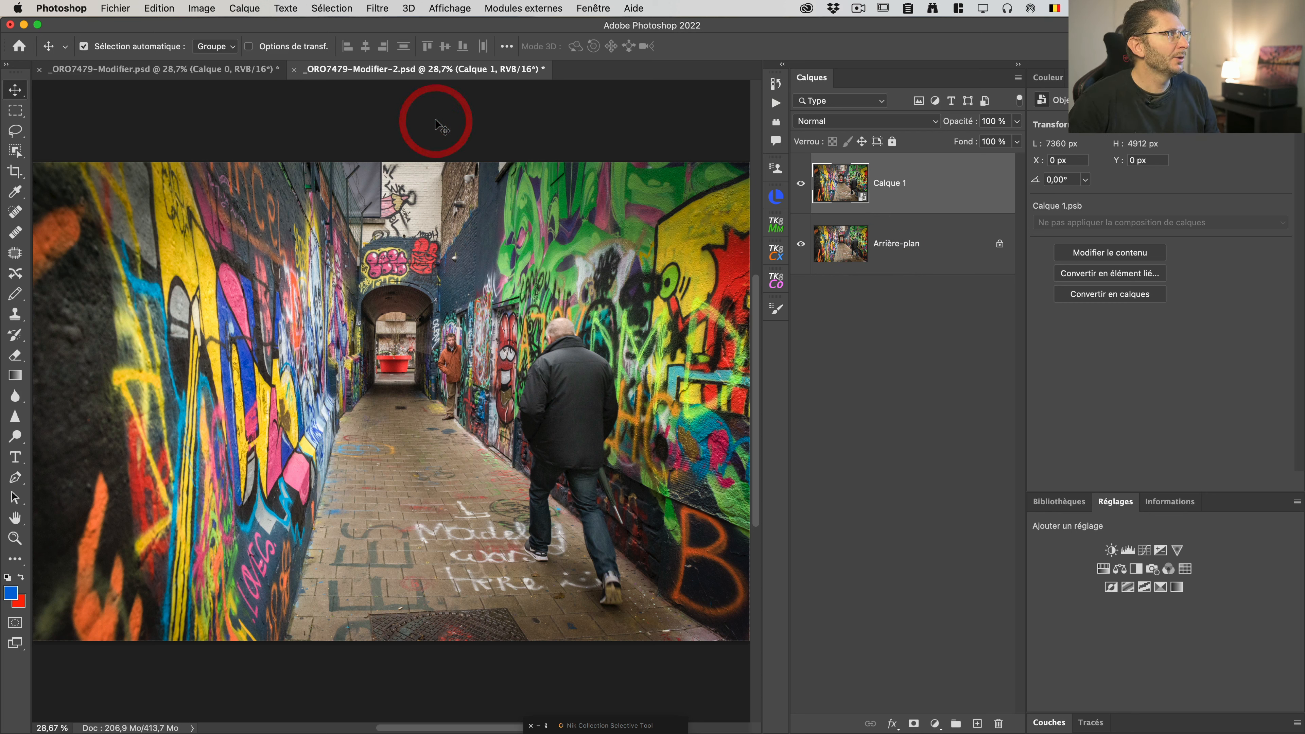
Apply a Mezzo-tinto smart filter to the Calque 1 smart object using the Traits longs type
click(378, 9)
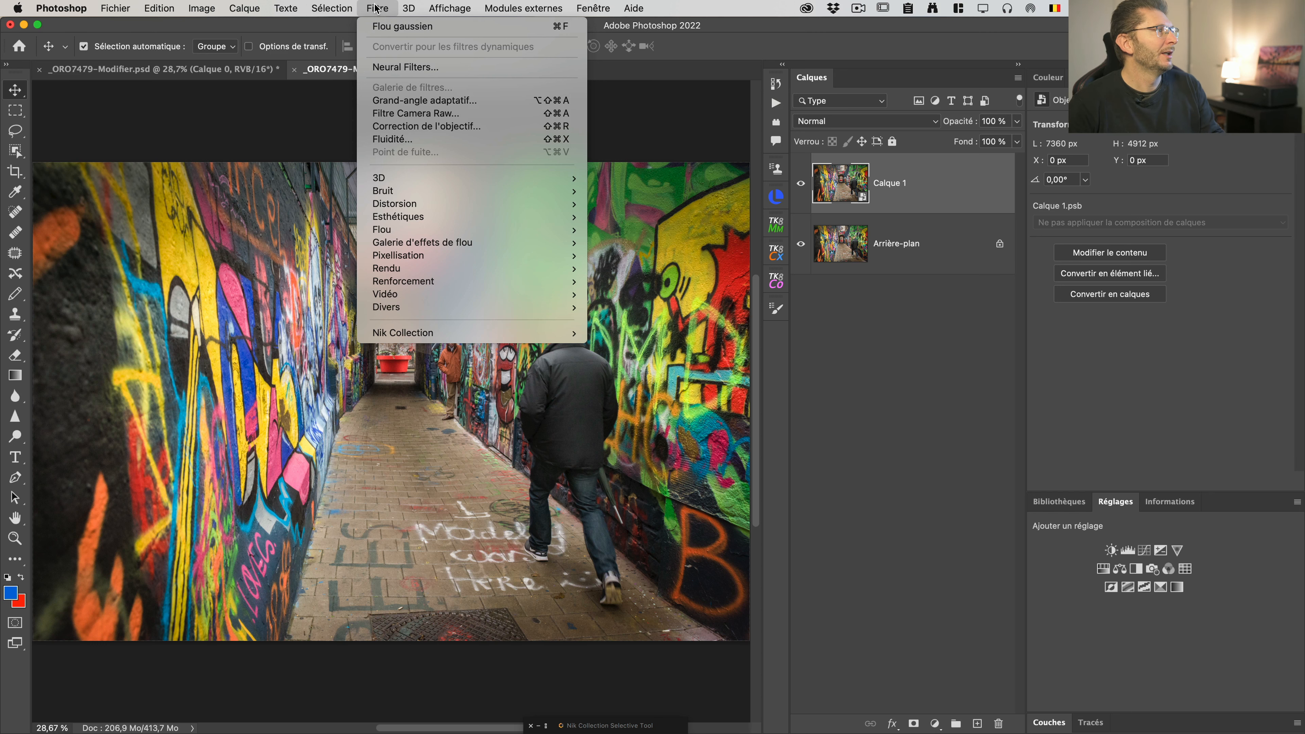
mouse_move(459, 262)
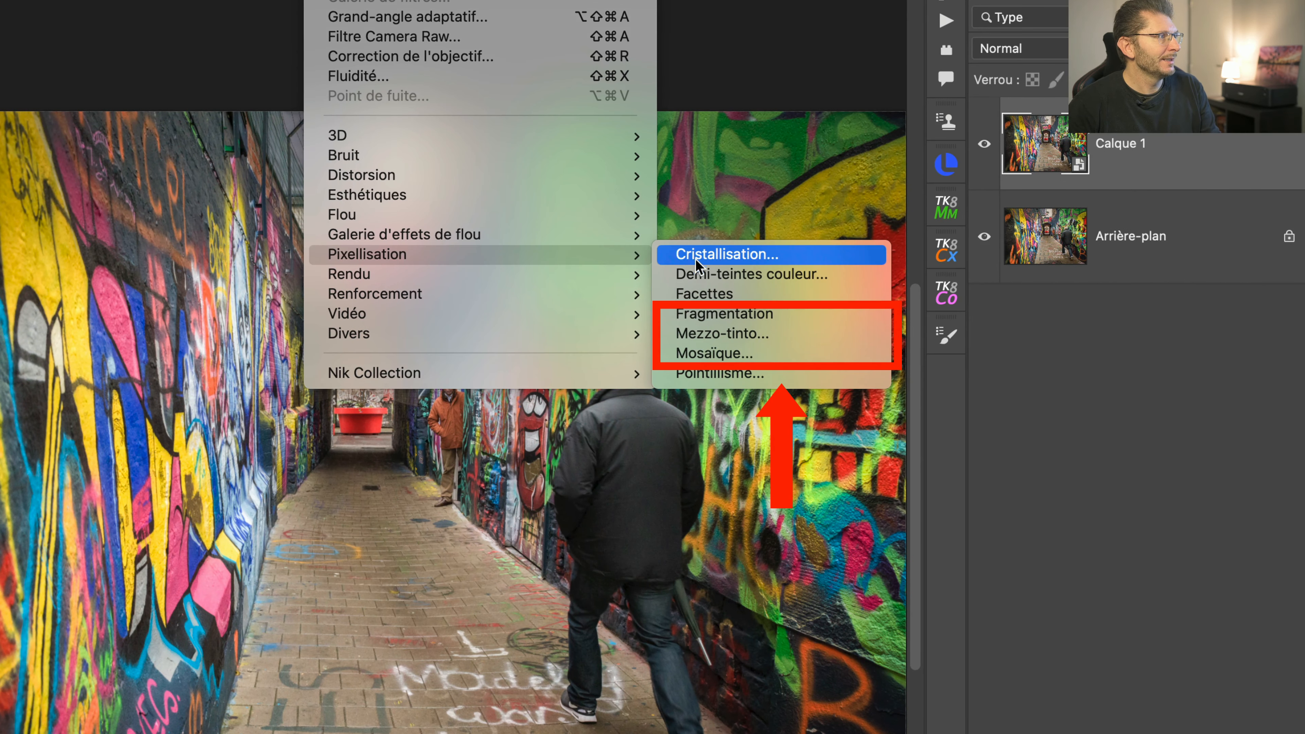
click(722, 334)
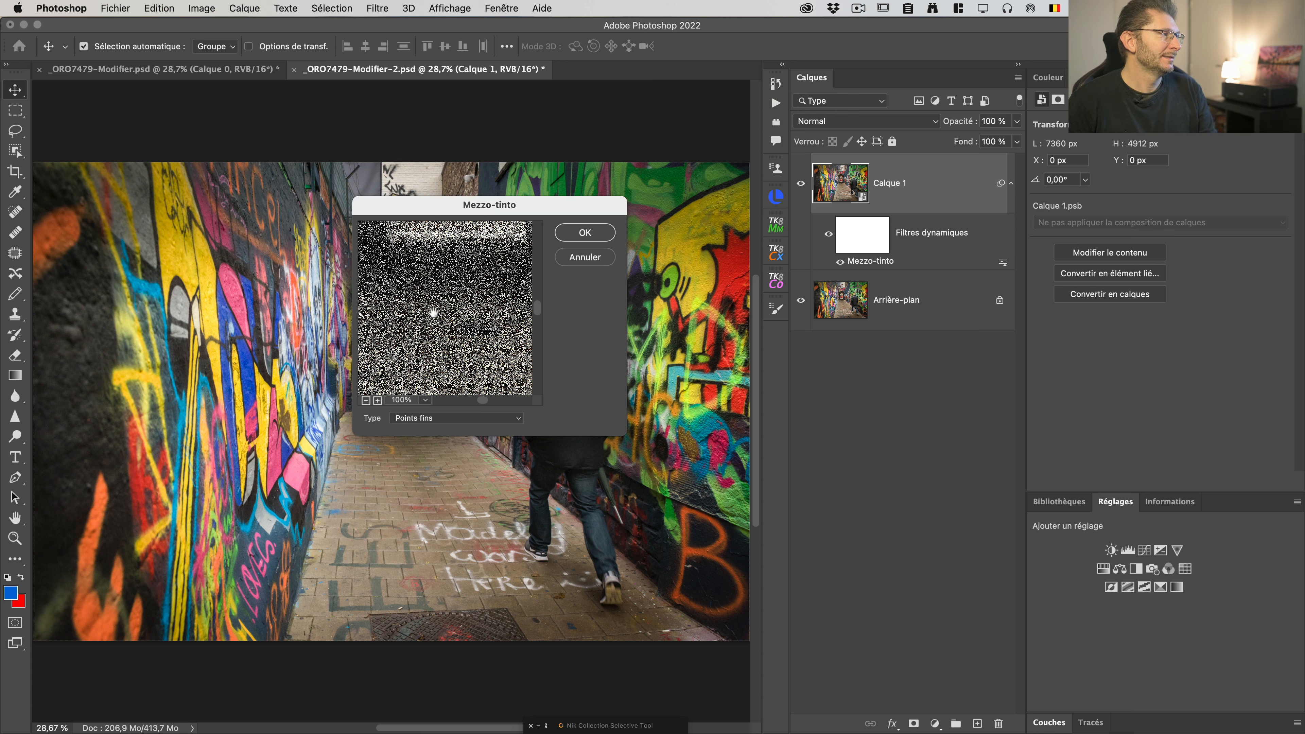
click(487, 419)
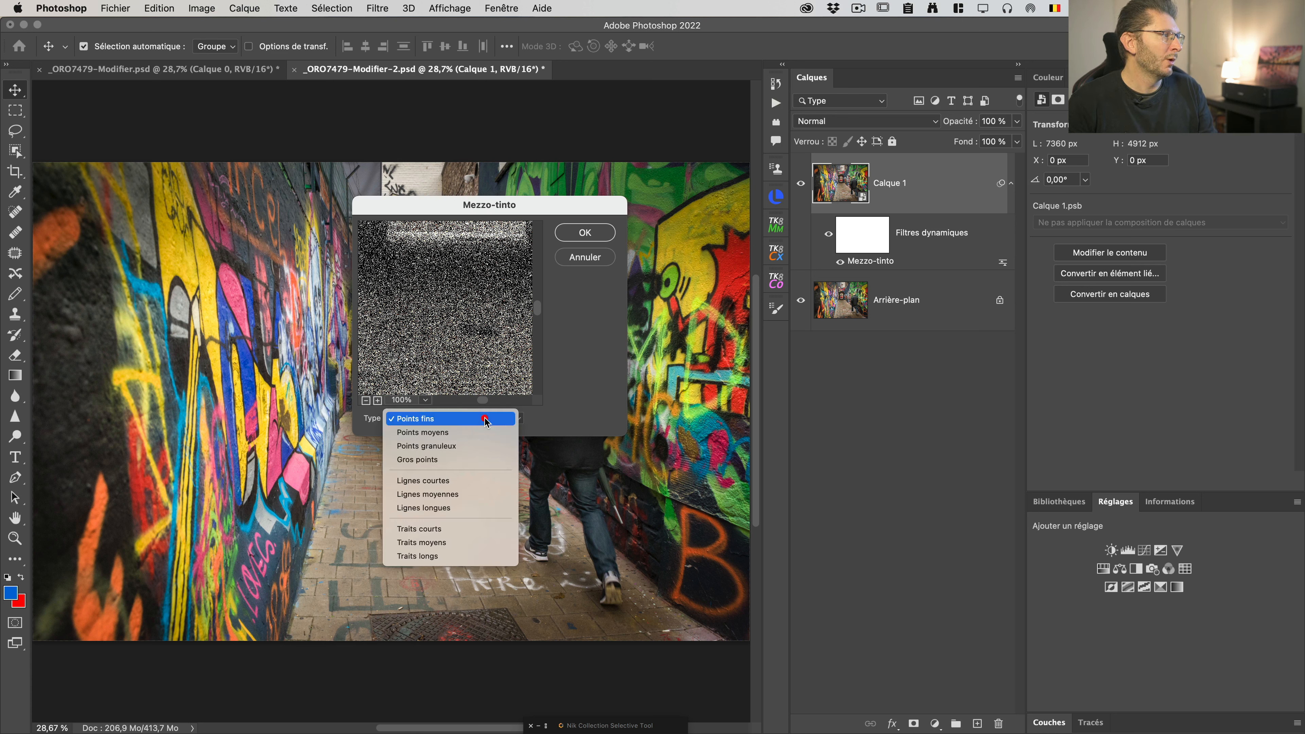
click(452, 495)
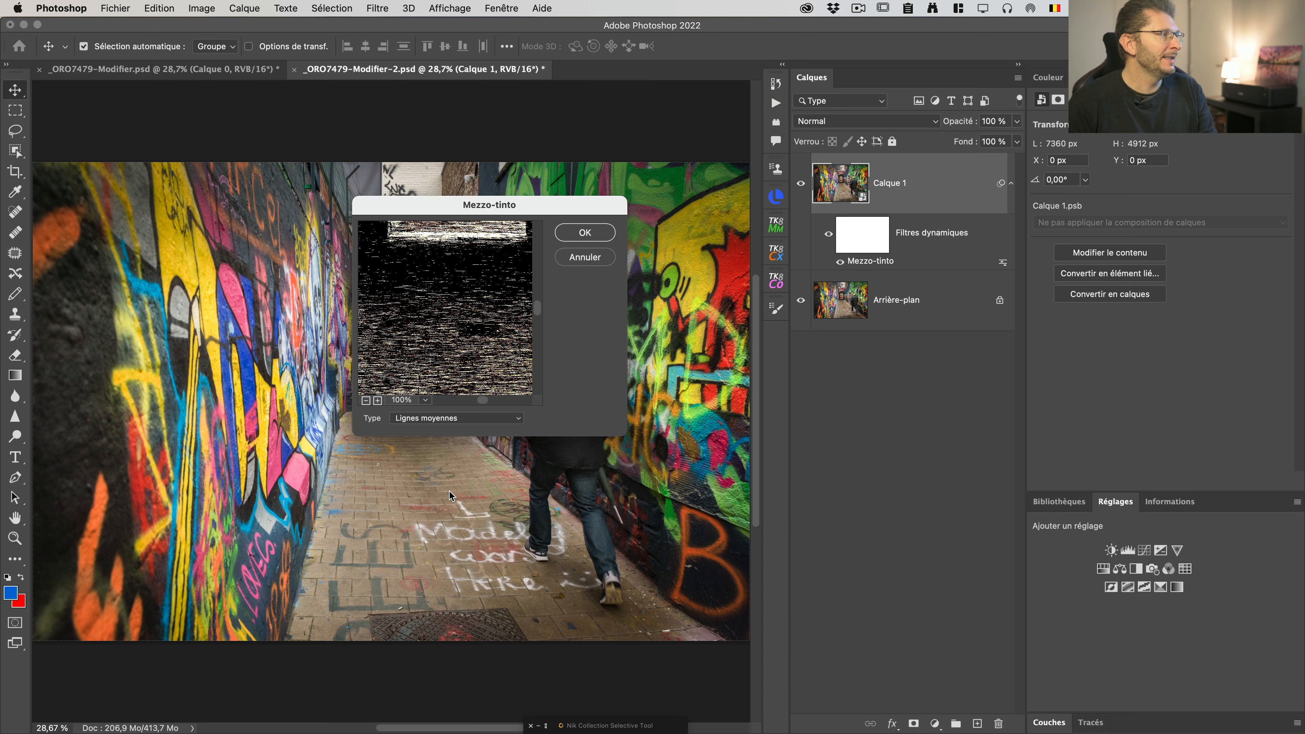
click(491, 419)
click(457, 482)
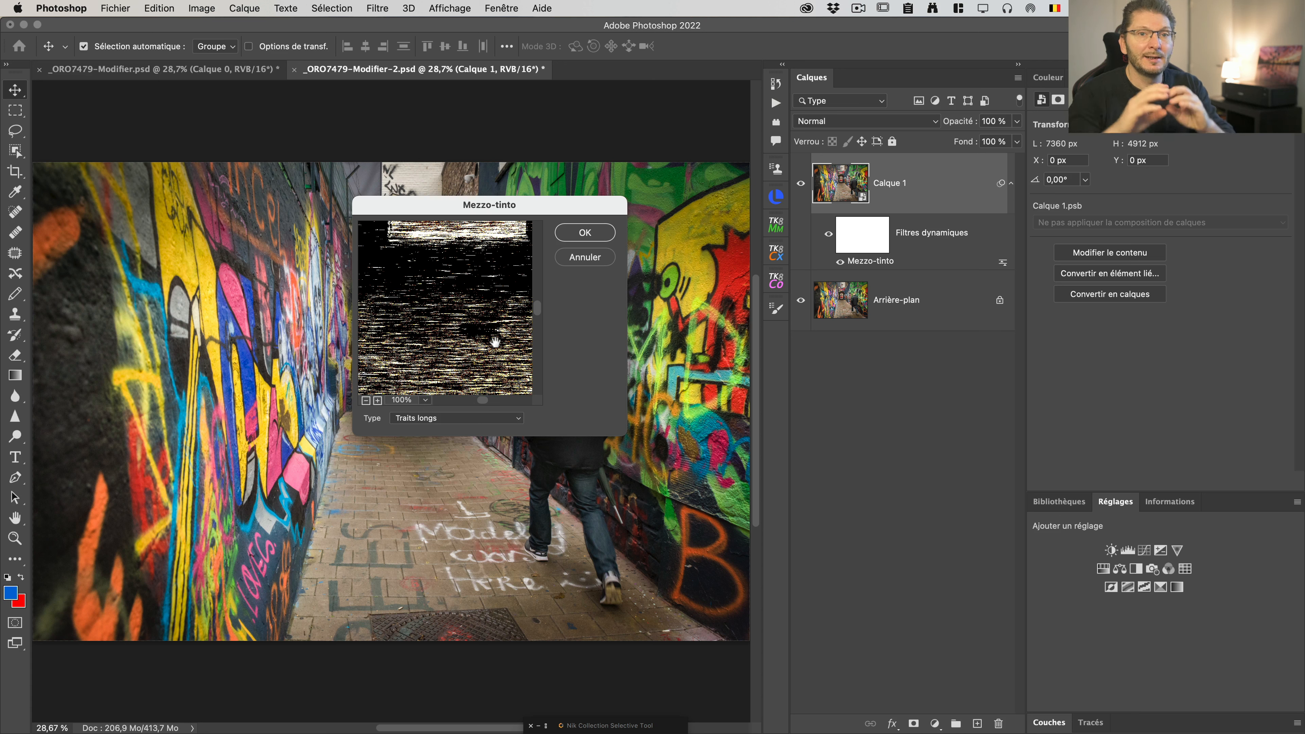
click(515, 420)
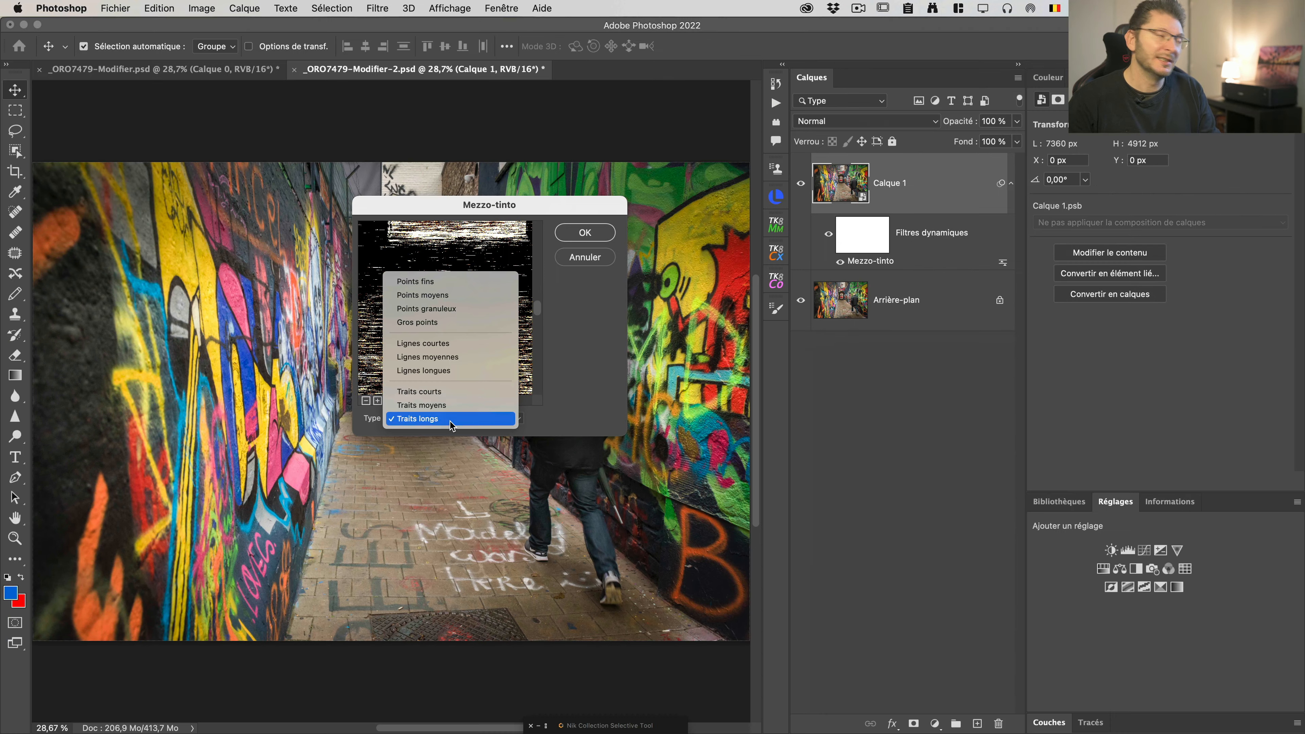
click(446, 438)
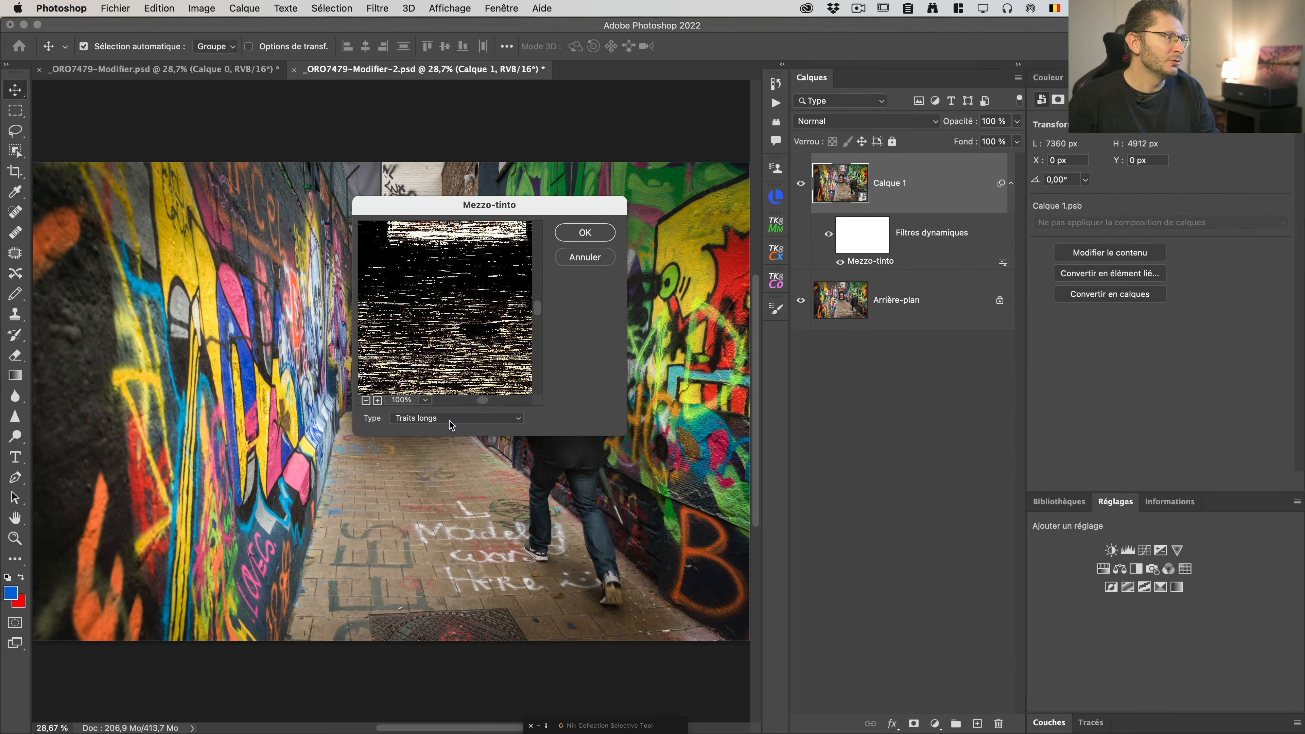
click(574, 235)
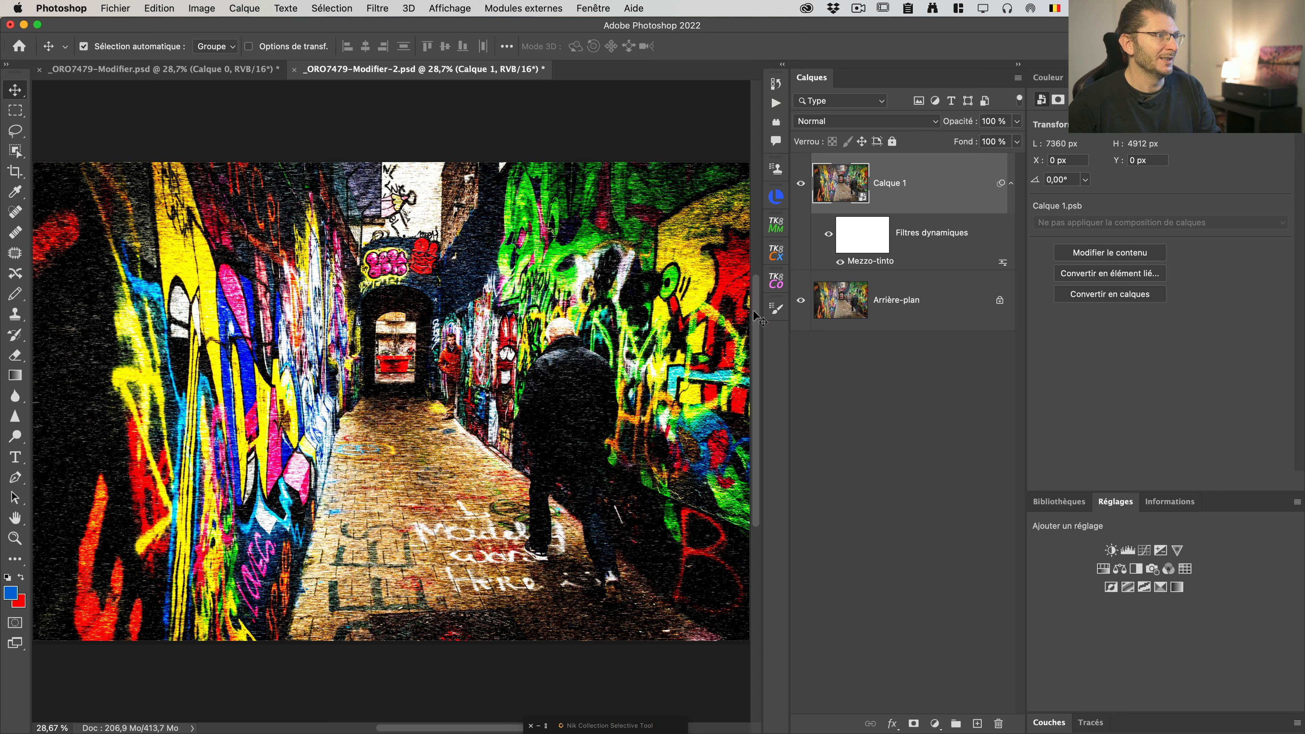
Try the Lignes moyennes type in the existing Mezzo-tinto smart filter and undo the change
double_click(868, 262)
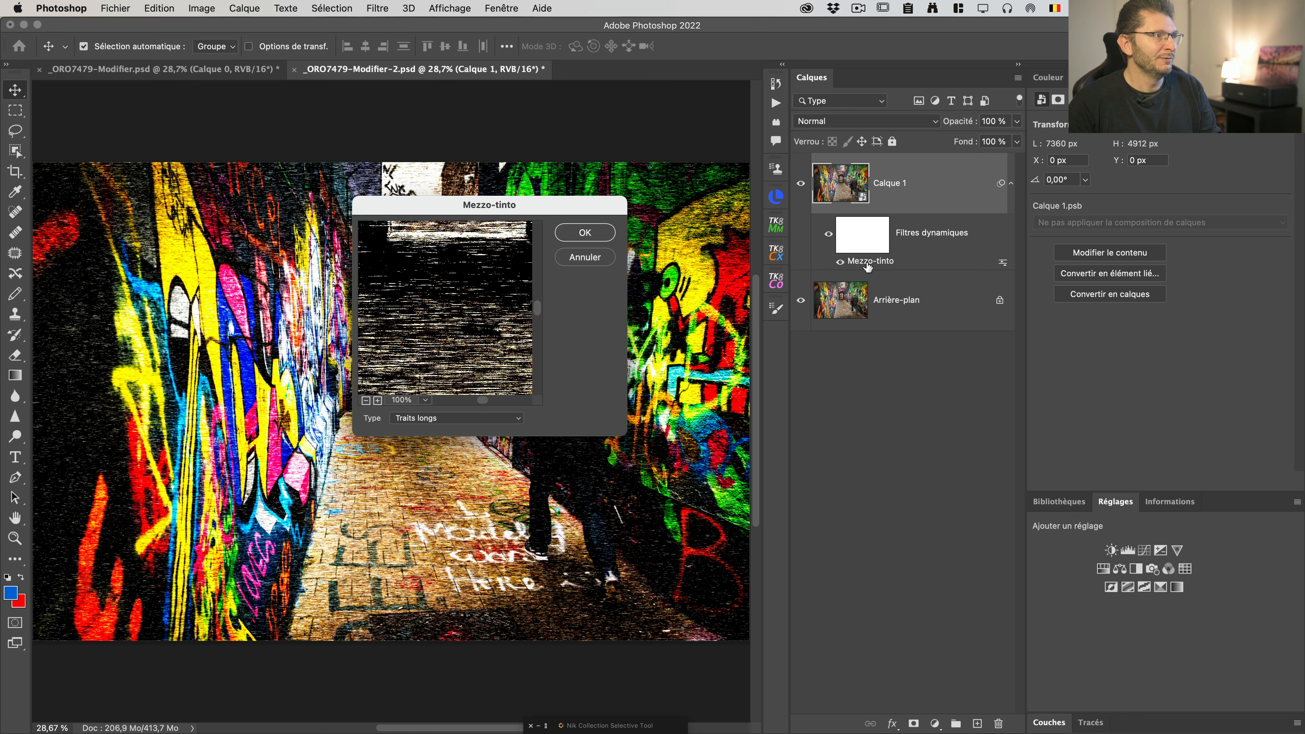
click(461, 419)
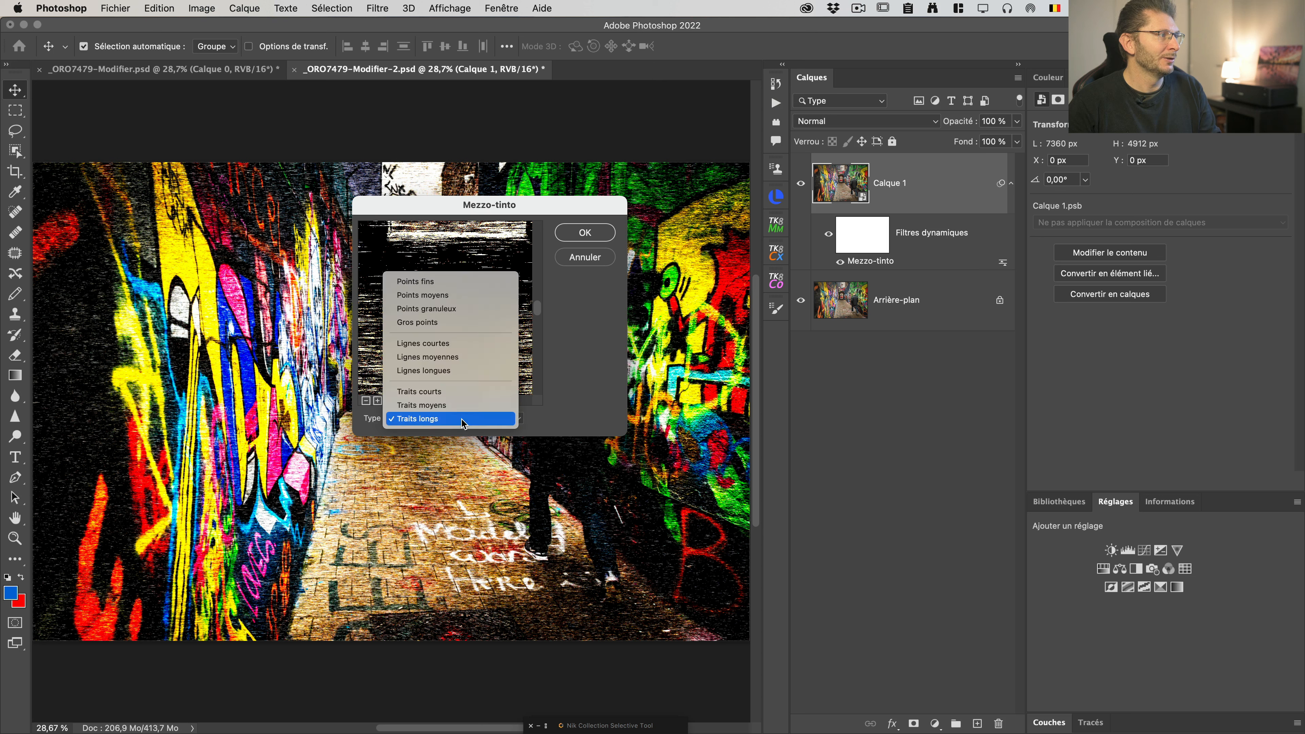
click(452, 357)
click(571, 238)
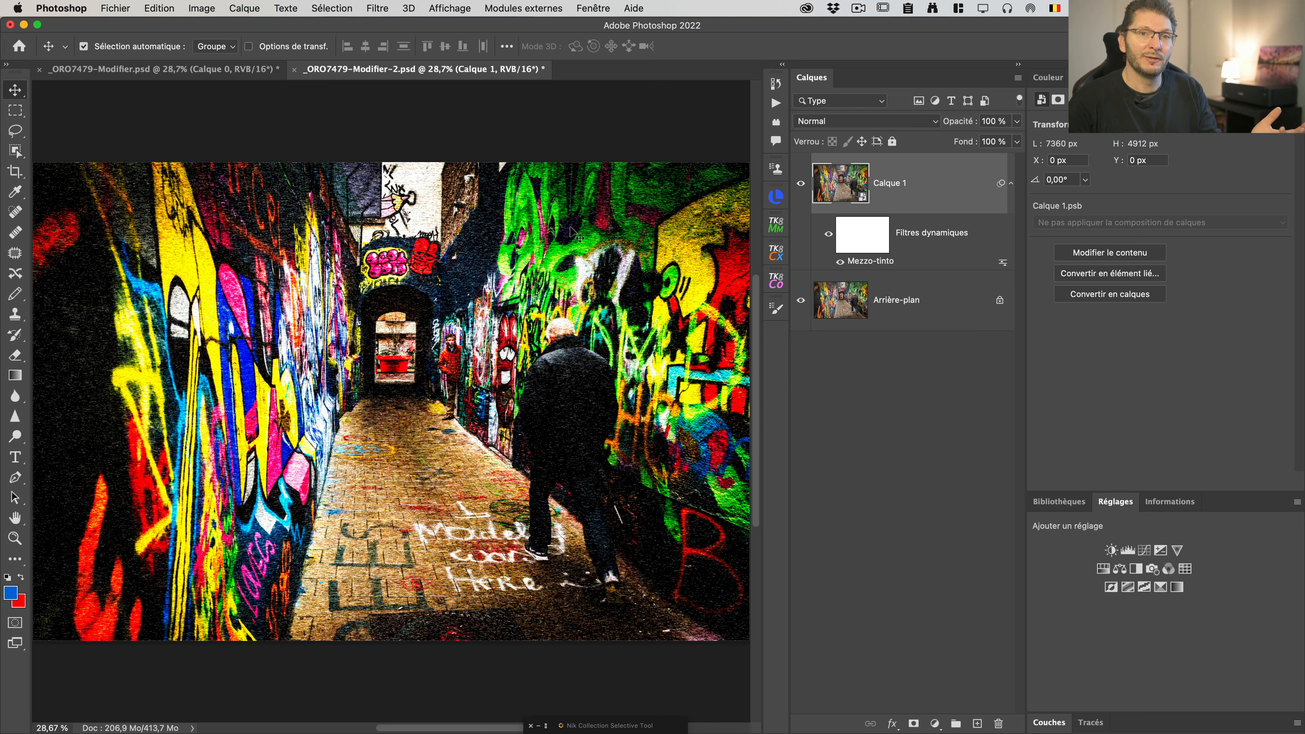
click(881, 263)
key(super+z)
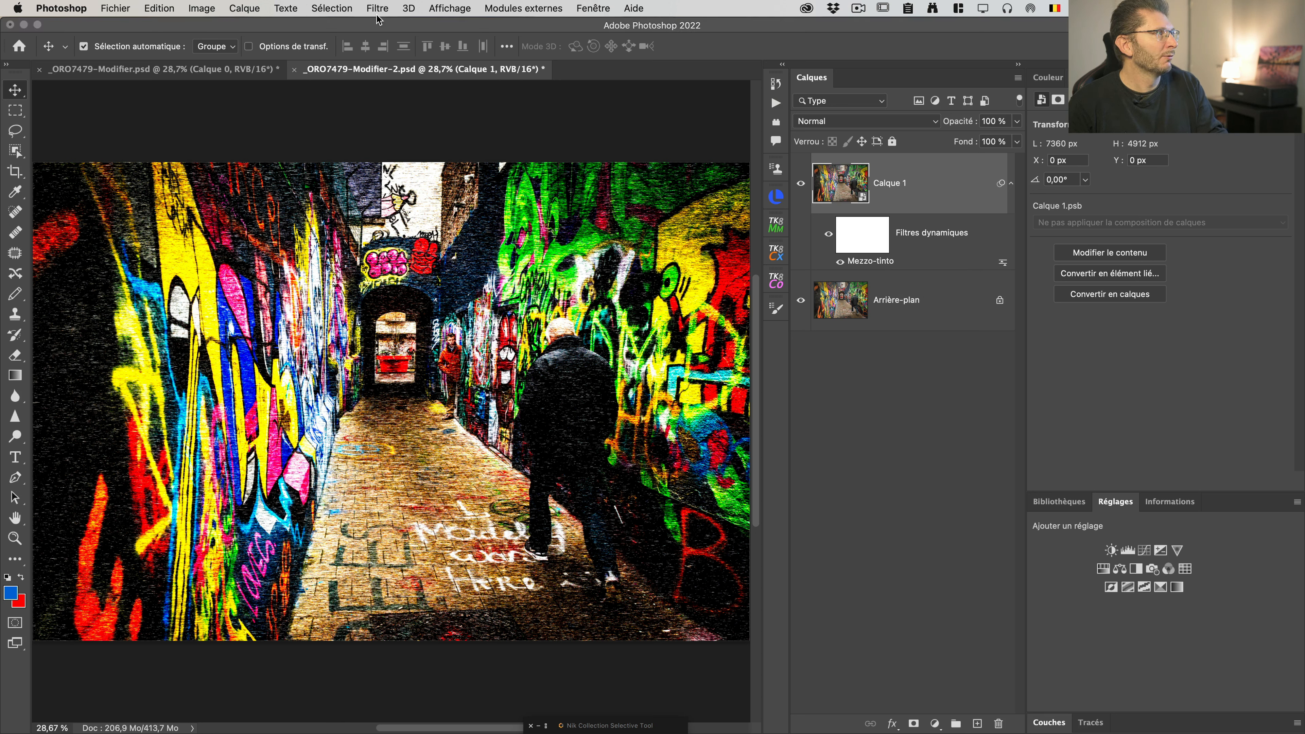
Apply a Flou radial smart filter with value 100, Zoom method and Normale quality, moving the blur centre slightly downward
click(378, 9)
mouse_move(449, 232)
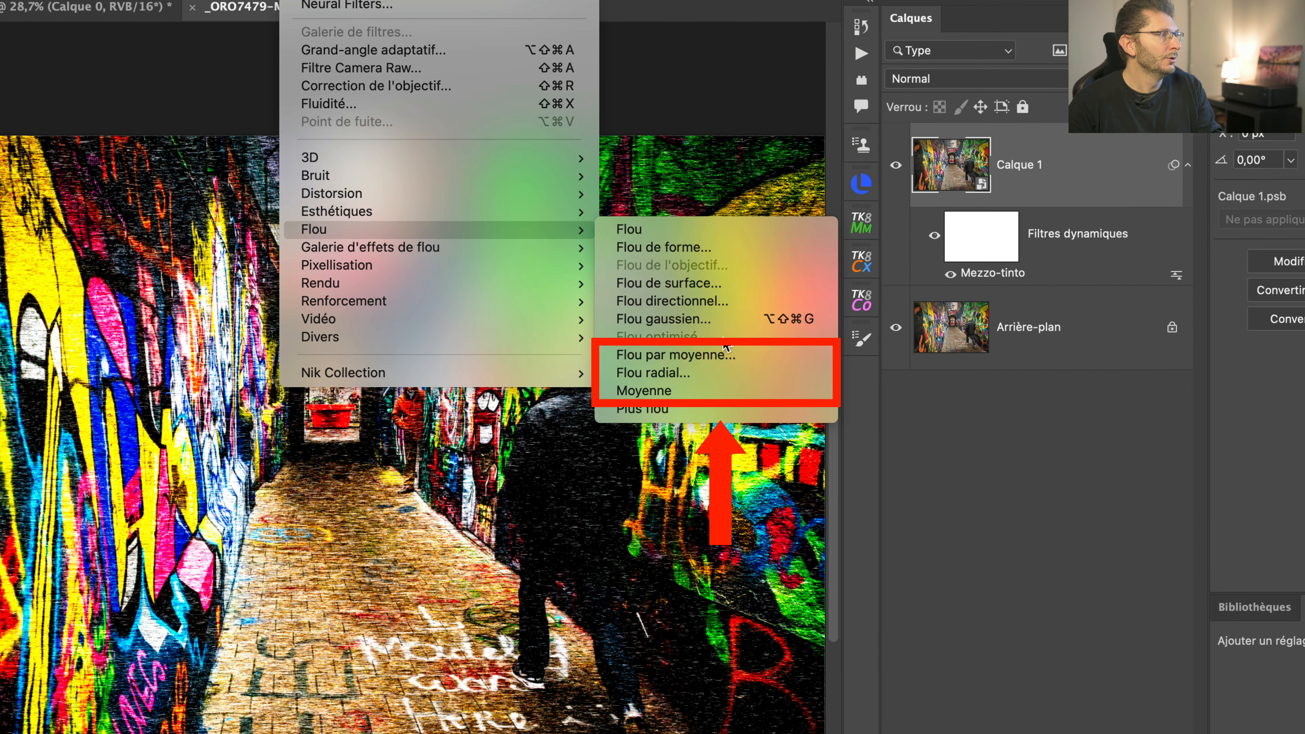
click(700, 376)
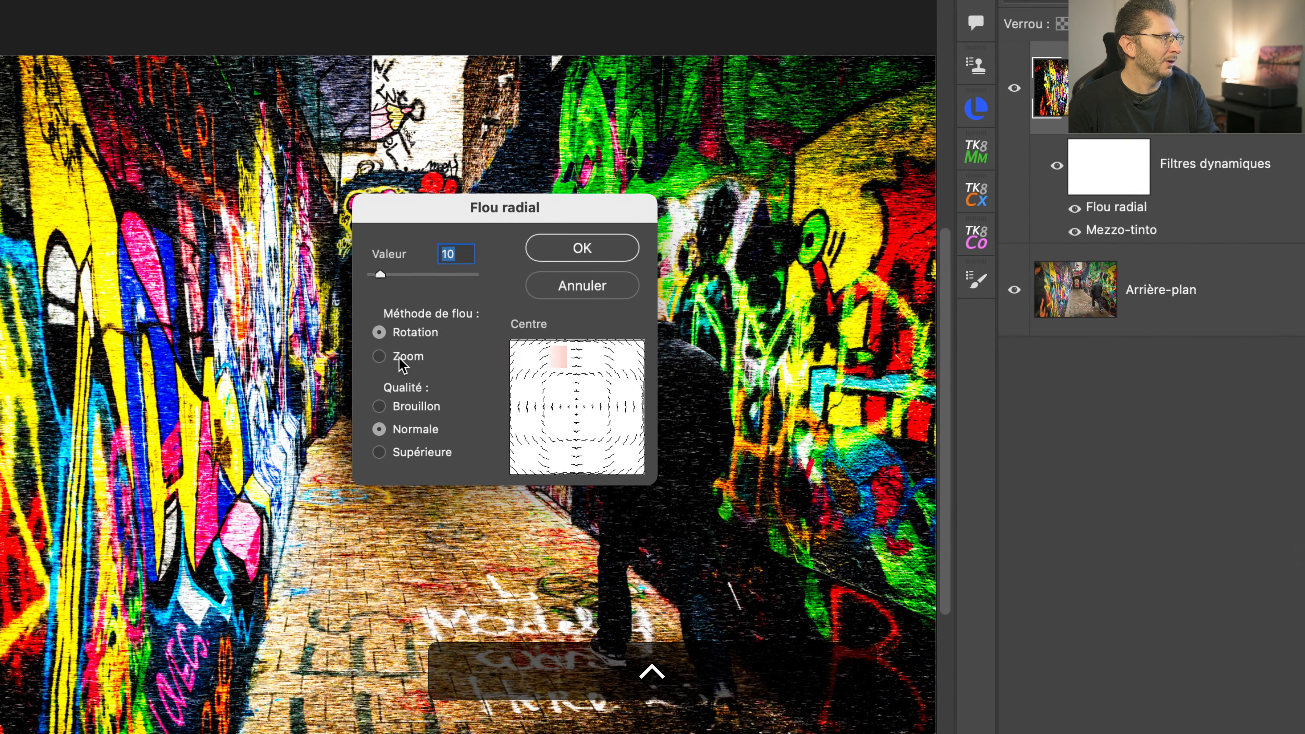
click(400, 362)
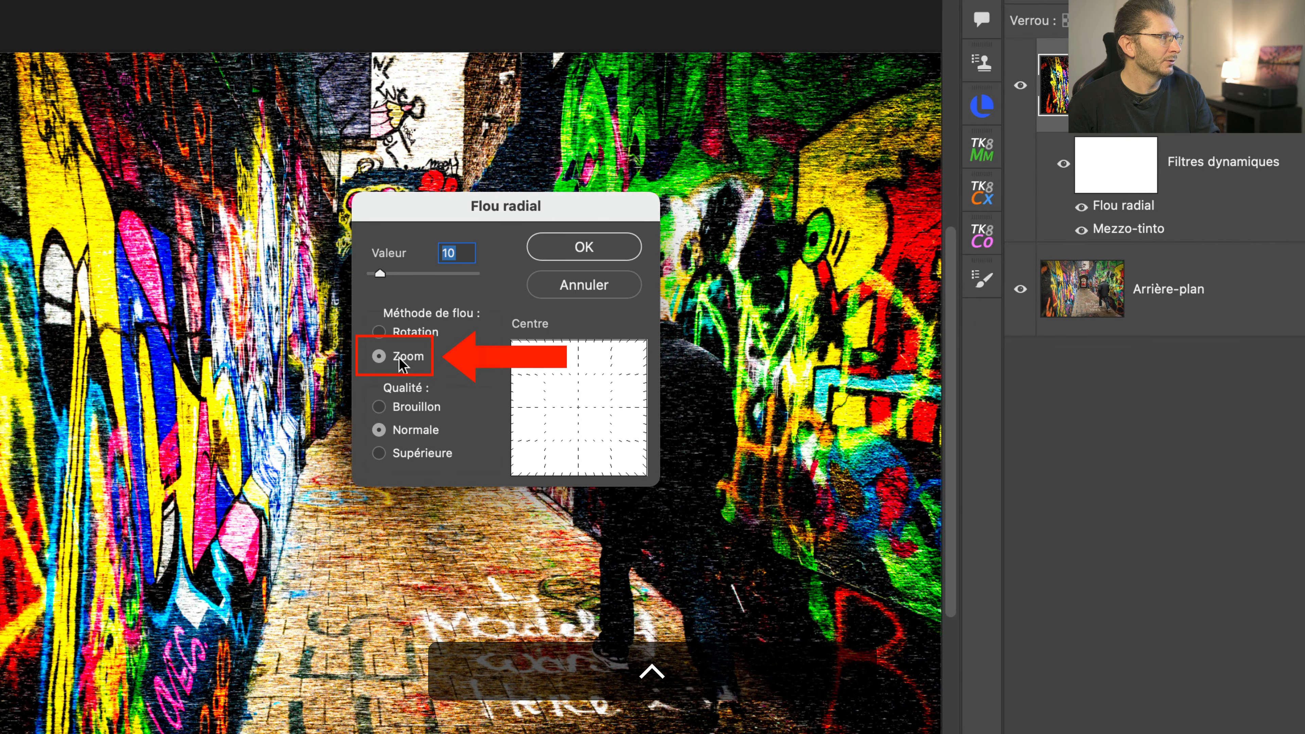
drag(381, 274, 466, 277)
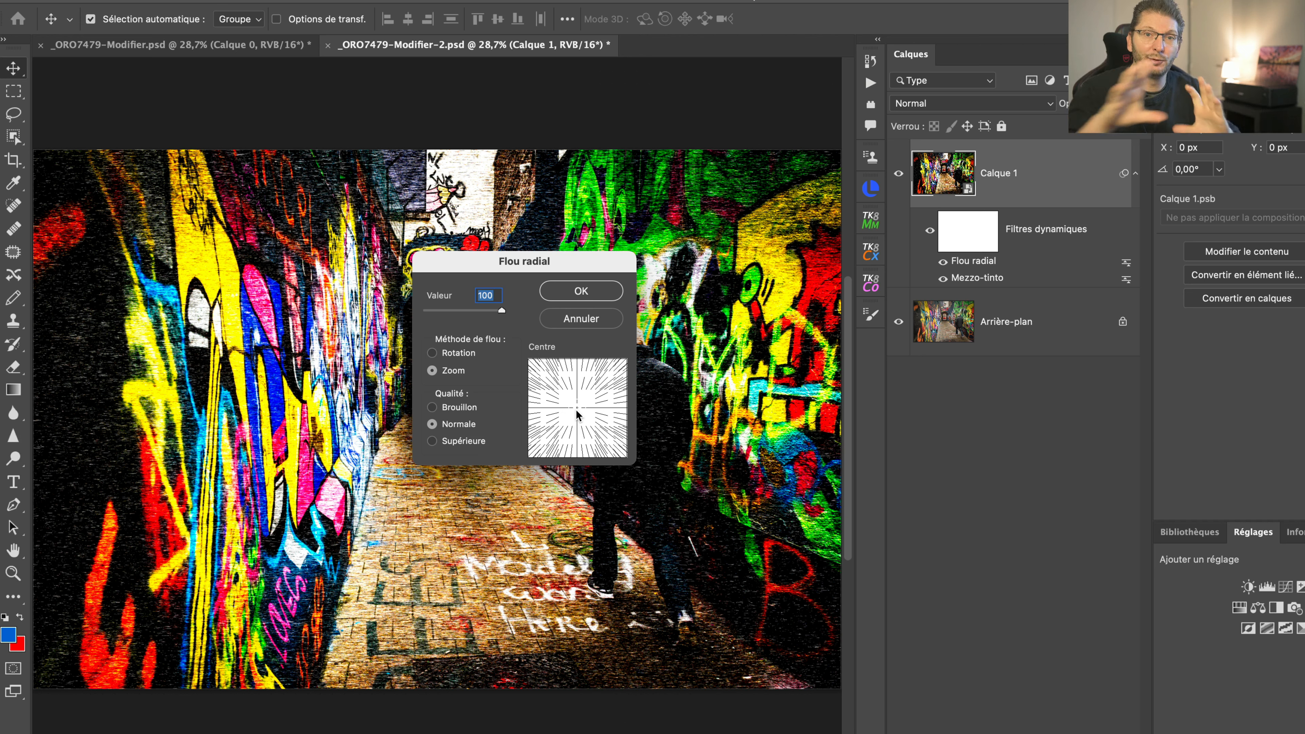
mouse_move(577, 406)
mouse_down()
mouse_move(553, 393)
mouse_move(554, 446)
mouse_move(600, 438)
mouse_move(576, 412)
mouse_up()
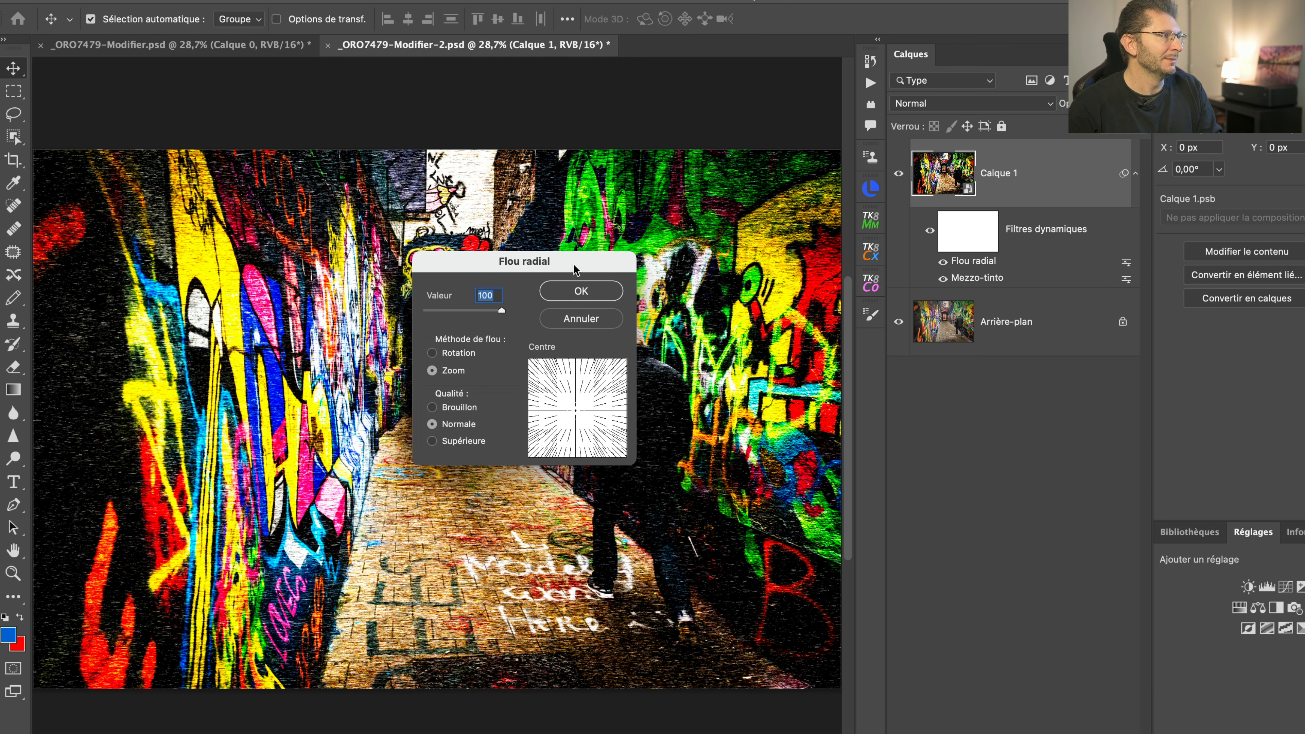
click(580, 293)
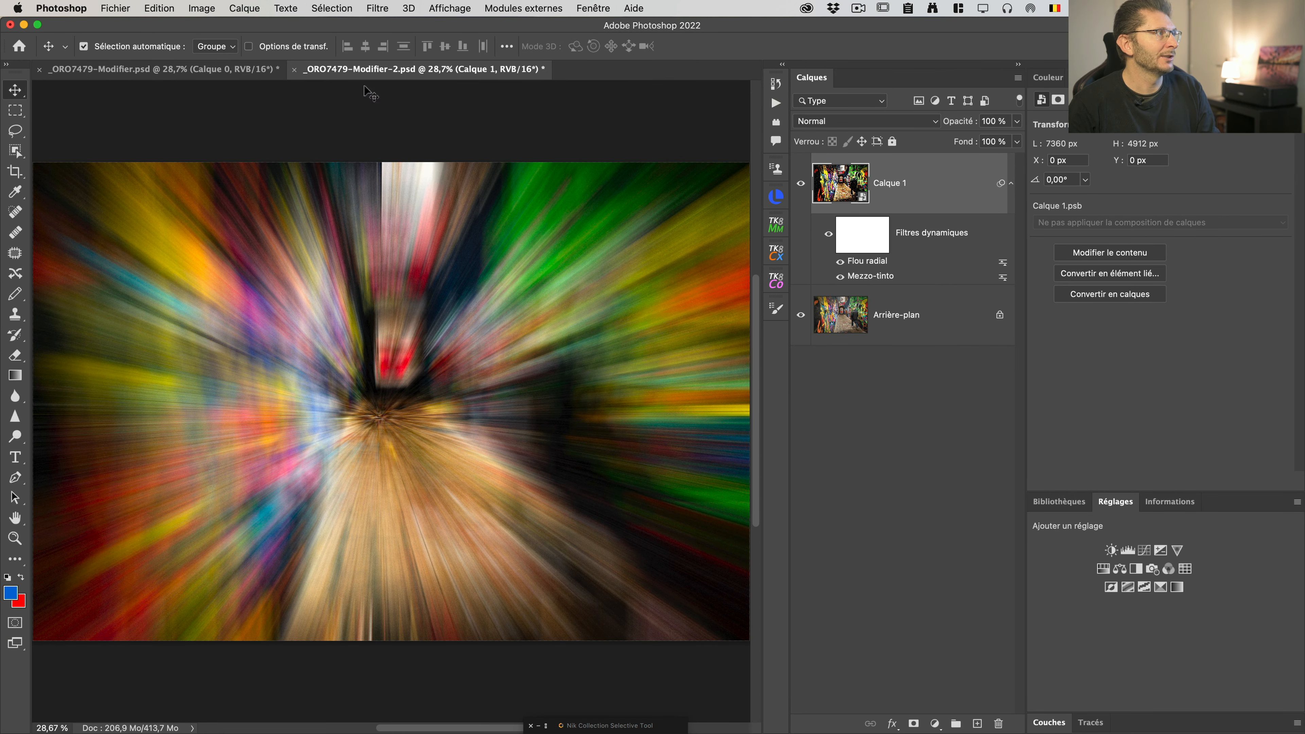
Repeat the Flou radial smart filter twice on the smart object with the same settings
click(376, 9)
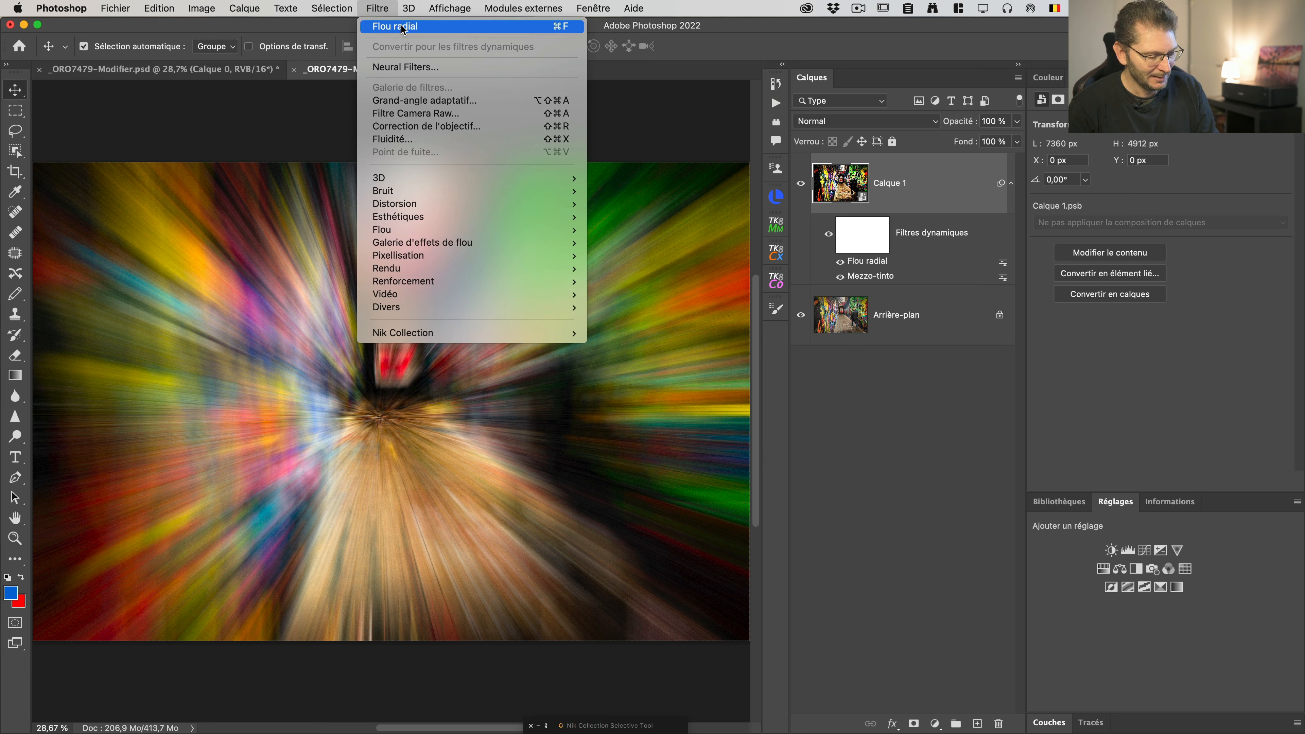
key(alt)
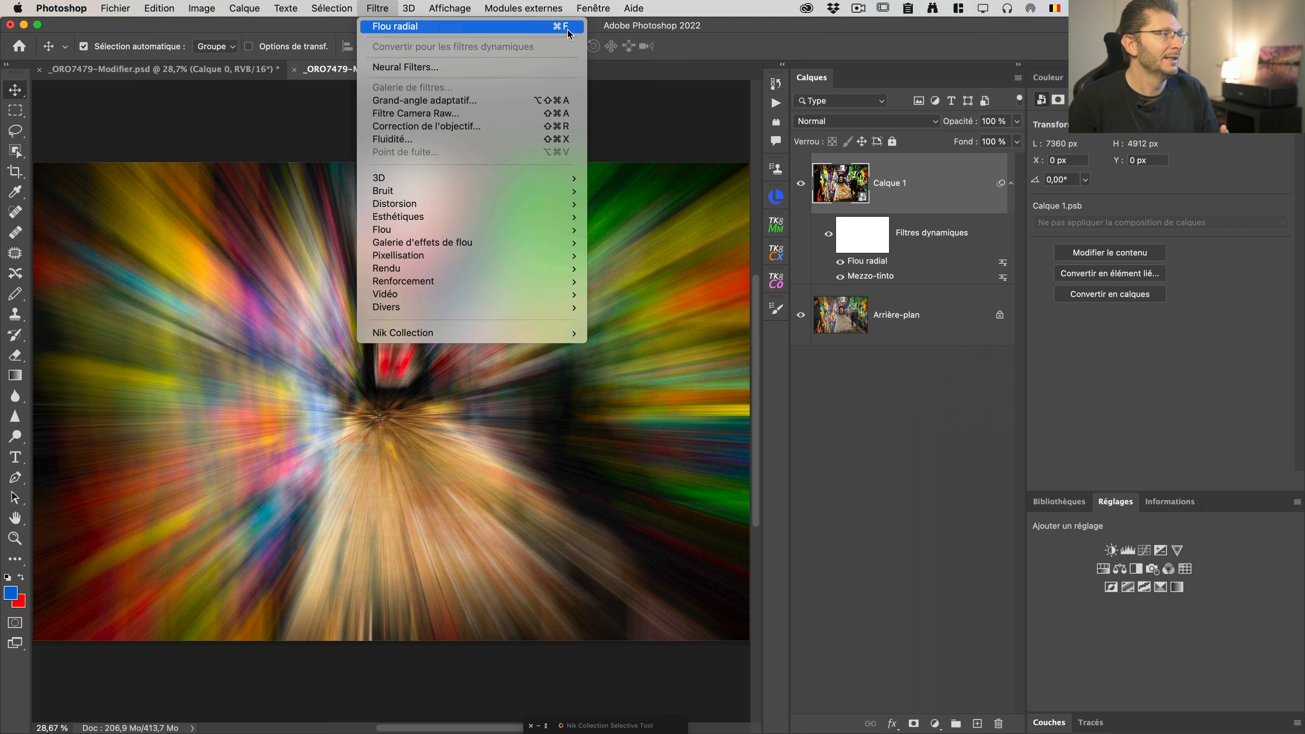
click(335, 120)
key(super+f)
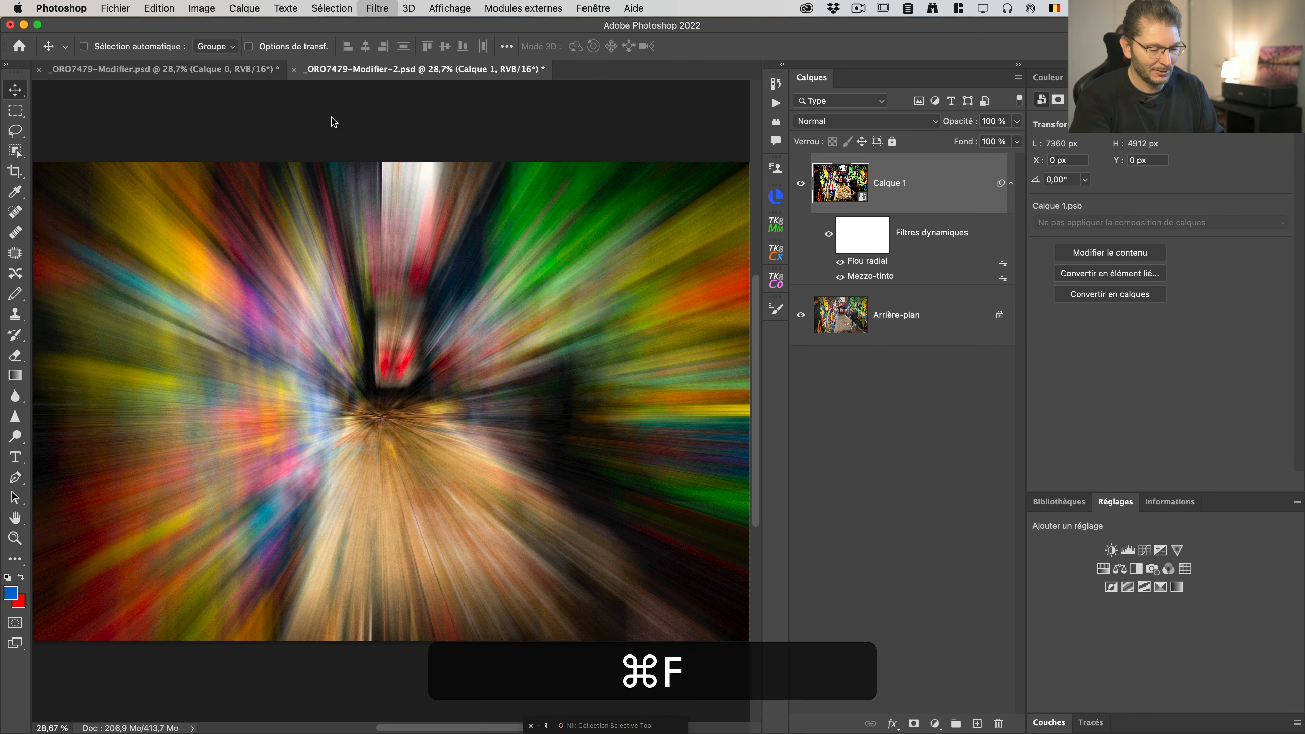
key(Return)
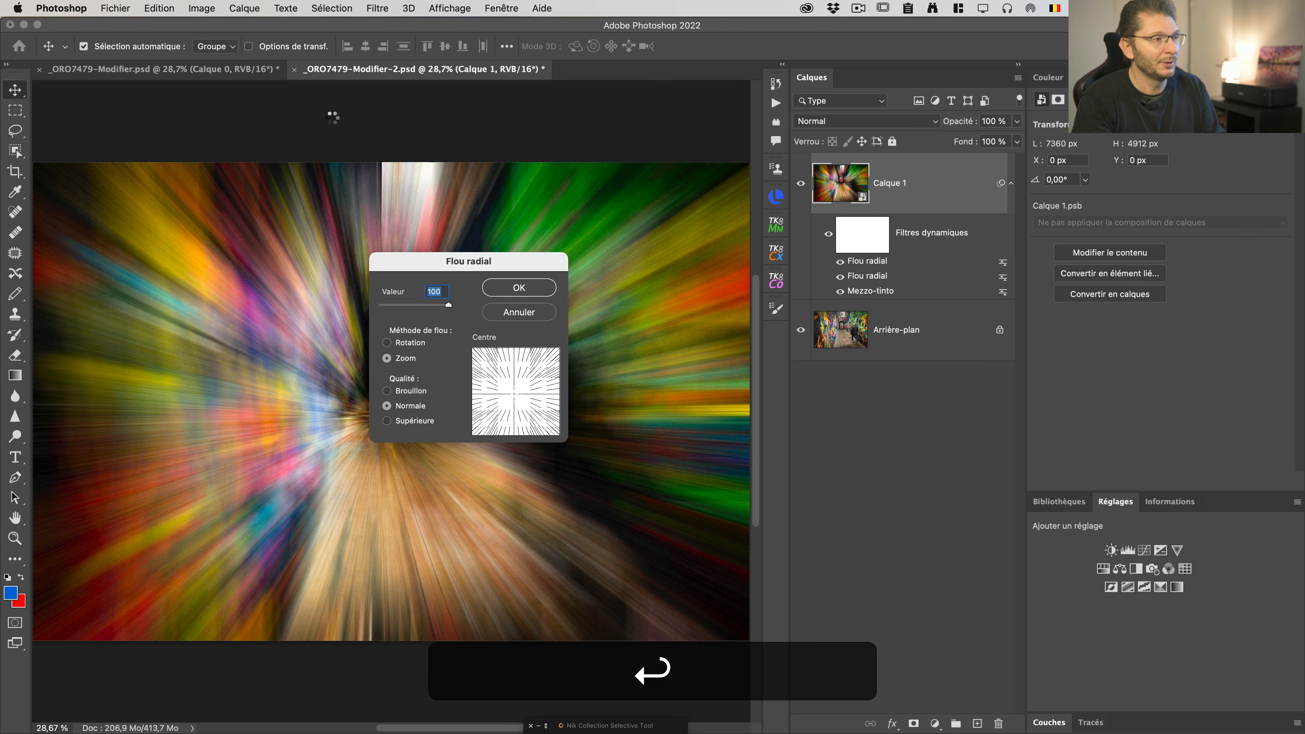
key(super+f)
key(super+Return)
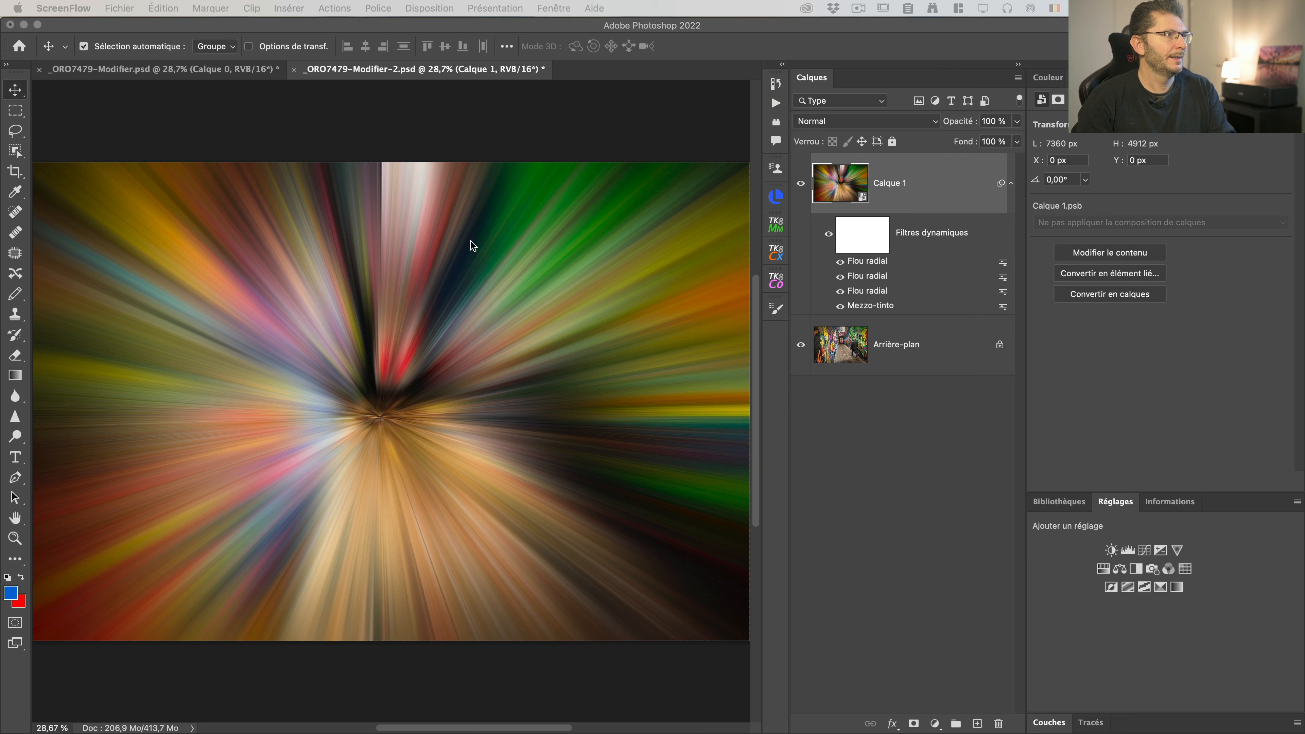
Start a Tourbillon distortion filter on the Calque 1 smart object and examine the twirl centre in its preview
click(367, 108)
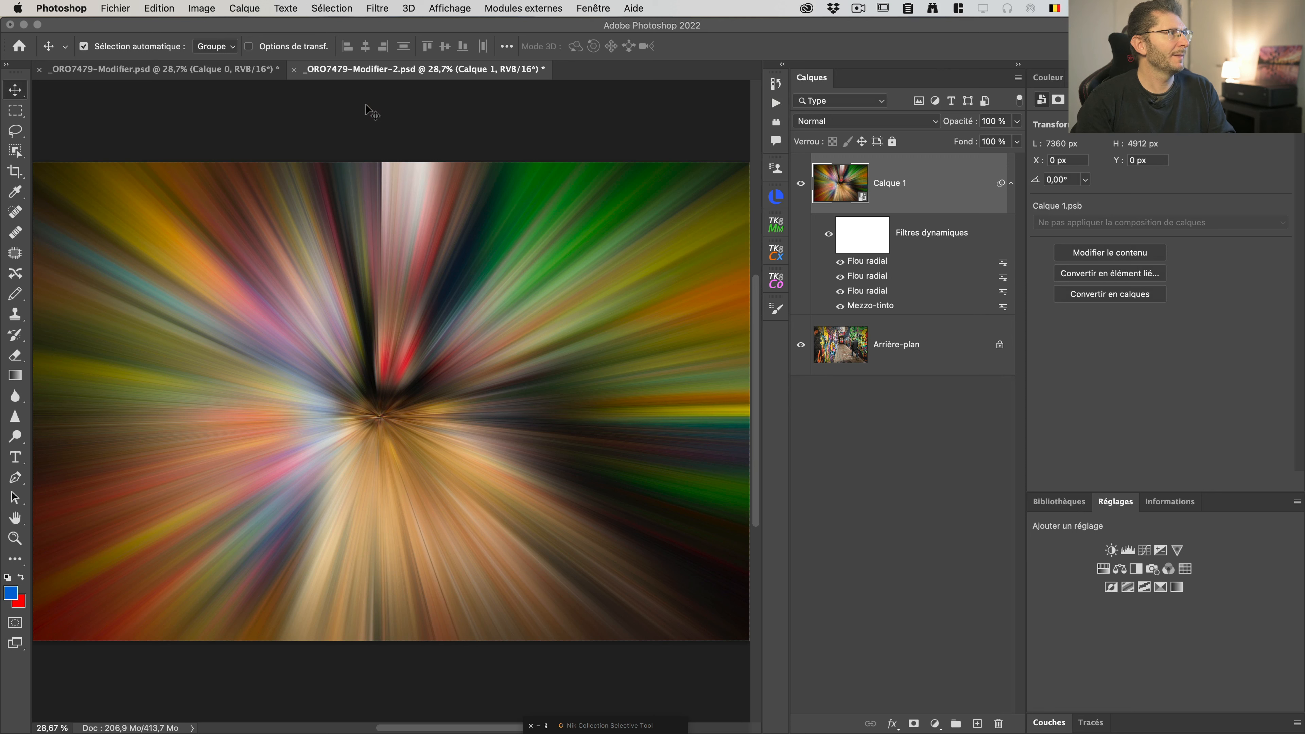
click(376, 9)
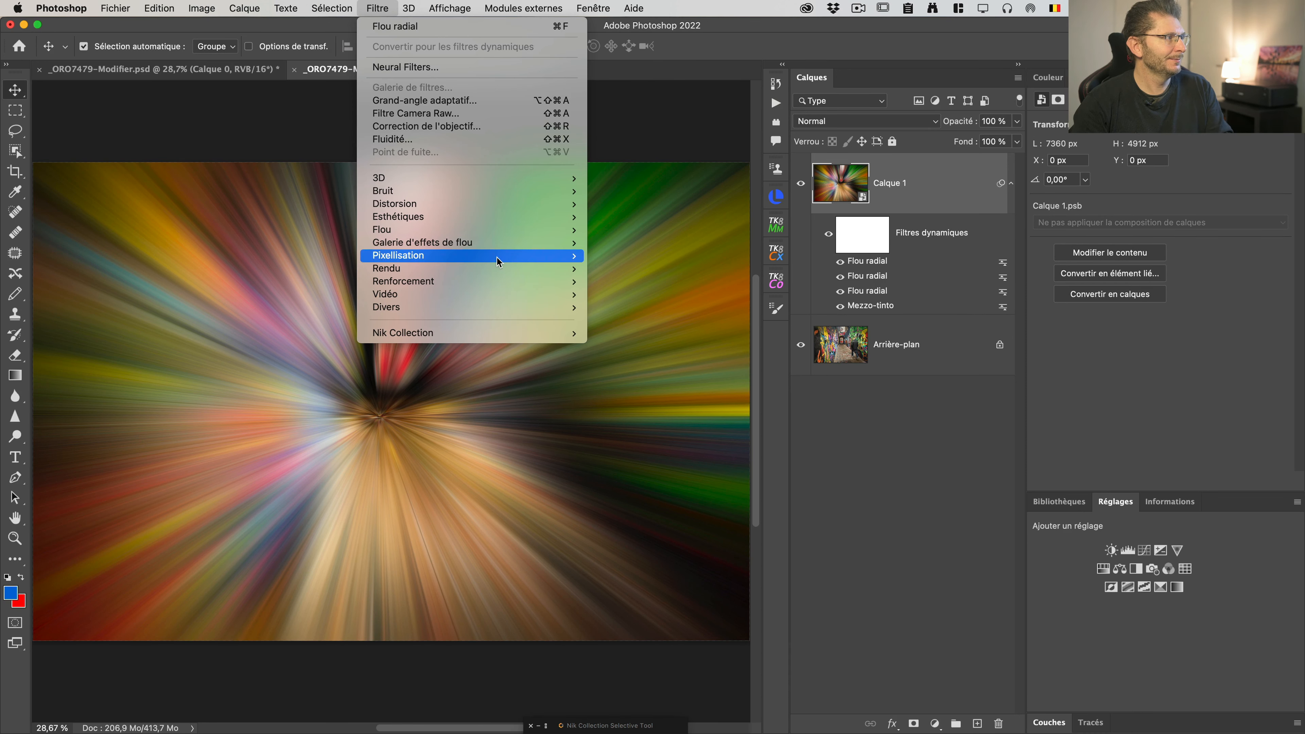
mouse_move(472, 207)
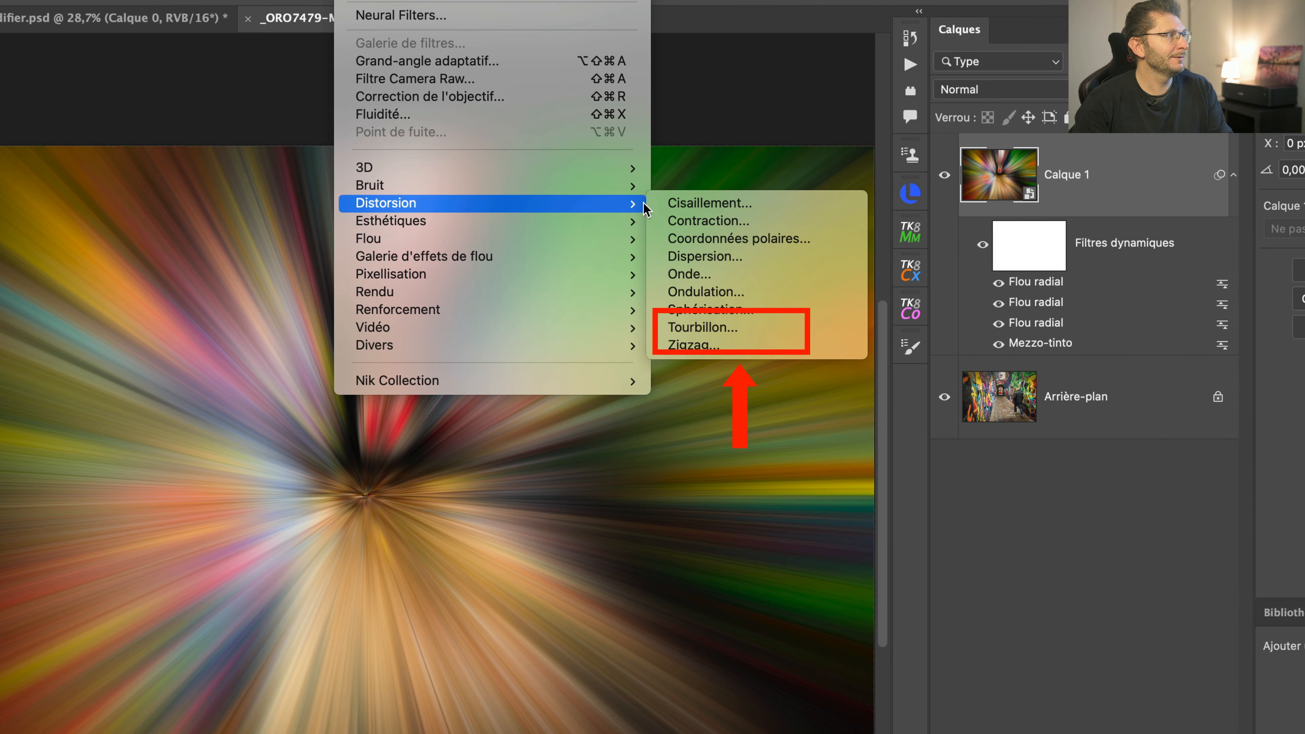
click(736, 328)
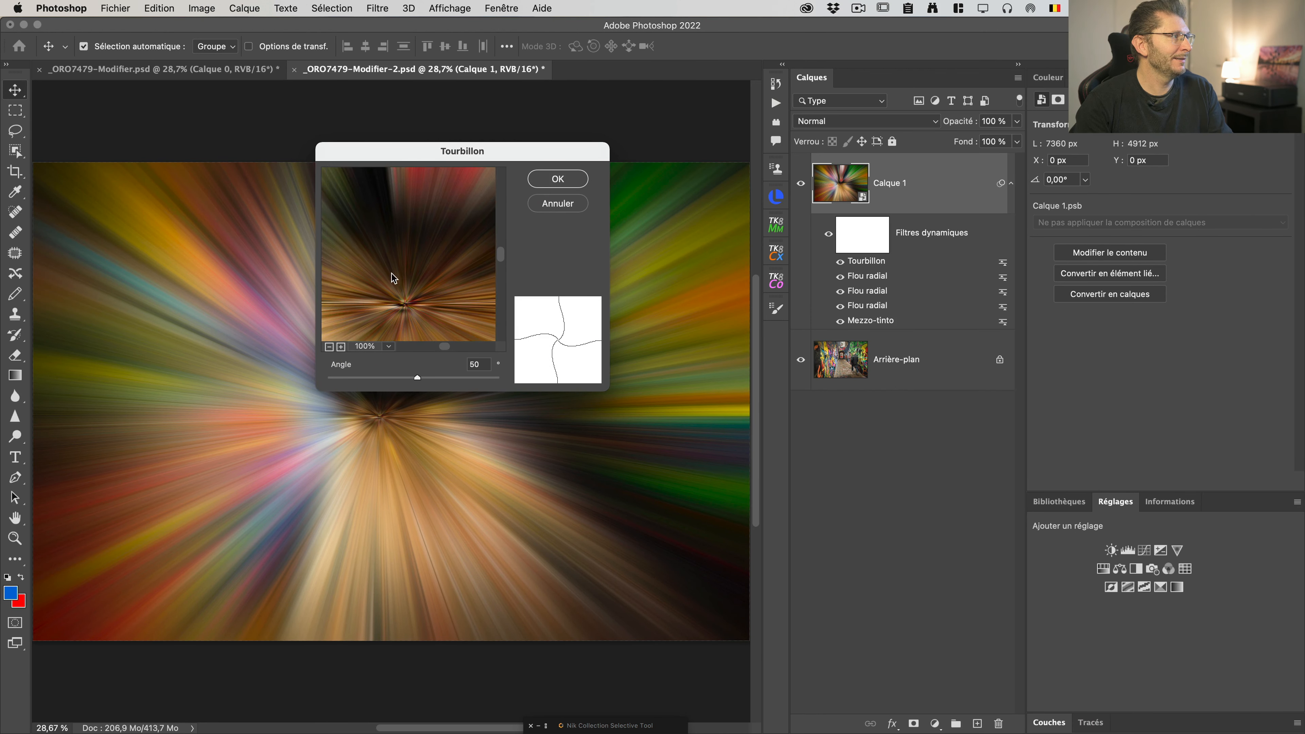
drag(394, 279, 351, 228)
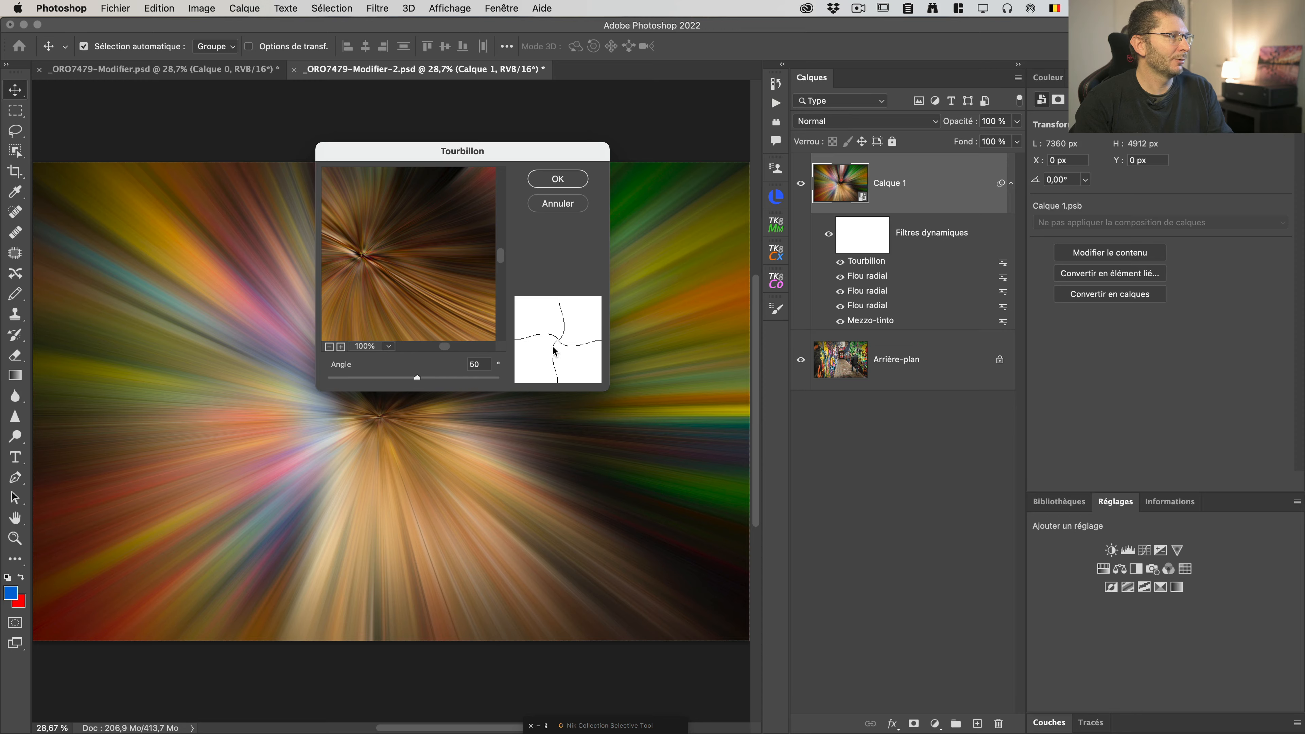
scroll(554, 344, up, 5)
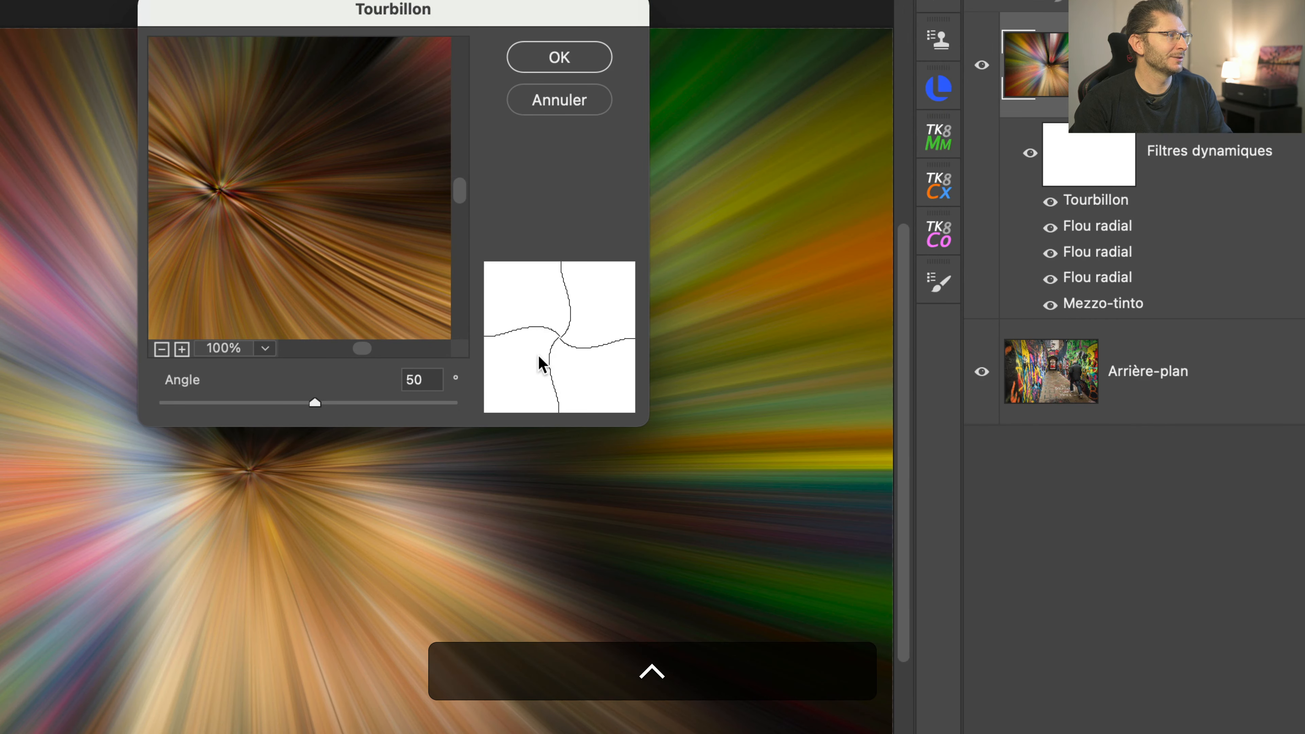
scroll(542, 366, down, 5)
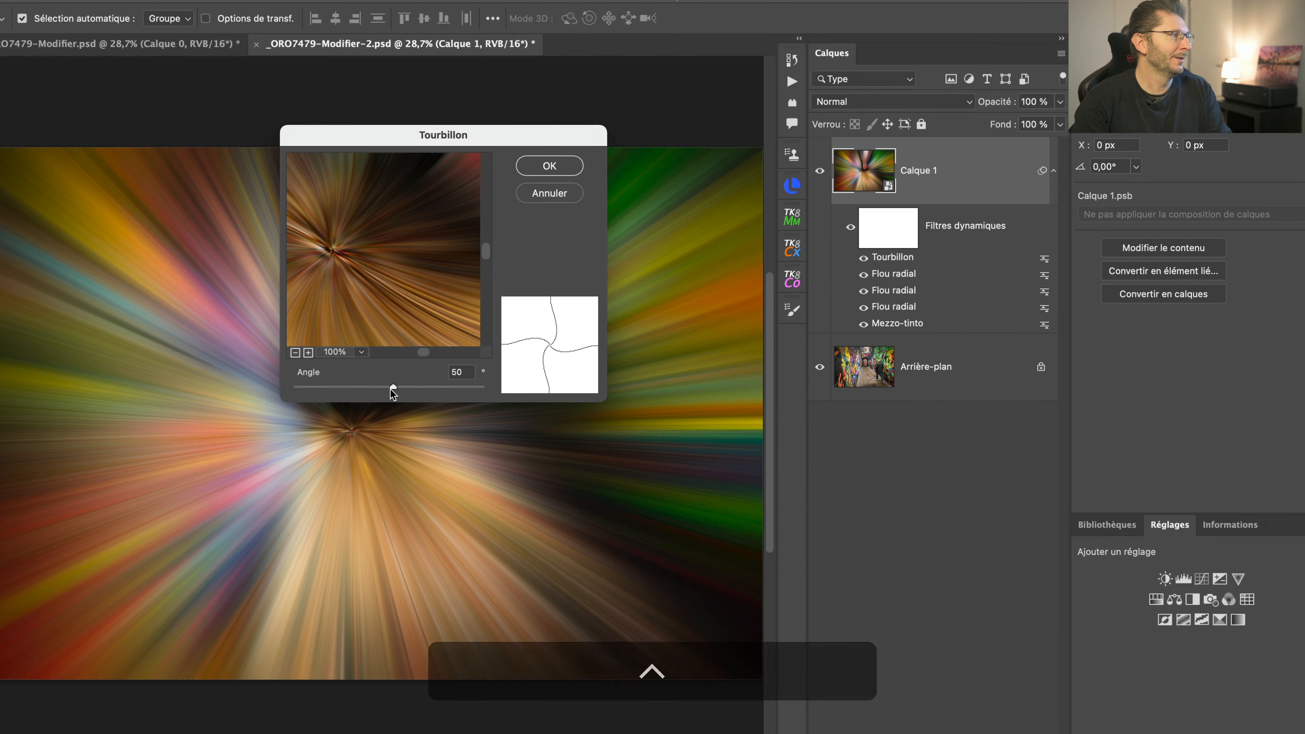
Try Tourbillon angles of 0 and -999, then set the angle to 57° and apply the filter
drag(393, 389, 388, 389)
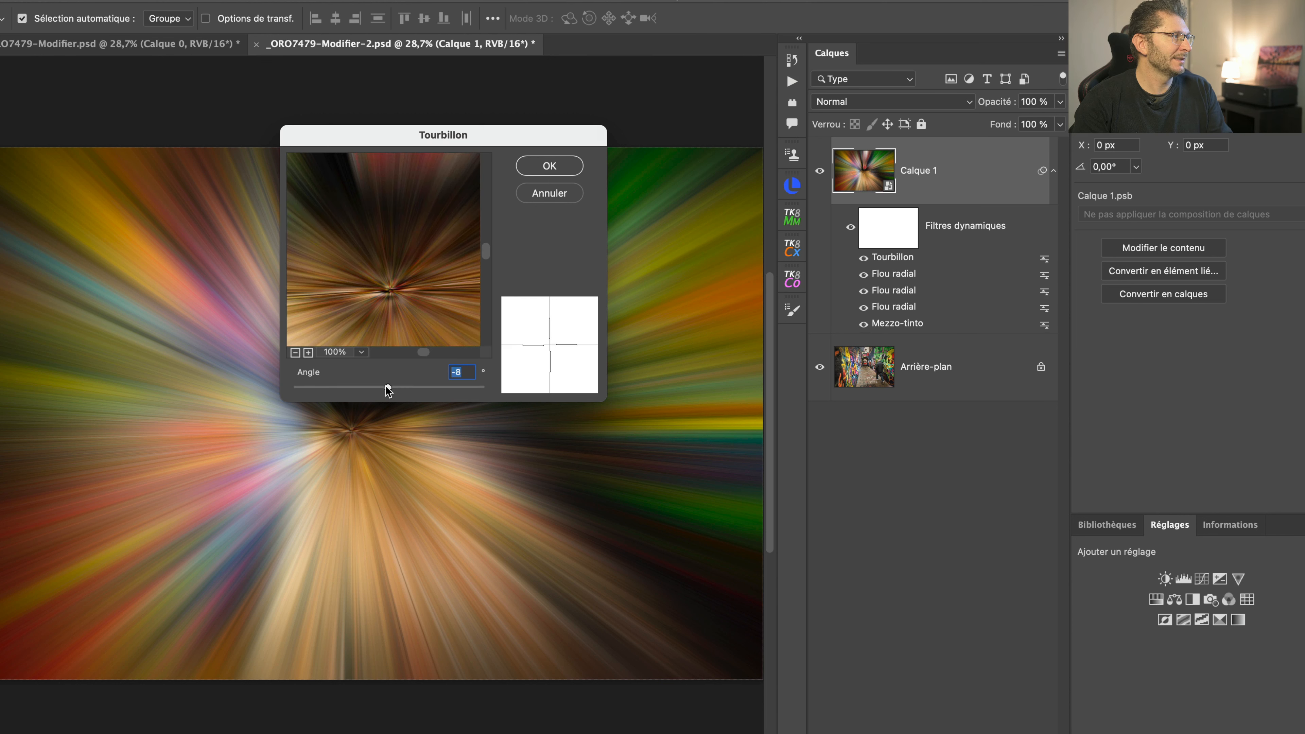
text(0)
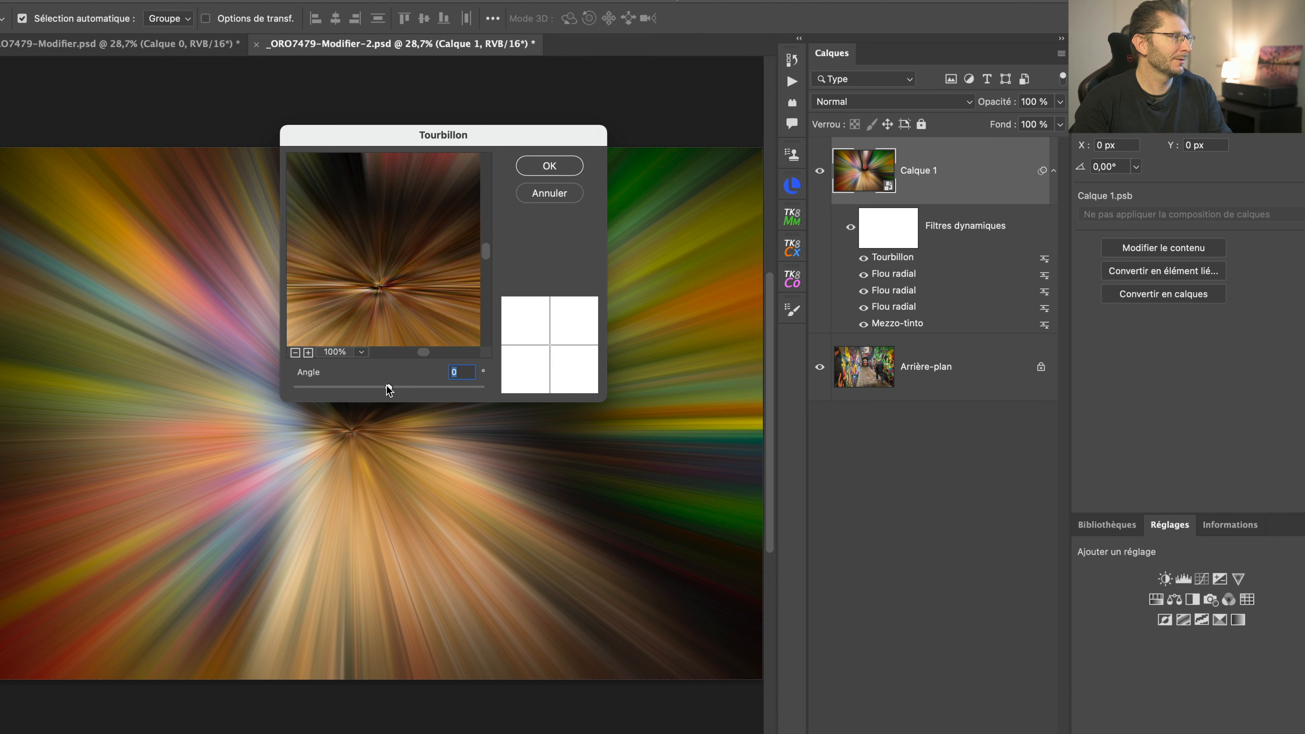
drag(388, 389, 248, 393)
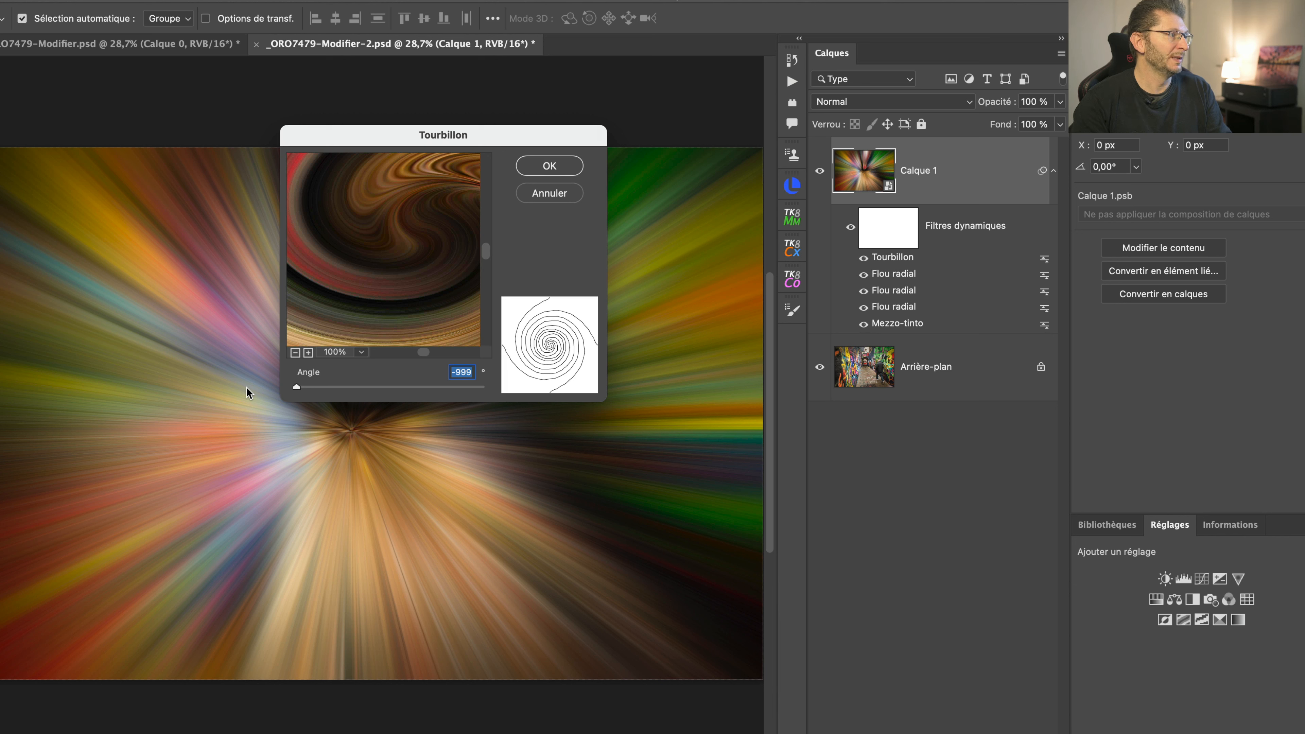
drag(249, 393, 387, 397)
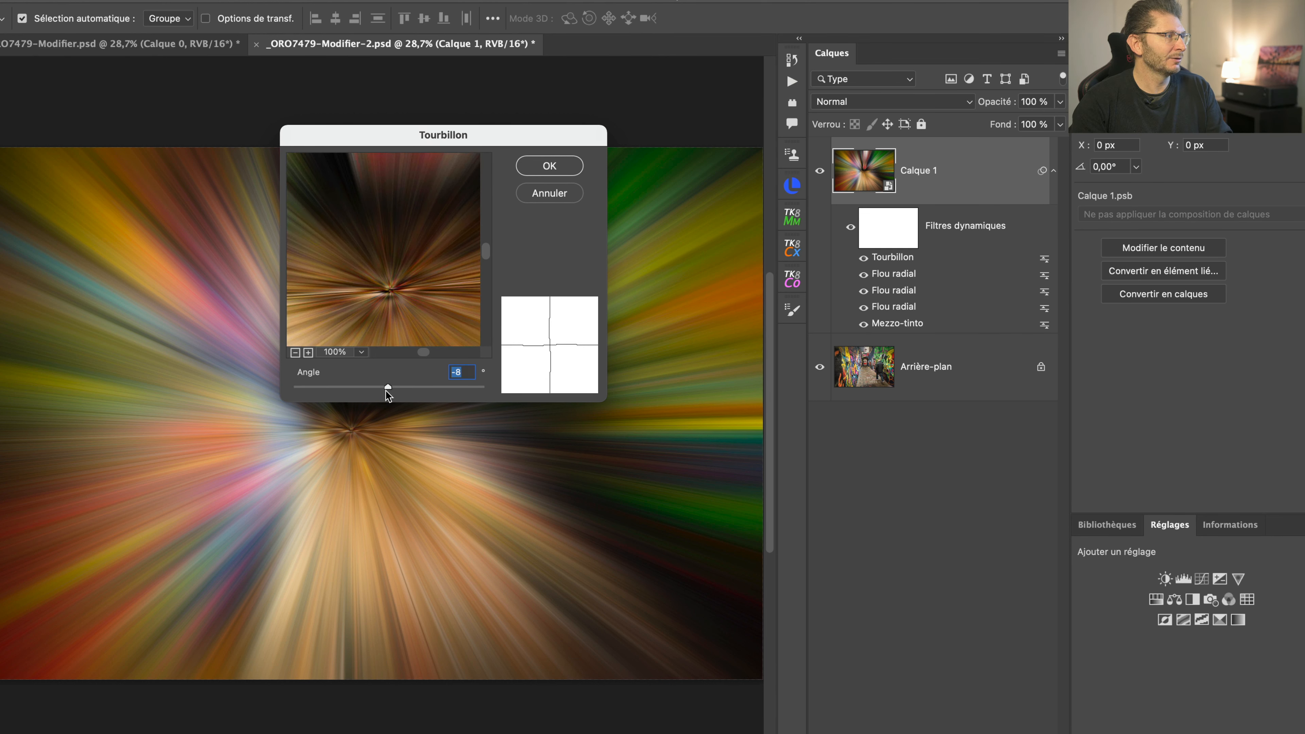
drag(387, 396, 394, 396)
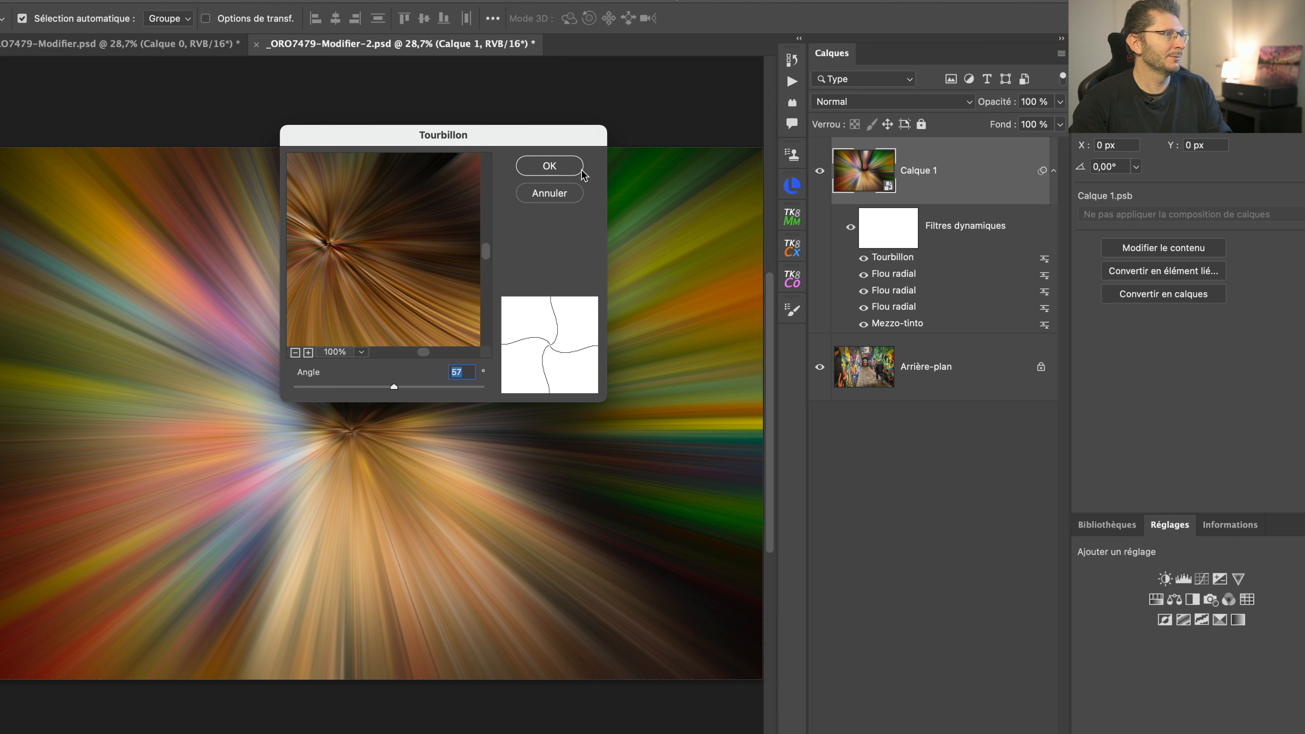
click(561, 166)
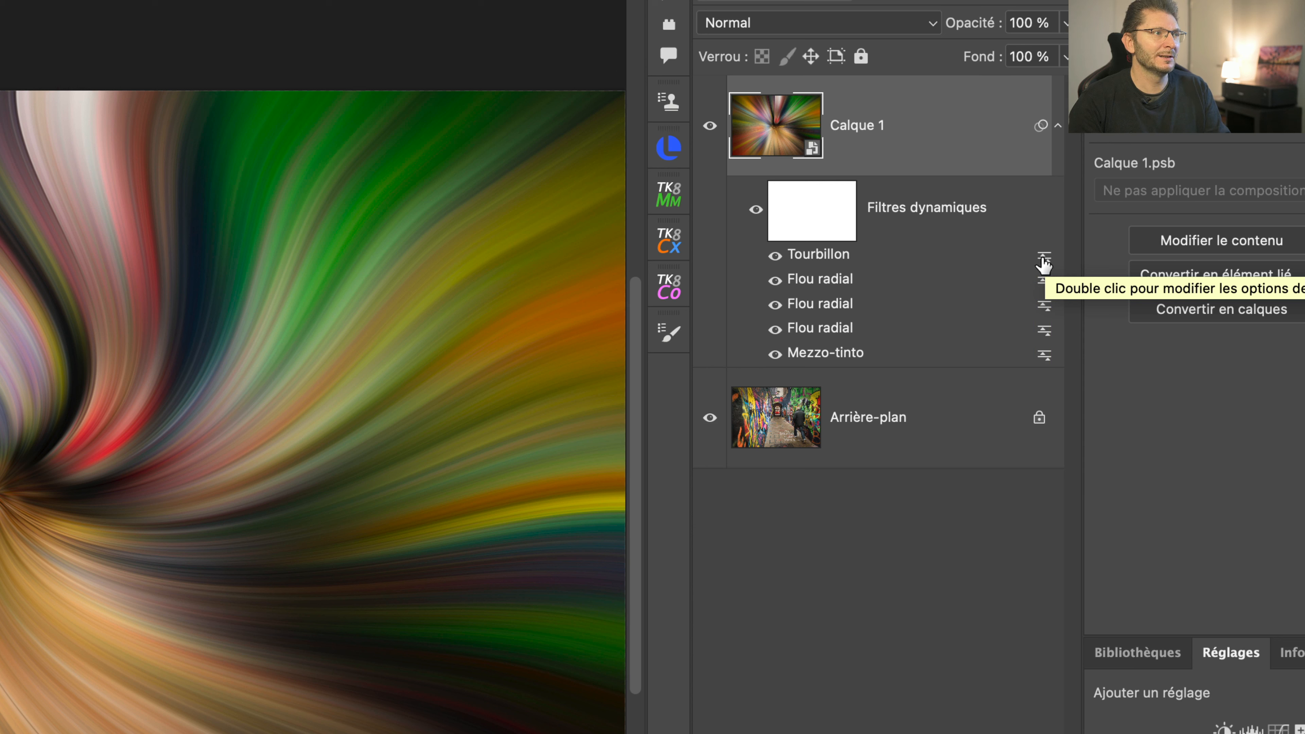
Set the blending mode of the Tourbillon smart filter to Eclaircir and check the effect across the image
right_click(868, 251)
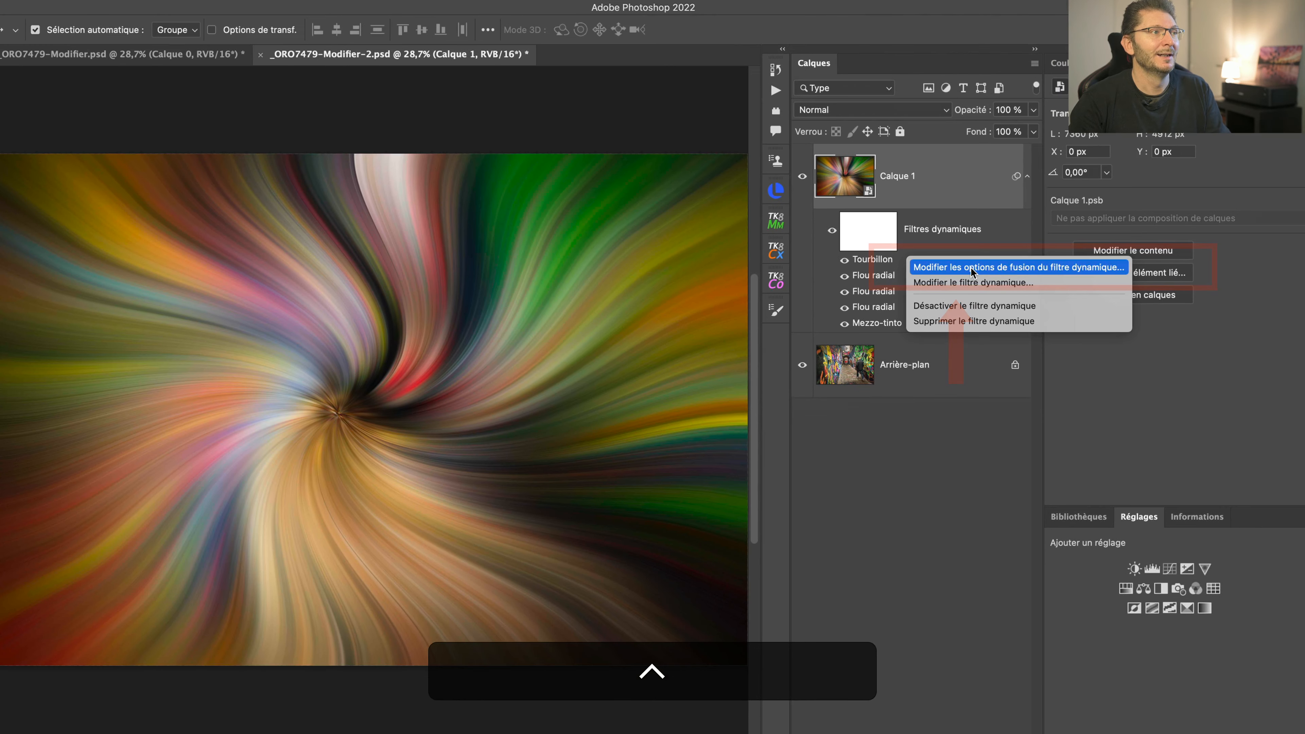
click(974, 273)
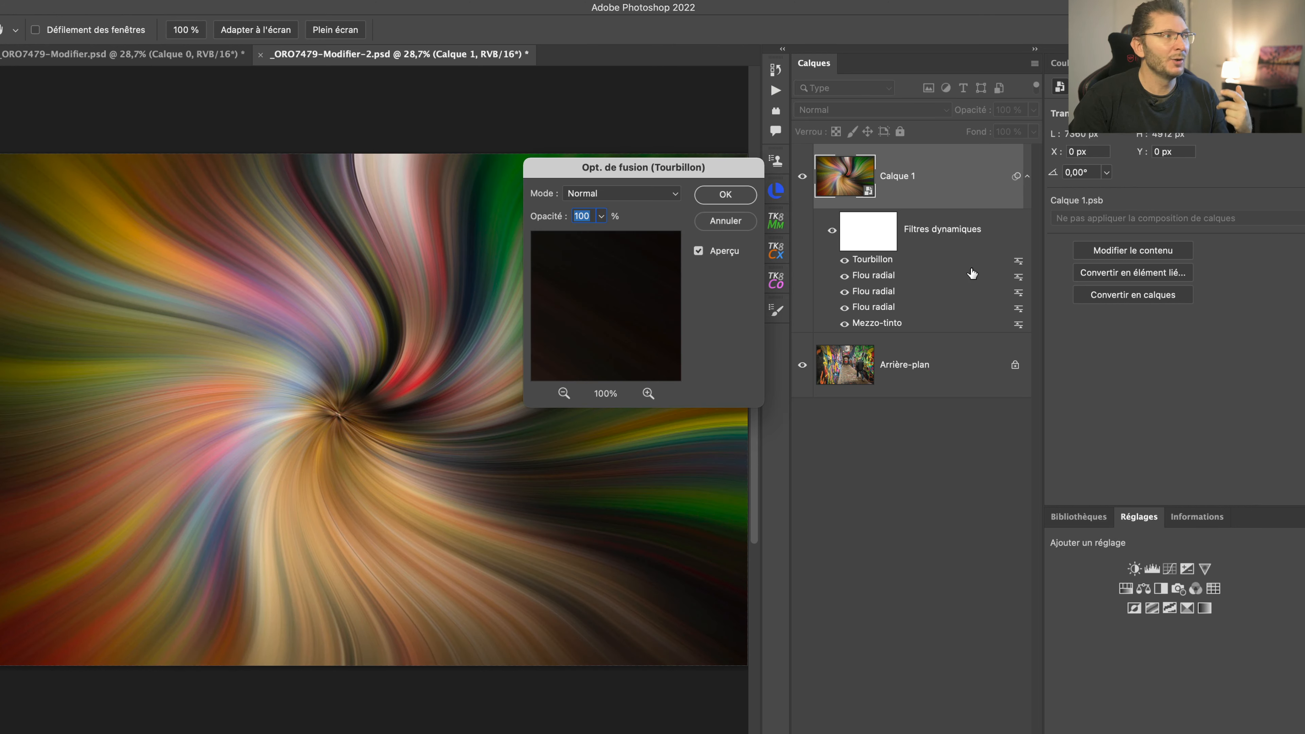
click(614, 199)
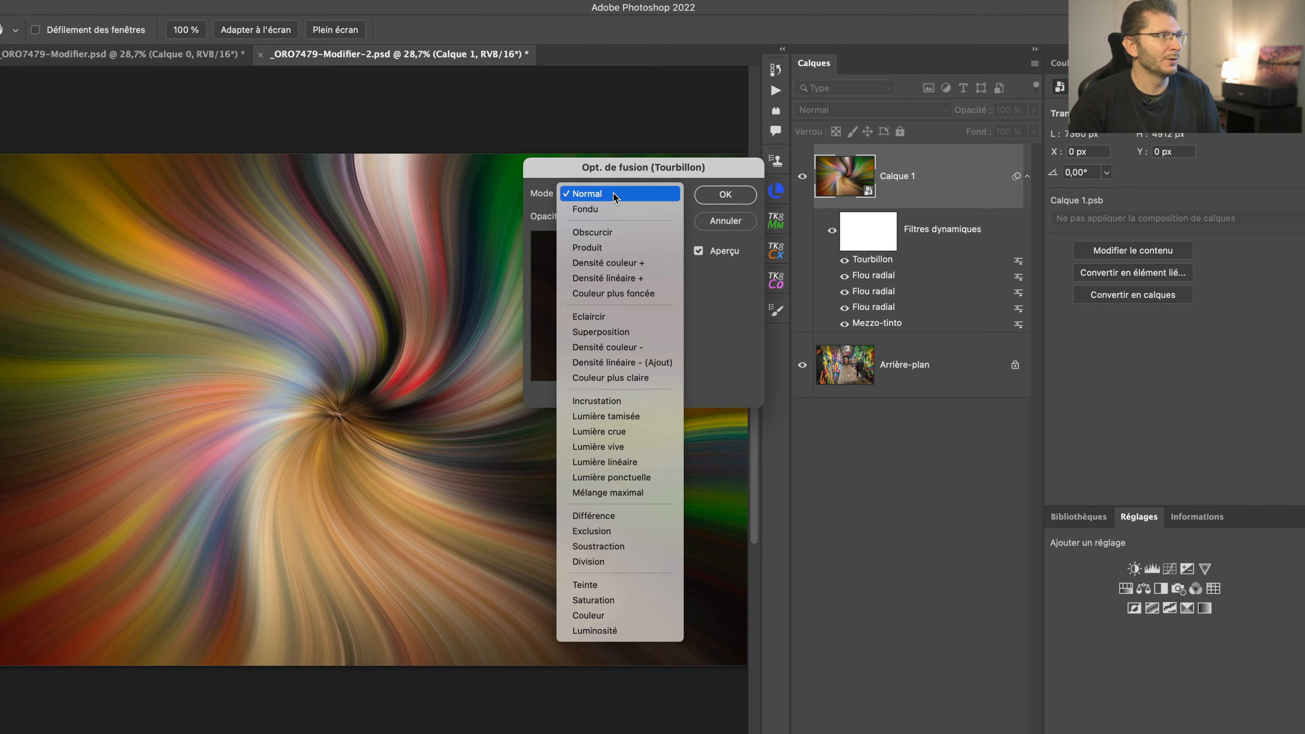
click(606, 317)
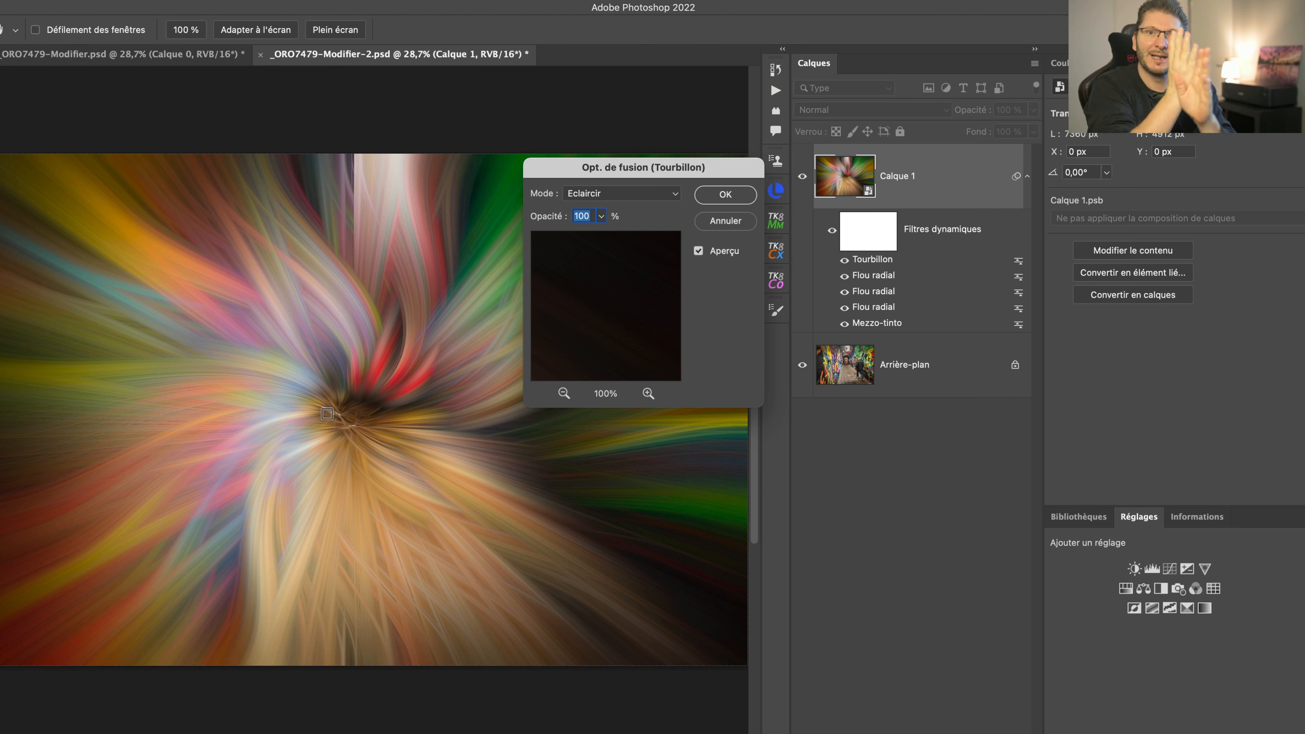
scroll(327, 414, down, 10)
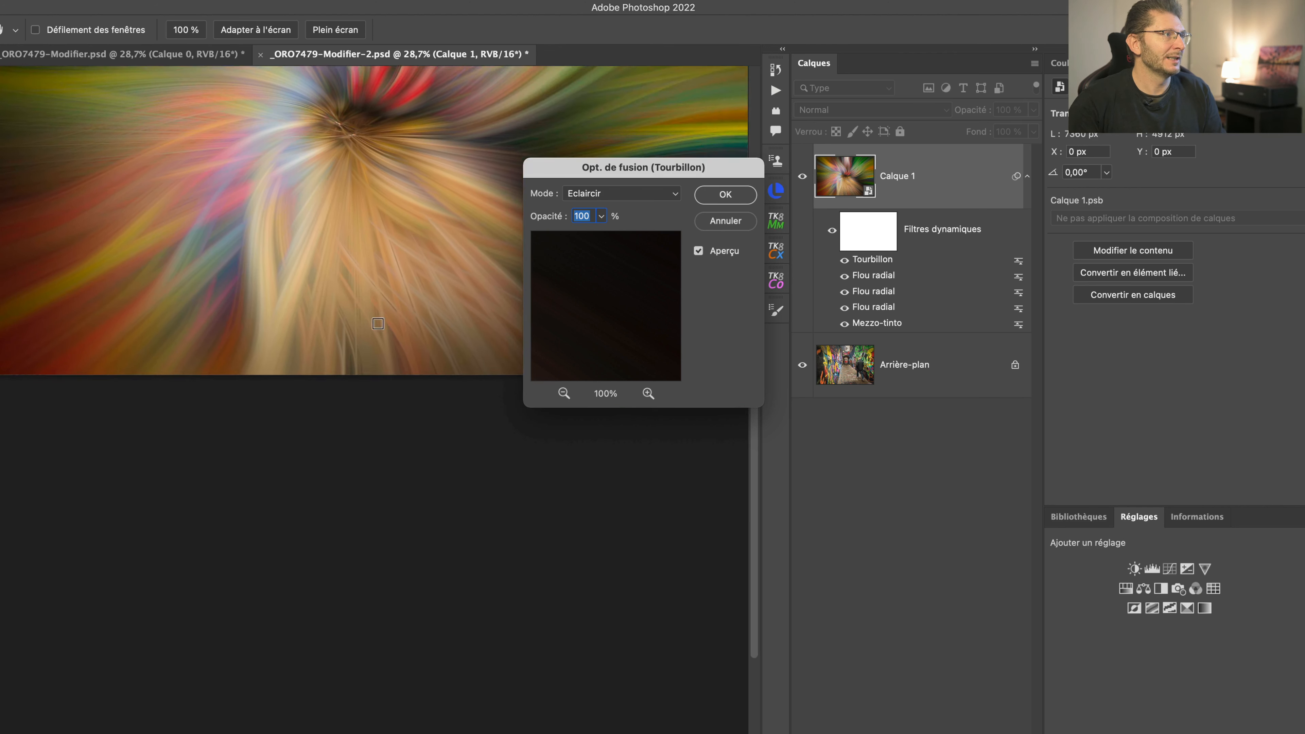
scroll(353, 311, up, 10)
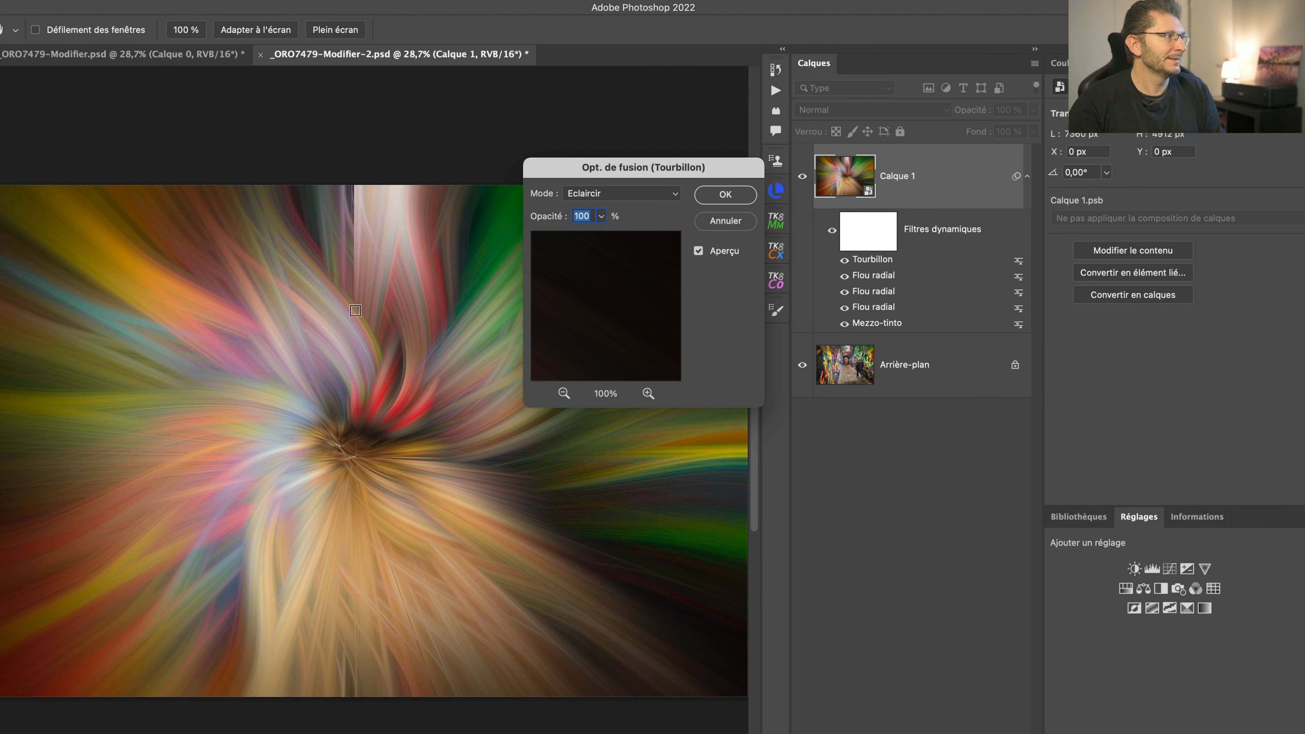
Try the Superposition, Densité couleur - and Lumière tamisée modes on the Tourbillon filter, then choose Eclaircir and accept the blending options
click(640, 194)
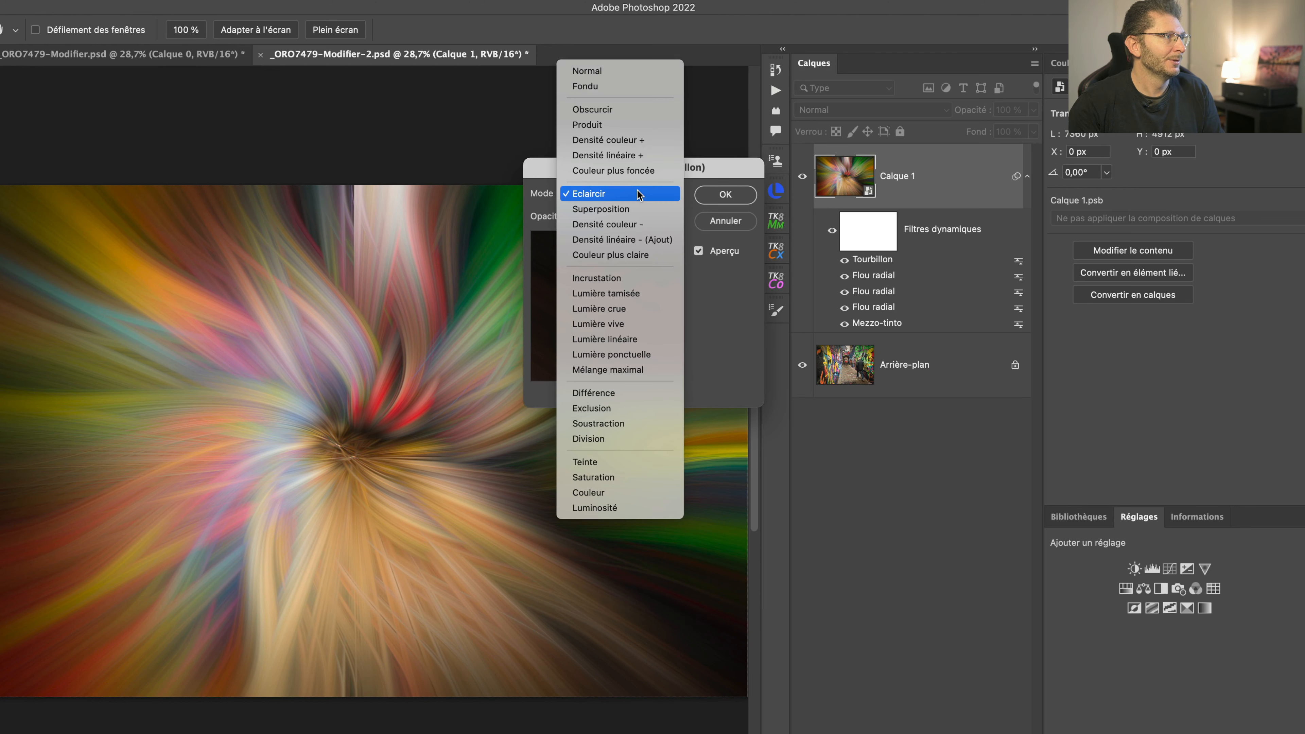
click(633, 210)
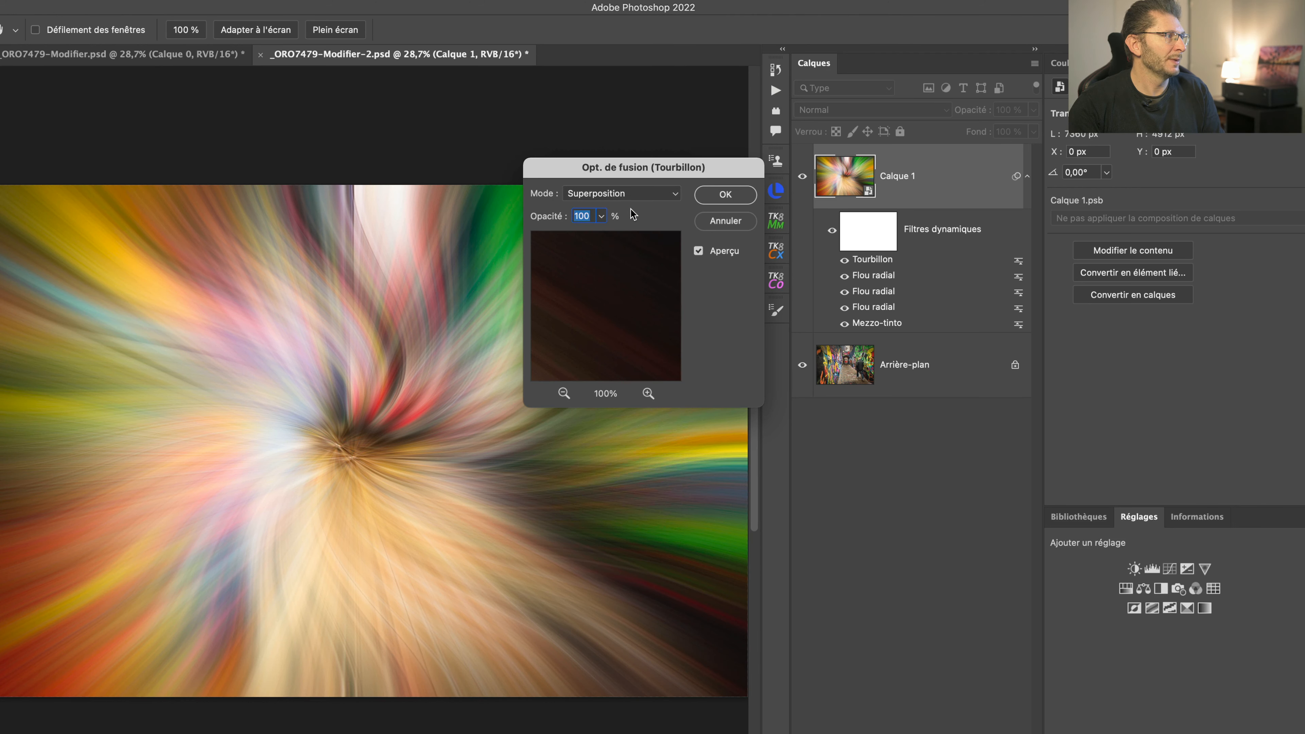
click(630, 196)
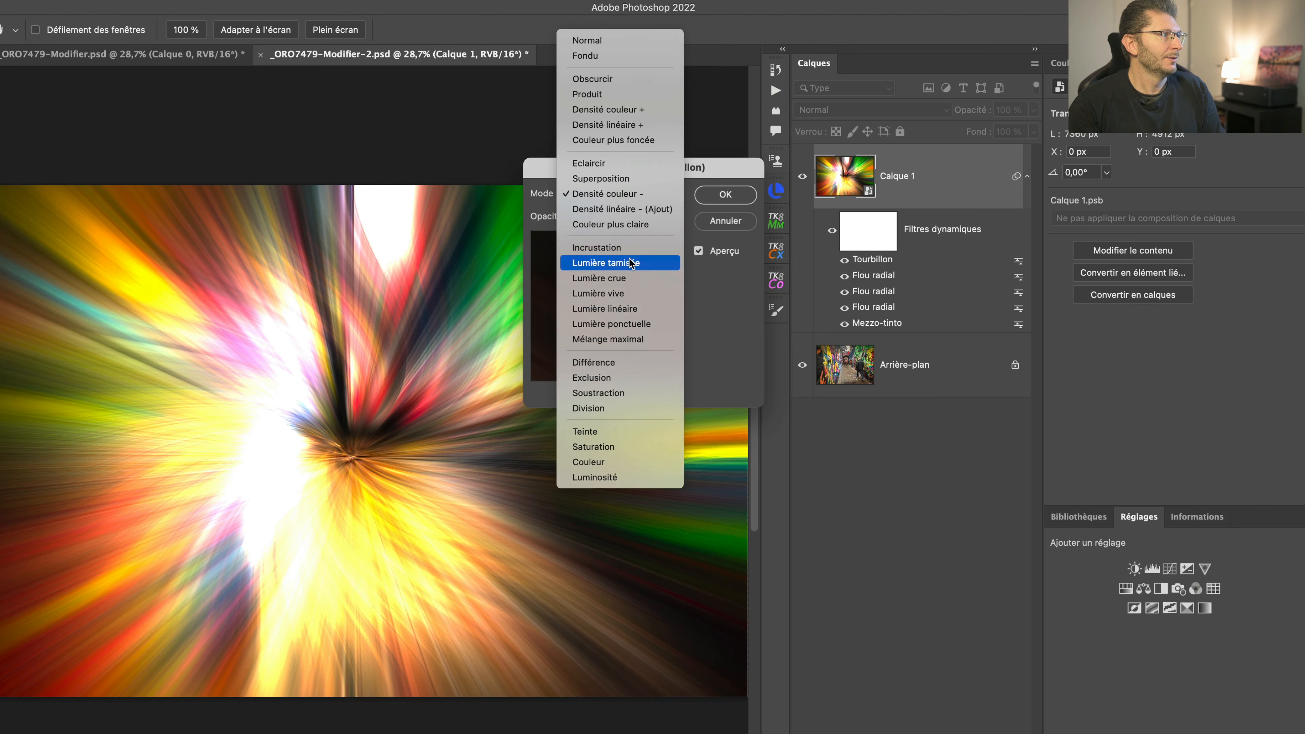
click(629, 277)
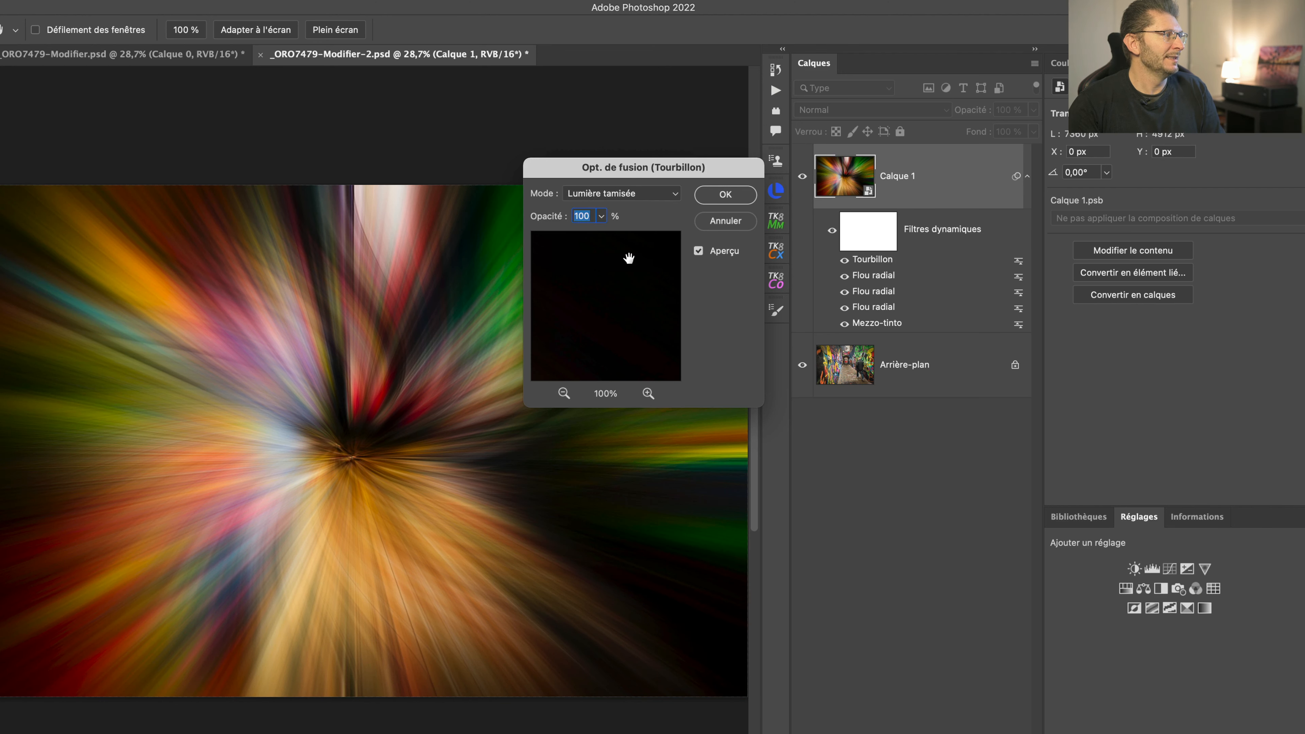
click(623, 194)
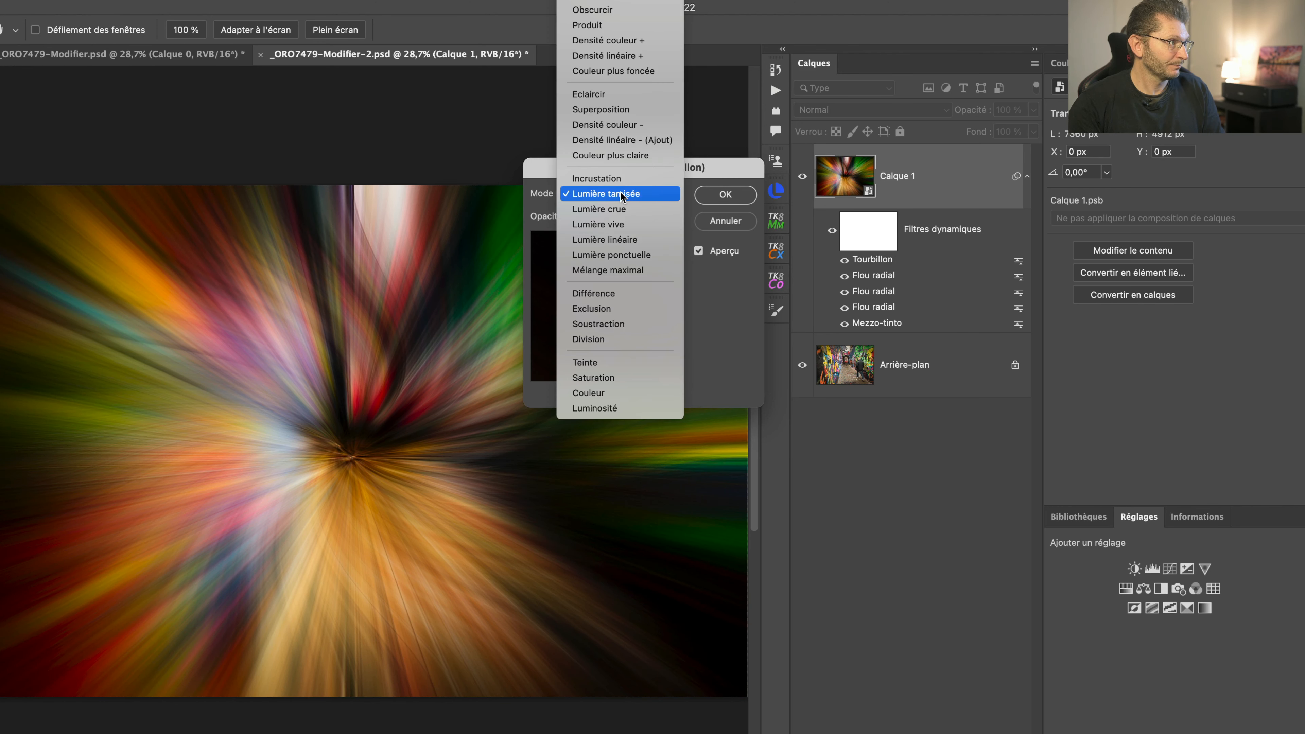
click(627, 95)
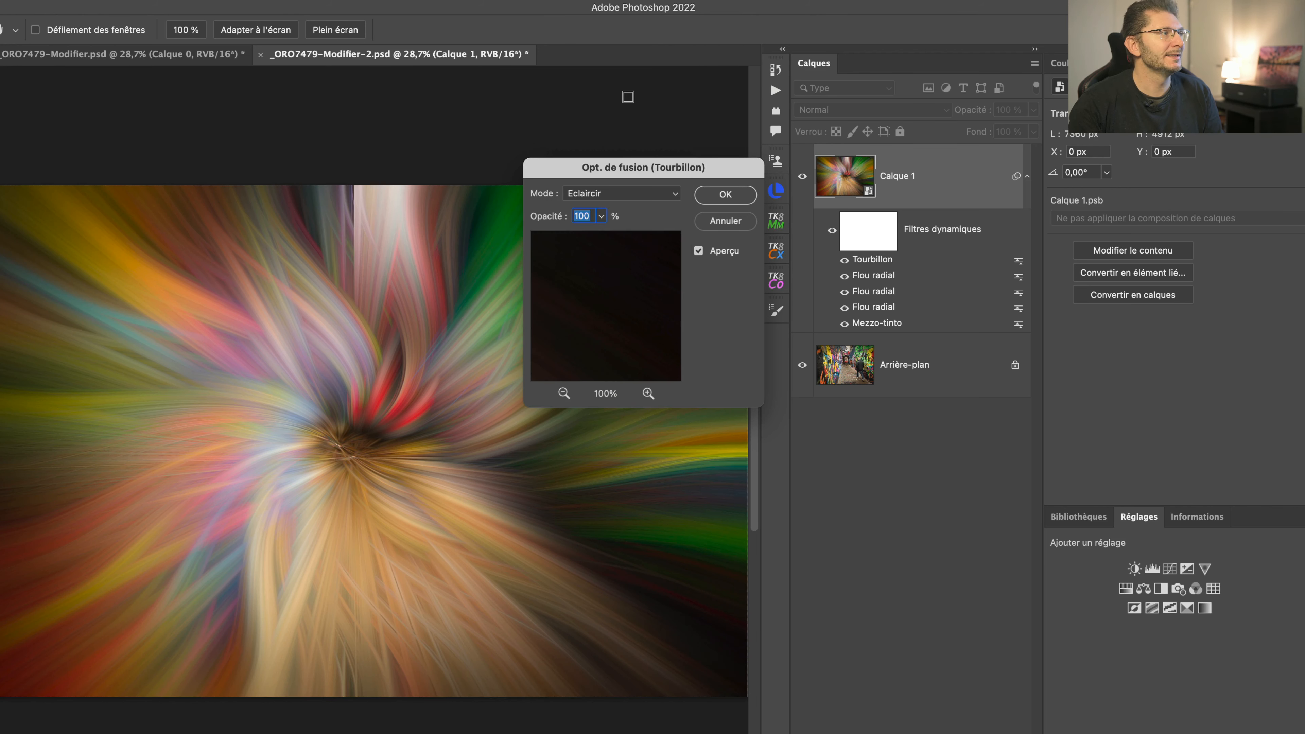
click(710, 196)
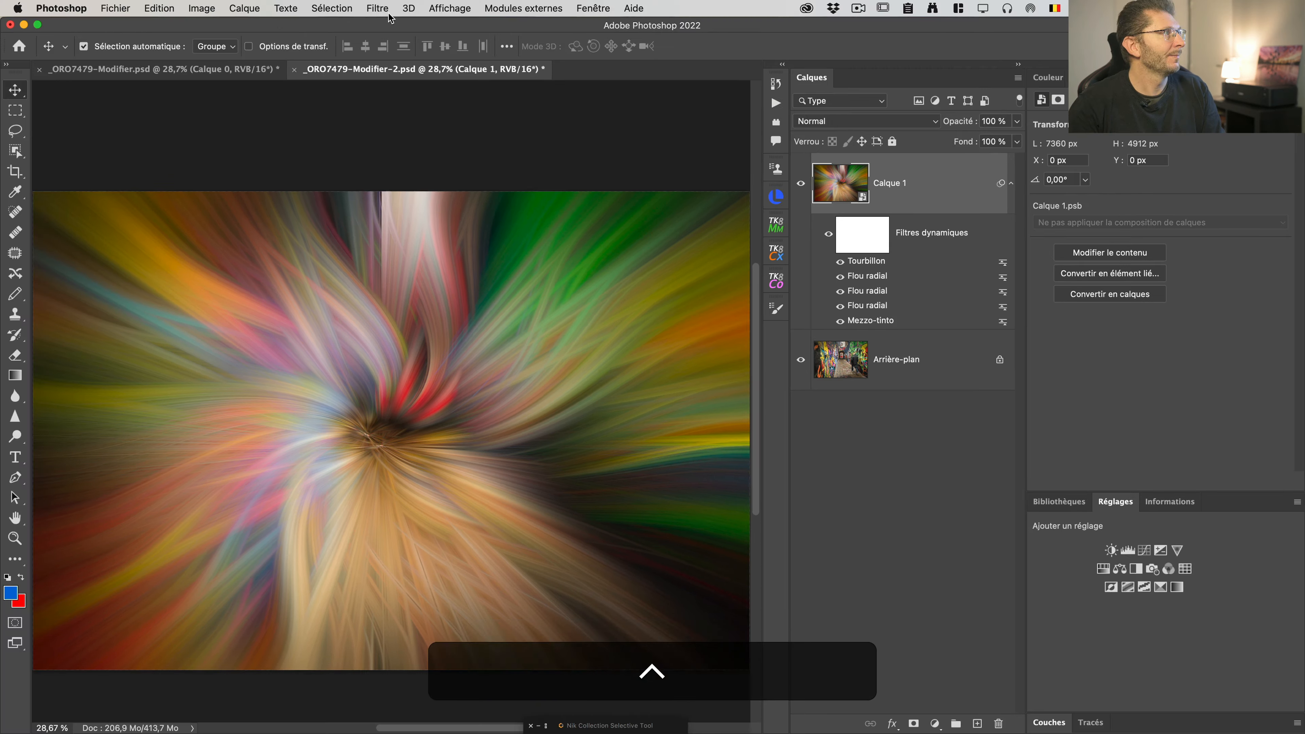
Add a second Tourbillon smart filter to Calque 1 with the opposite angle of -57°
click(377, 8)
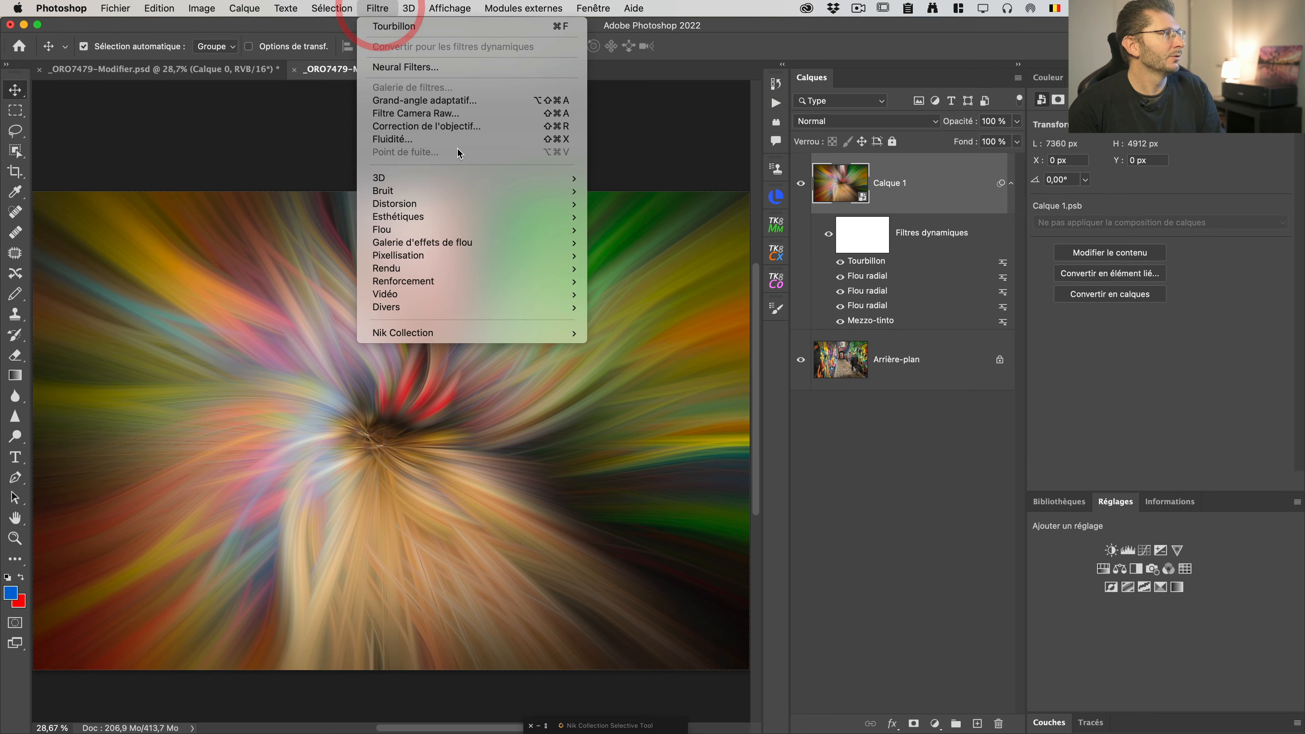
mouse_move(489, 204)
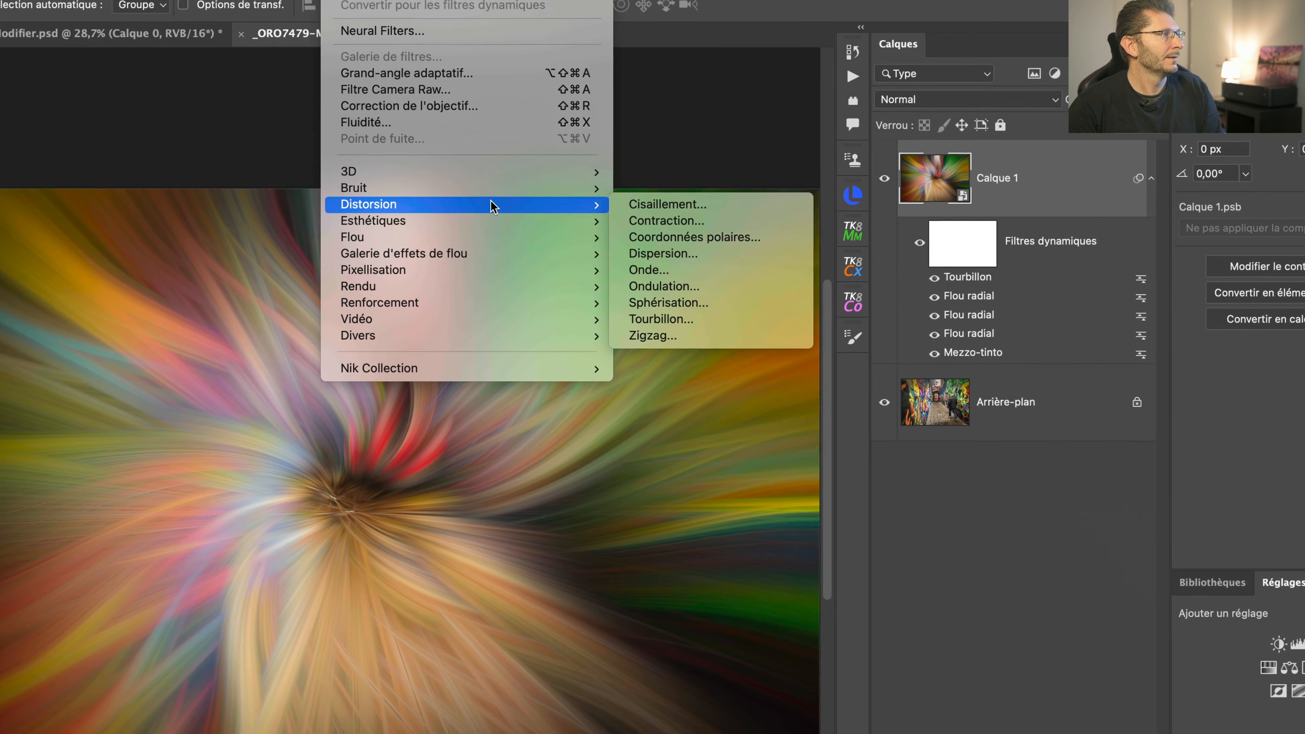
click(680, 321)
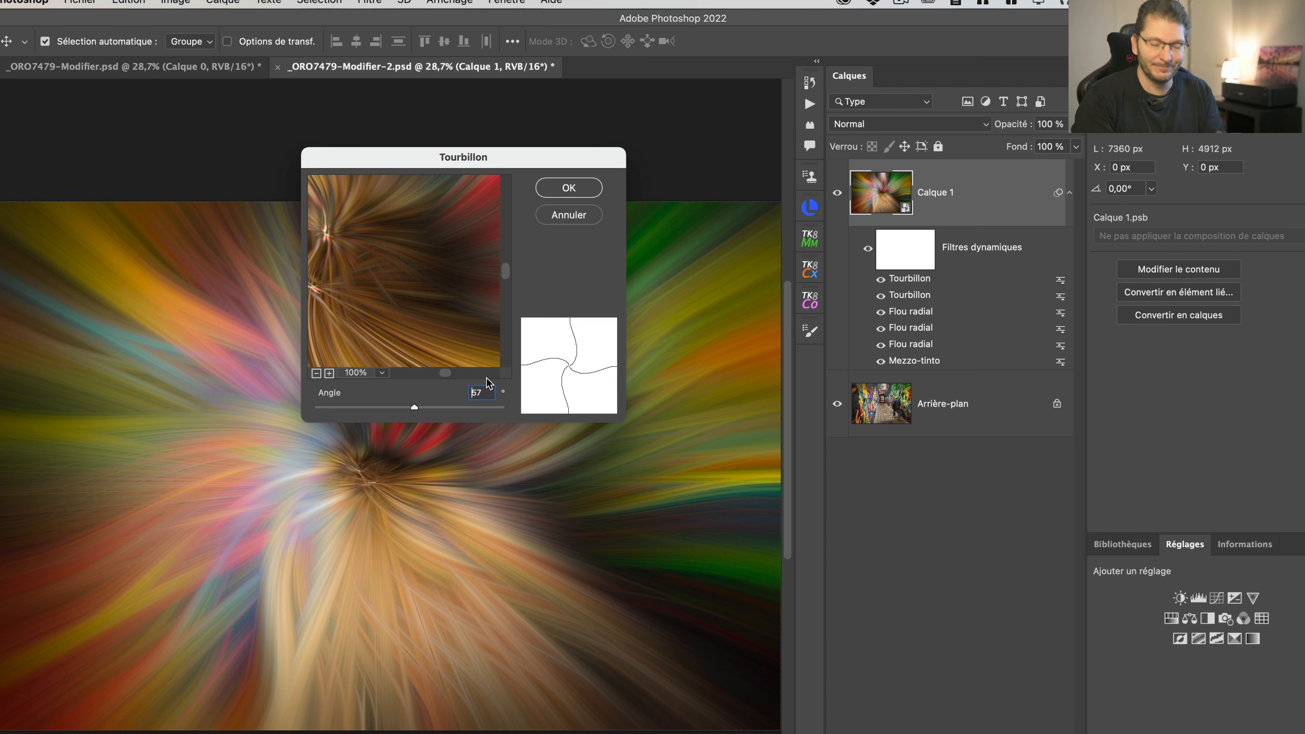
text(-)
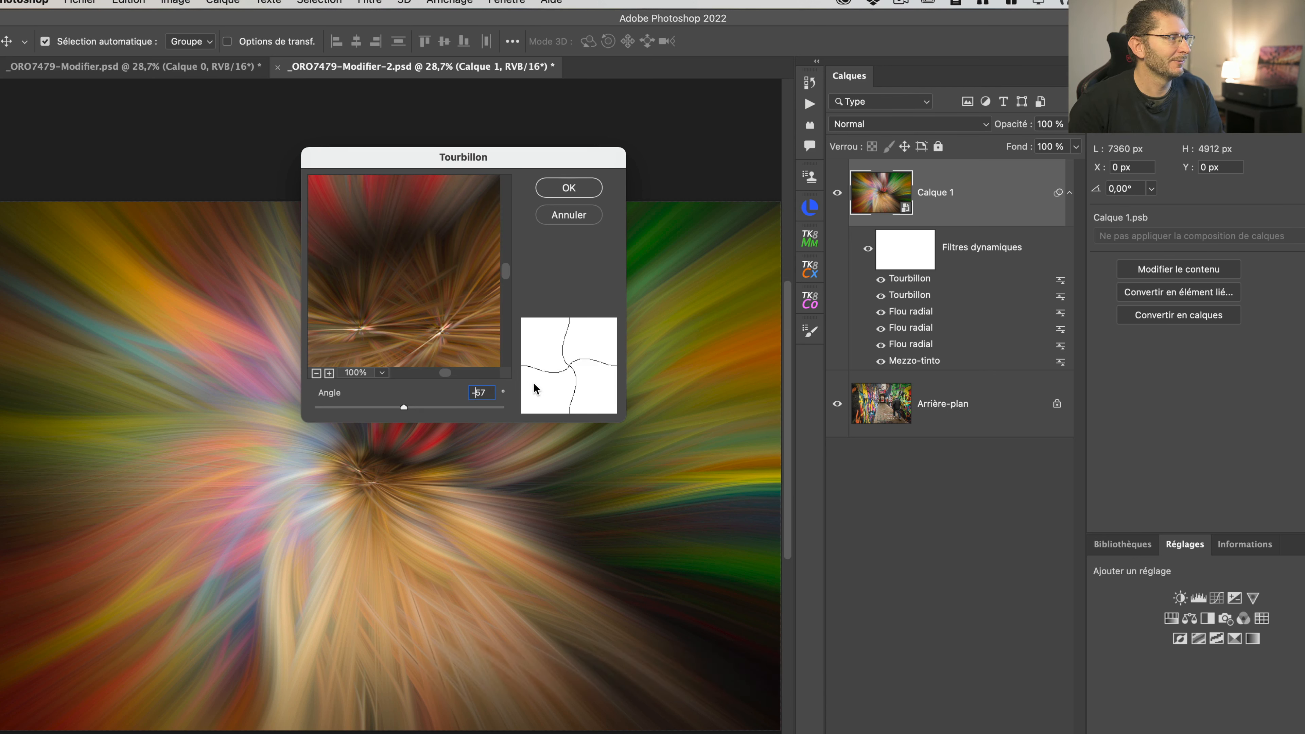
click(566, 186)
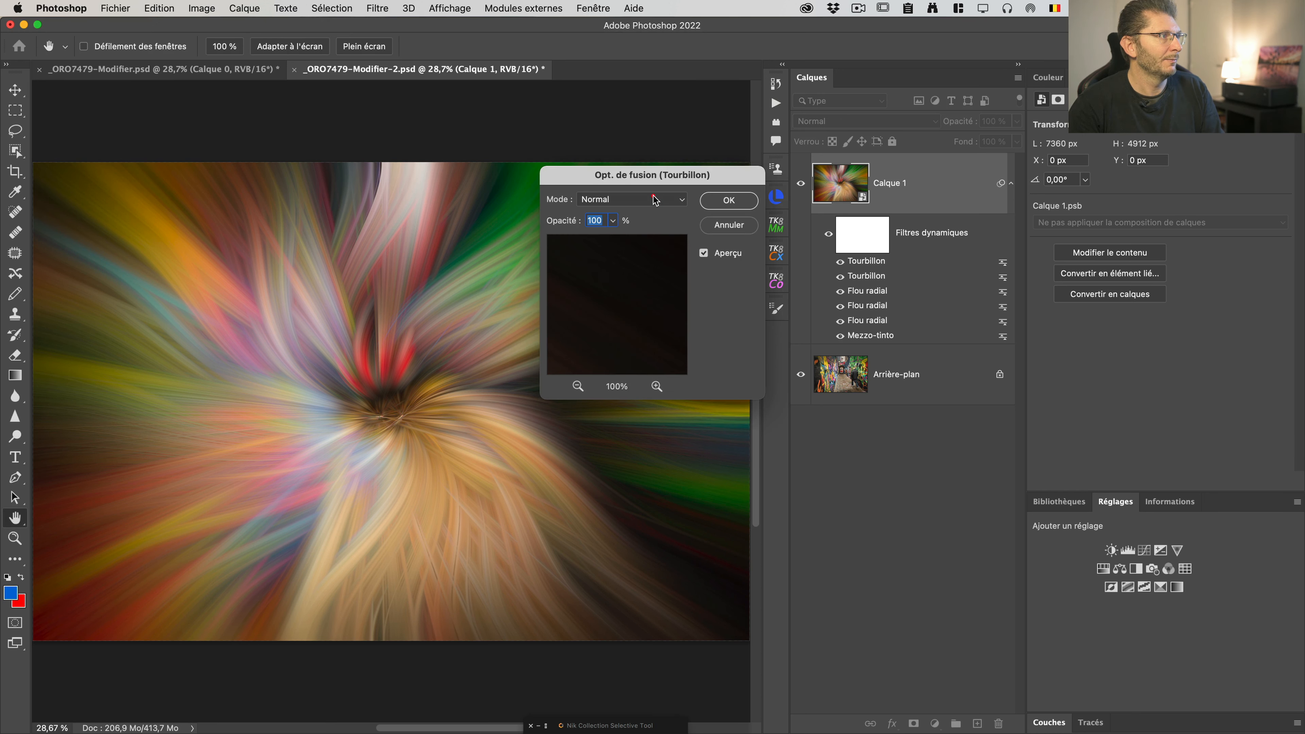
Set the blending mode of the second Tourbillon smart filter to Eclaircir
click(655, 199)
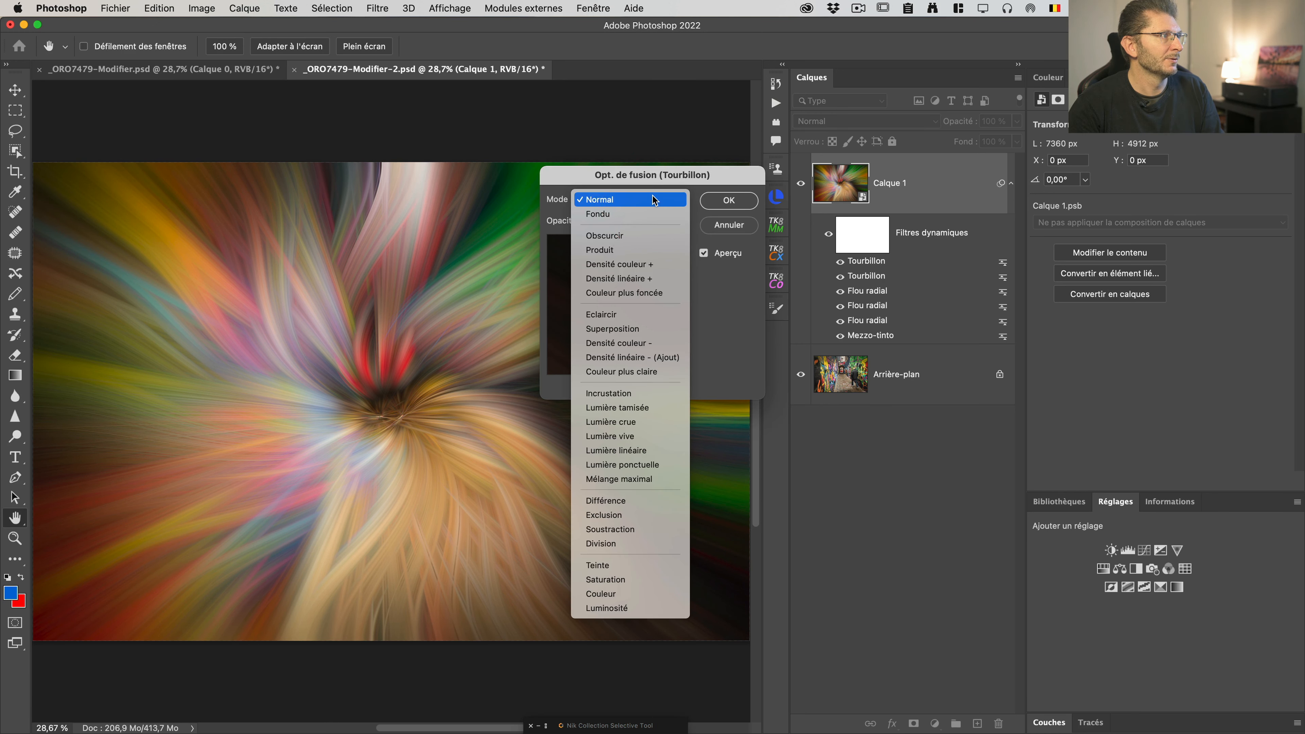
click(611, 314)
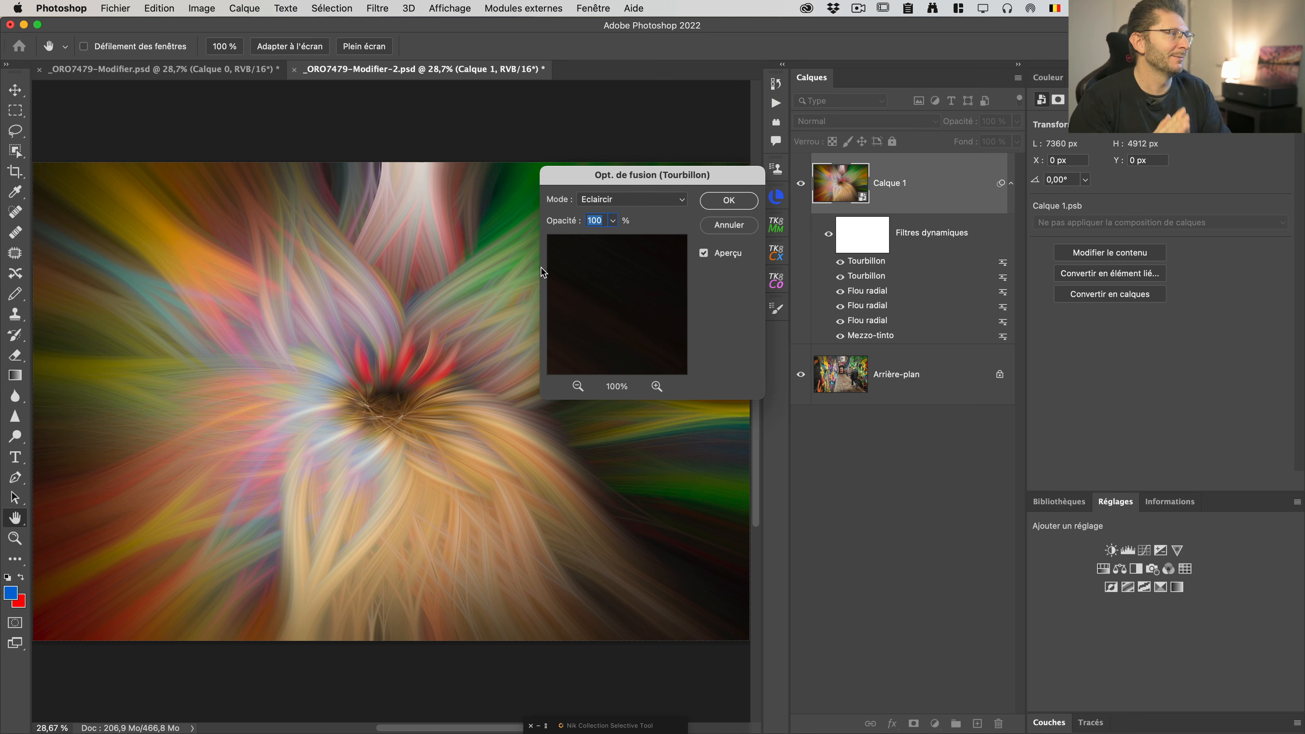
click(735, 200)
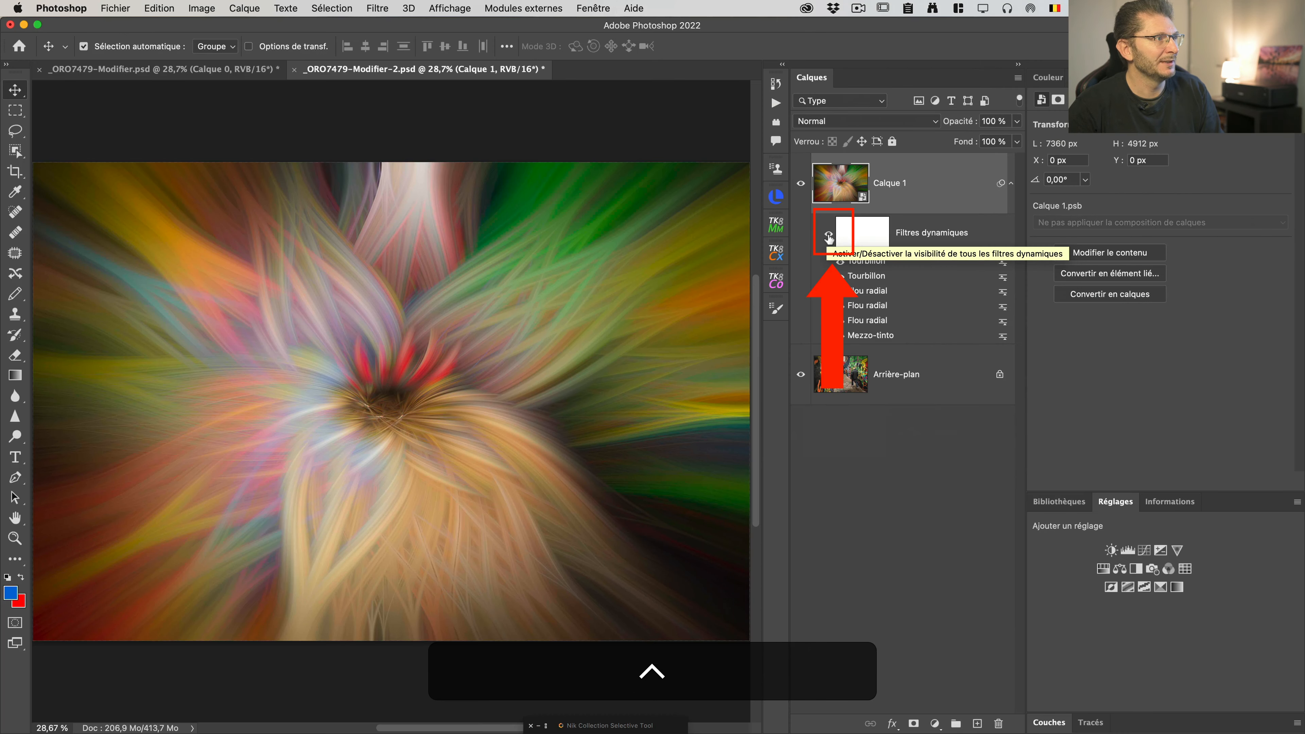
Compare the image with and without all the smart filters of Calque 1
click(829, 234)
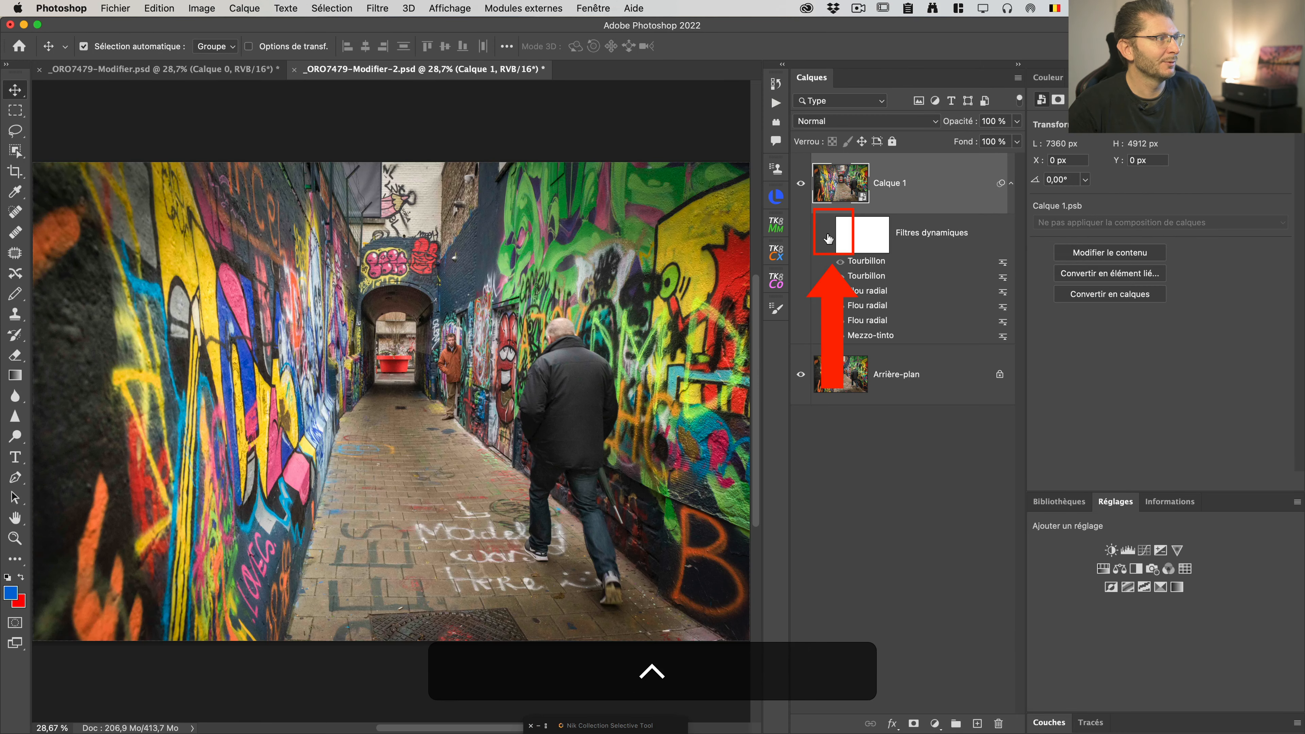
click(829, 234)
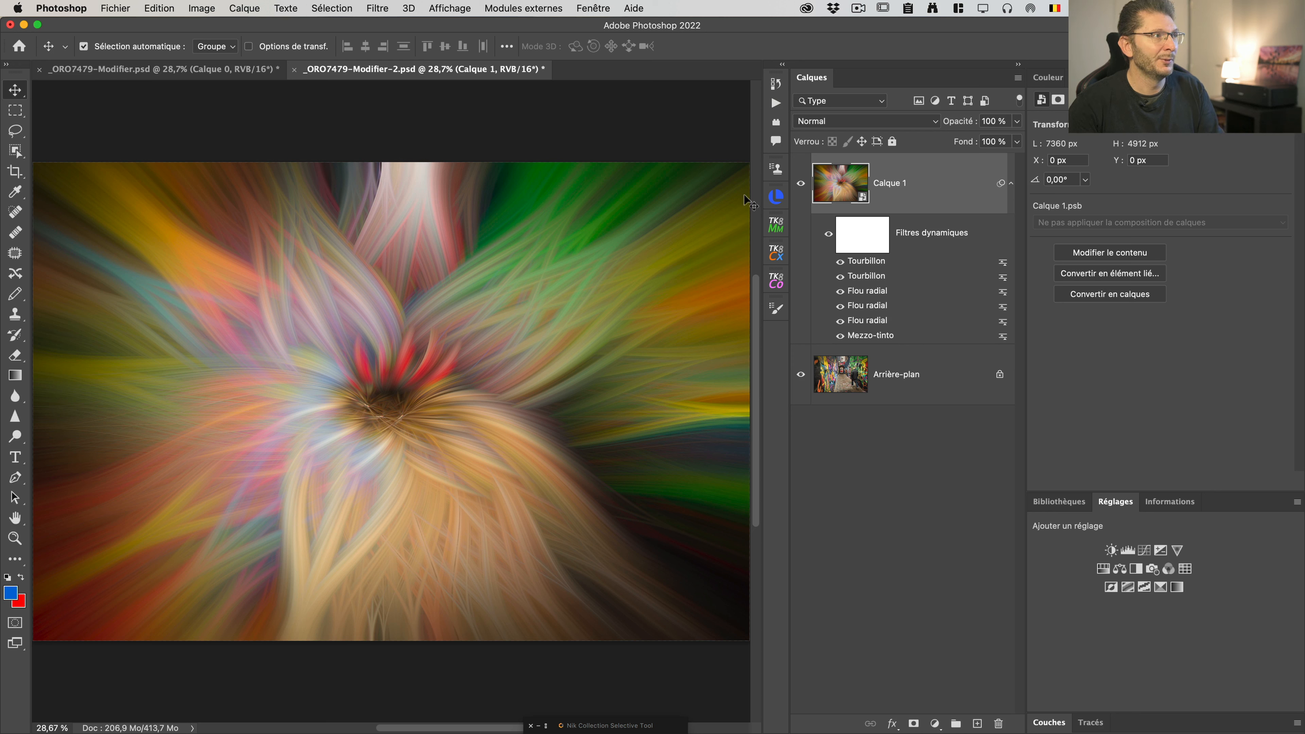
Add a Camera Raw smart filter to Calque 1 and darken the blacks by setting Noirs to -65
click(379, 7)
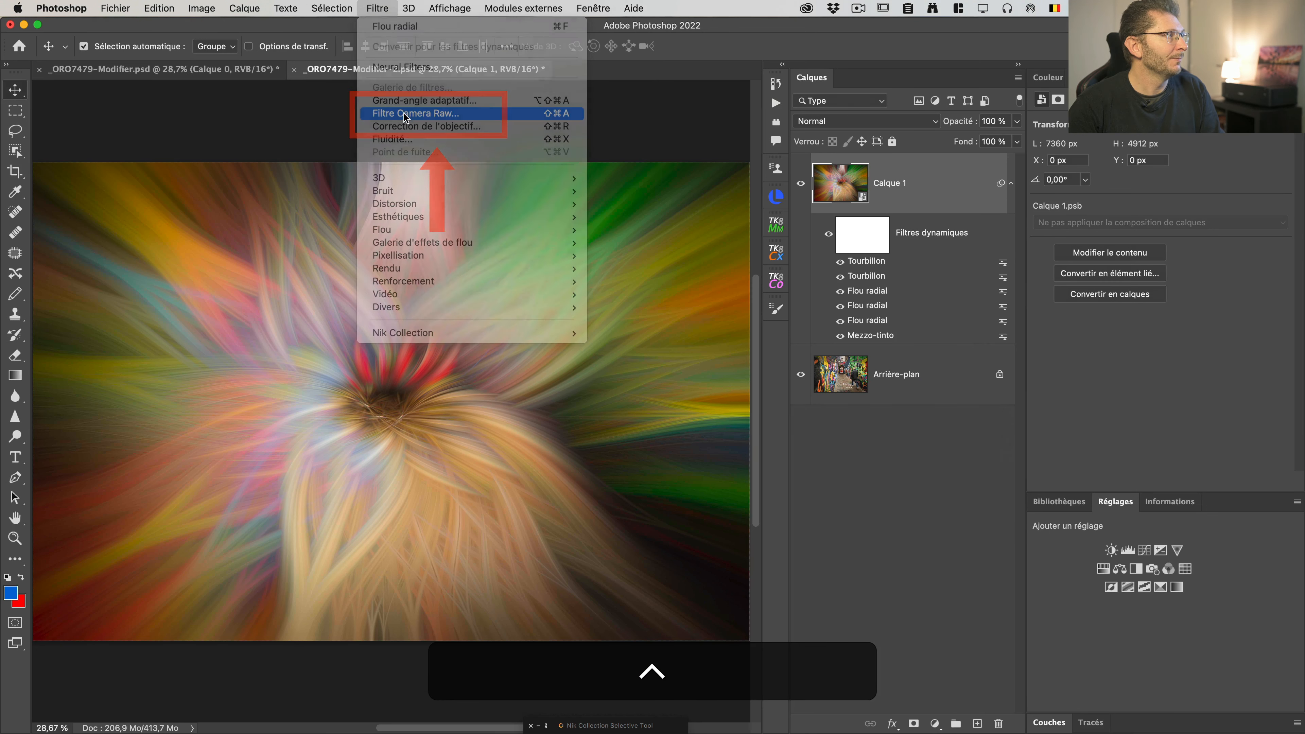
click(406, 114)
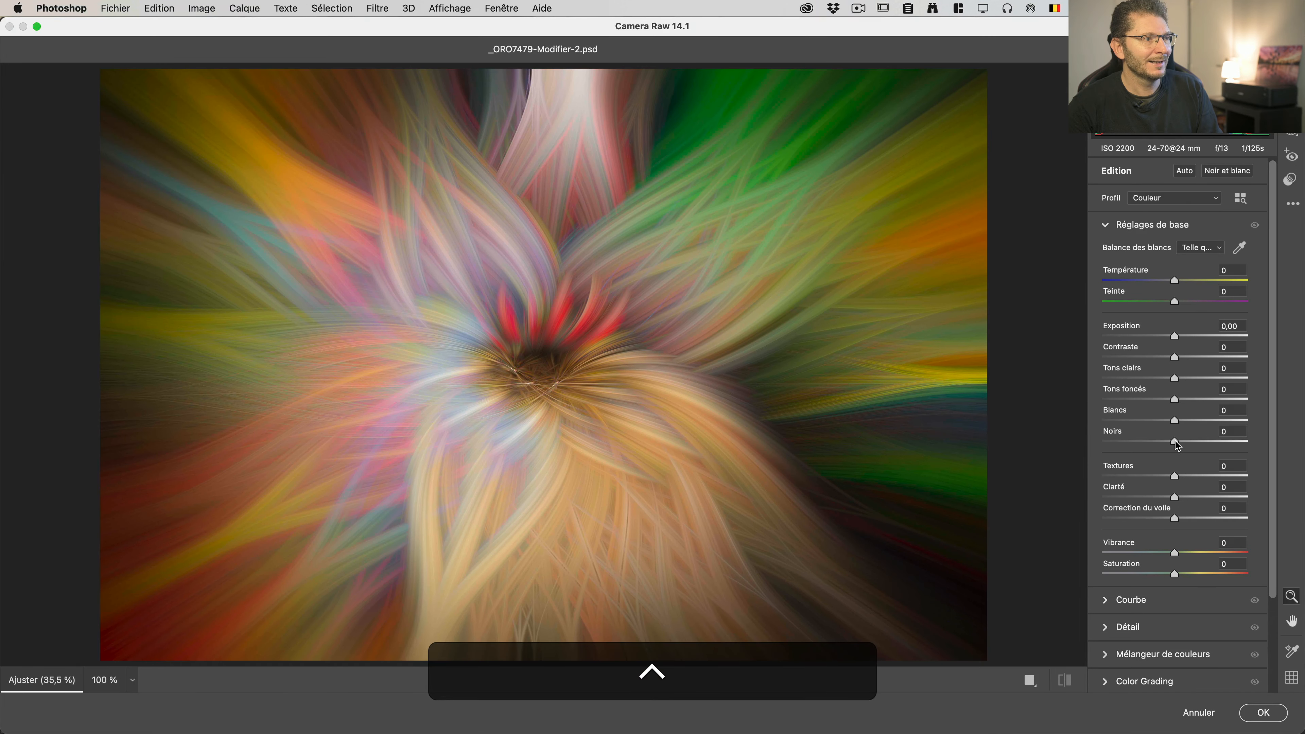
drag(1175, 442, 1127, 440)
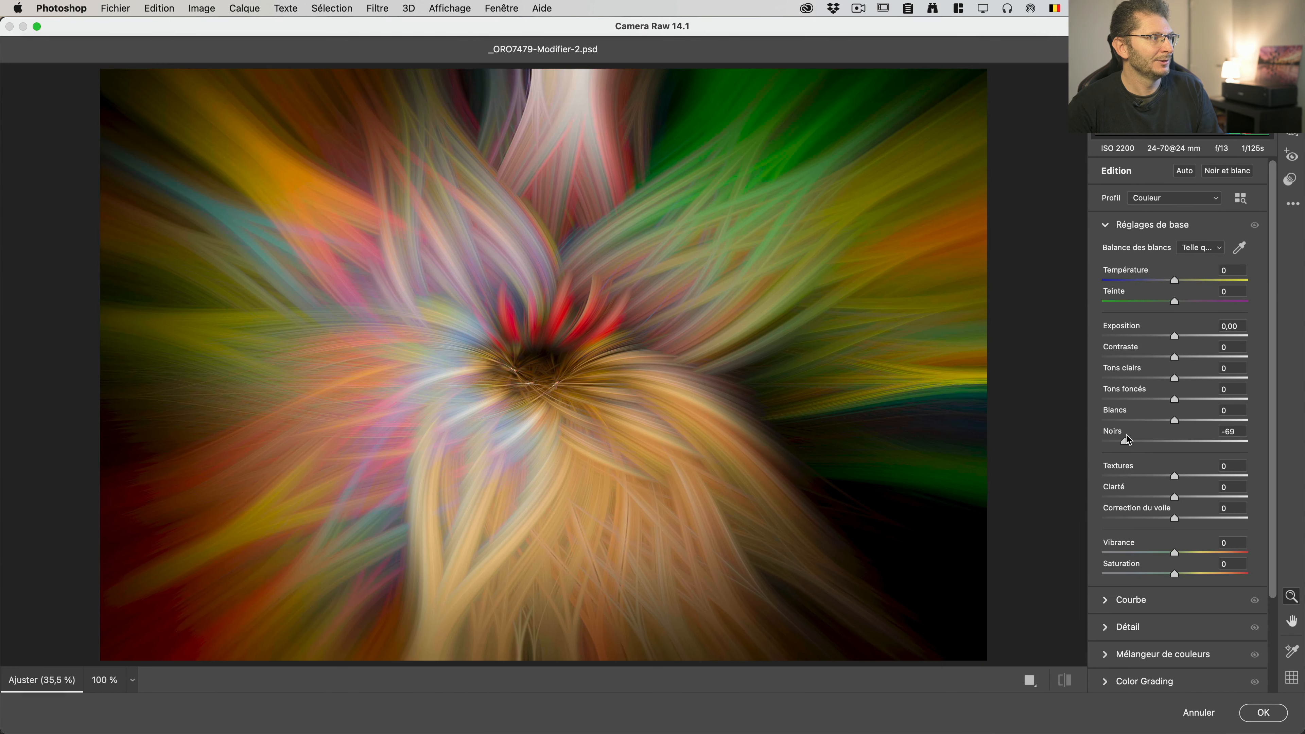
drag(1126, 435, 1129, 435)
key(u)
key(u)
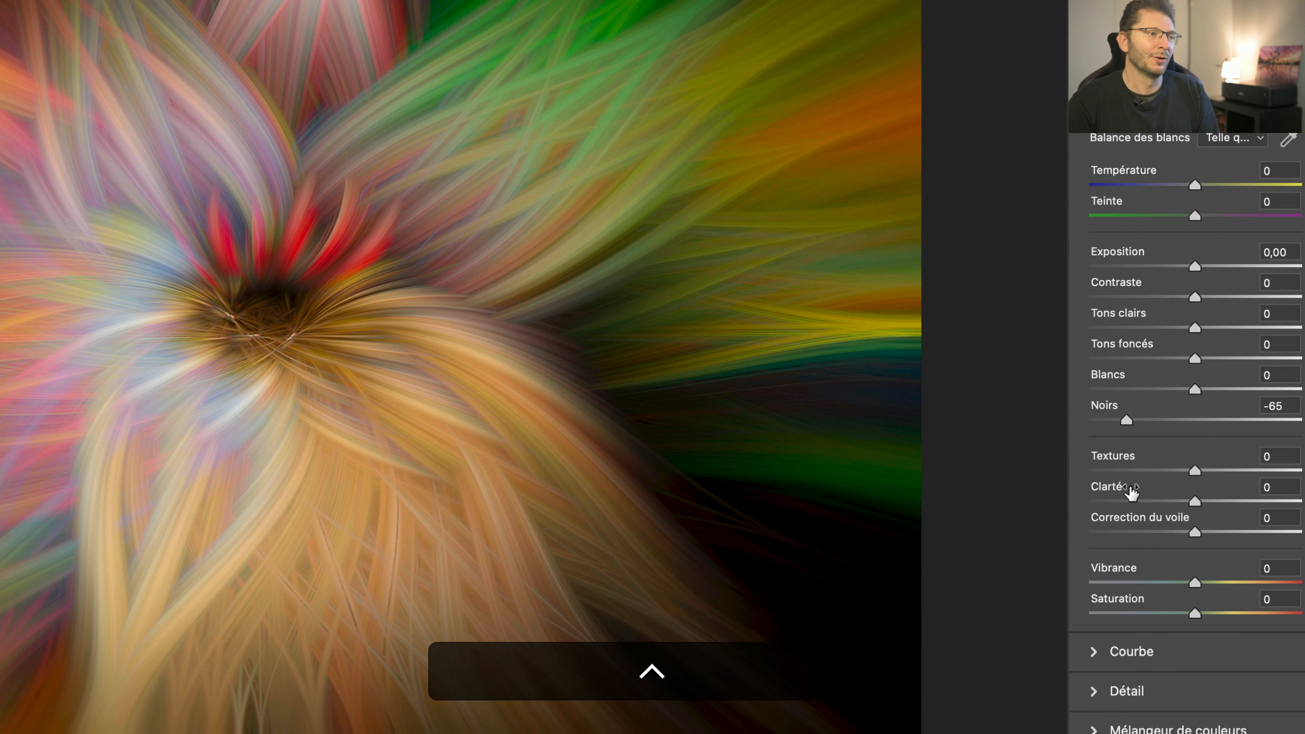
Set Clarté to +100 and Vibrance to +48 in the Camera Raw filter and compare the image before and after
mouse_move(1134, 492)
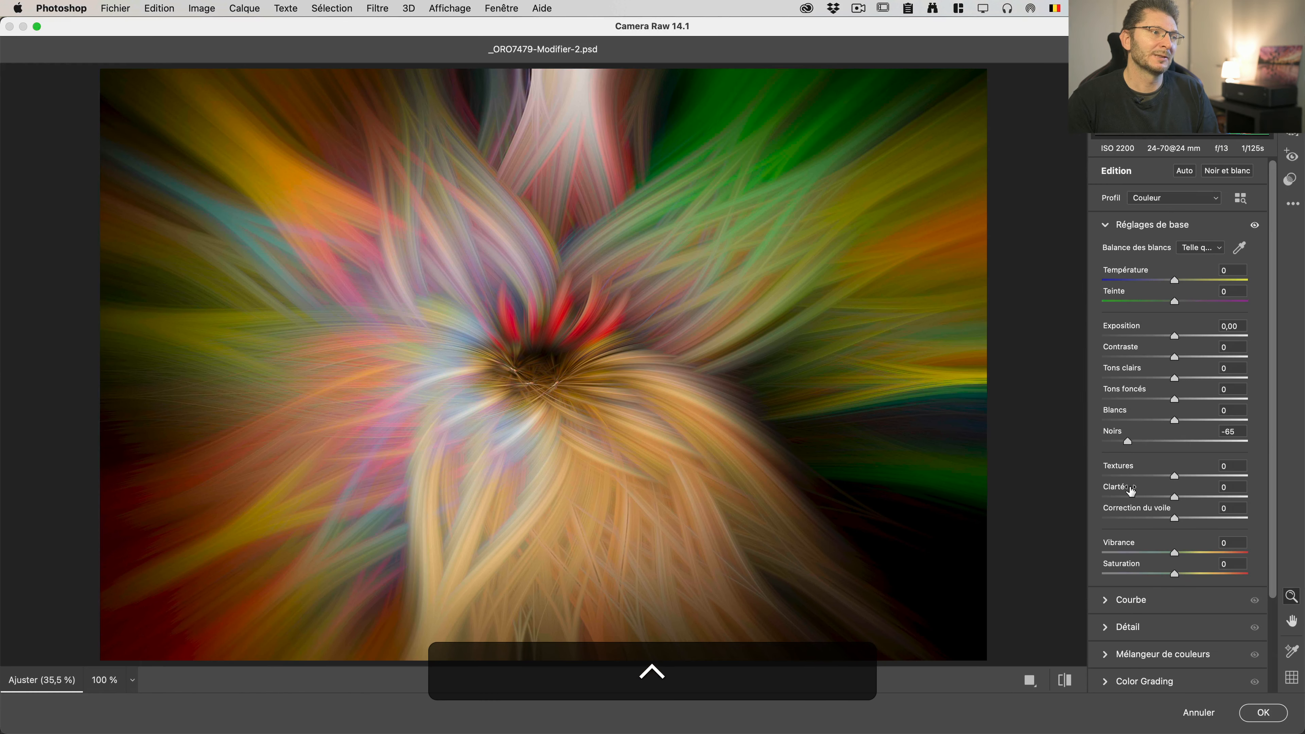
mouse_move(1132, 490)
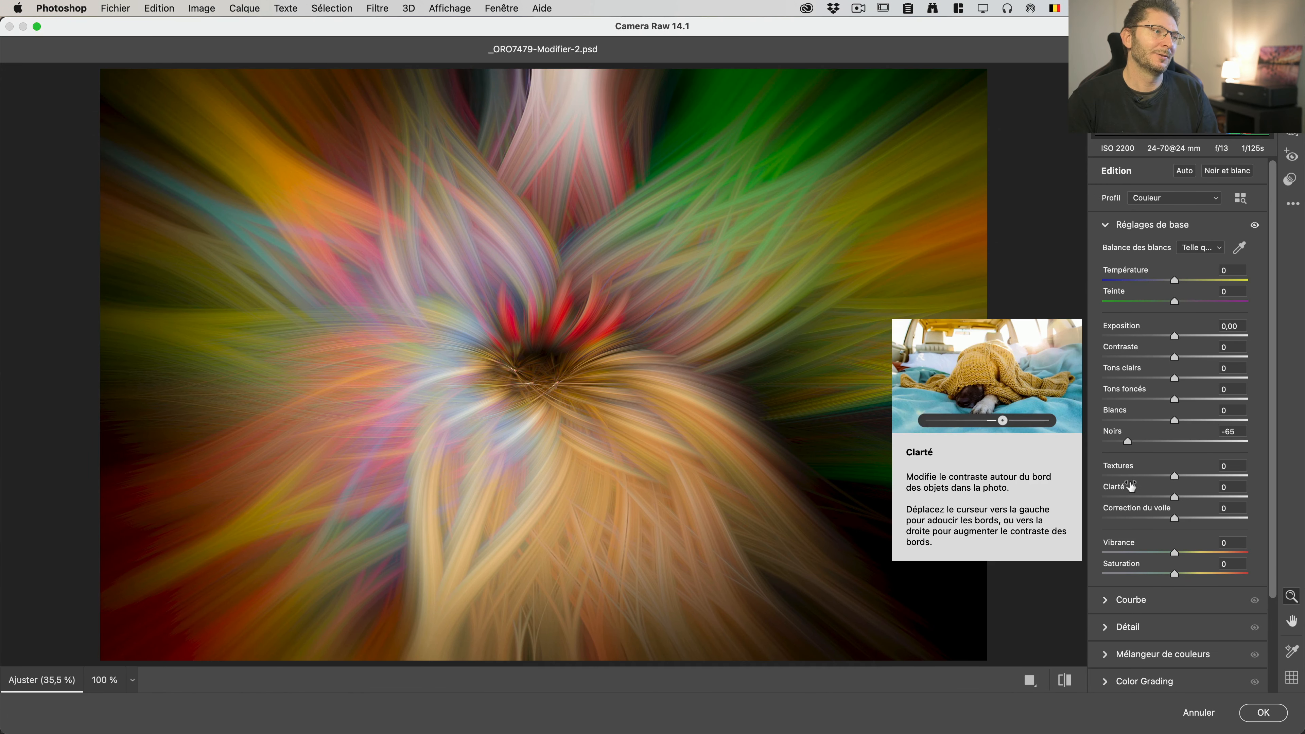
drag(1176, 497, 1250, 497)
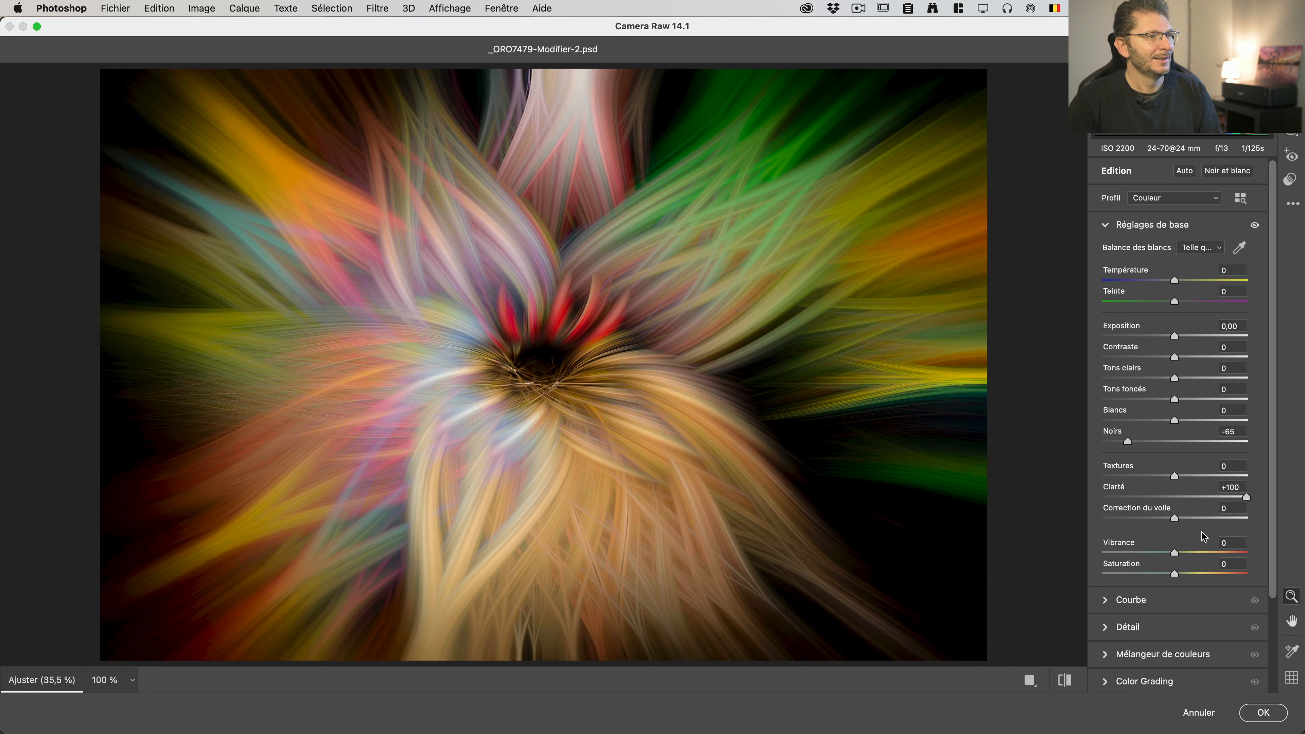
drag(1178, 555, 1204, 553)
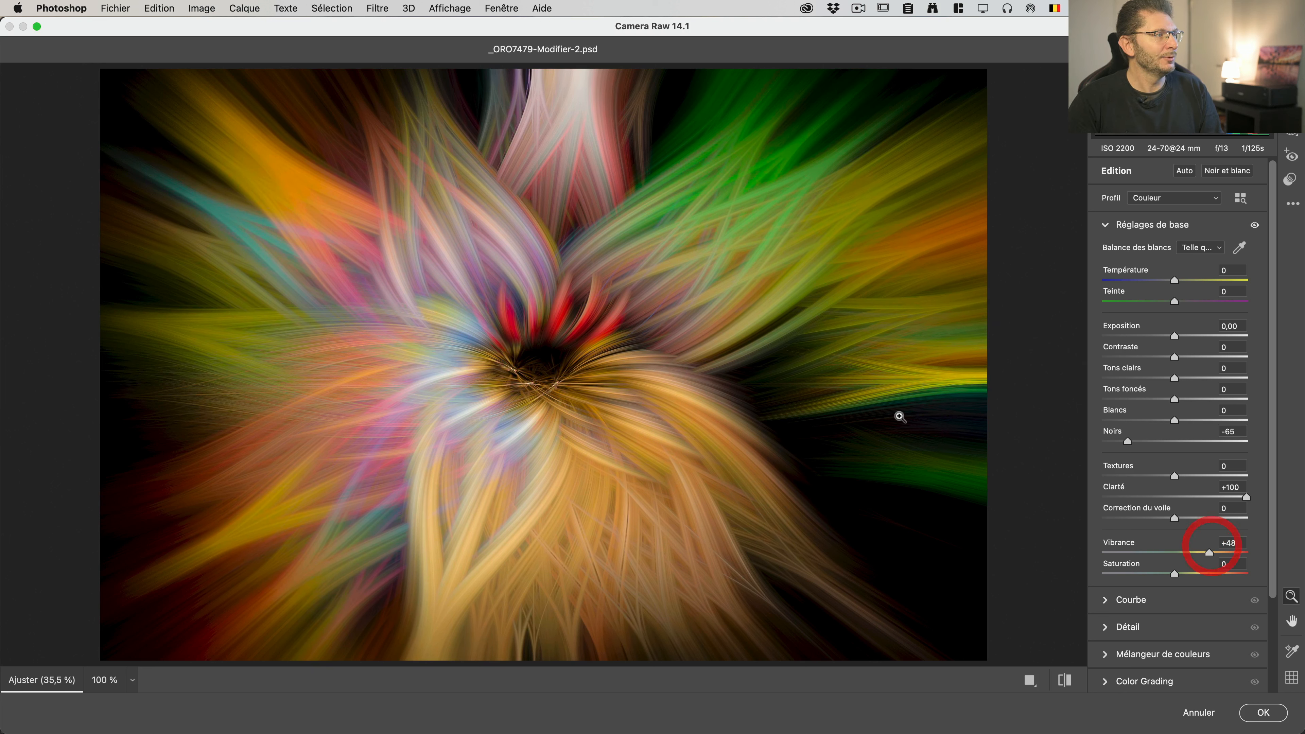
key(p)
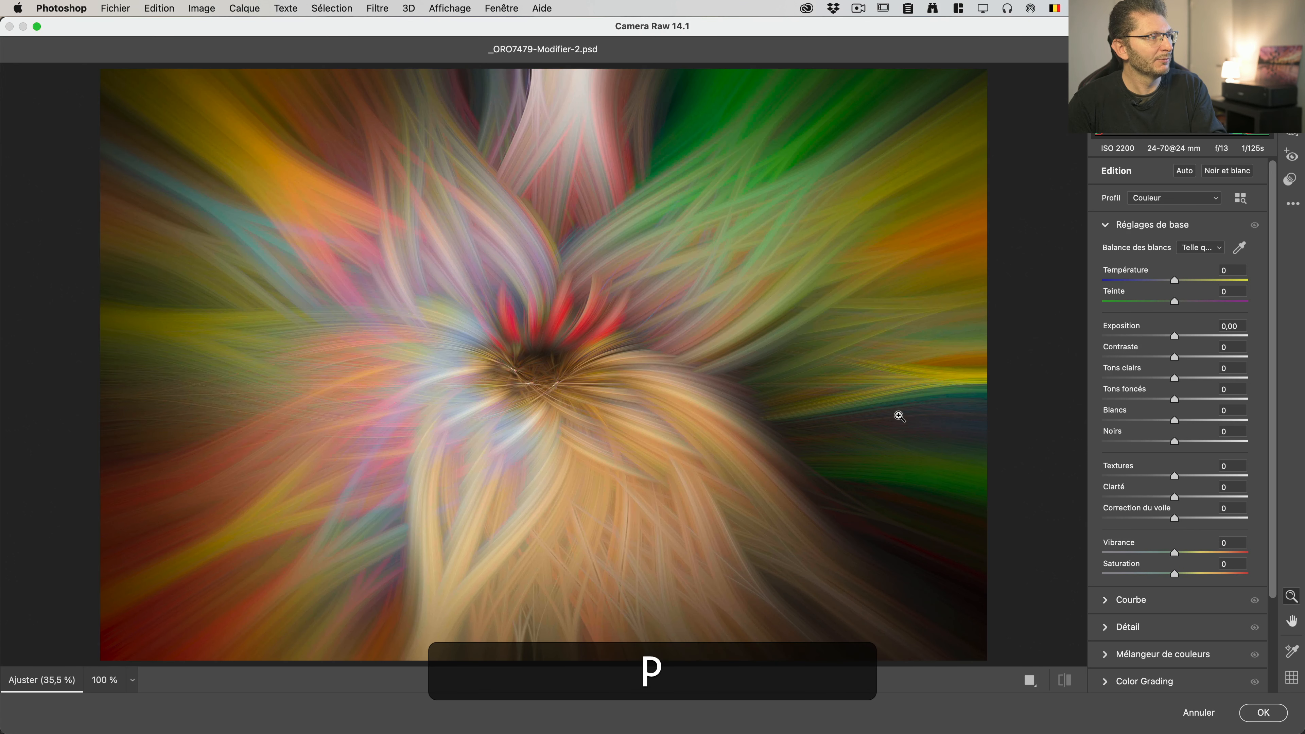
key(p)
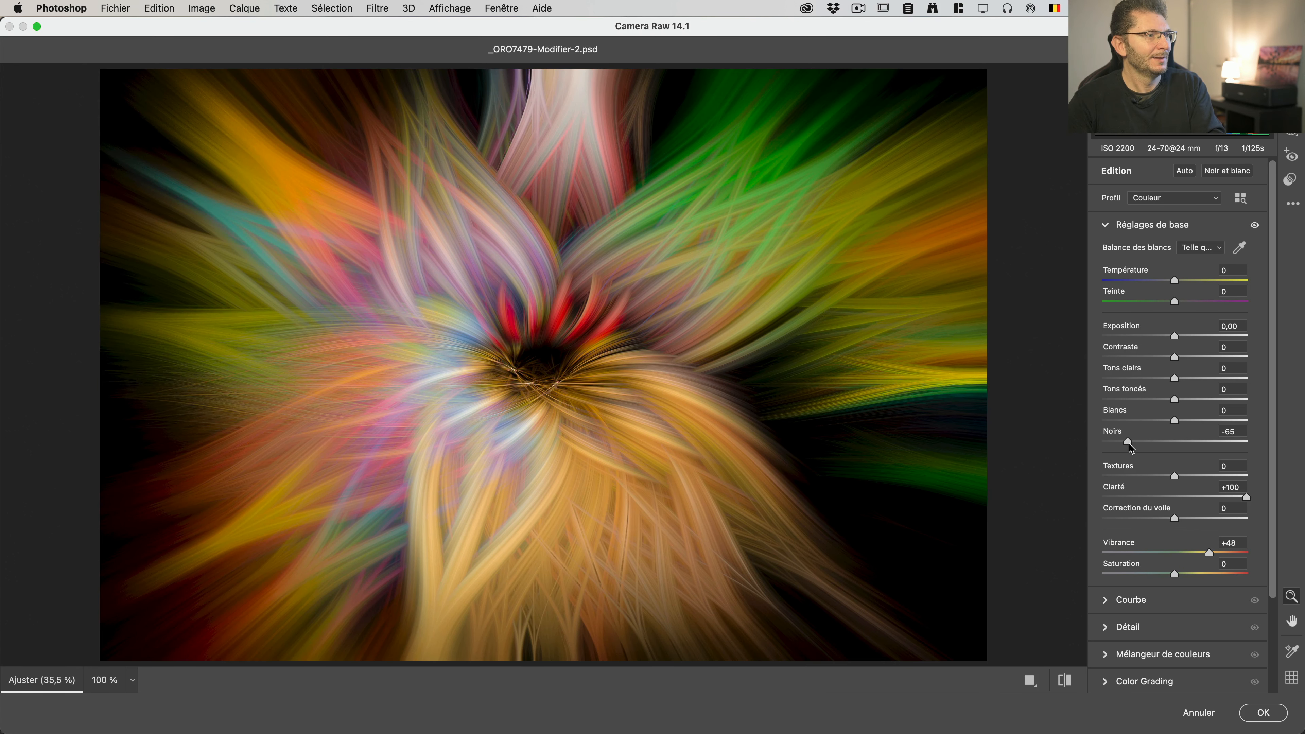
Set Noirs to -40 and Contraste to +28, and compare the image before and after the settings
drag(1129, 444, 1147, 442)
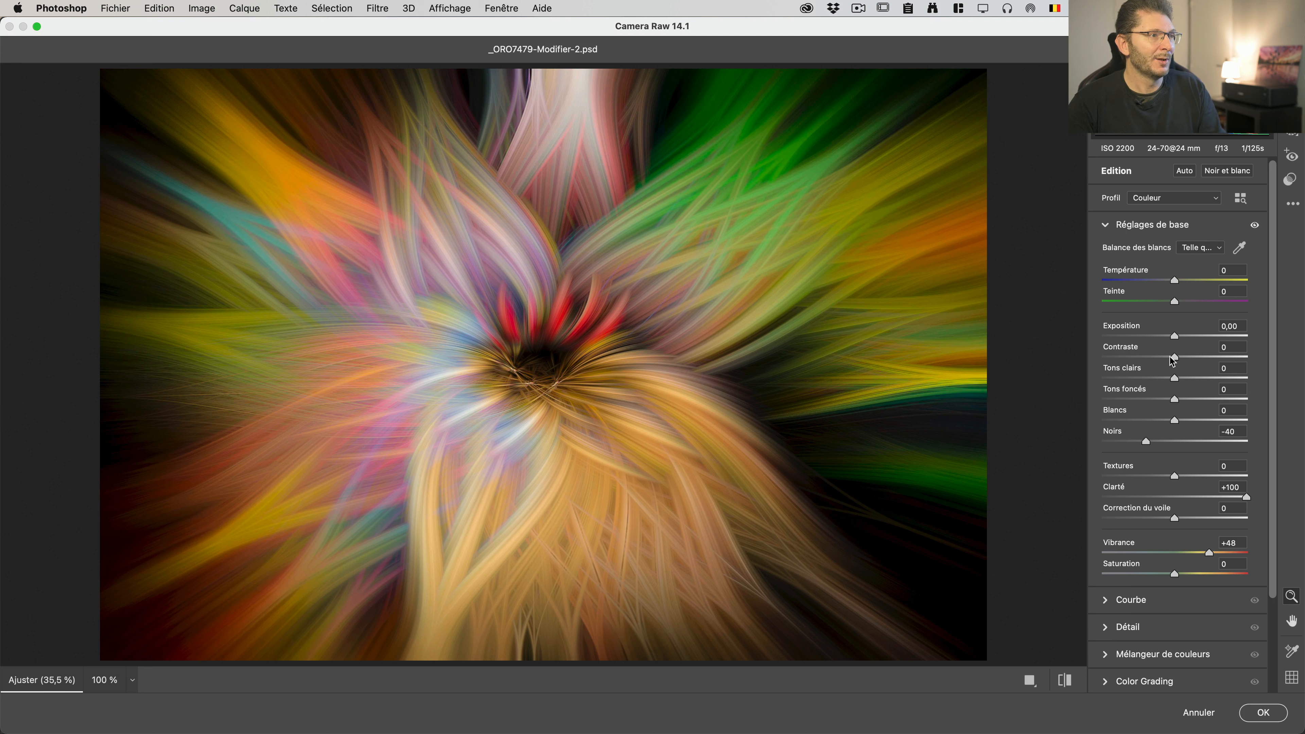
mouse_move(1175, 358)
mouse_down()
mouse_move(1215, 360)
mouse_move(1196, 361)
mouse_up()
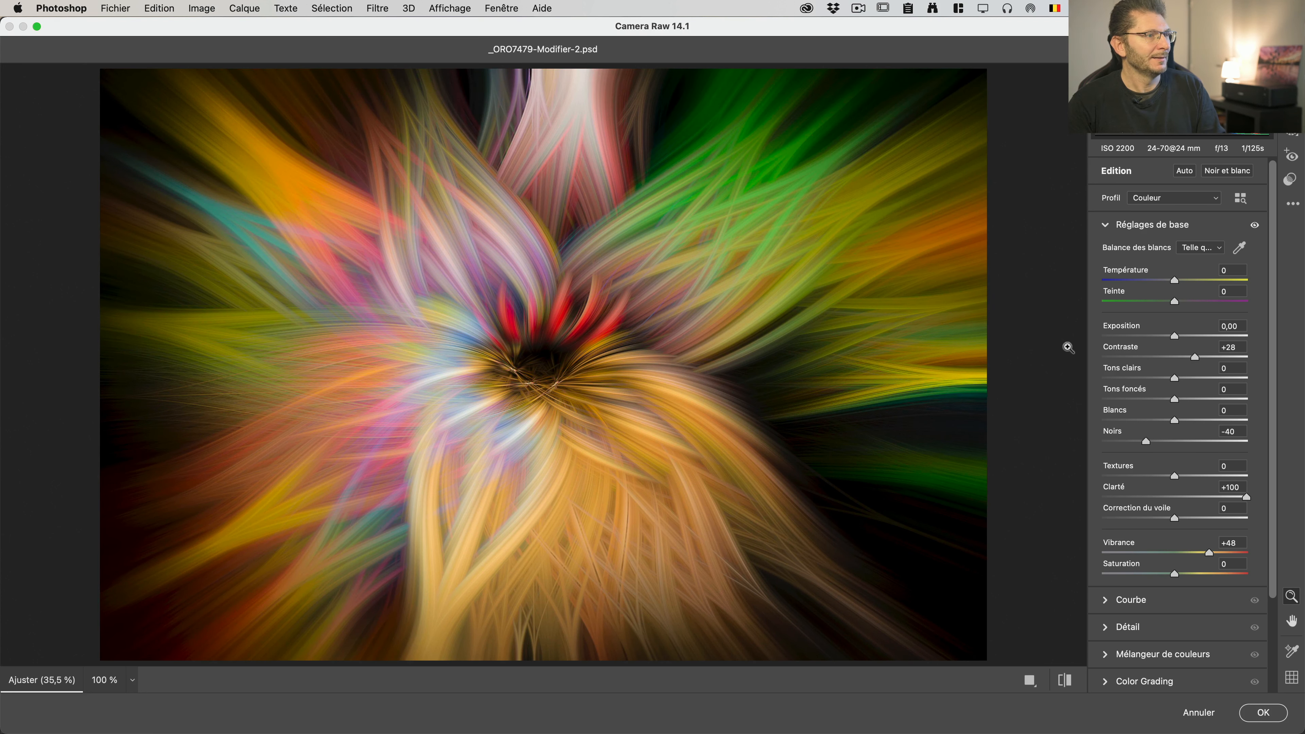
key(p)
key(p)
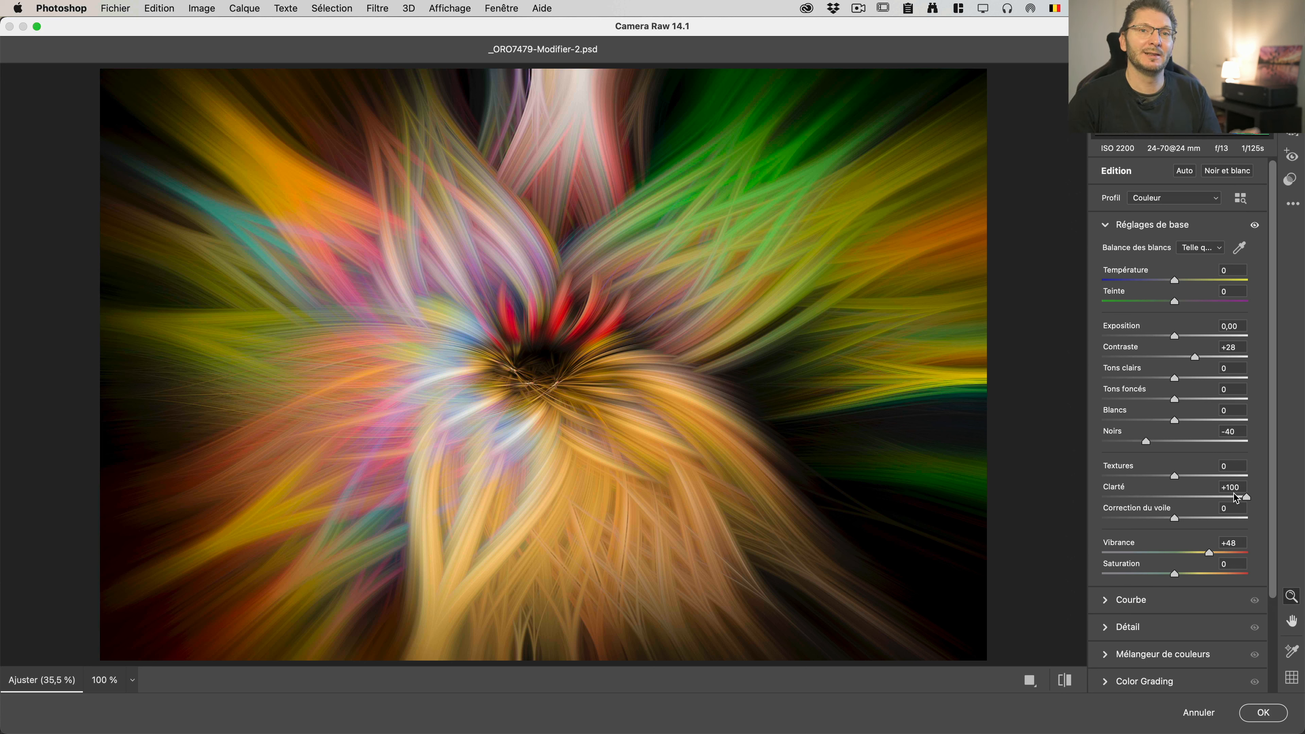
Create a linear gradient mask below the image so it covers the whole picture, and hide its overlay
click(1293, 134)
click(1139, 267)
key(super+minus)
key(super+minus)
drag(780, 583, 780, 613)
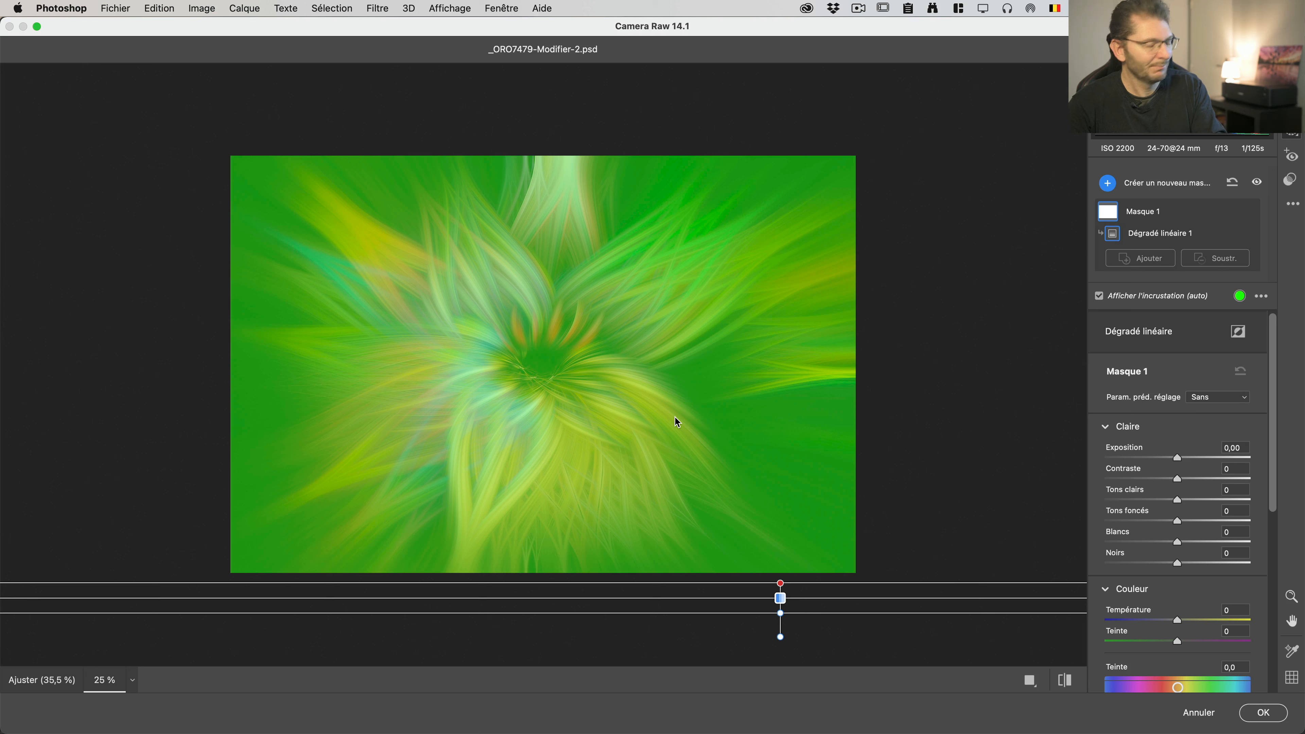
key(o)
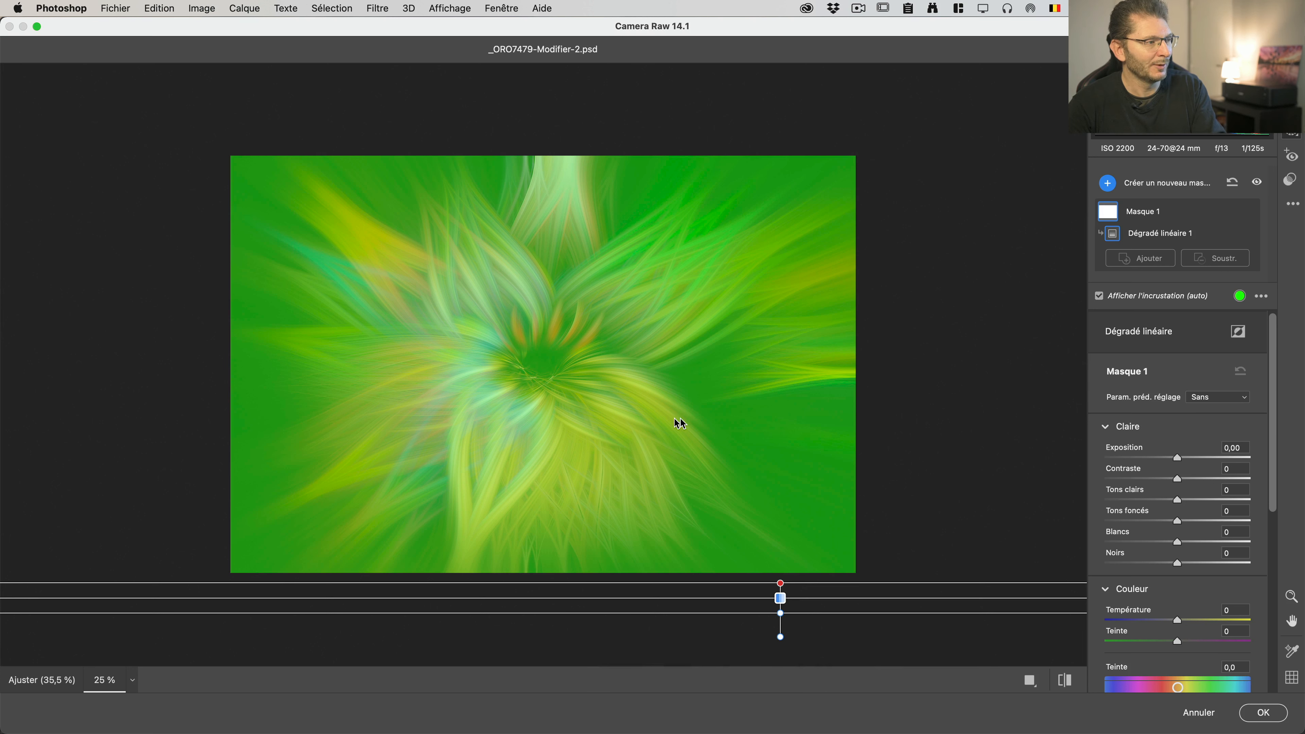
click(1099, 297)
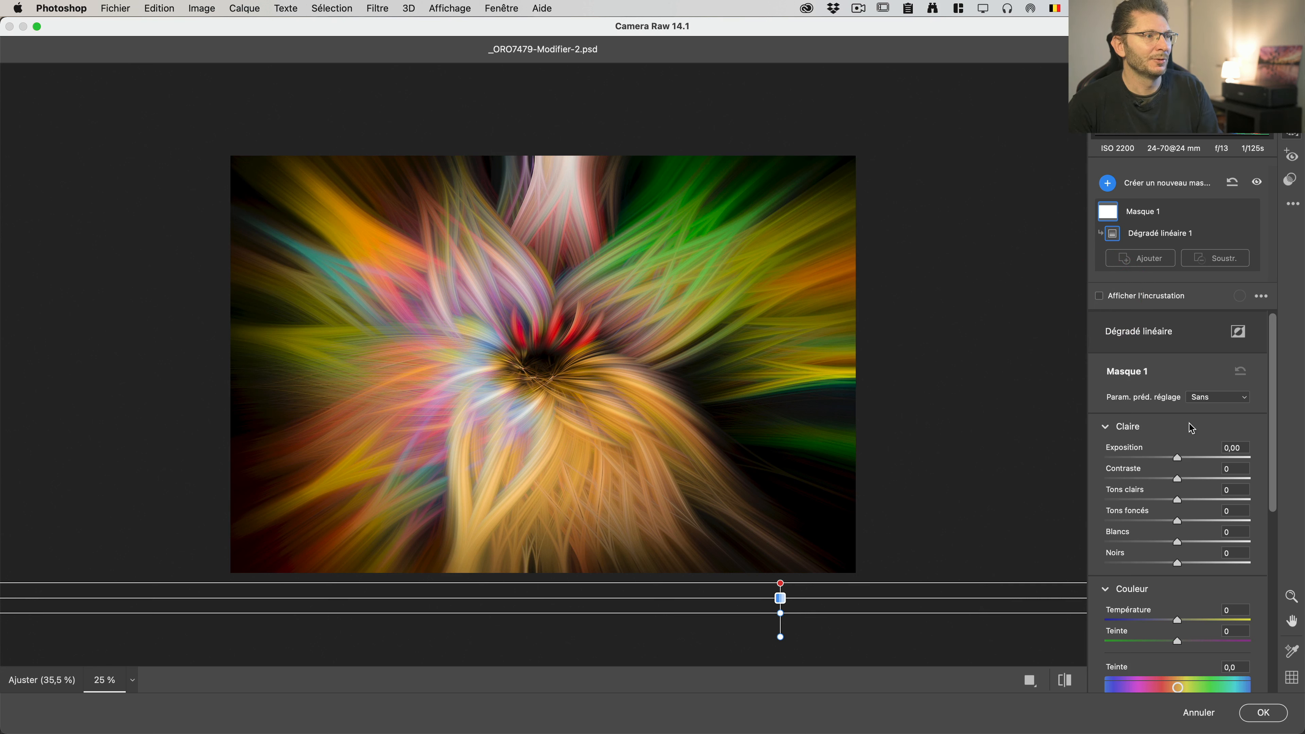
Set the Clarté of the linear gradient mask to +100 and apply the Camera Raw filter
scroll(1195, 481, down, 10)
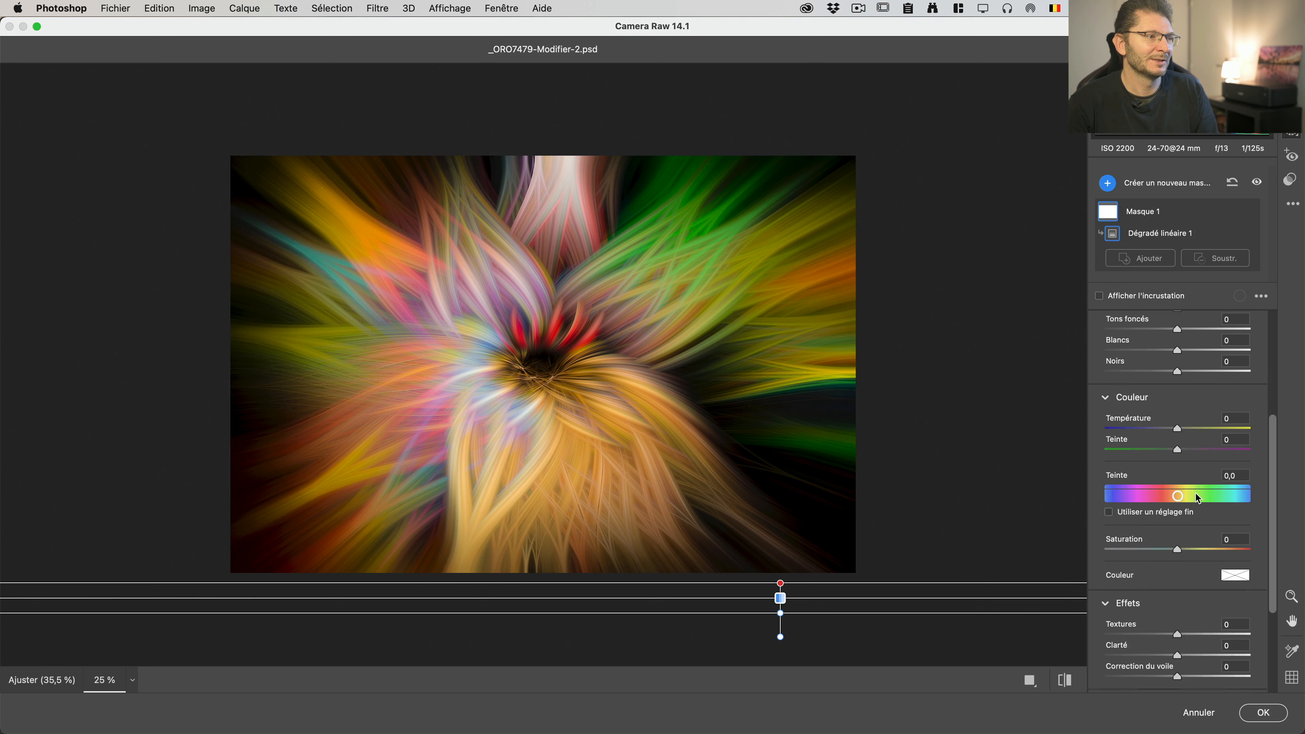
drag(1184, 511, 1272, 512)
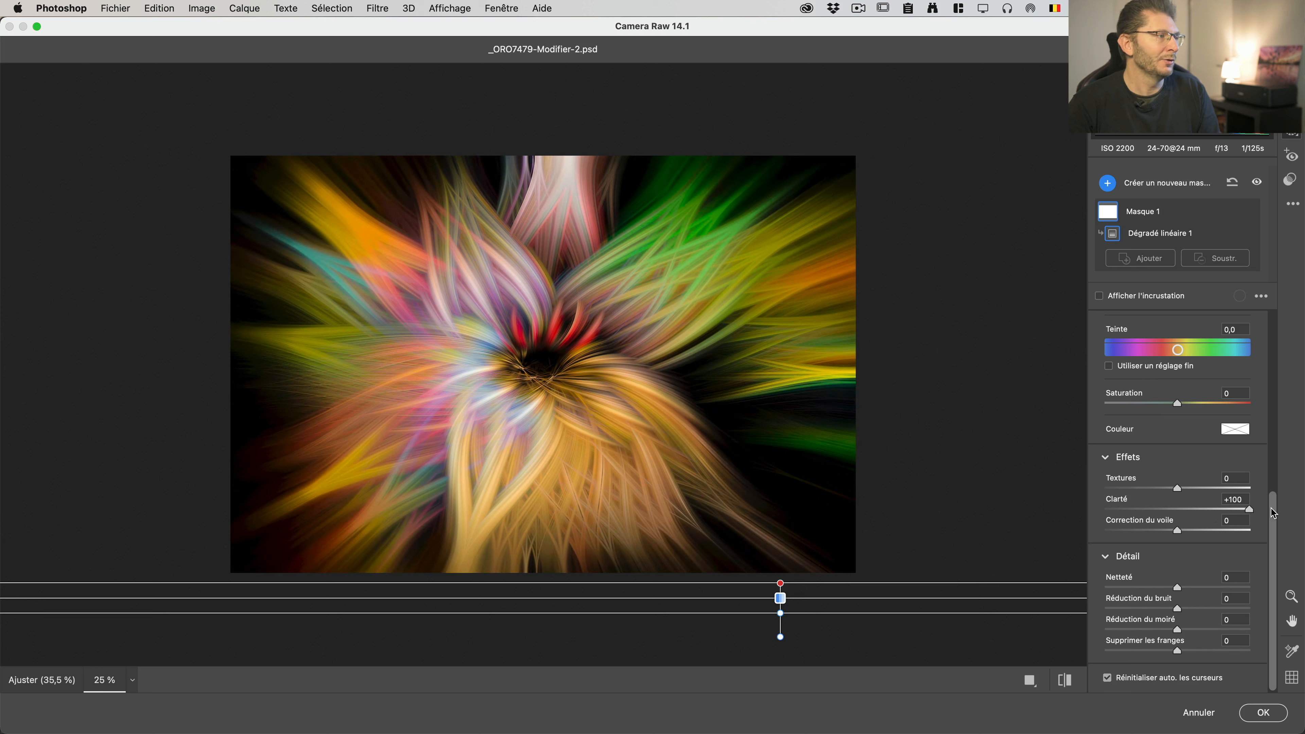
click(1292, 59)
click(1270, 715)
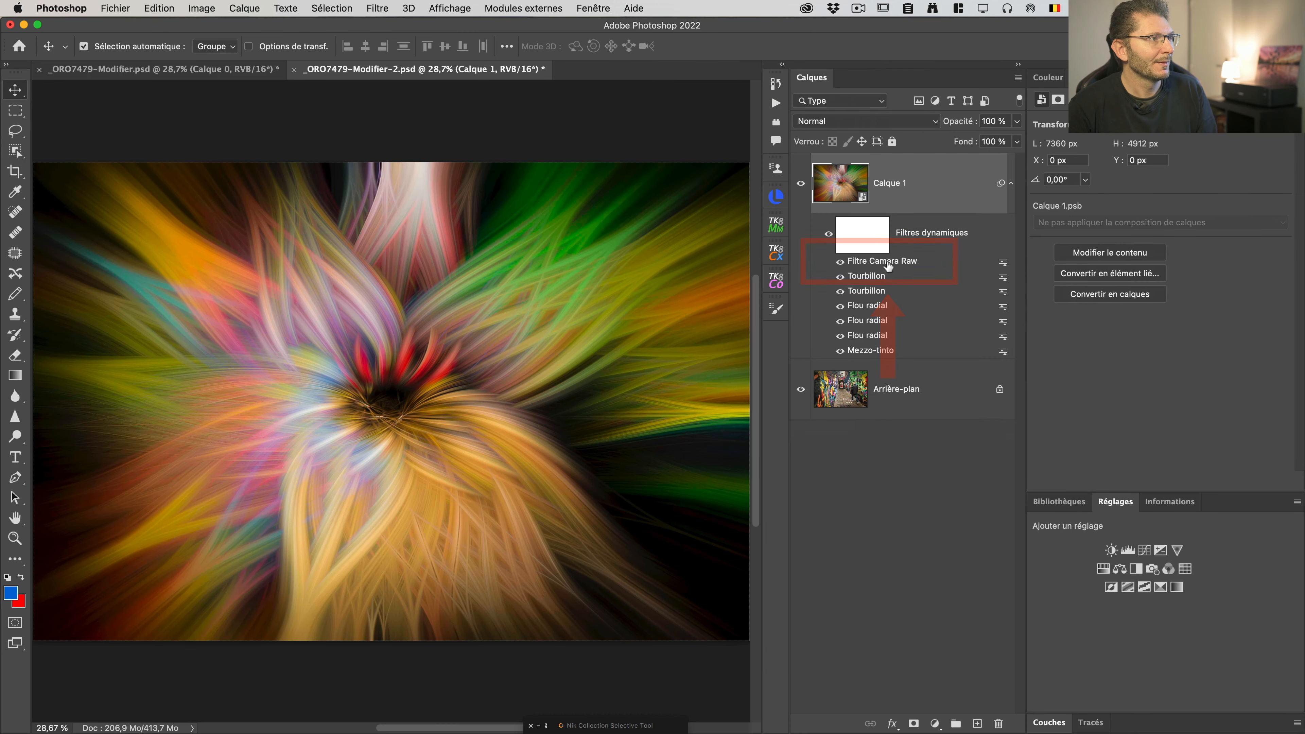
right_click(878, 262)
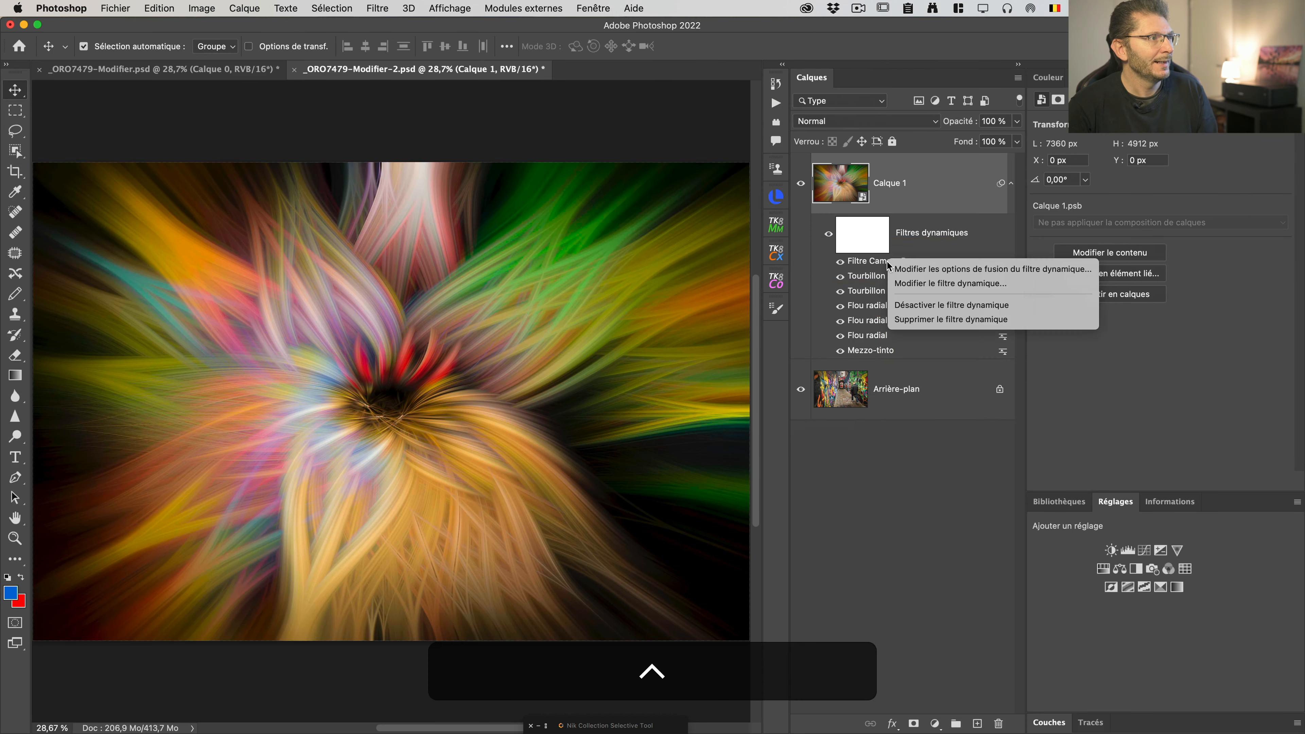
click(882, 262)
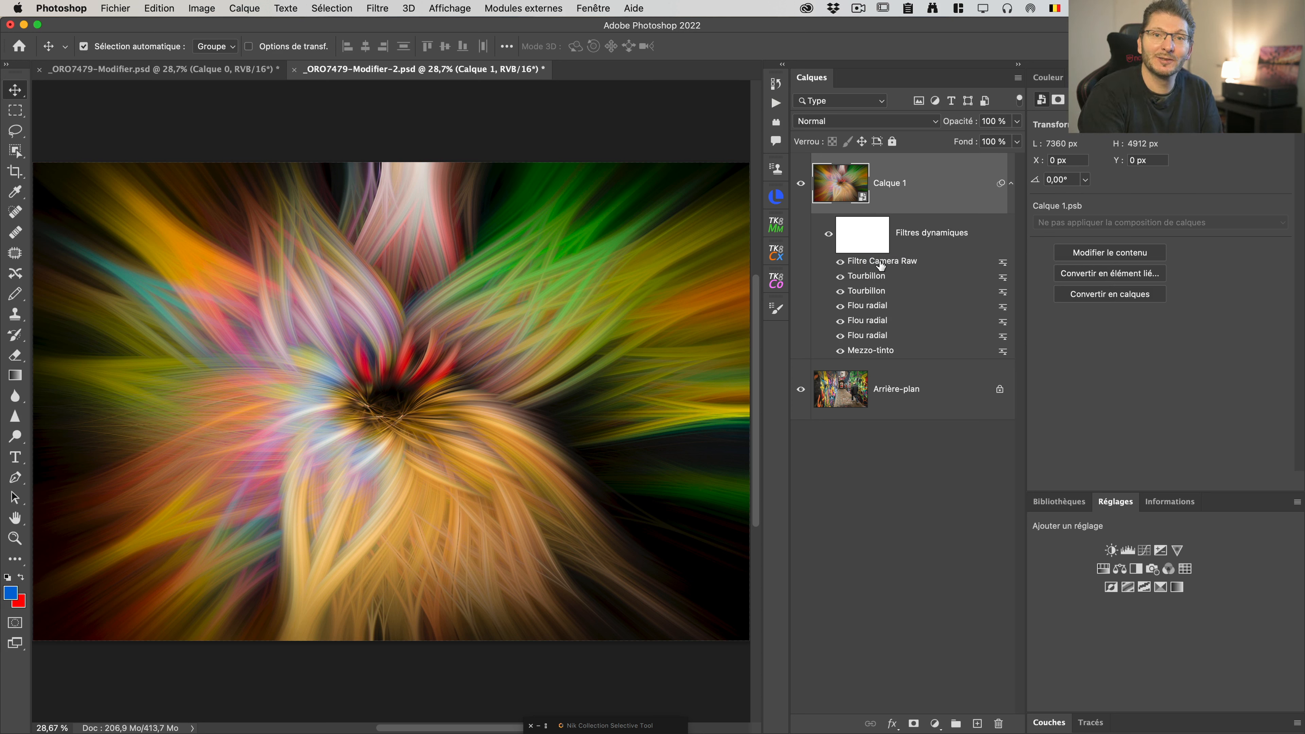
Add a second Camera Raw smart filter to Calque 1 with Clarté +100 and Vibrance +52
key(super)
key(super+f)
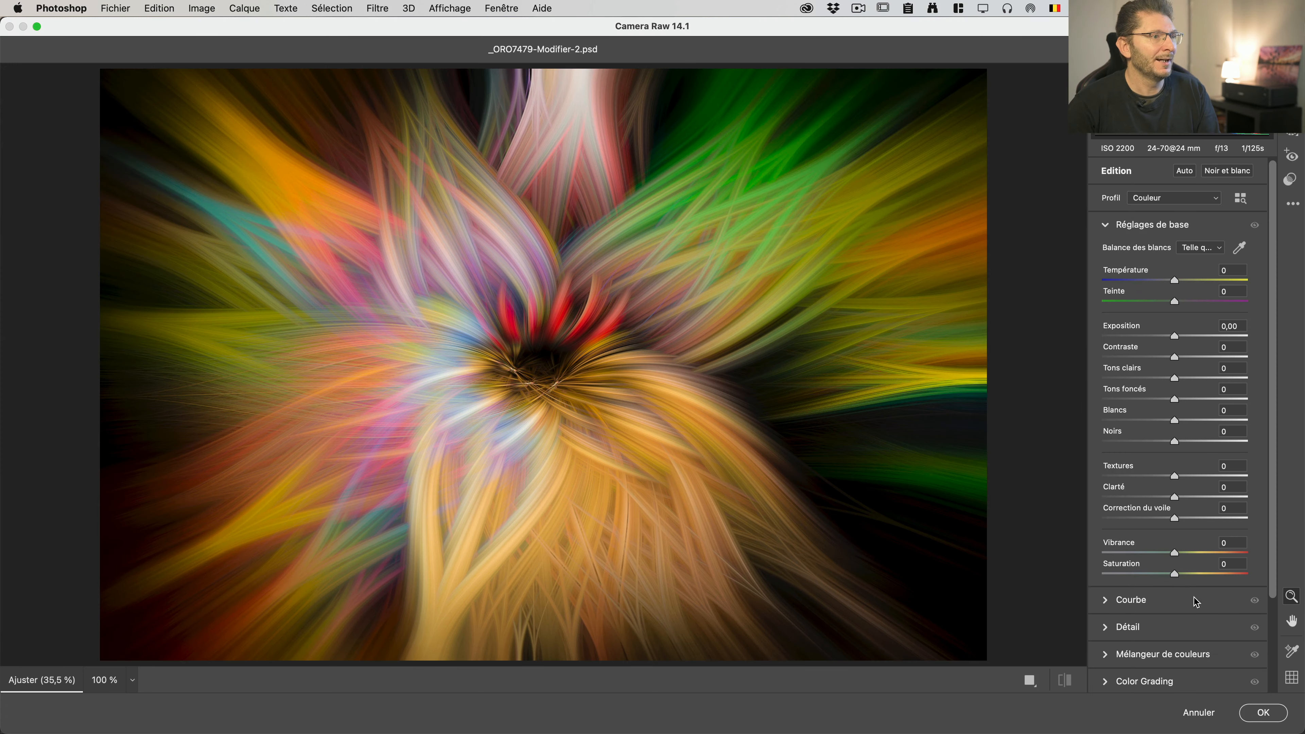
drag(1175, 498, 1304, 489)
drag(1203, 555, 1213, 552)
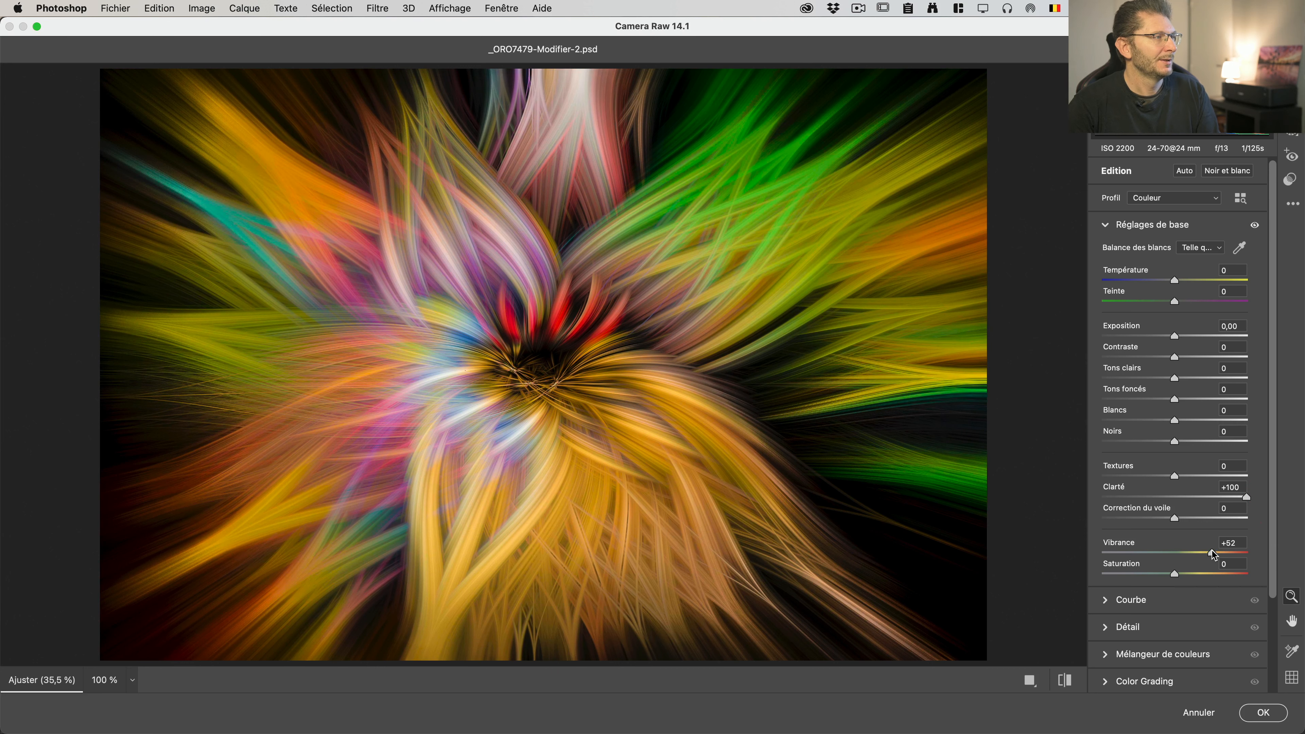
Set the Etalonnage hues to -18 for primary blue, -22 for primary green and -4 for primary red, and apply the filter
scroll(1161, 576, down, 3)
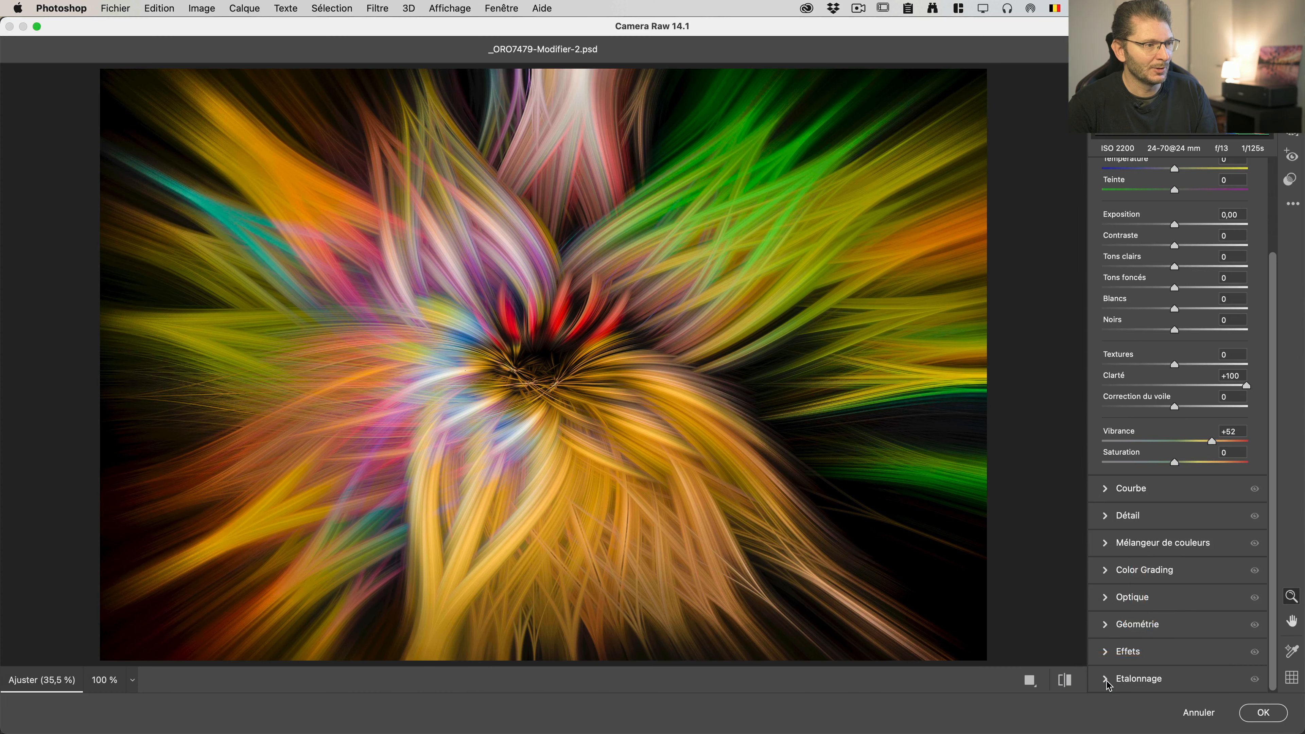
click(1120, 681)
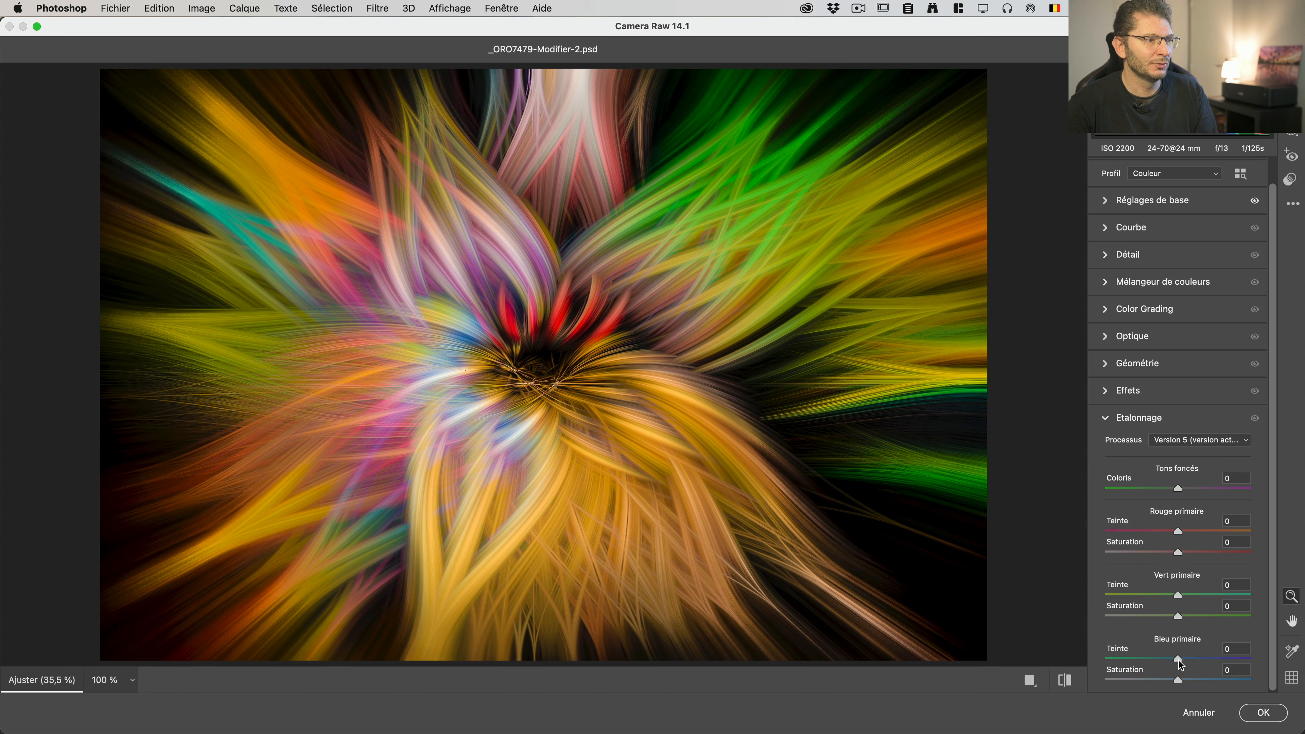
mouse_move(1181, 664)
mouse_down()
mouse_move(1151, 665)
mouse_move(1202, 667)
mouse_move(1169, 667)
mouse_up()
mouse_move(1181, 599)
mouse_down()
mouse_move(1165, 599)
mouse_move(1195, 599)
mouse_move(1169, 596)
mouse_up()
mouse_move(1179, 533)
mouse_down()
mouse_move(1162, 535)
mouse_move(1175, 533)
mouse_up()
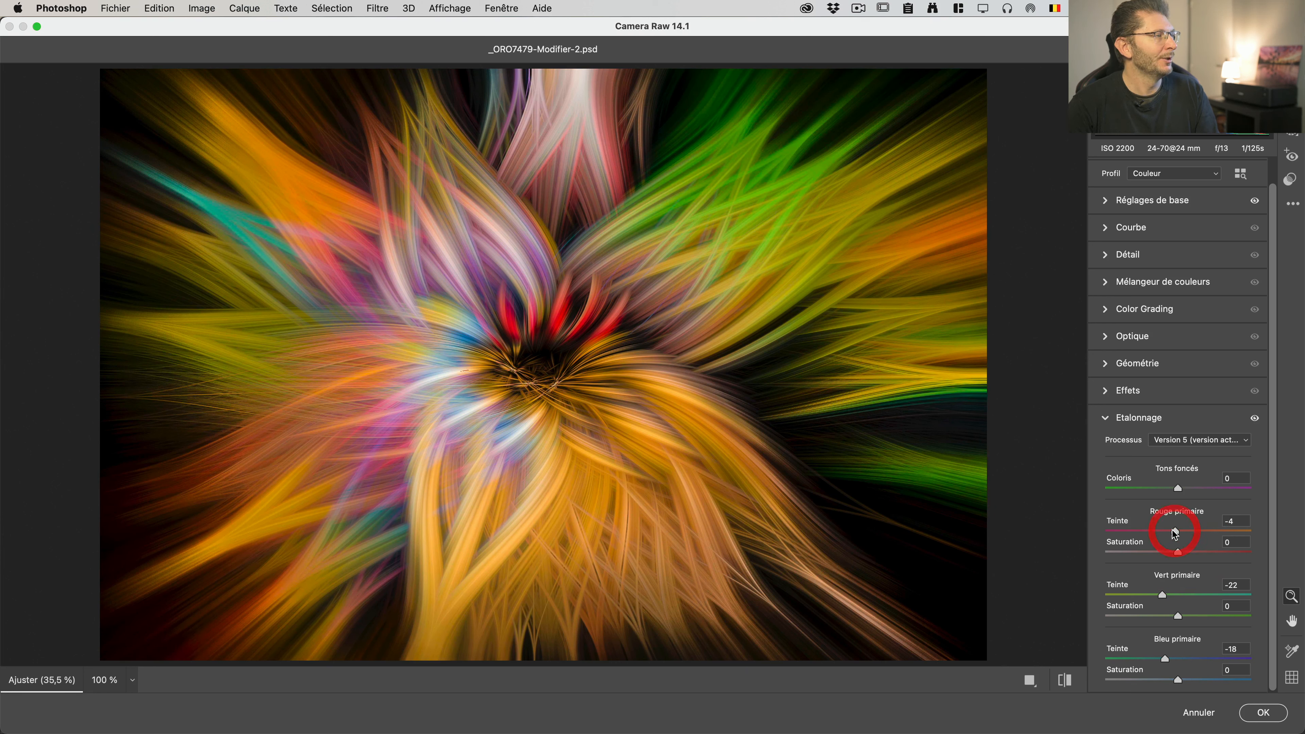
key(p)
key(p)
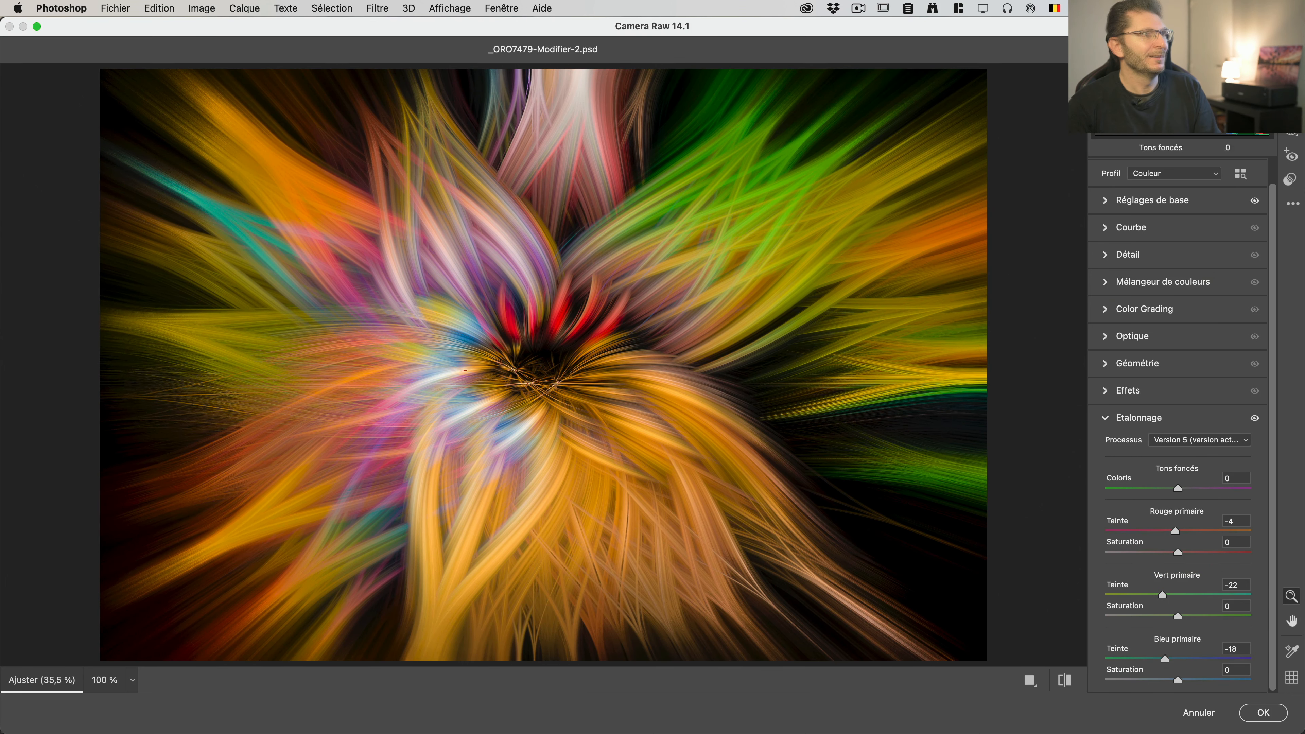
click(1264, 713)
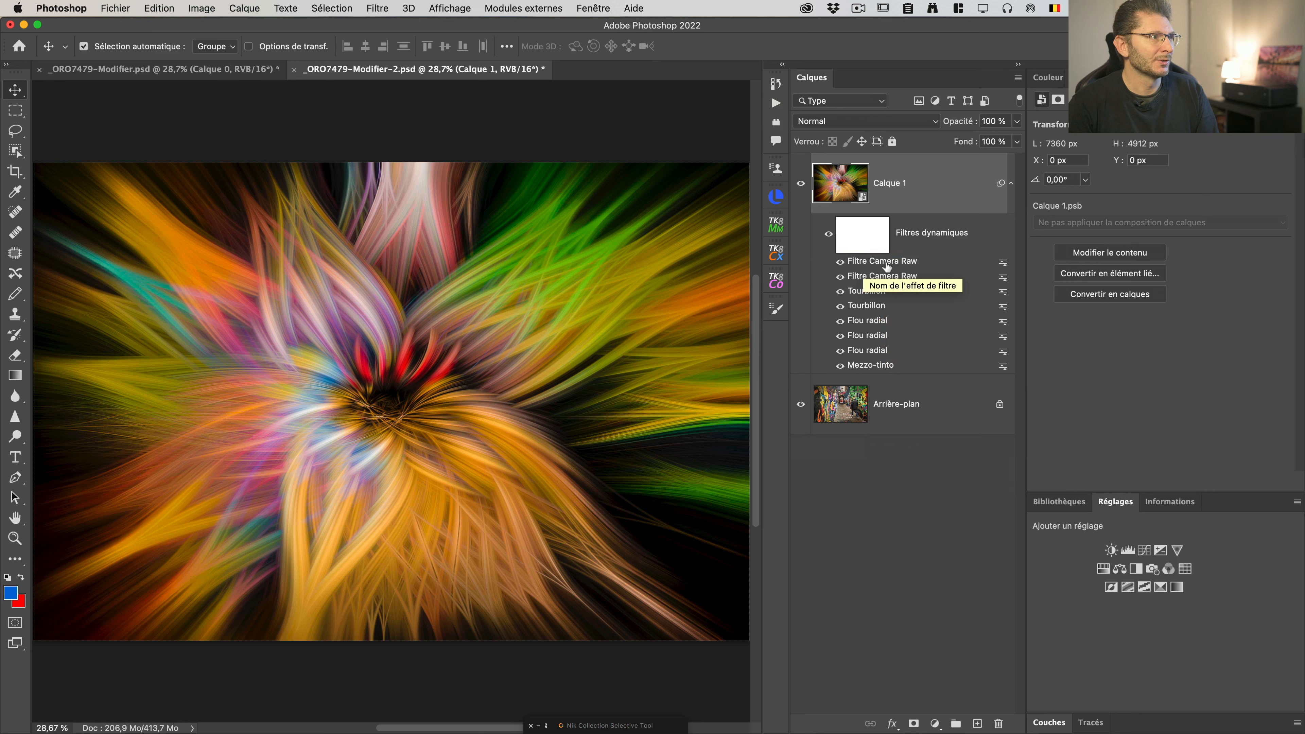
Compare the image with and without the second Camera Raw filter, and with and without the whole Calque 1 layer
click(840, 262)
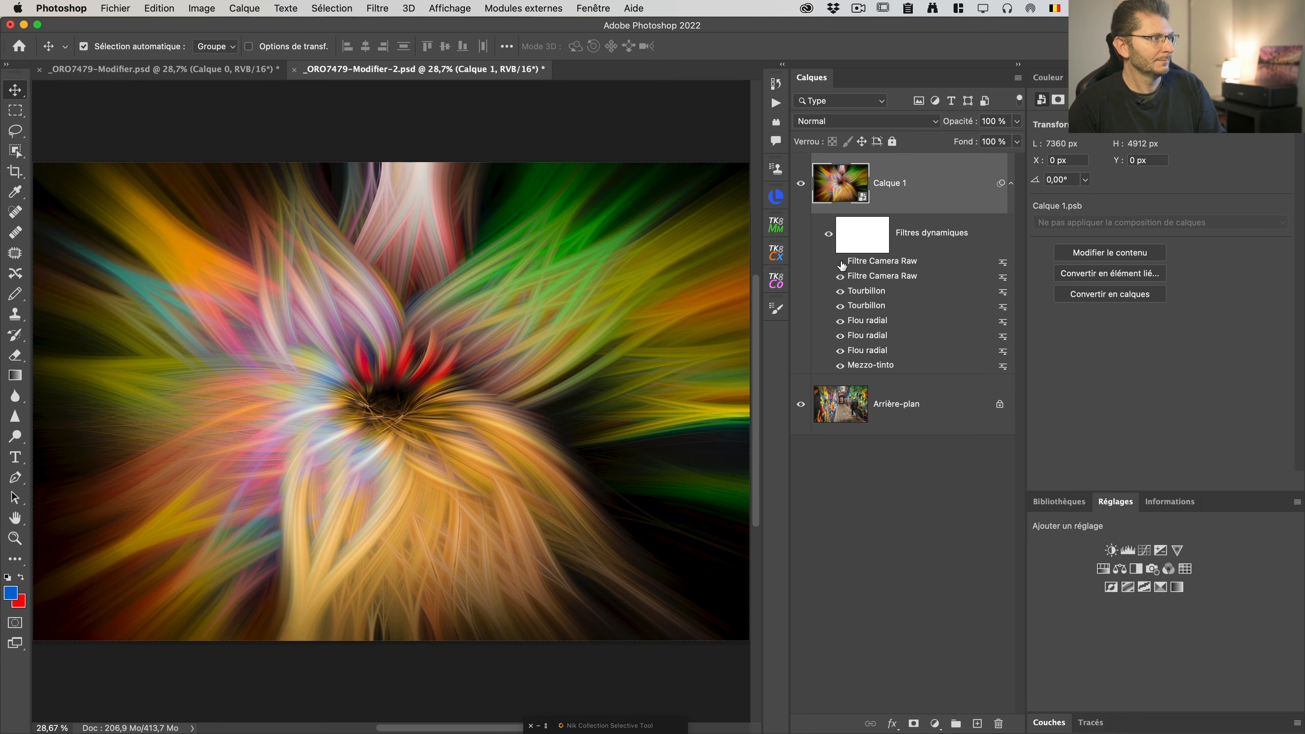
click(841, 263)
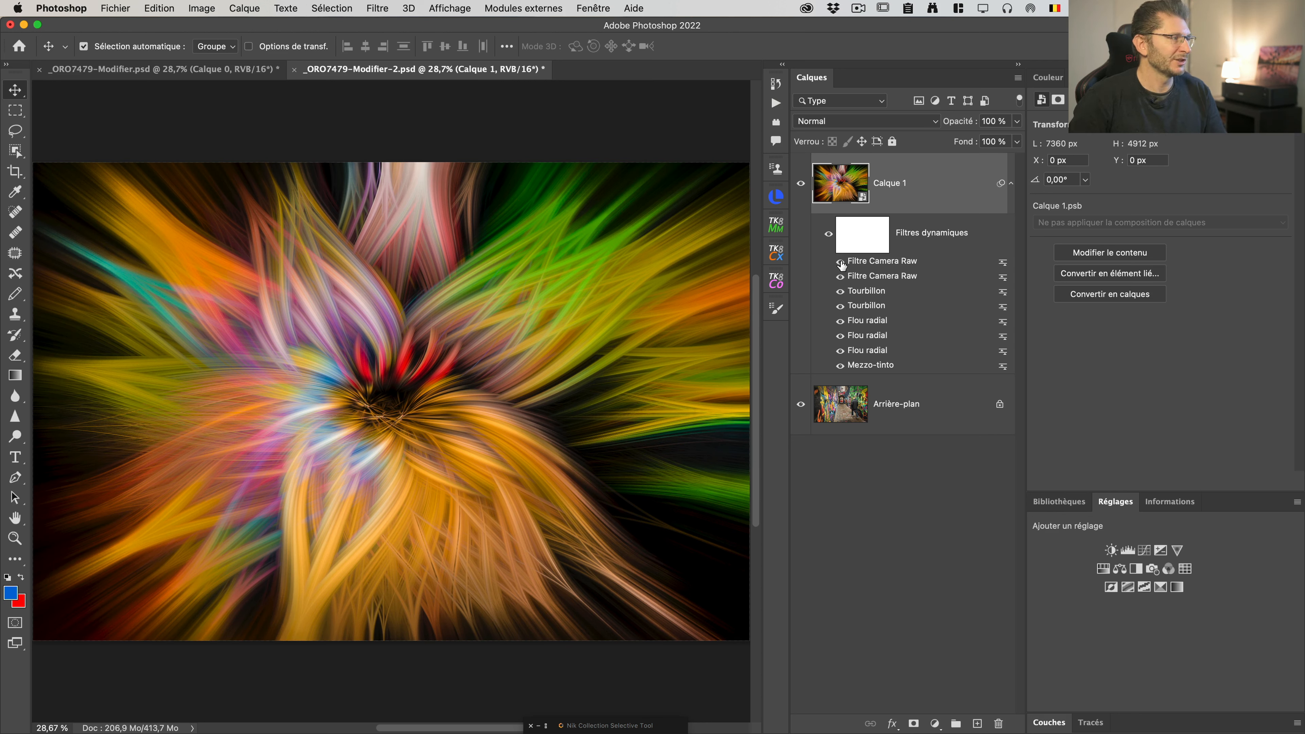
click(800, 187)
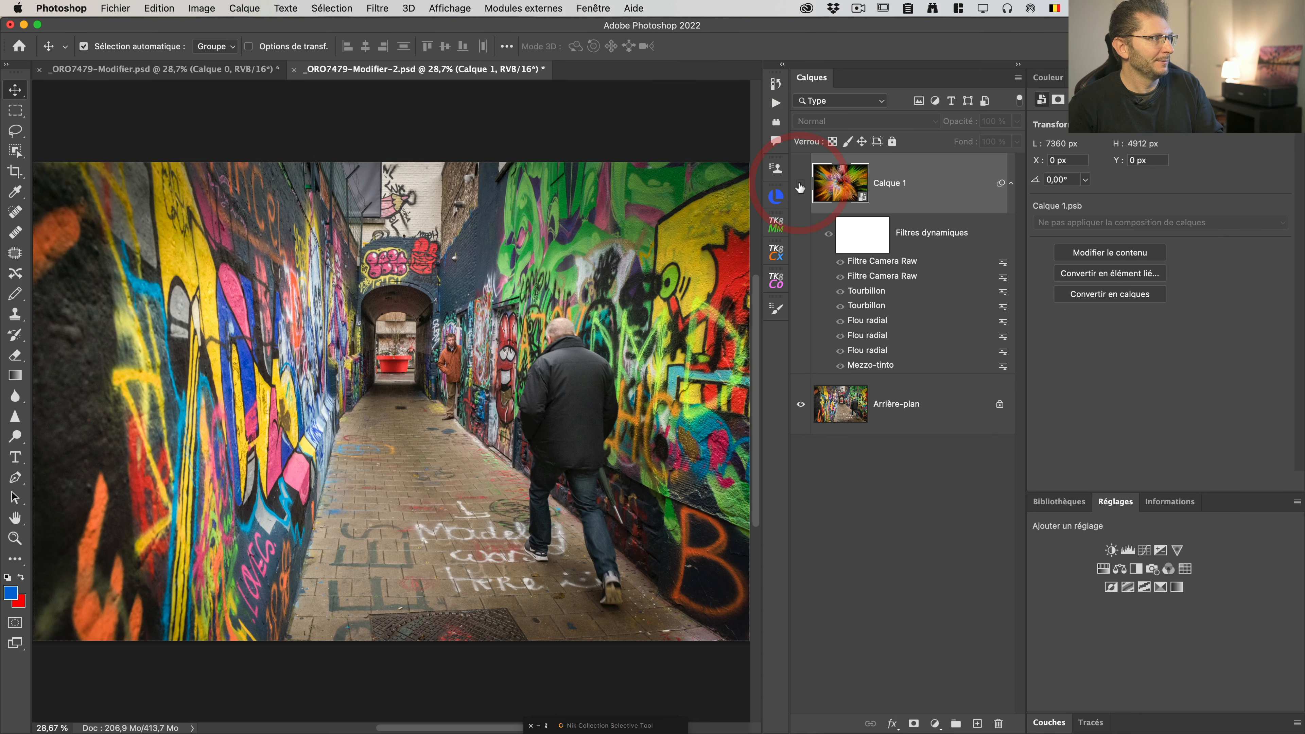
click(800, 184)
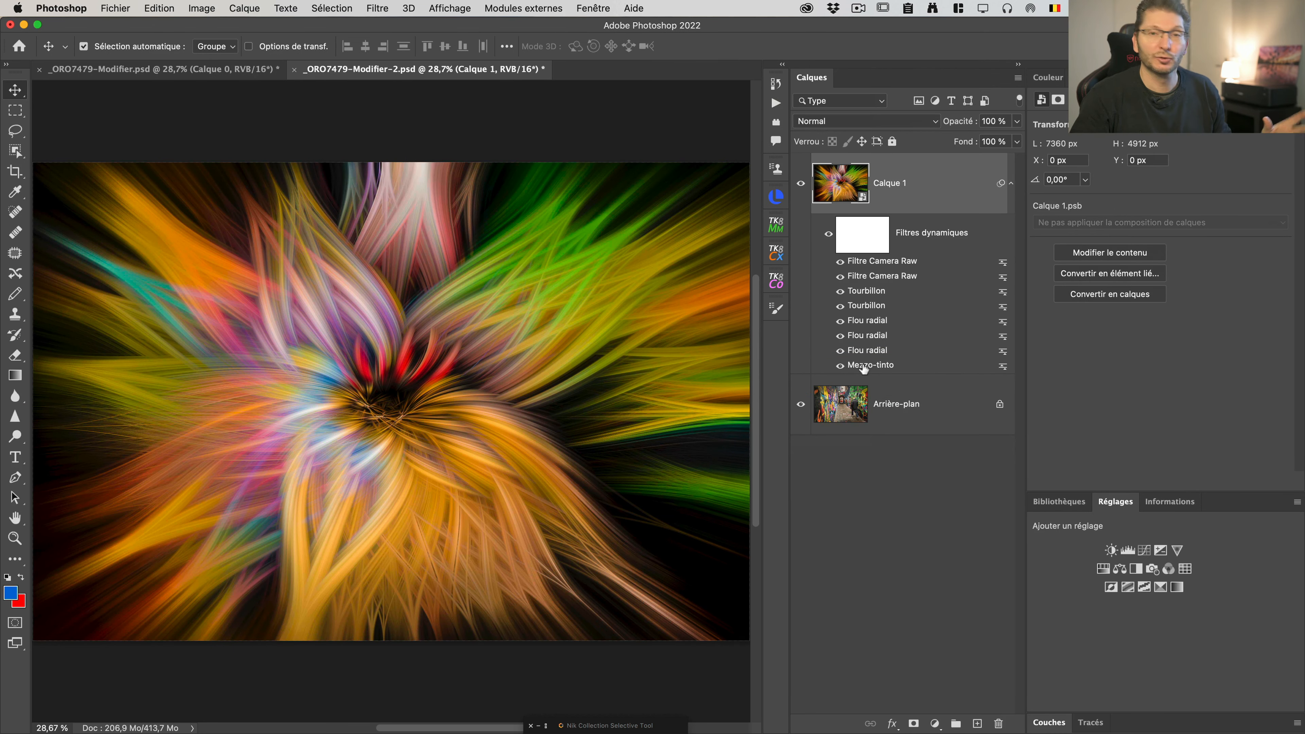
Change the Mezzo-tinto smart filter type to Lignes courtes and apply it
double_click(864, 366)
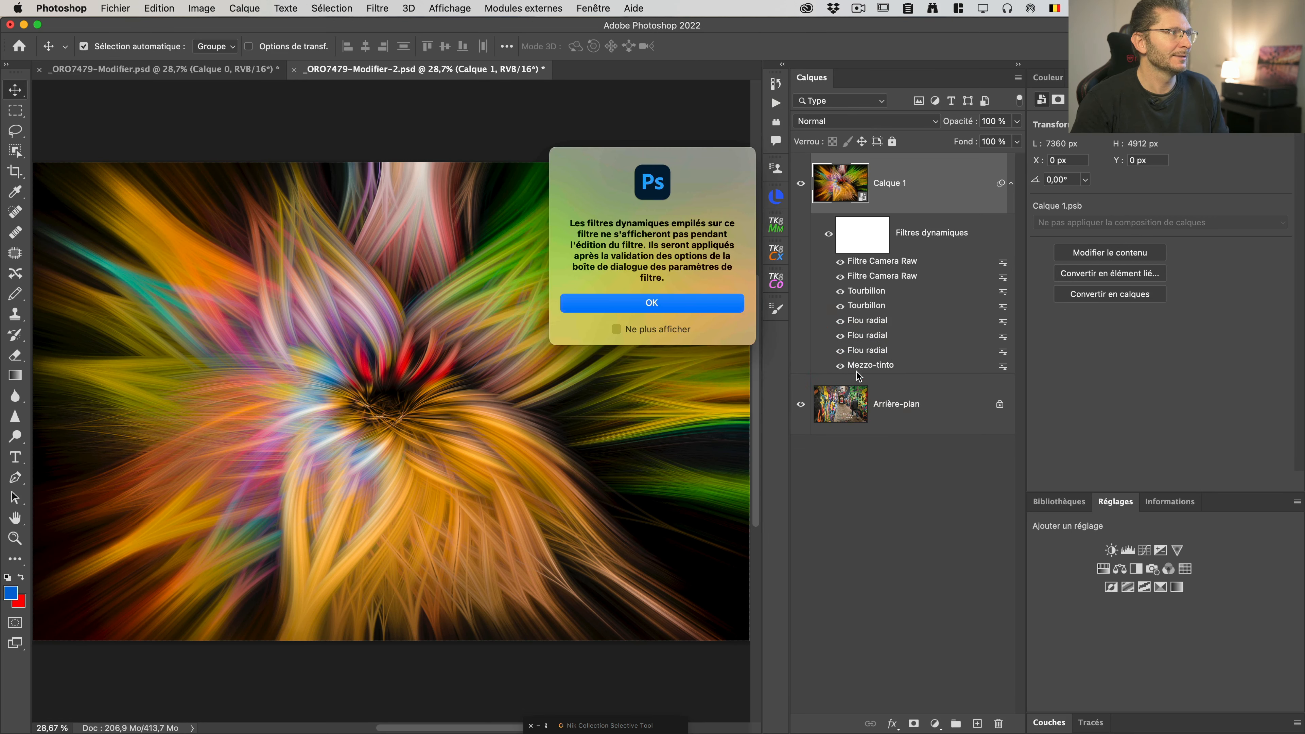
click(711, 310)
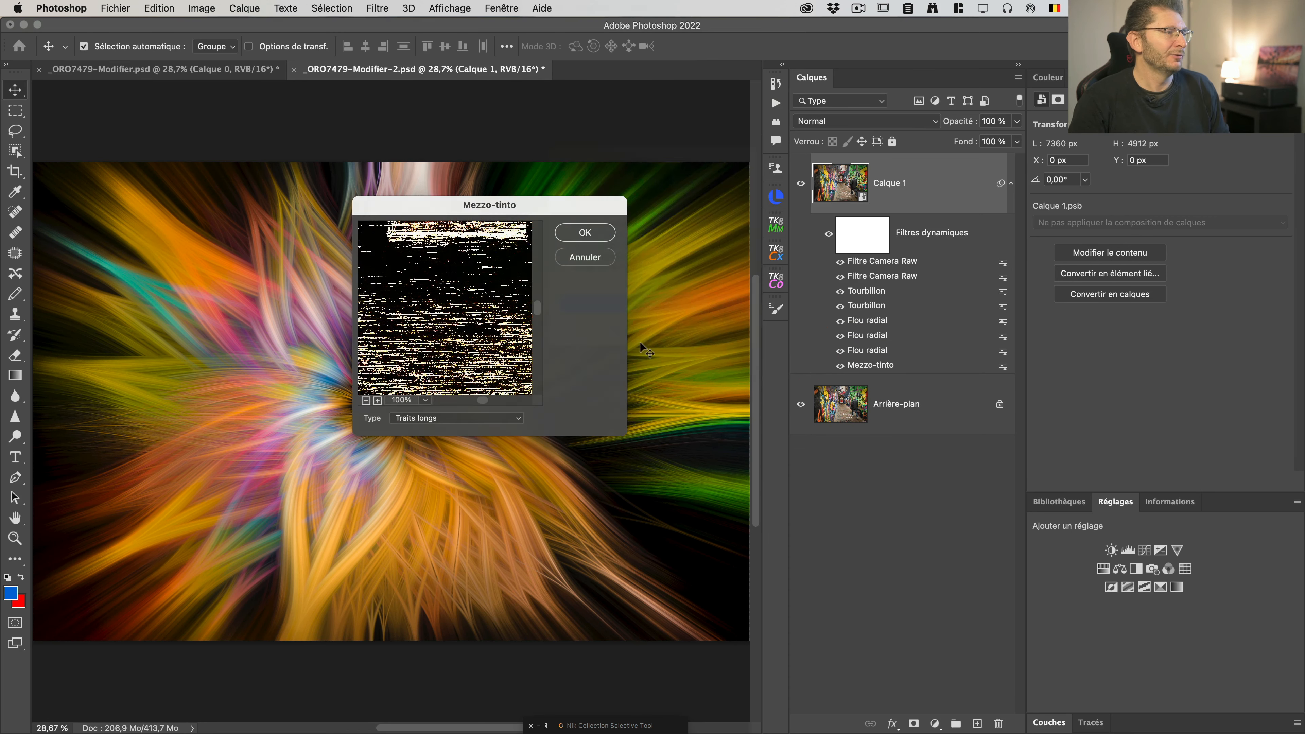
click(488, 423)
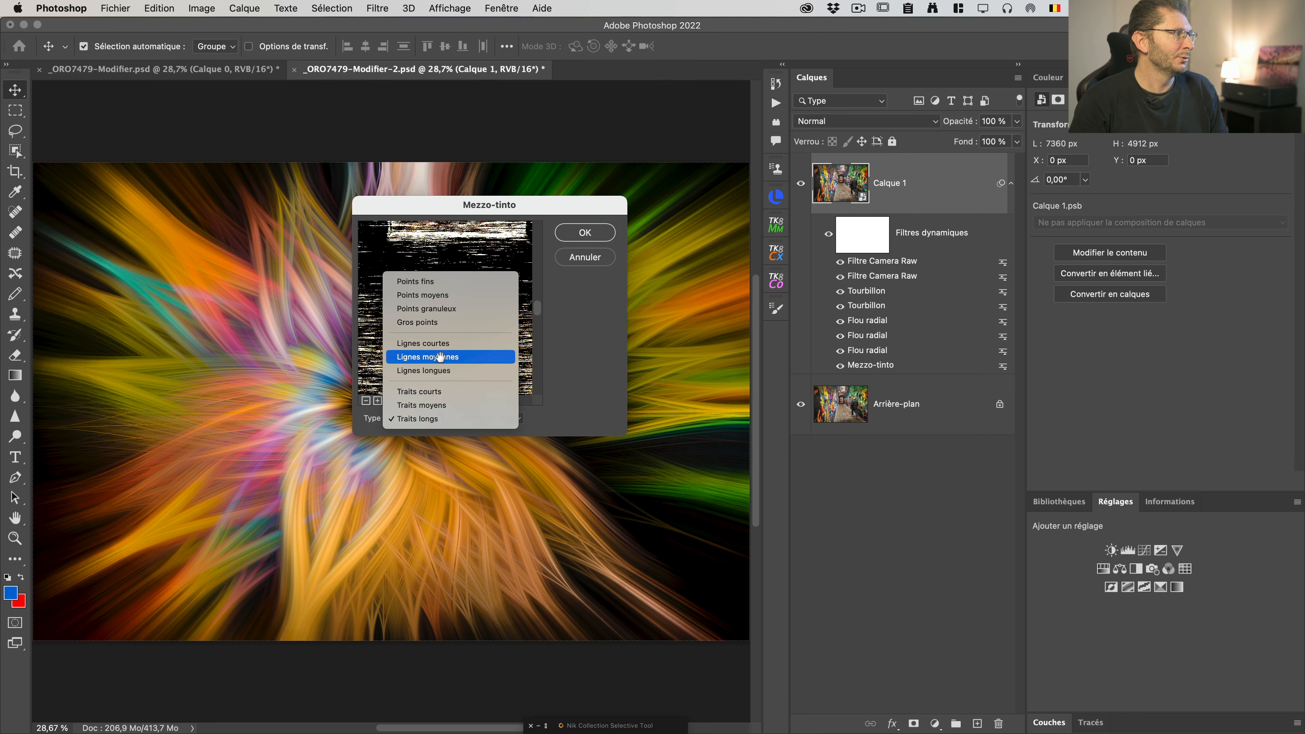
click(440, 343)
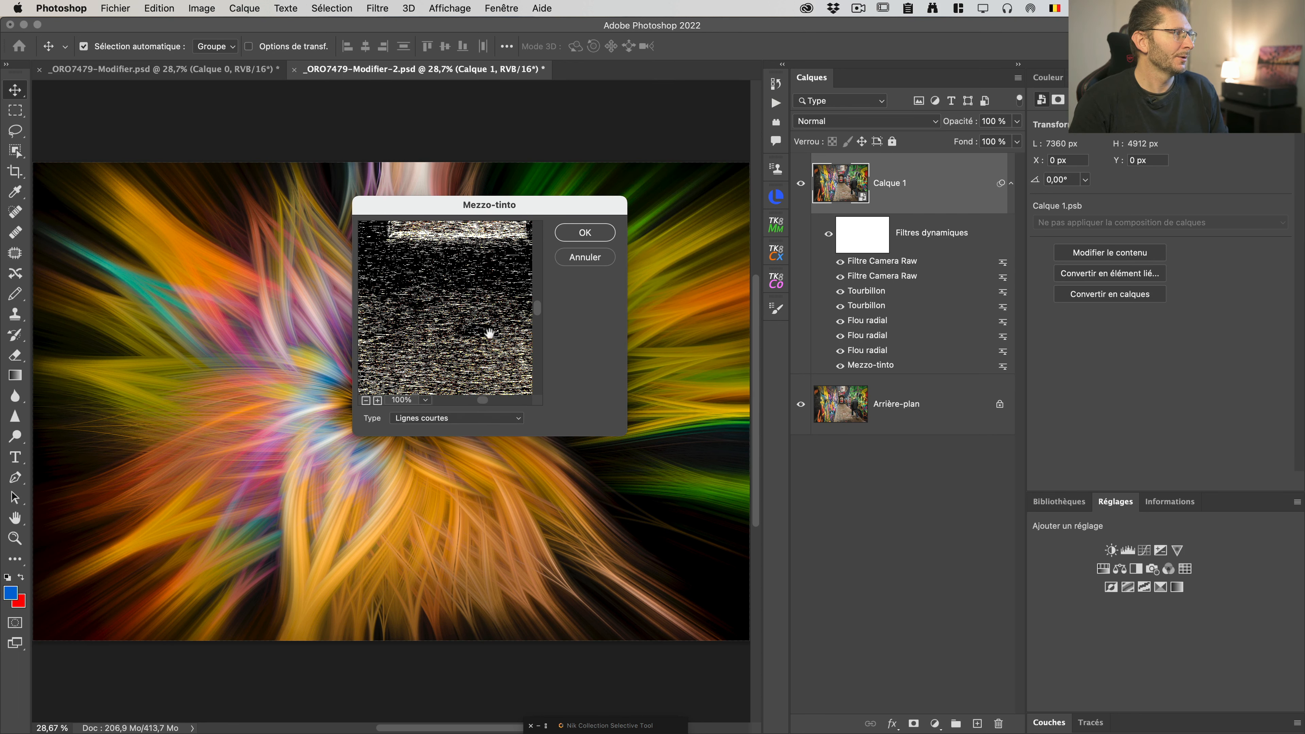
click(568, 231)
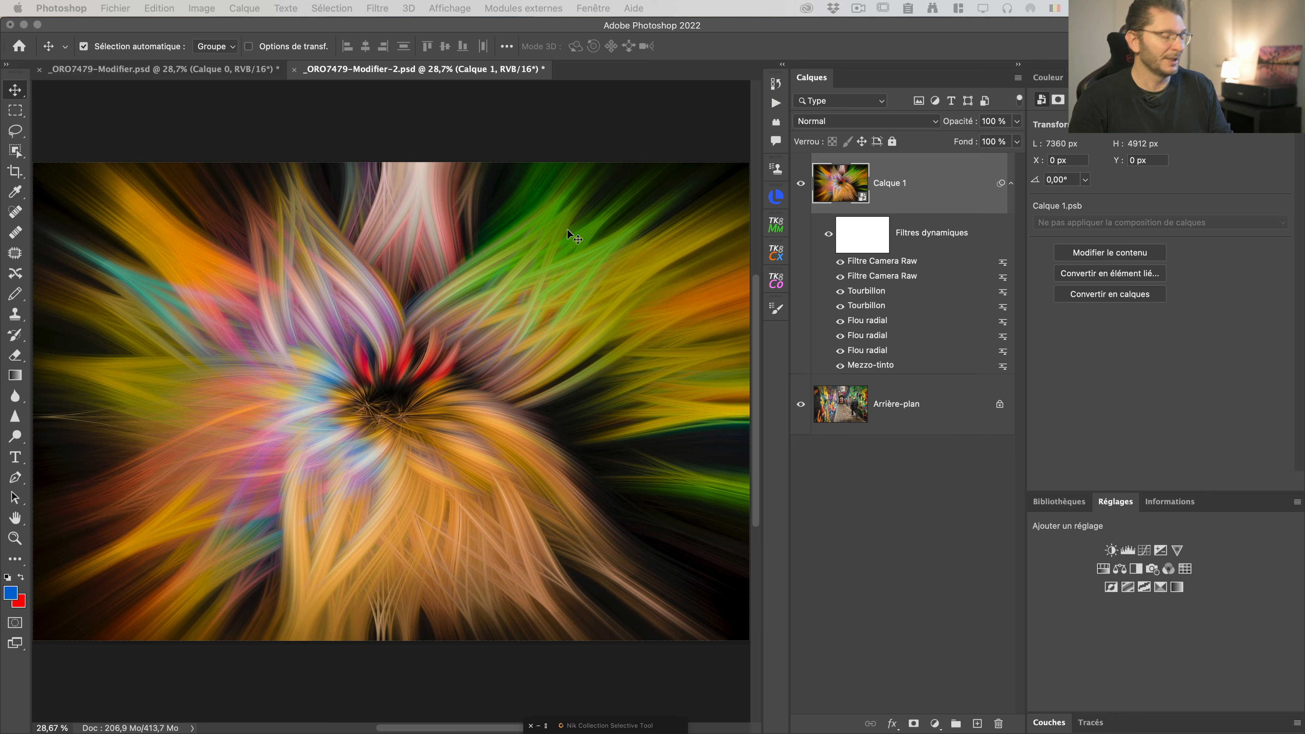
Compare the image before and after the Mezzo-tinto type change, ending on the changed version
key(super)
key(super+z)
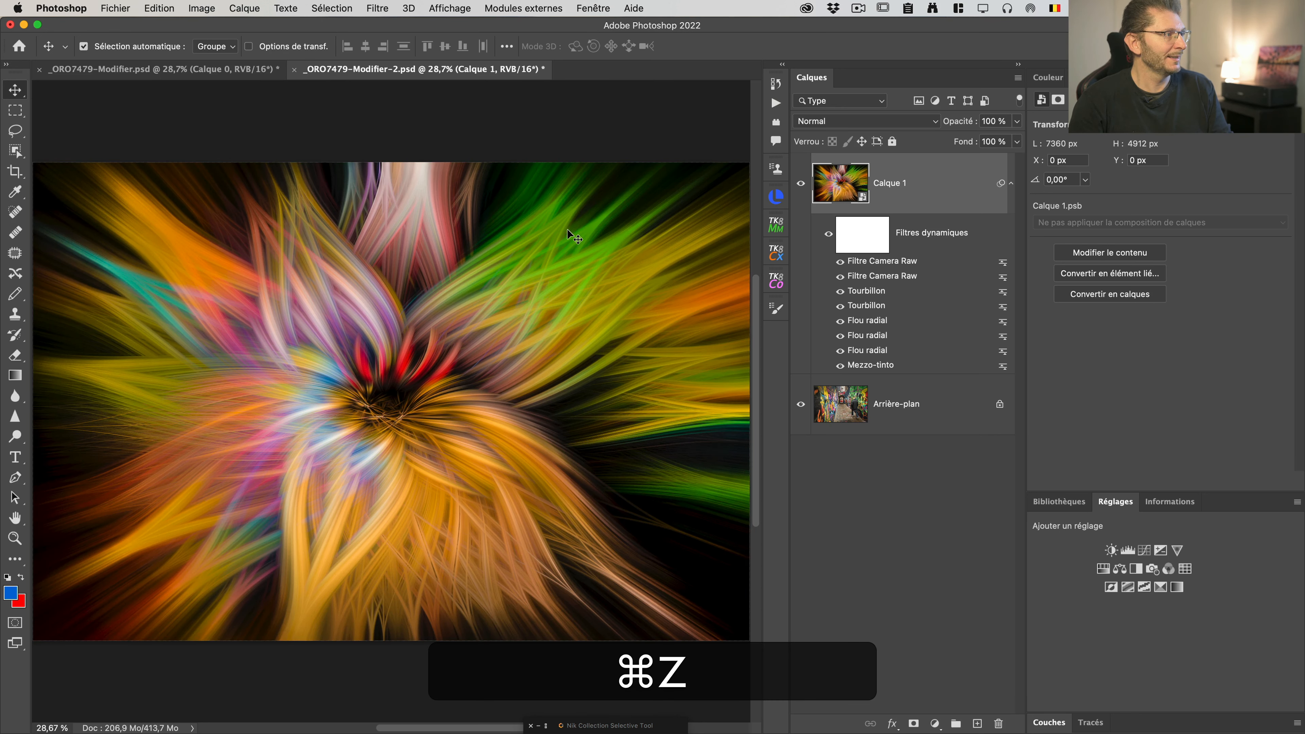
key(super+shift+z)
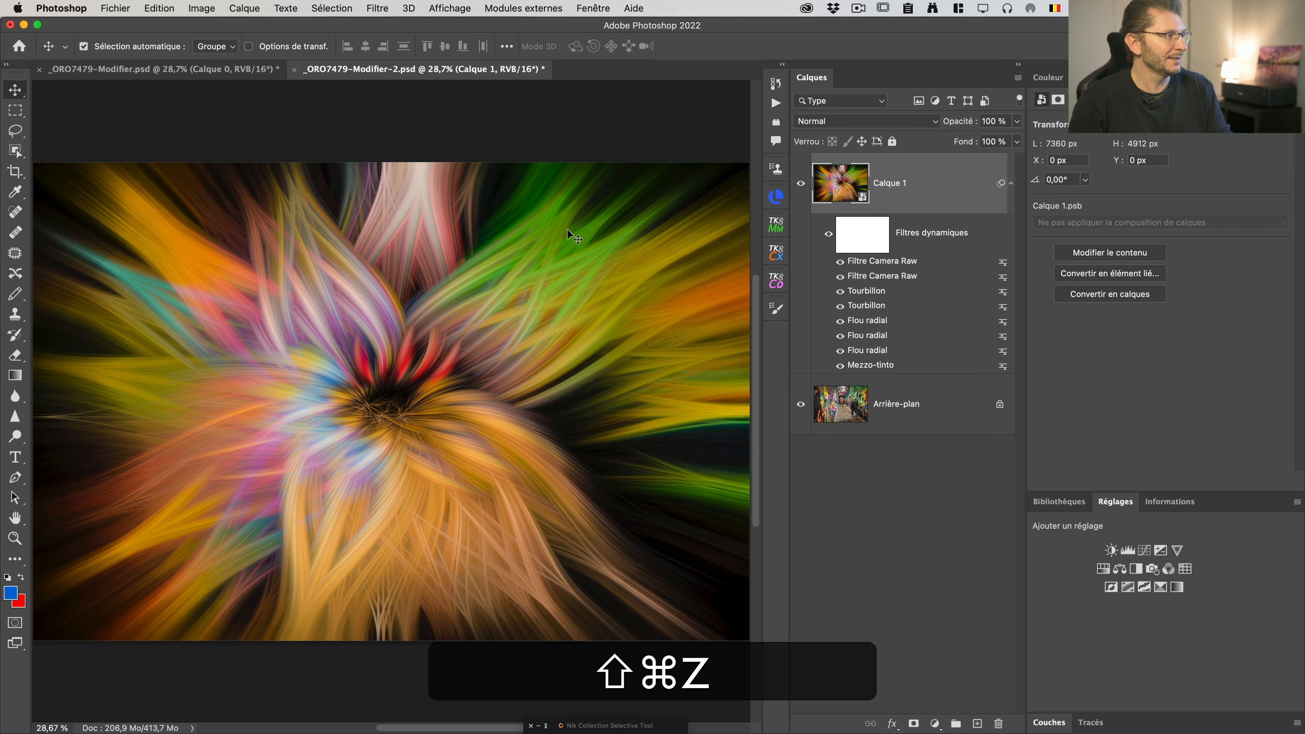
key(super+z)
key(super+shift+z)
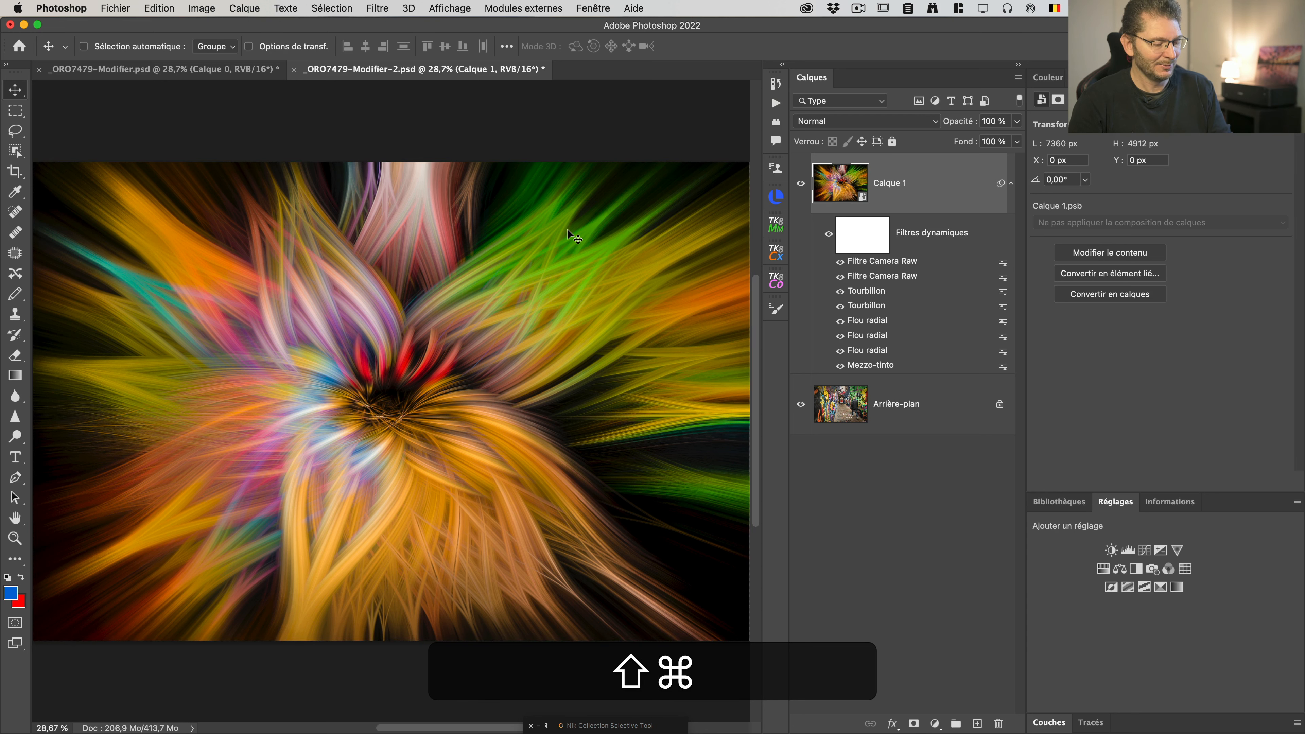
key(super+shift+z)
Set the angle of the upper Tourbillon smart filter on Calque 1 to -158° and apply it
double_click(871, 291)
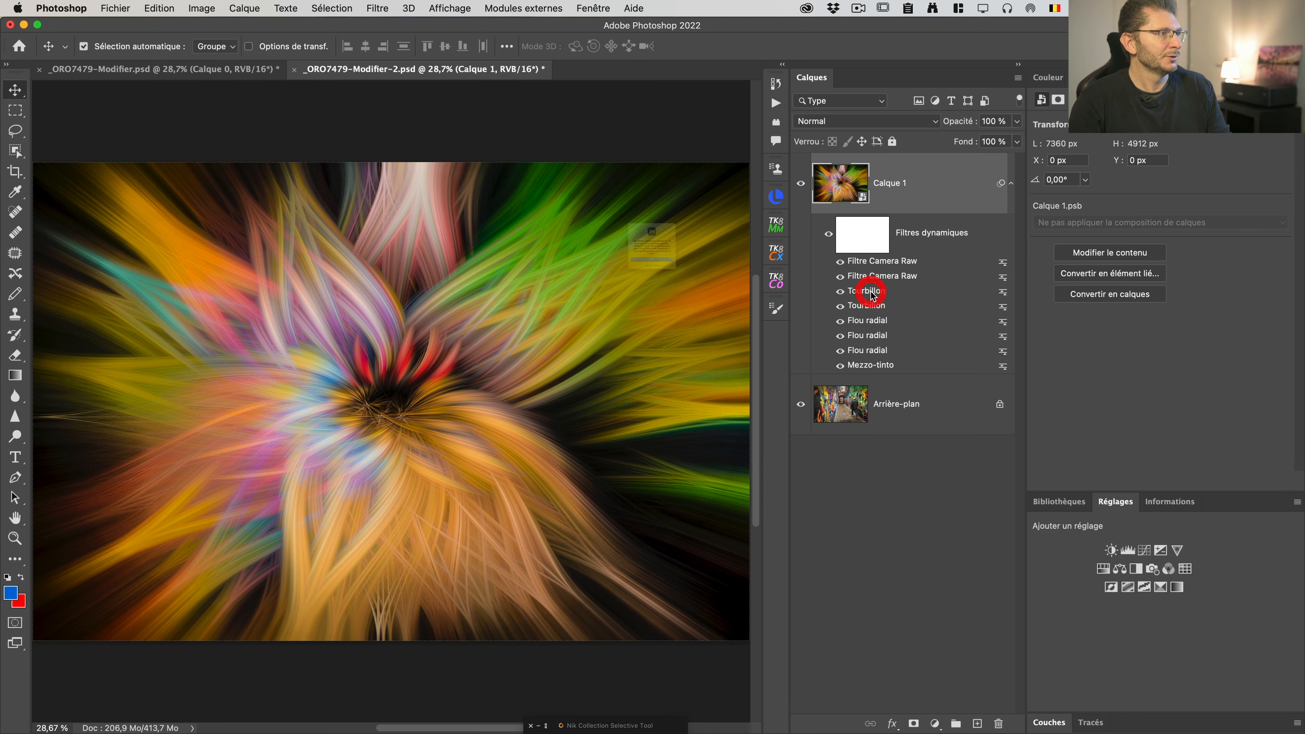
click(676, 306)
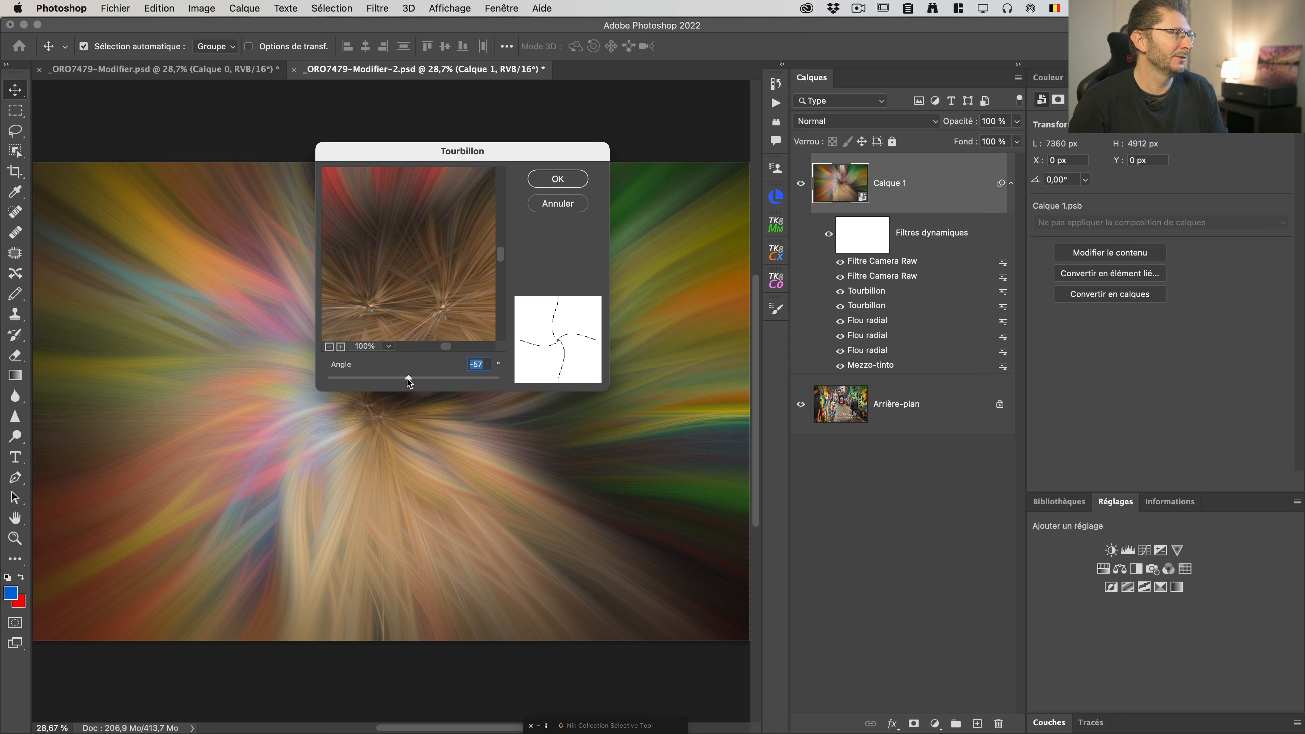
drag(409, 381, 401, 381)
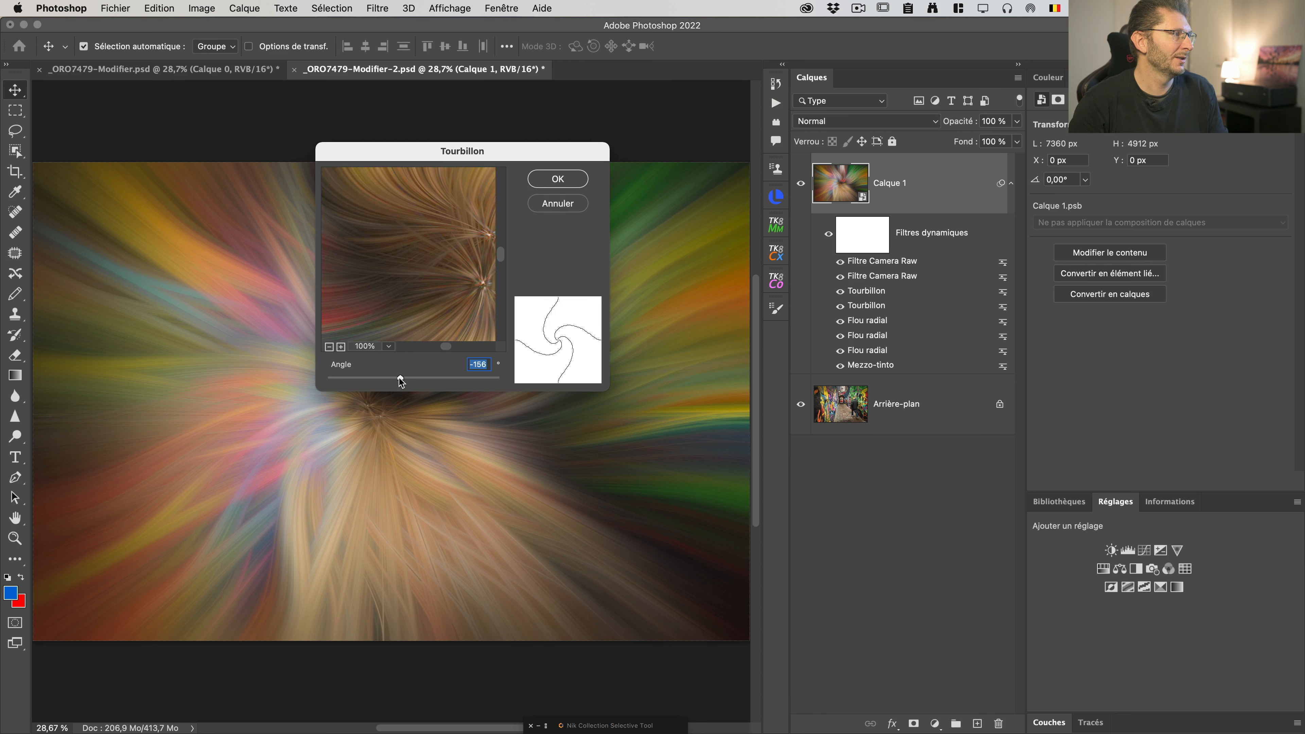
click(545, 180)
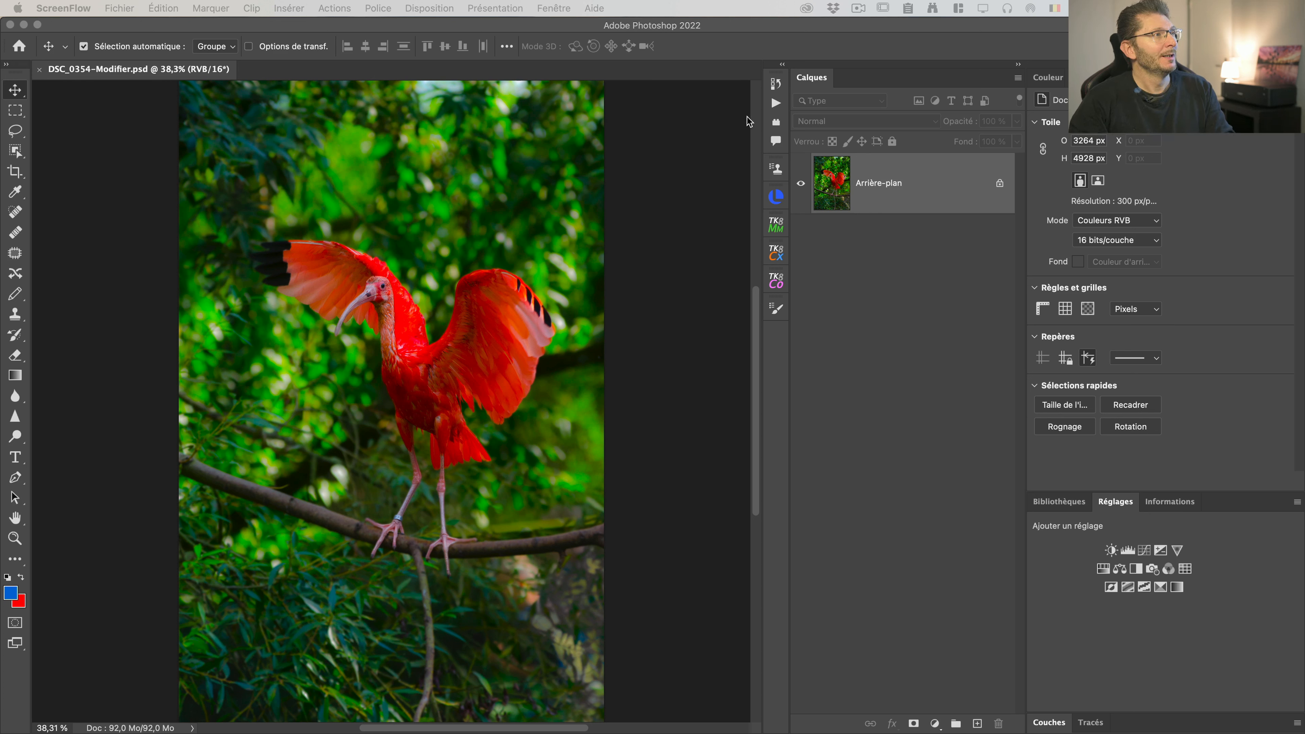
Show the saved actions and load the 2 Ko .atn actions file named after the photographer's business
click(777, 111)
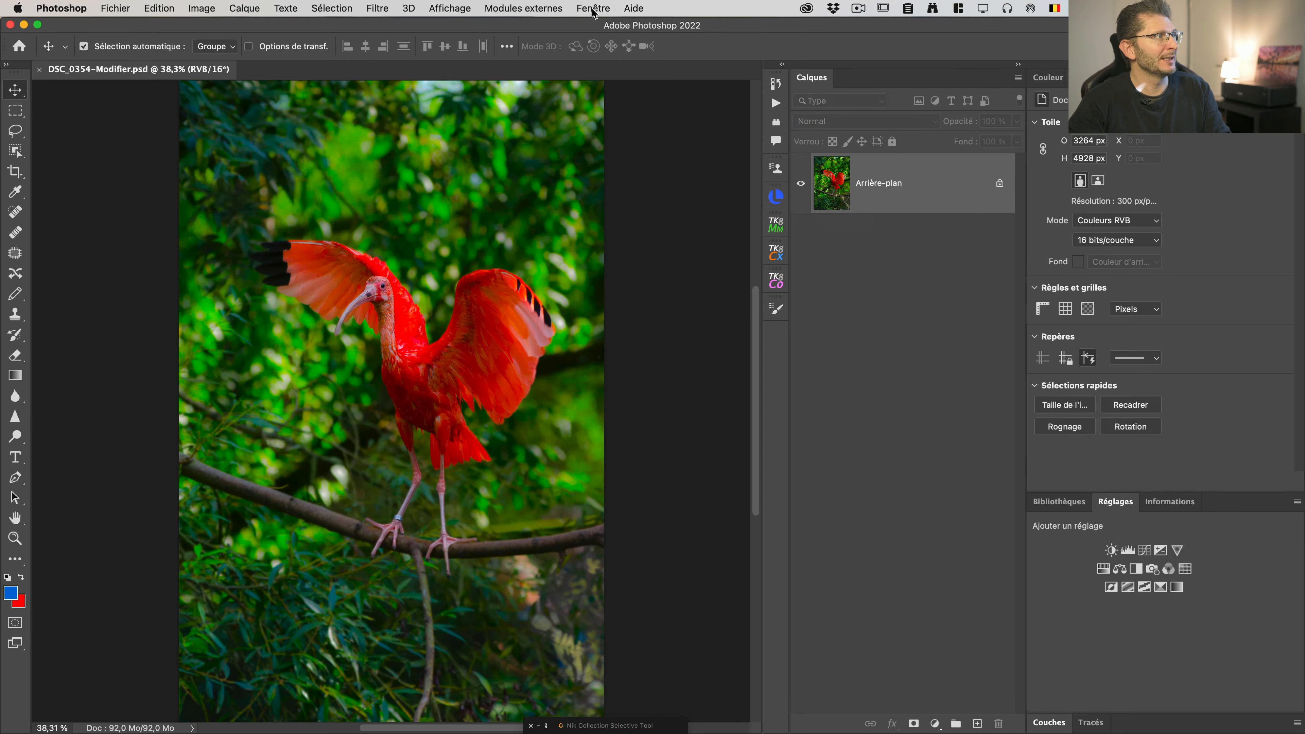
click(594, 10)
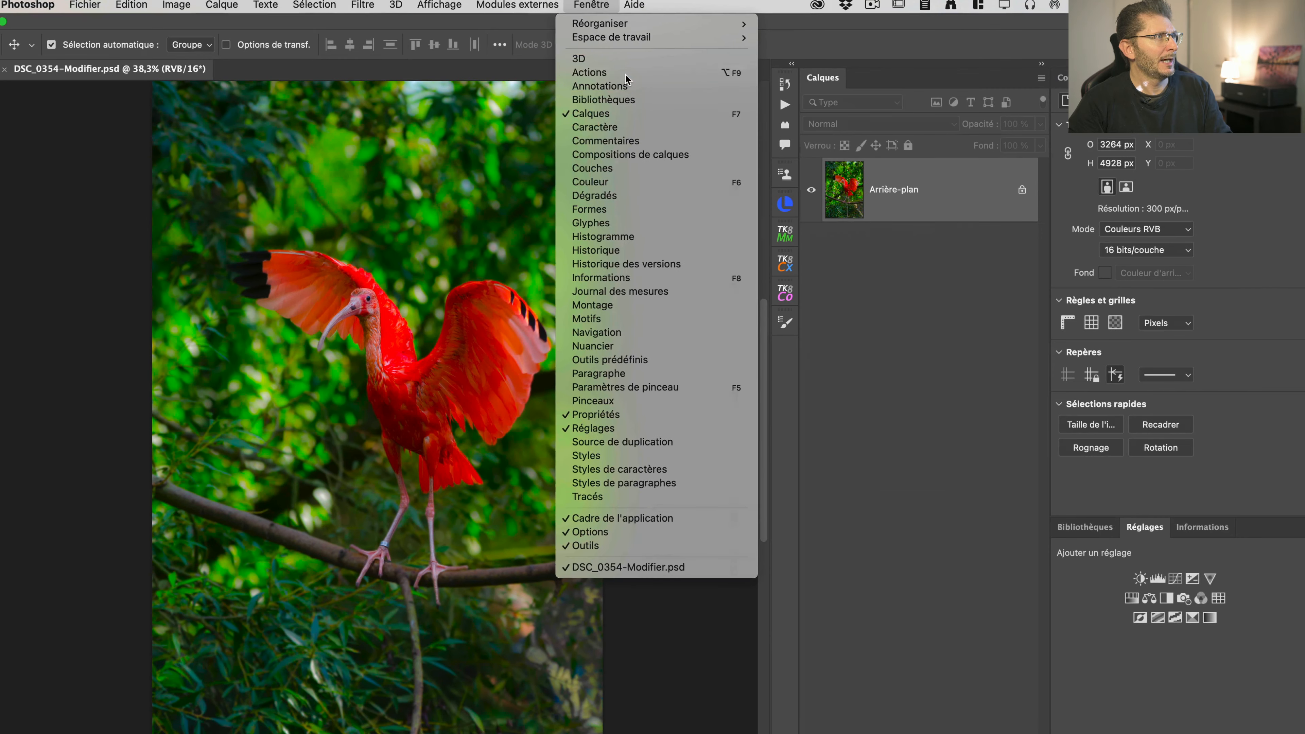
click(629, 80)
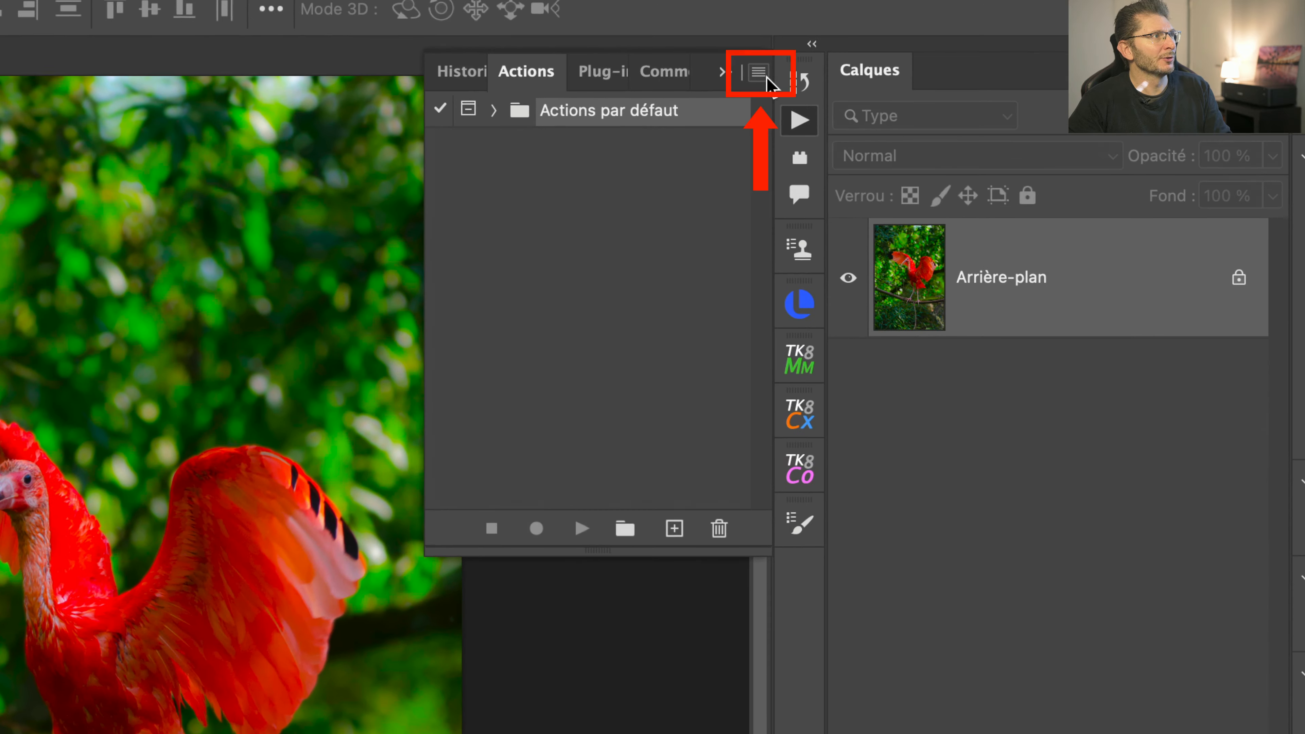
click(760, 72)
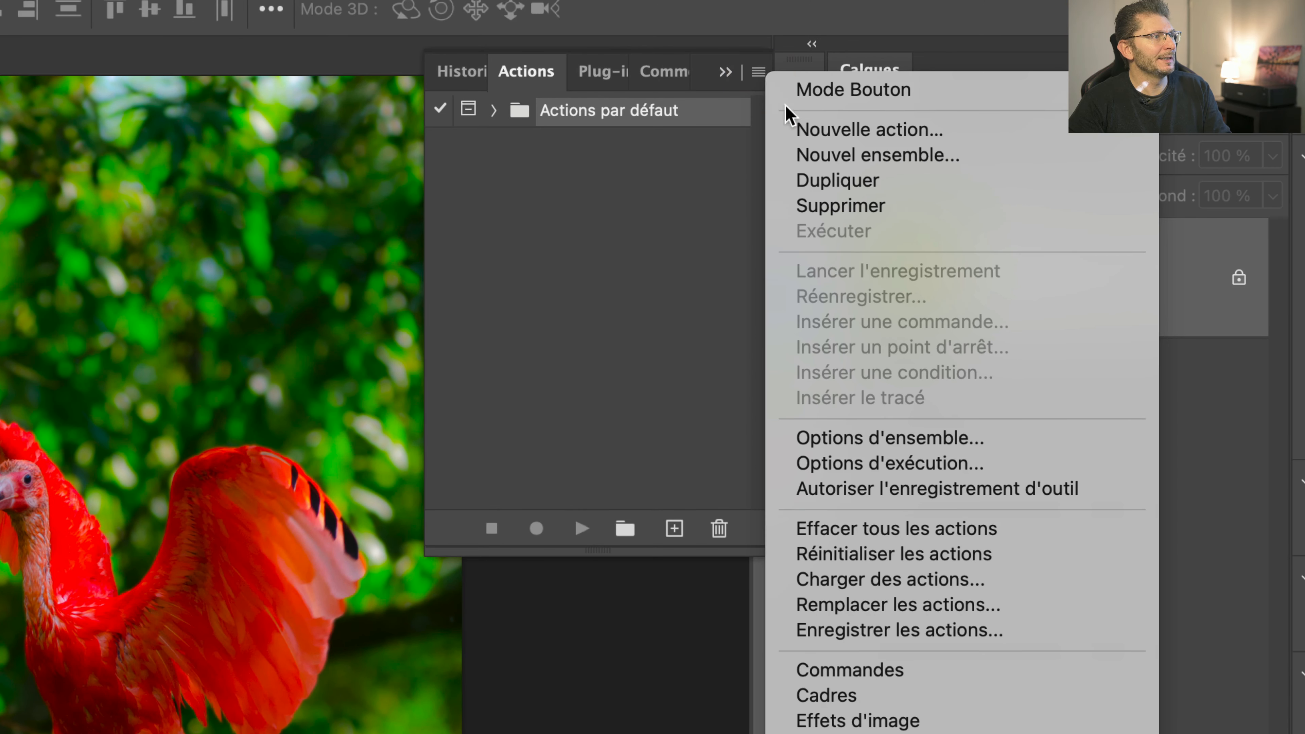
click(913, 591)
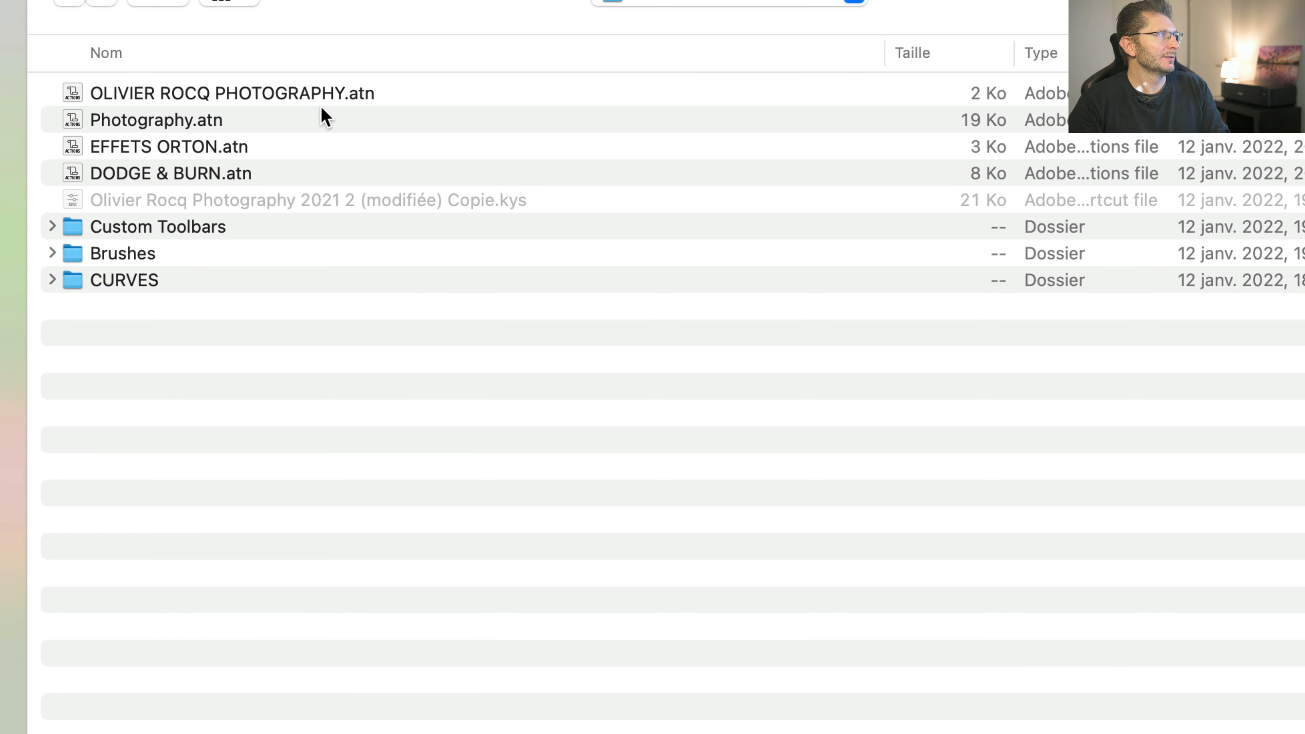
click(308, 98)
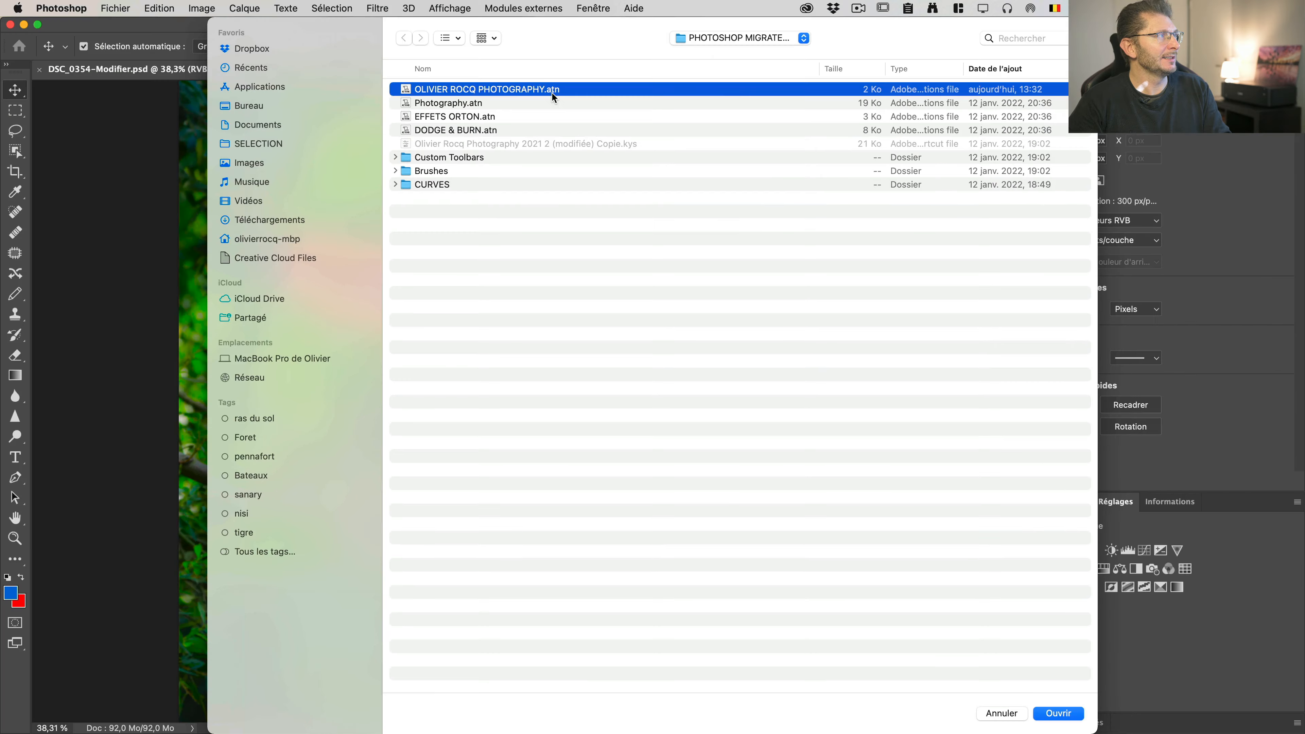
click(1059, 714)
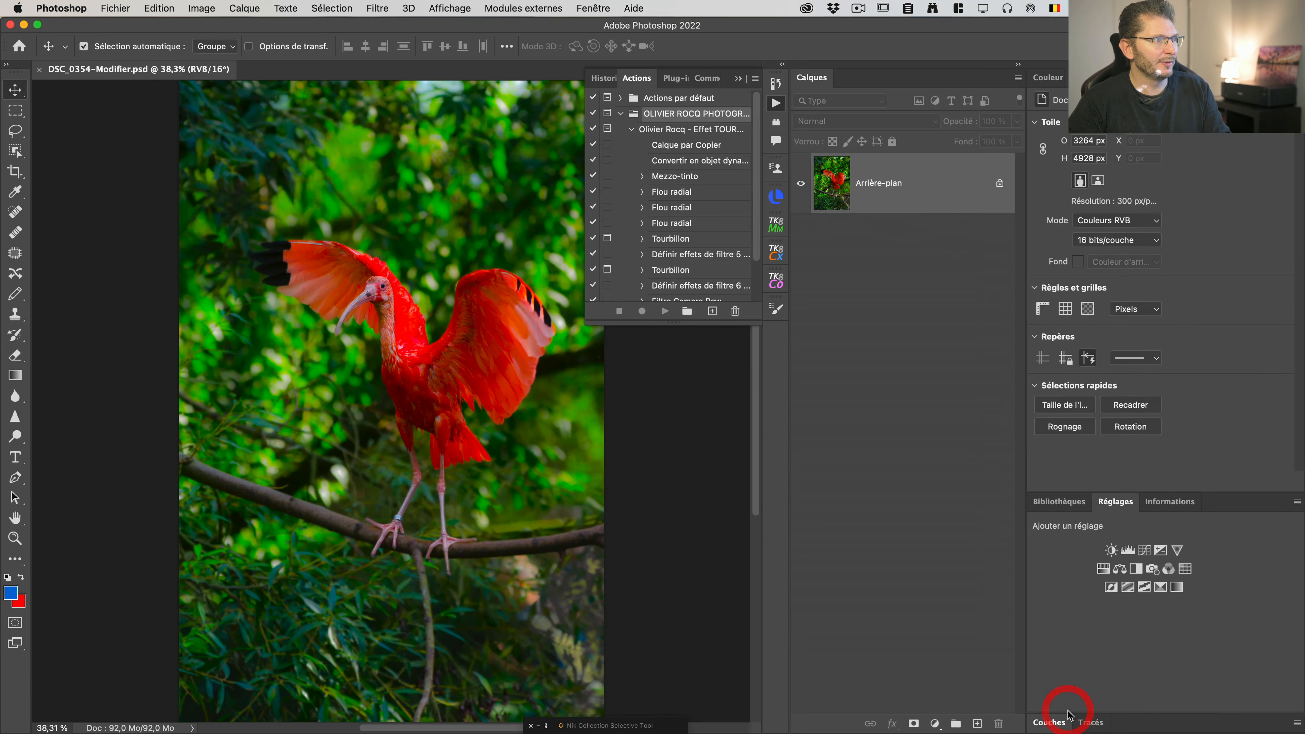
Run the "Effet TOUR..." action from the loaded set on the red ibis photo
click(667, 130)
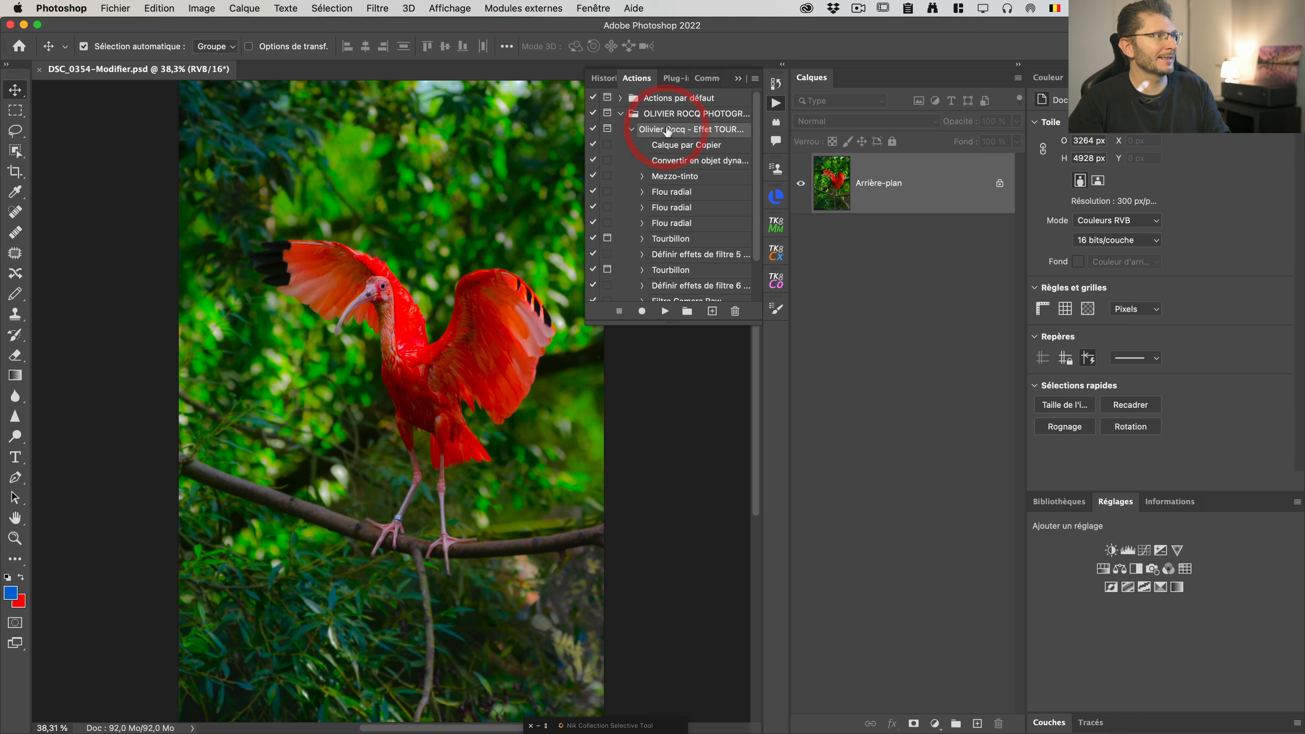
click(669, 119)
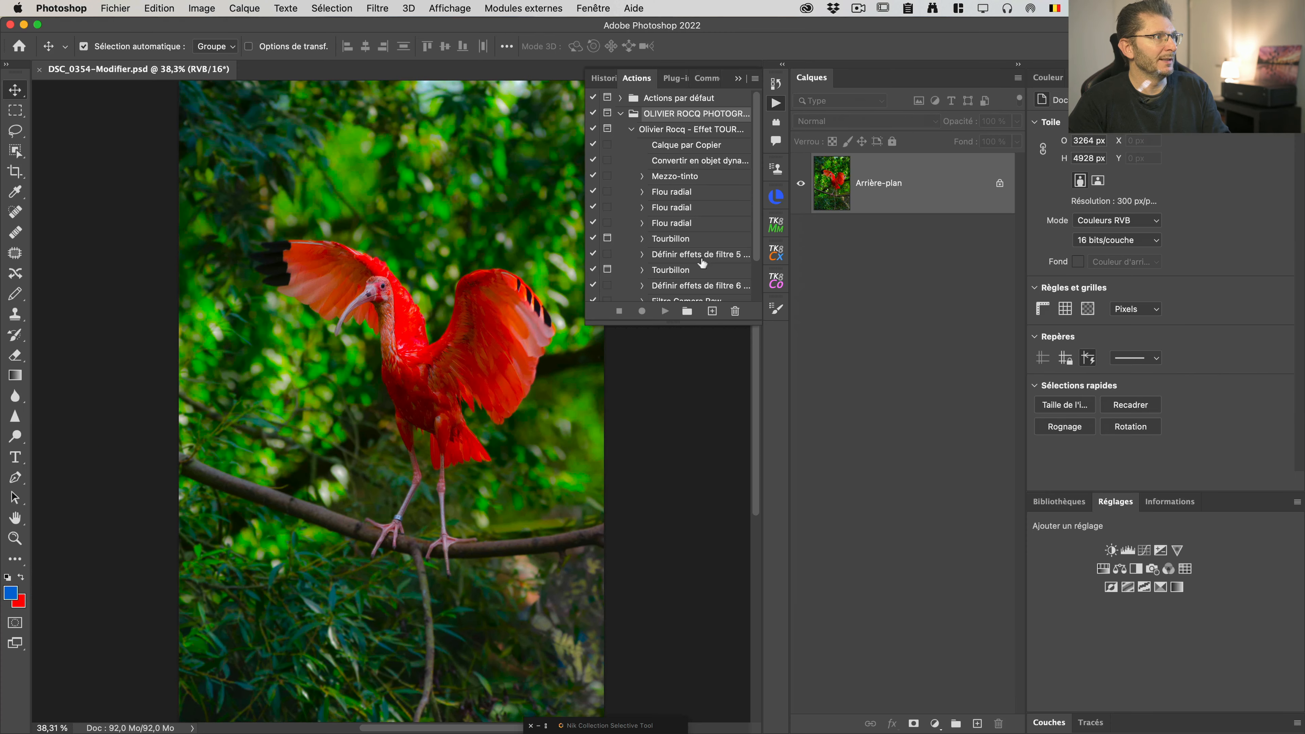
click(676, 129)
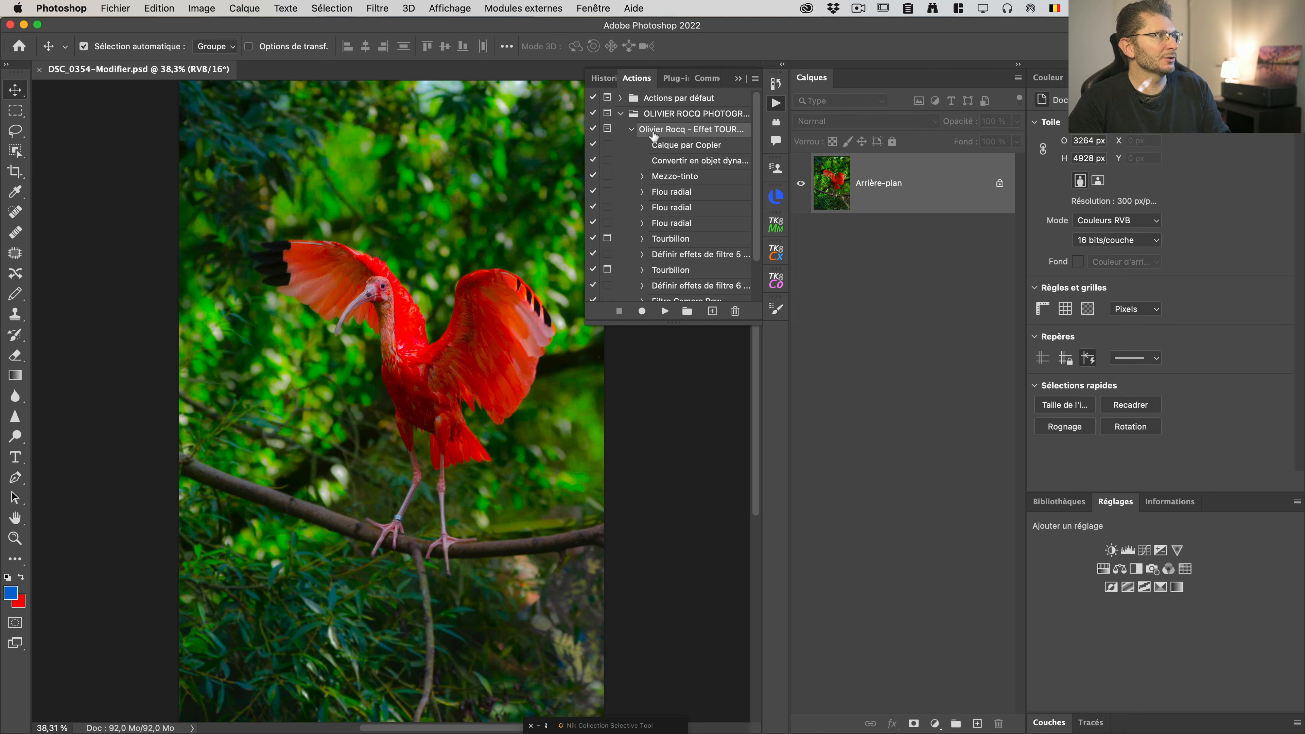
click(664, 312)
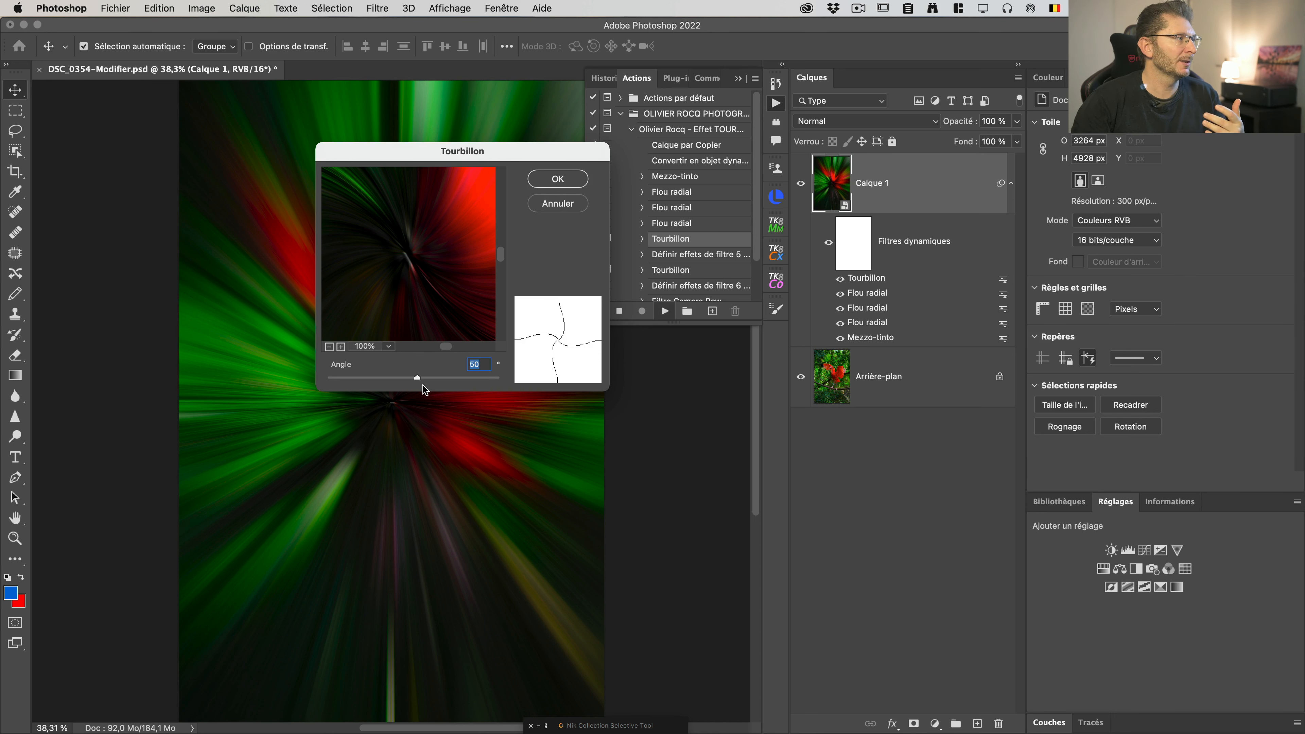
Set the first Tourbillon angle to 98° and the second to -123° to complete the action, and close the action list
drag(420, 380, 424, 376)
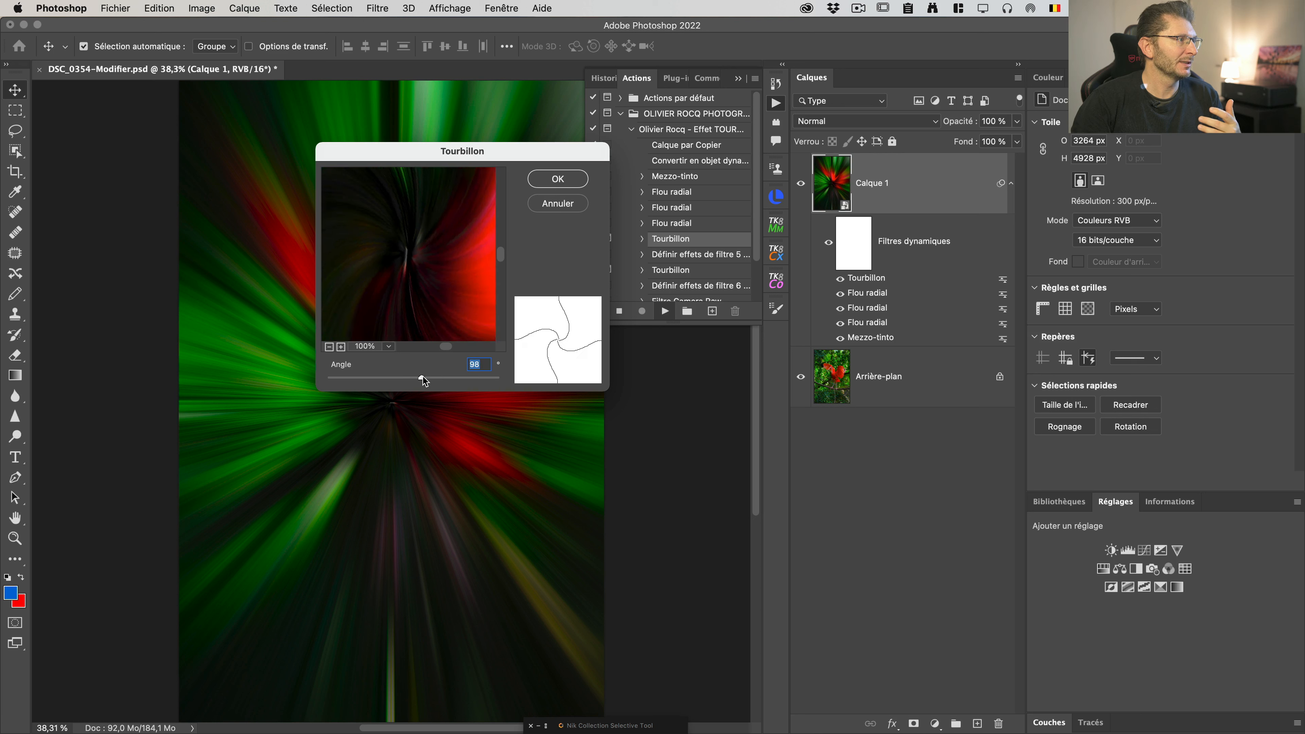
click(558, 179)
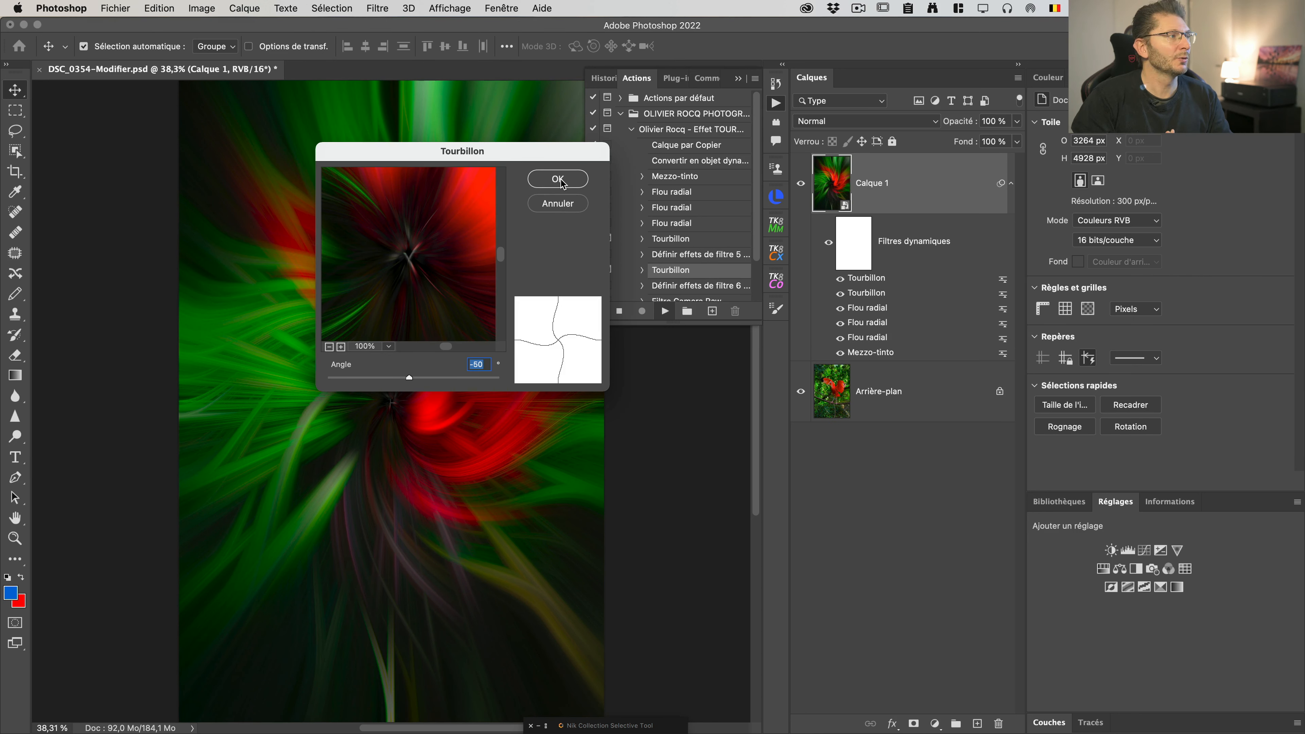
drag(411, 382, 406, 383)
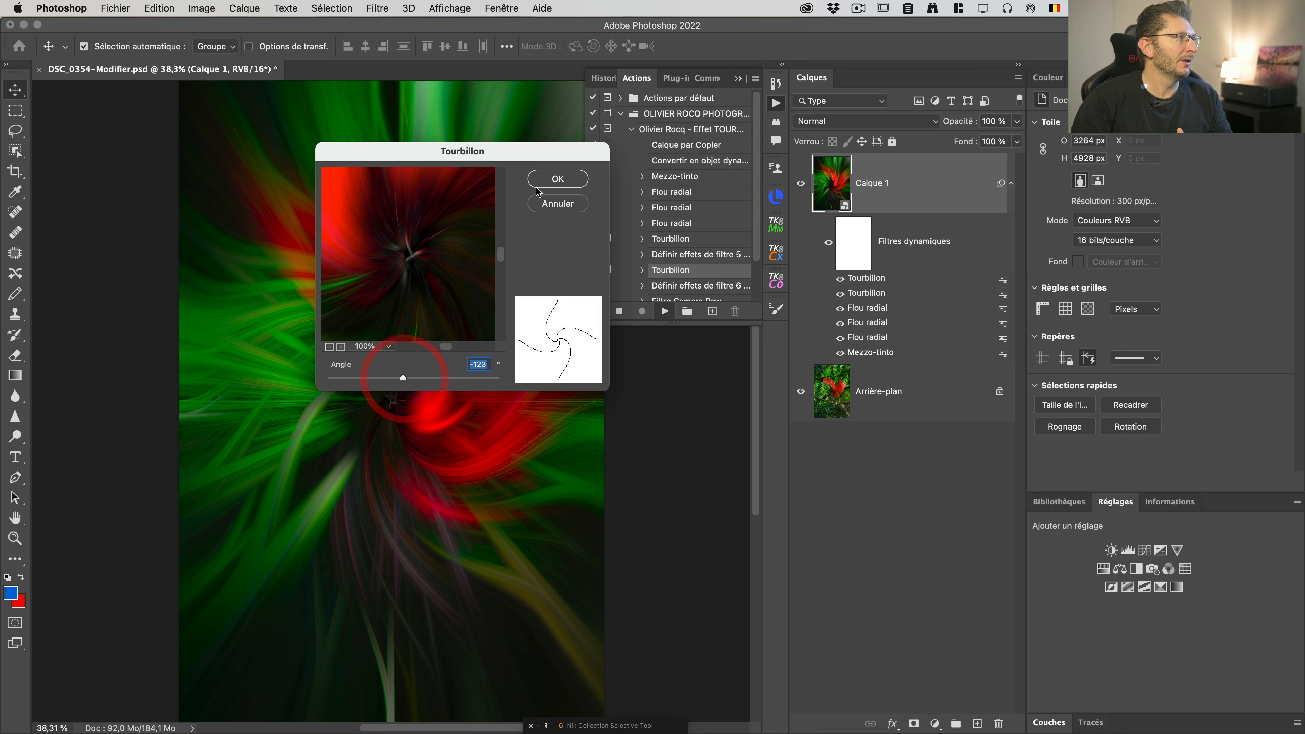
click(546, 180)
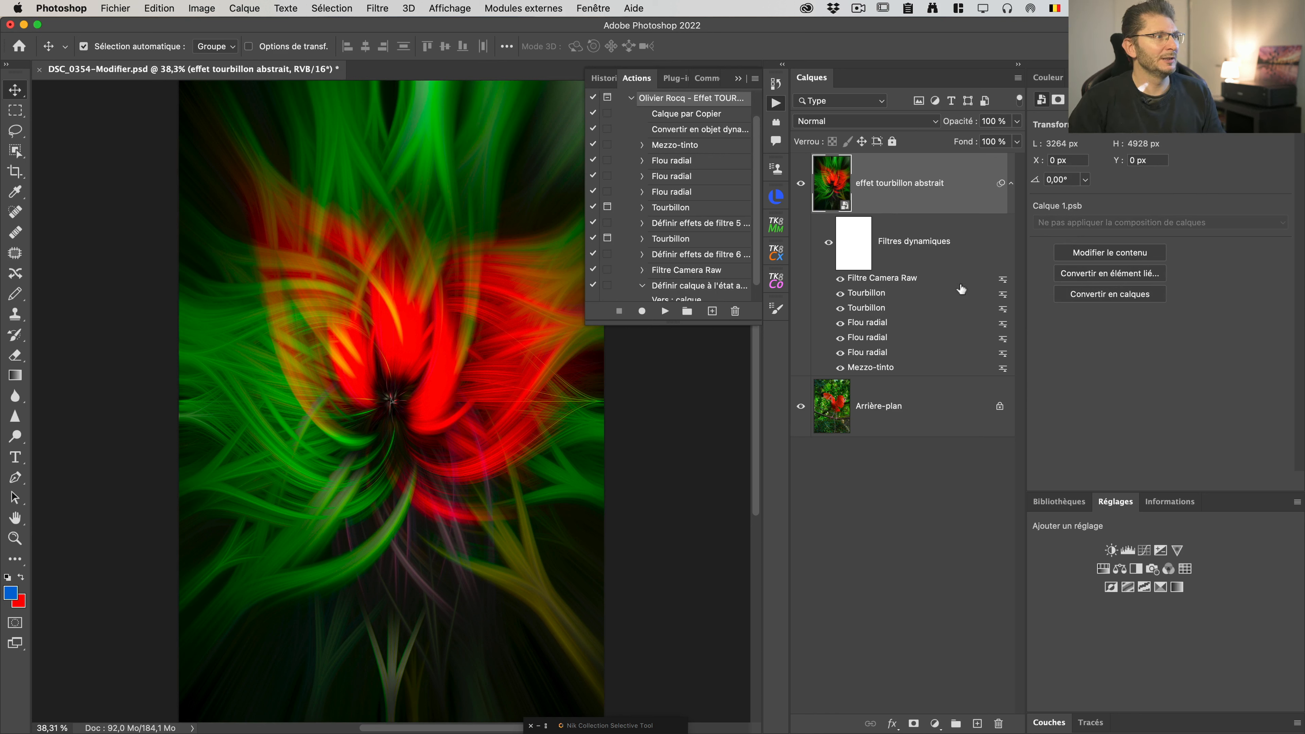
click(738, 75)
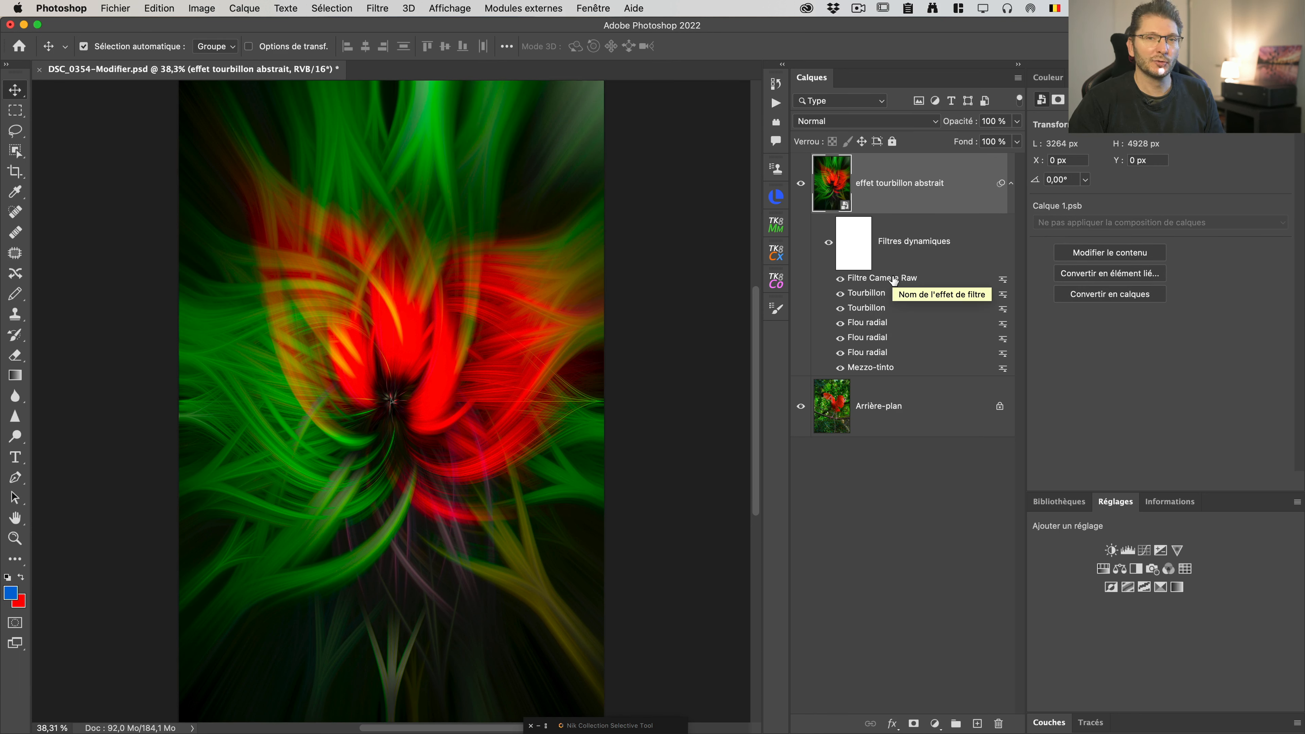
Edit the Camera Raw smart filter of the effet tourbillon abstrait layer, setting Tons clairs to -100 and reducing Contraste
double_click(895, 279)
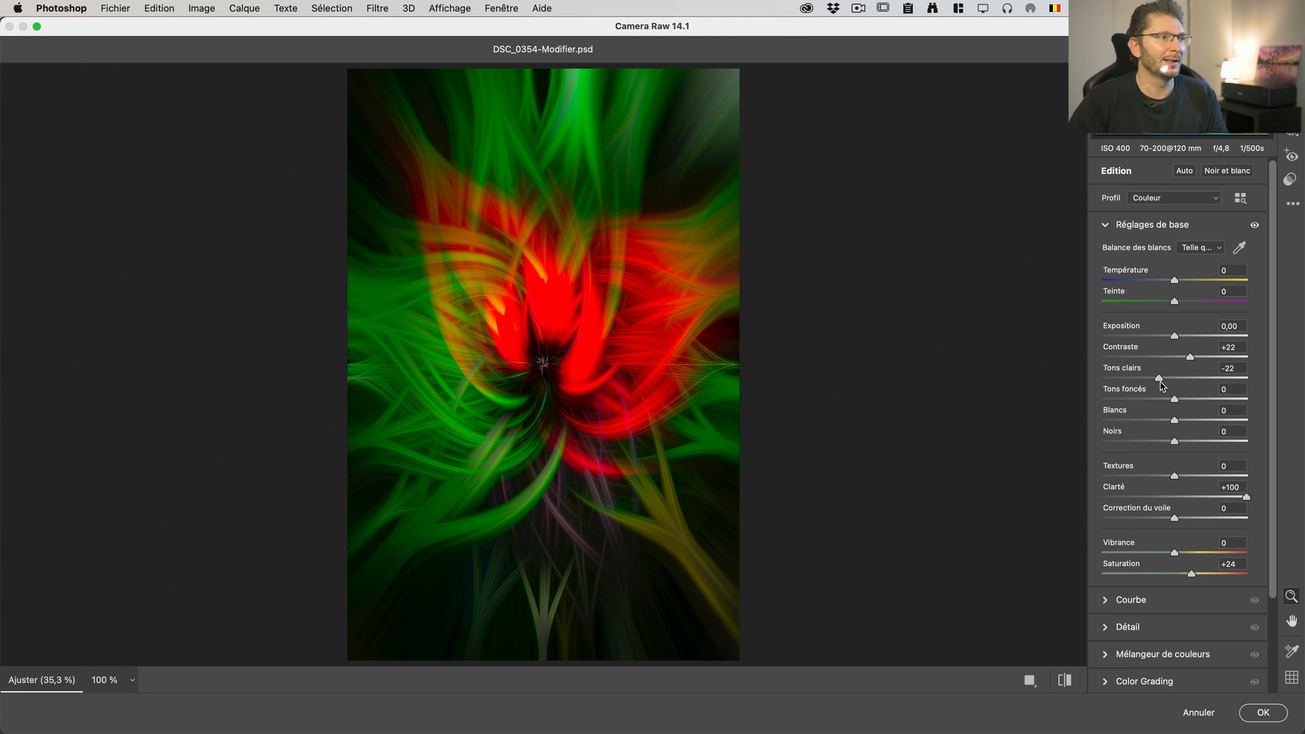
drag(1159, 379, 1084, 374)
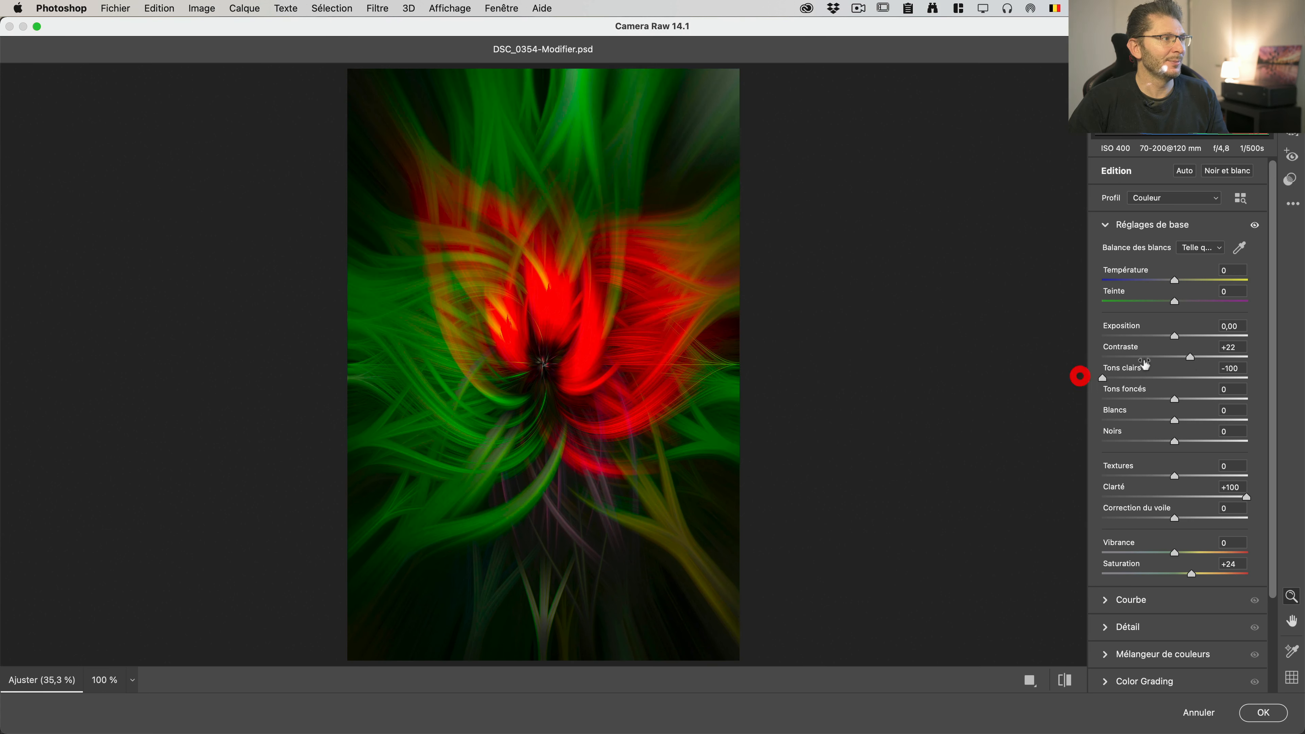
drag(1206, 356, 1174, 359)
Set the Etalonnage hues to -27 for primary blue and +60 for primary green, shift primary red toward pink, and apply the filter
scroll(1174, 358, down, 5)
click(1109, 679)
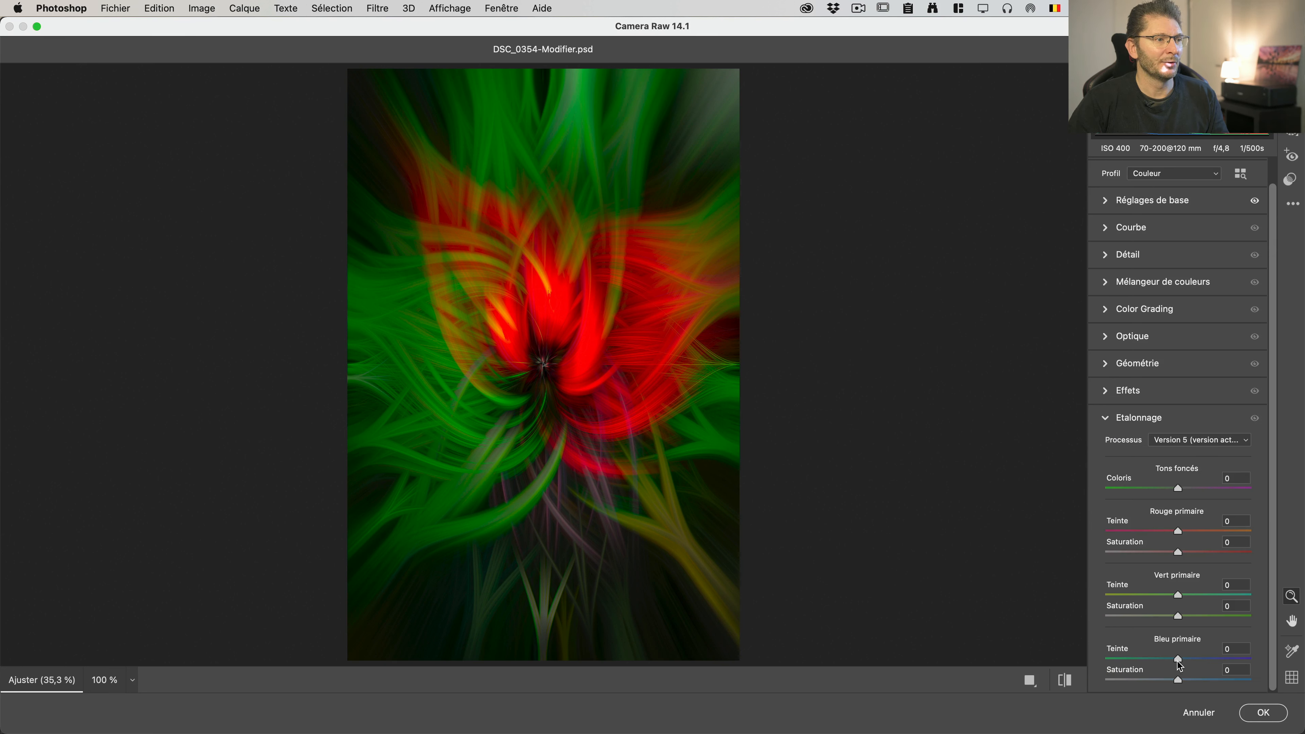
mouse_move(1179, 663)
mouse_down()
mouse_move(1199, 658)
mouse_move(1144, 657)
mouse_move(1159, 658)
mouse_up()
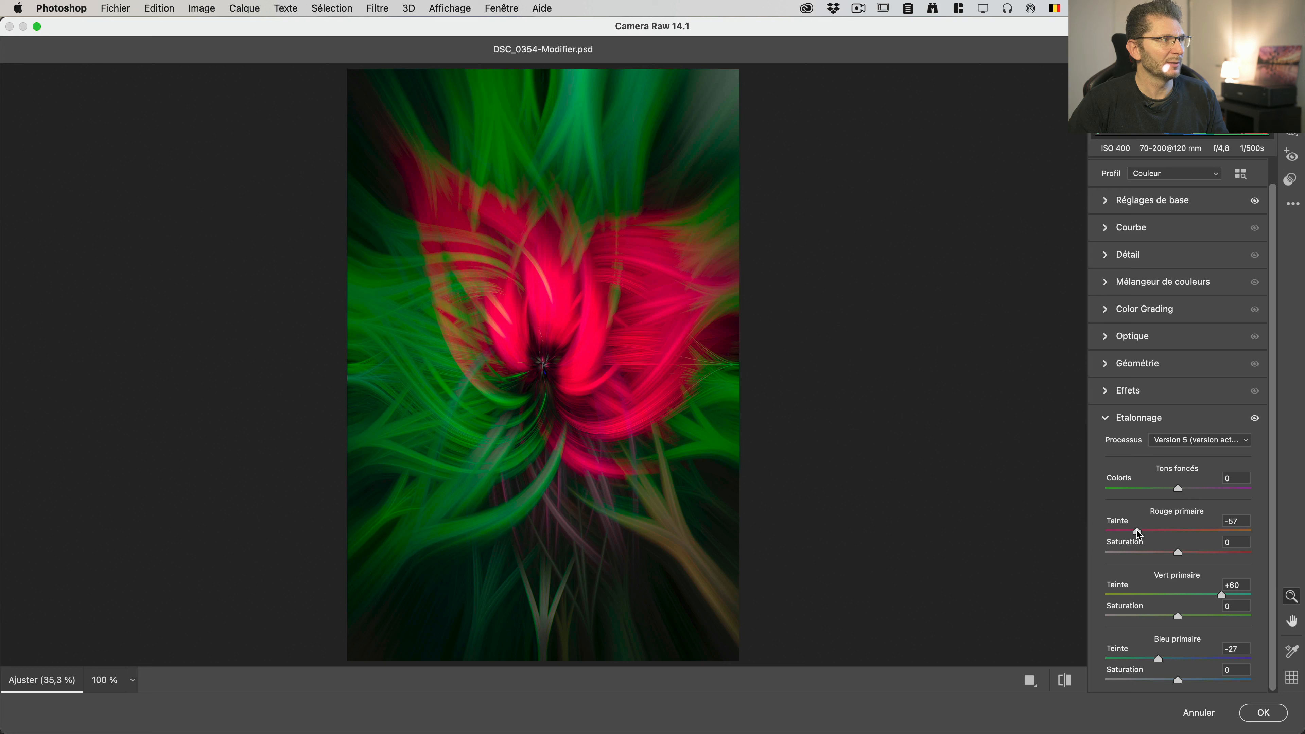
drag(1141, 534, 1163, 535)
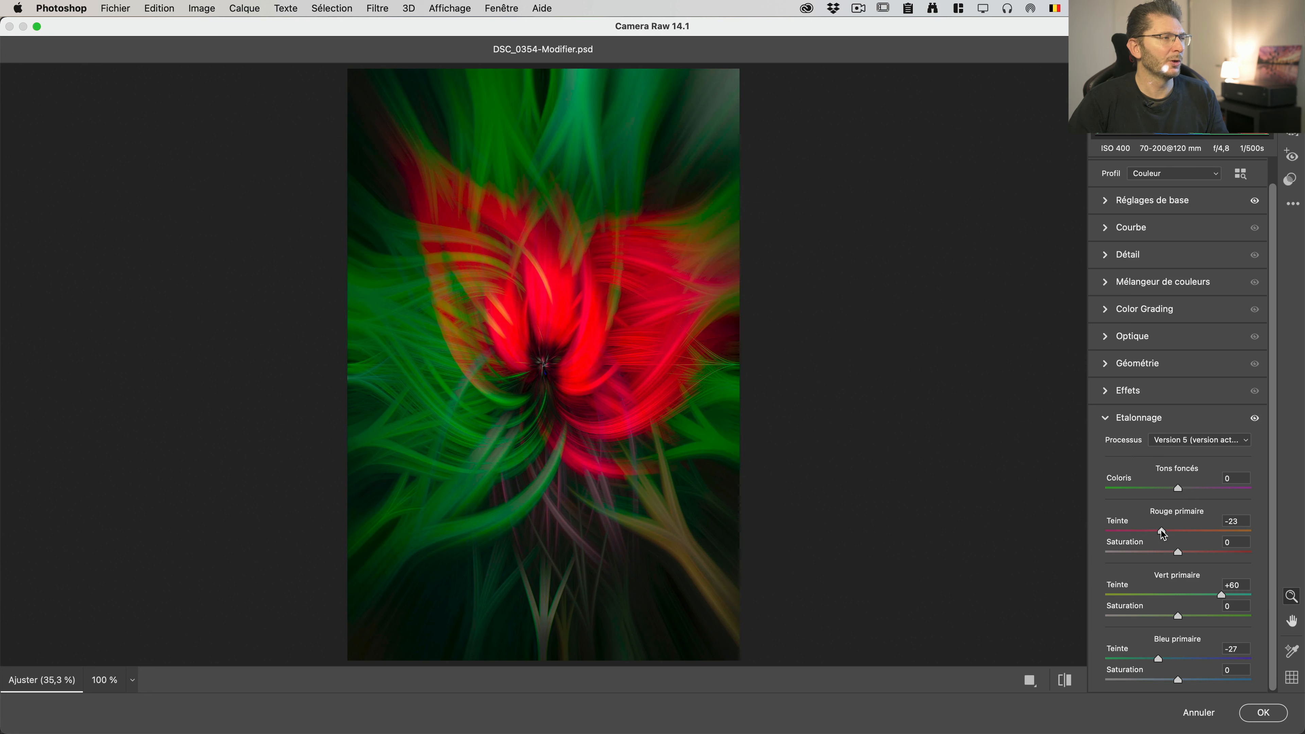
click(1263, 712)
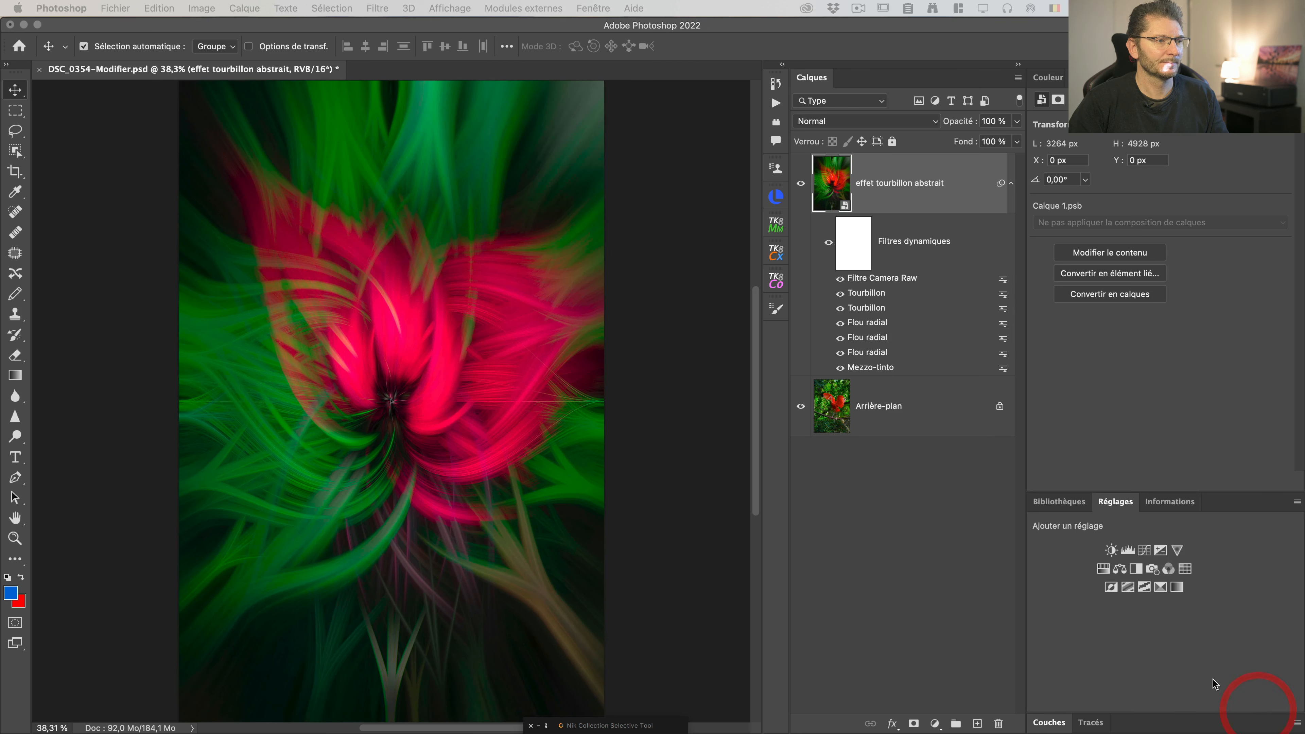
Add a second Camera Raw filter to the effet tourbillon abstrait layer and strongly raise Clarté in the Réglages de base
click(376, 7)
mouse_move(445, 187)
click(447, 113)
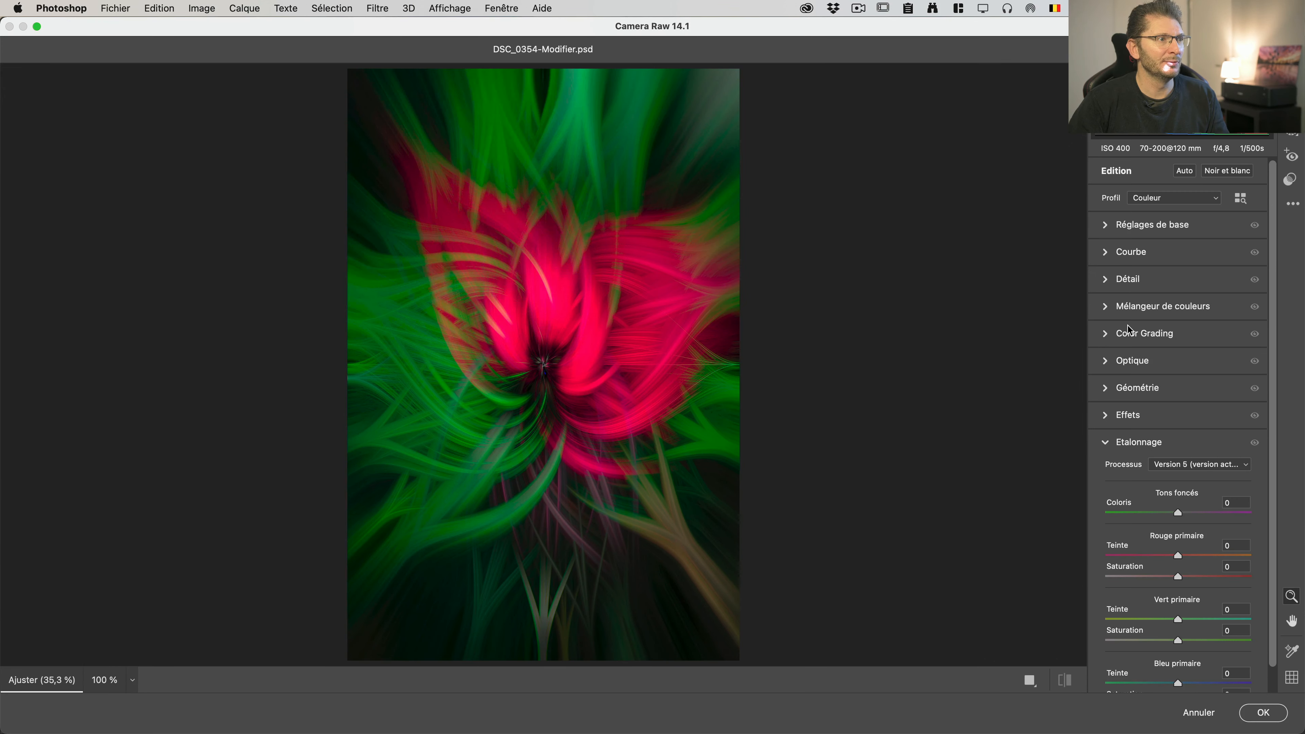
click(1107, 225)
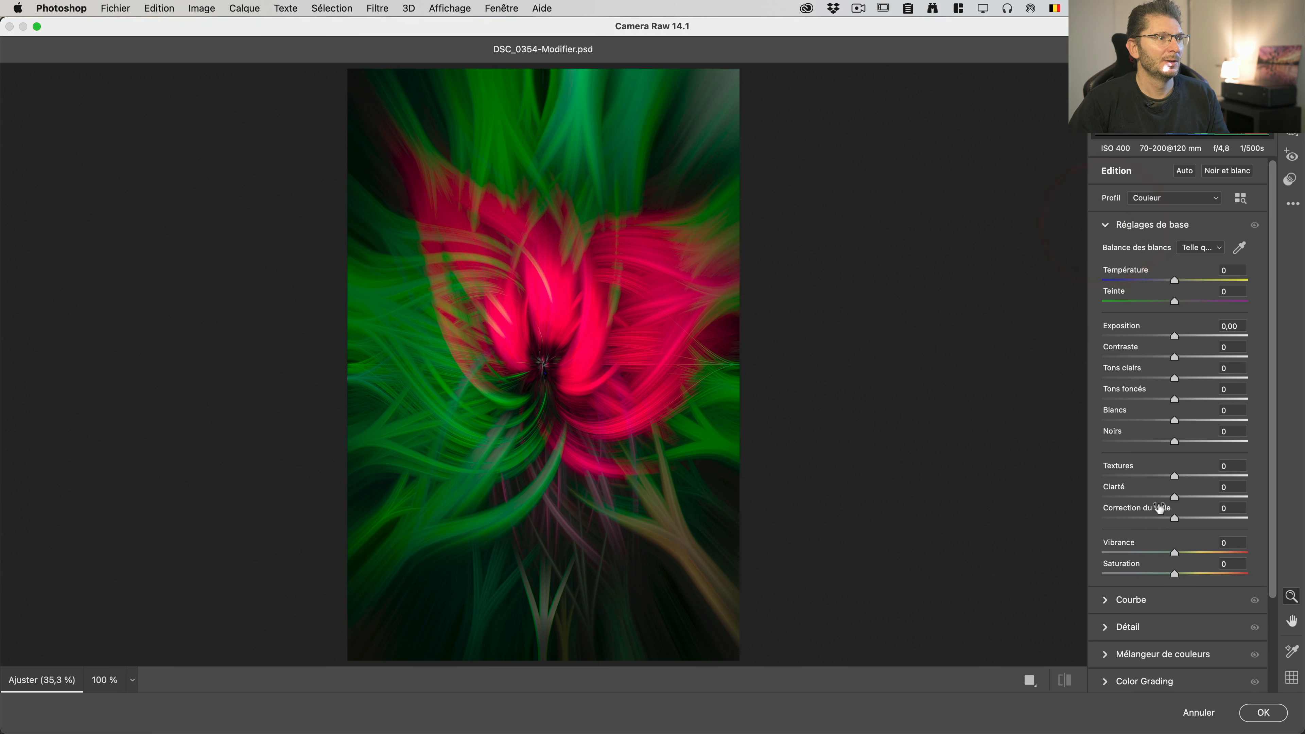
drag(1176, 498, 1274, 492)
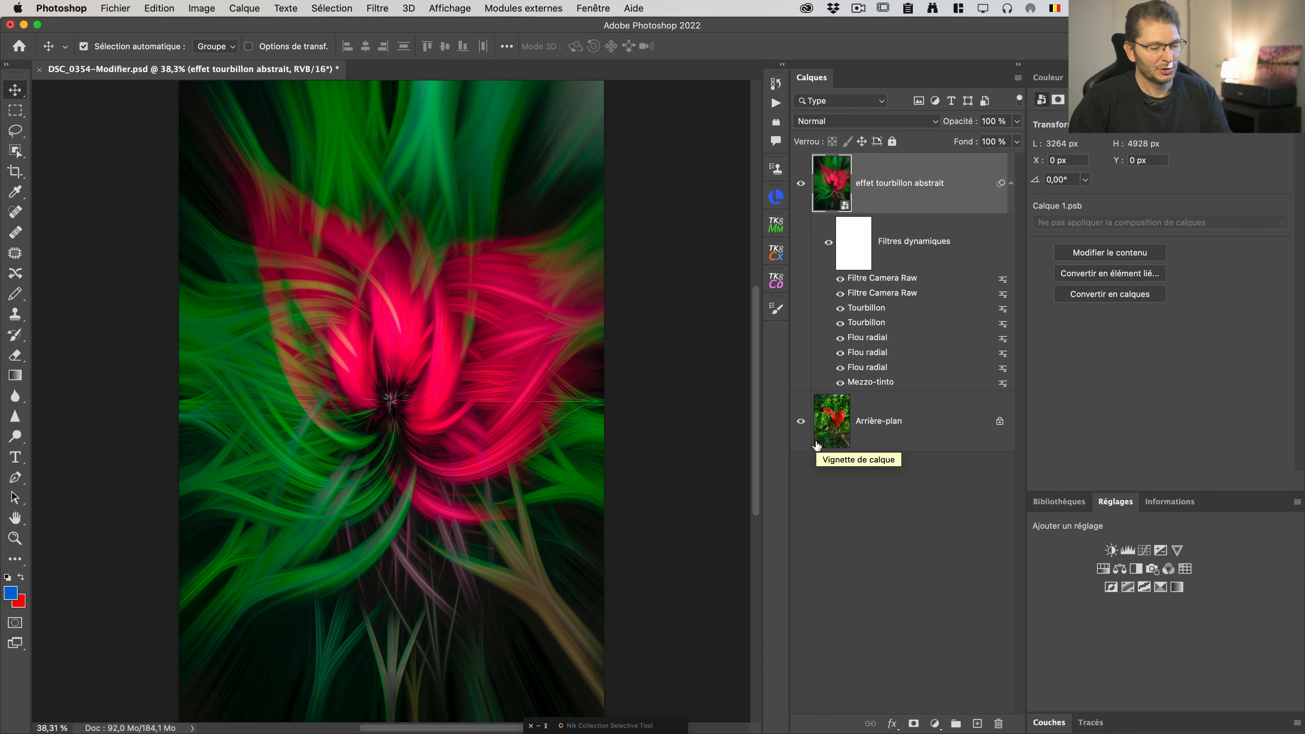
Switch to Lightroom Classic and open the lizard photo DSC_0193-Modifier in Photoshop, keeping its embedded ProPhoto RGB profile
key(super+Tab)
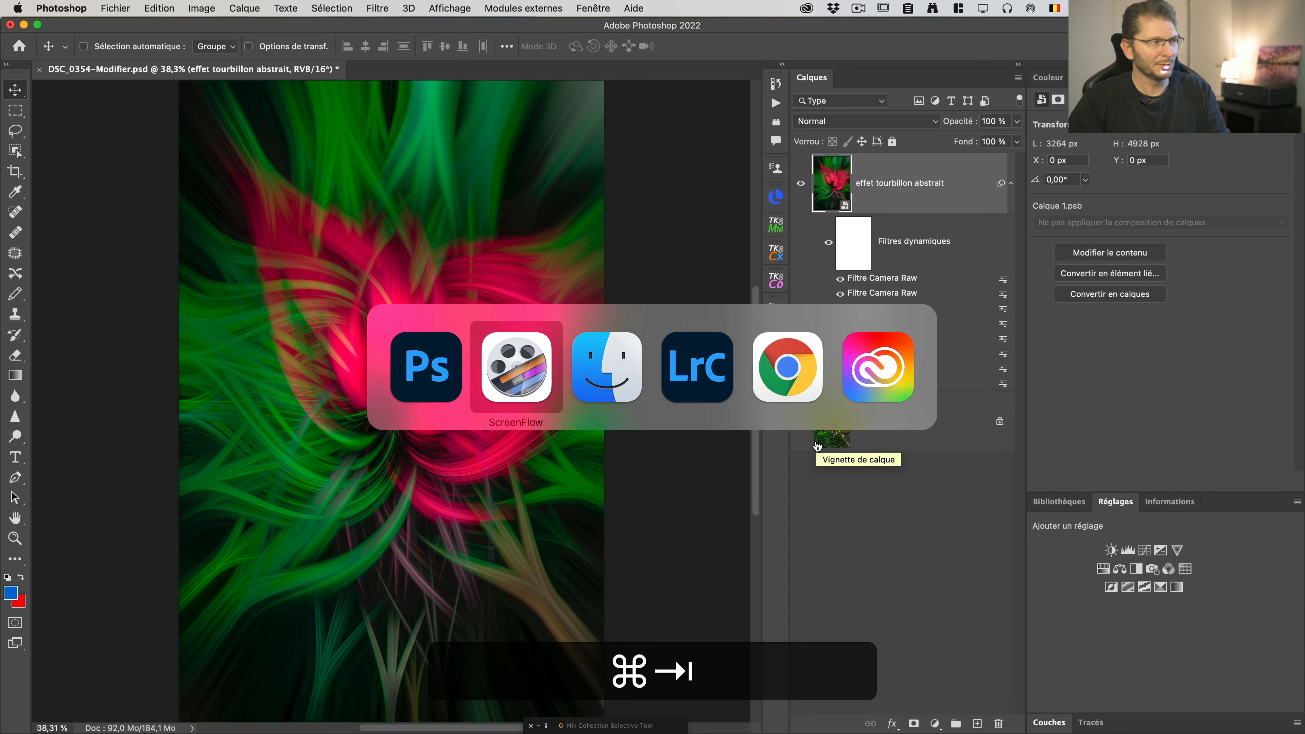
key(super+Tab)
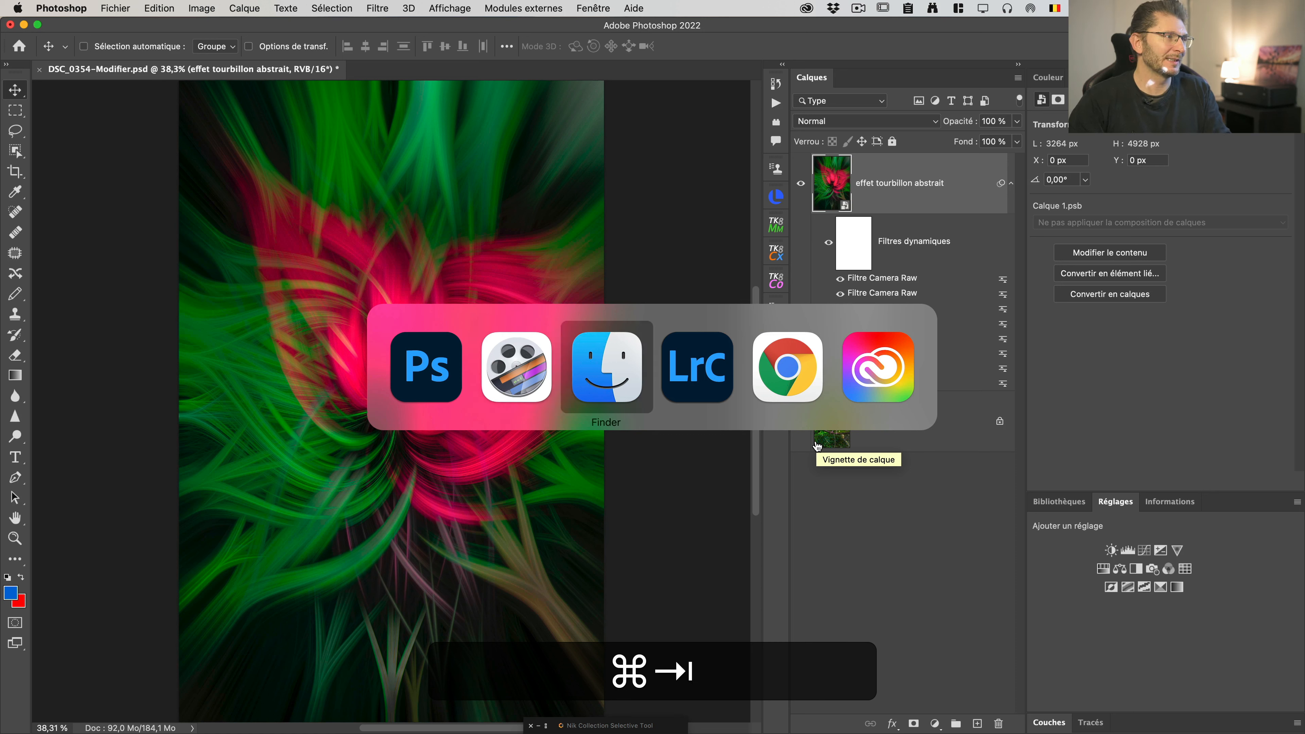
key(super+Tab)
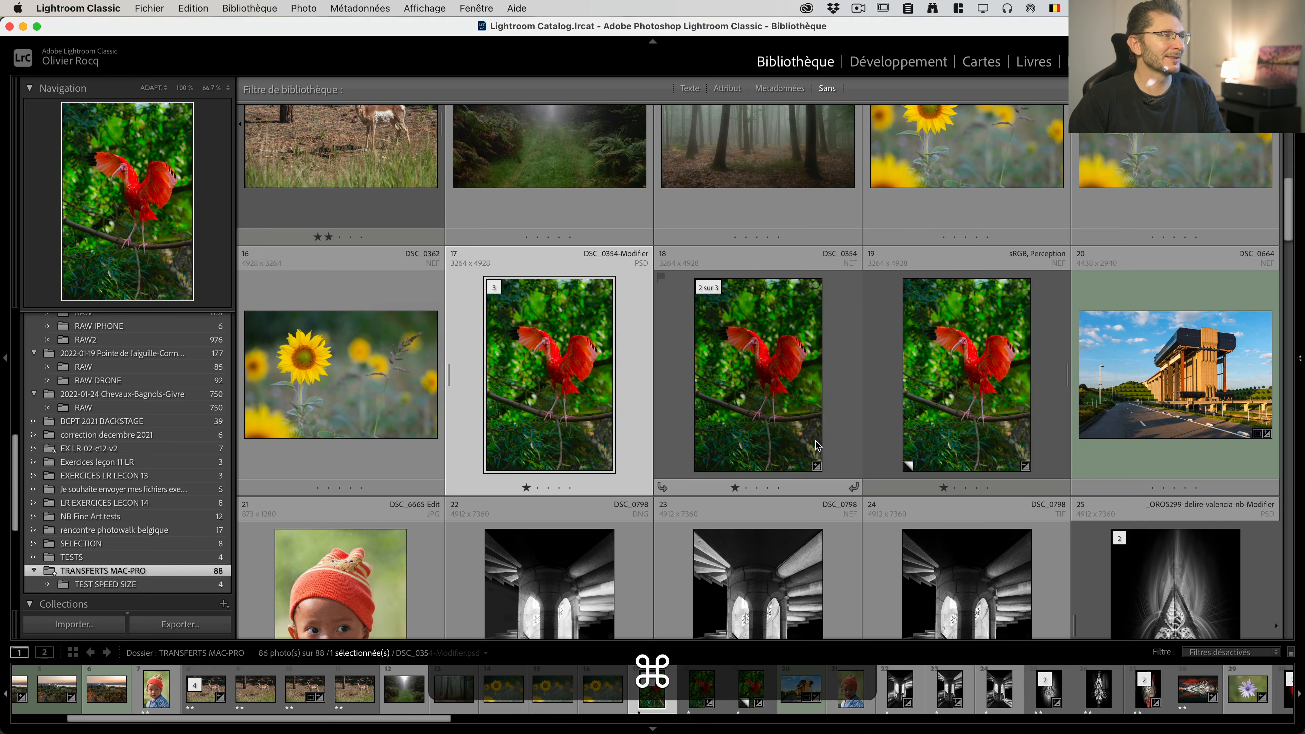
scroll(668, 283, up, 10)
click(599, 262)
key(super+e)
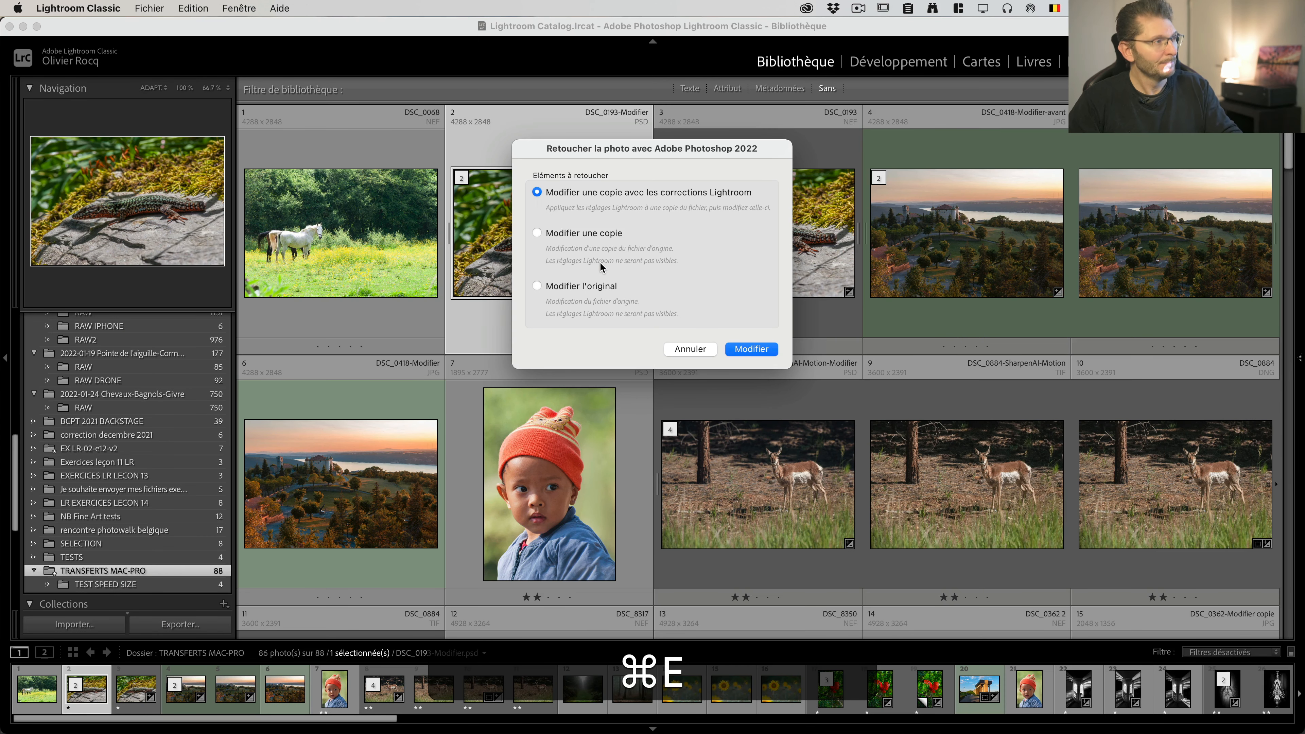
click(751, 349)
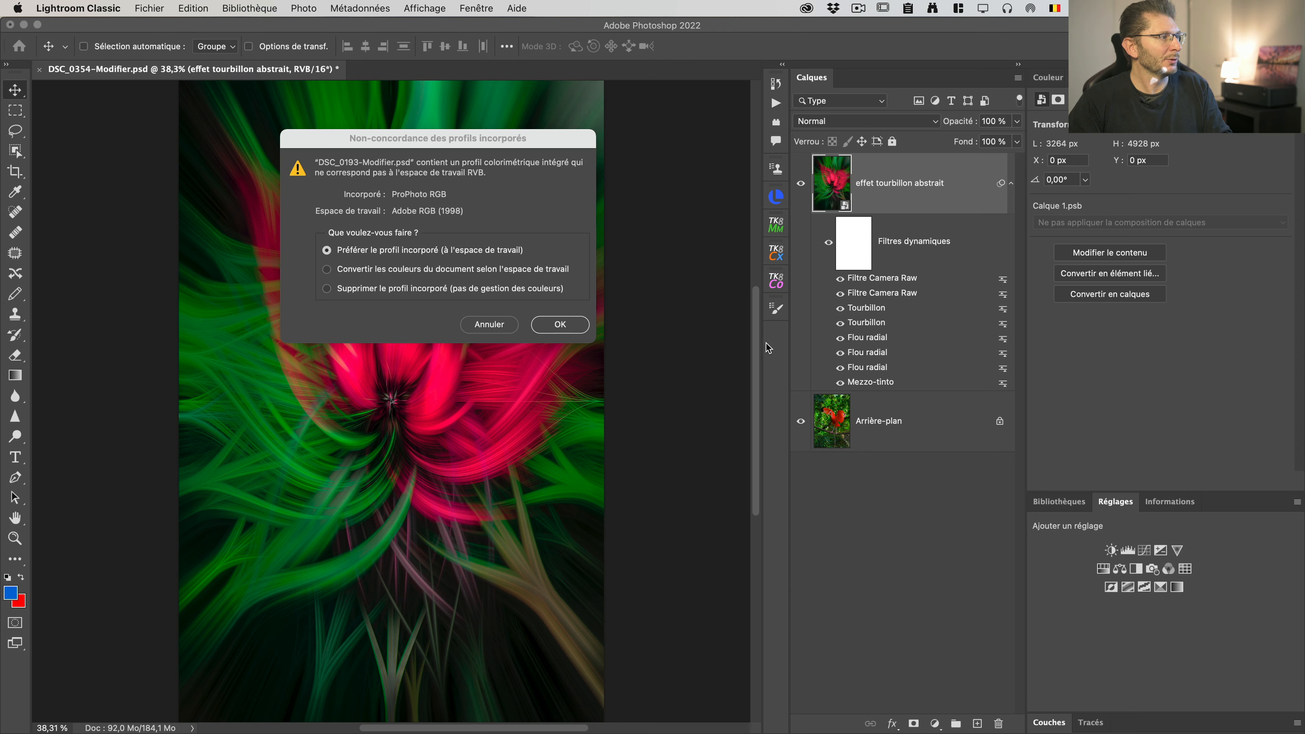
click(555, 323)
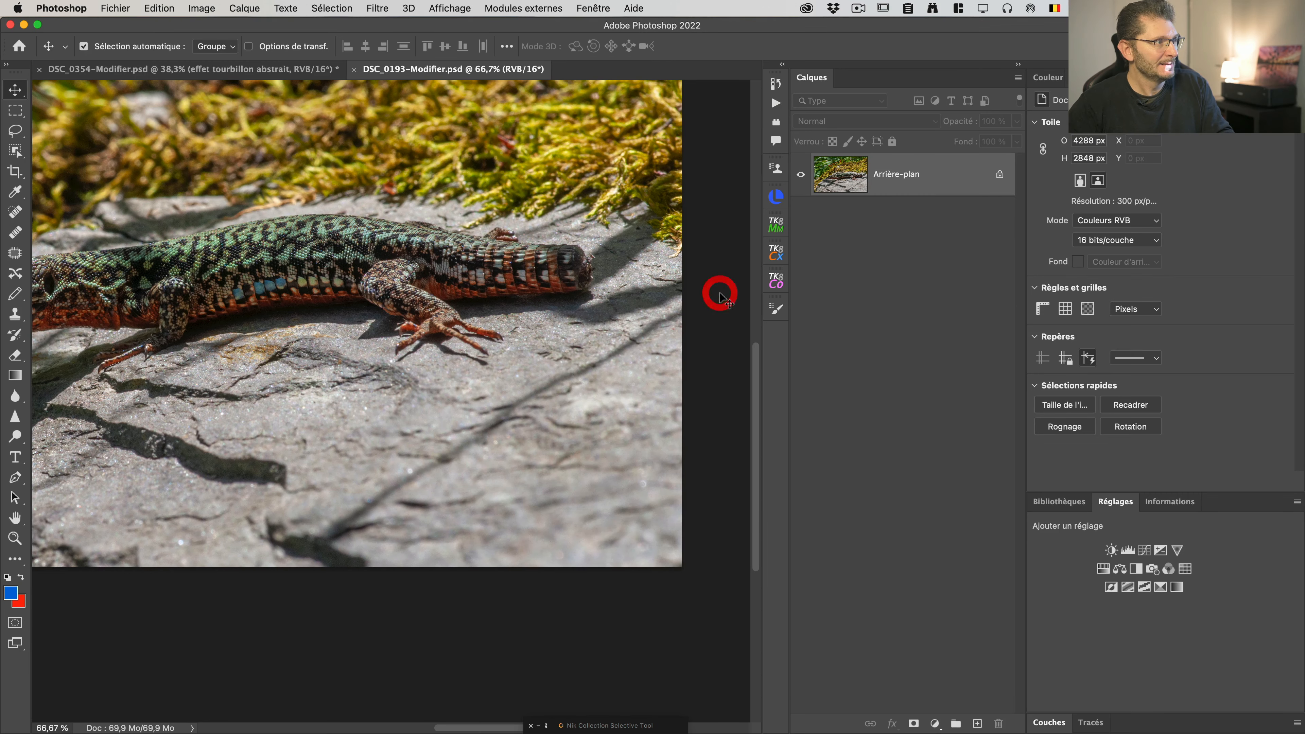
Run the "Effet TOUR..." action on the whole lizard photo, accepting Tourbillon angles of 50° and -50°, and close the action list
key(super+shift+0)
click(776, 103)
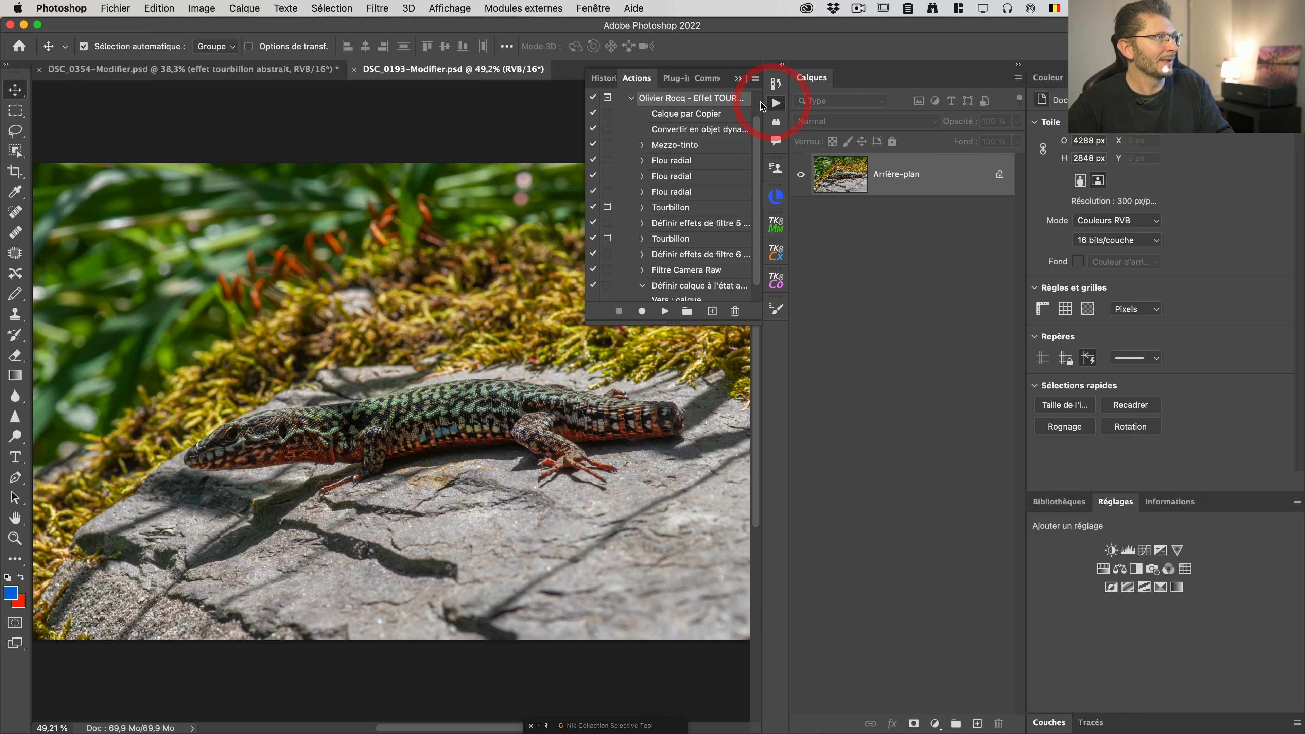
click(664, 311)
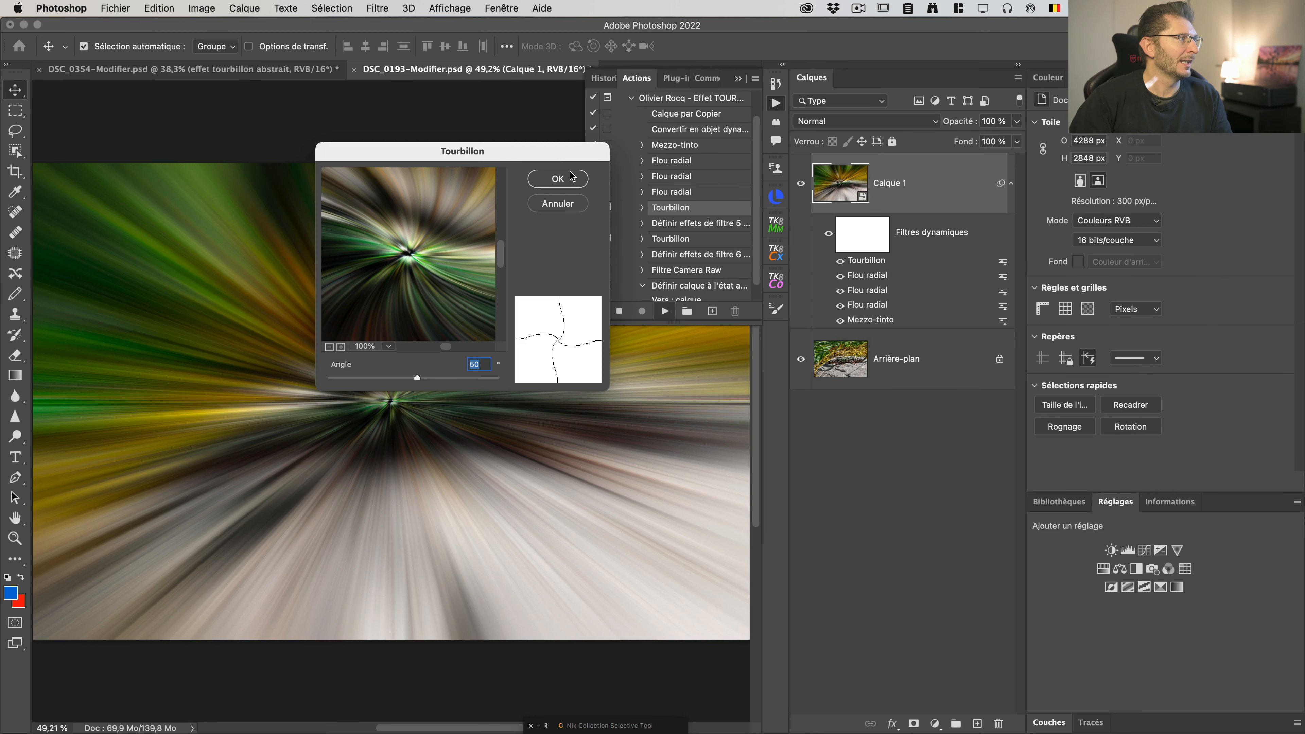
click(553, 185)
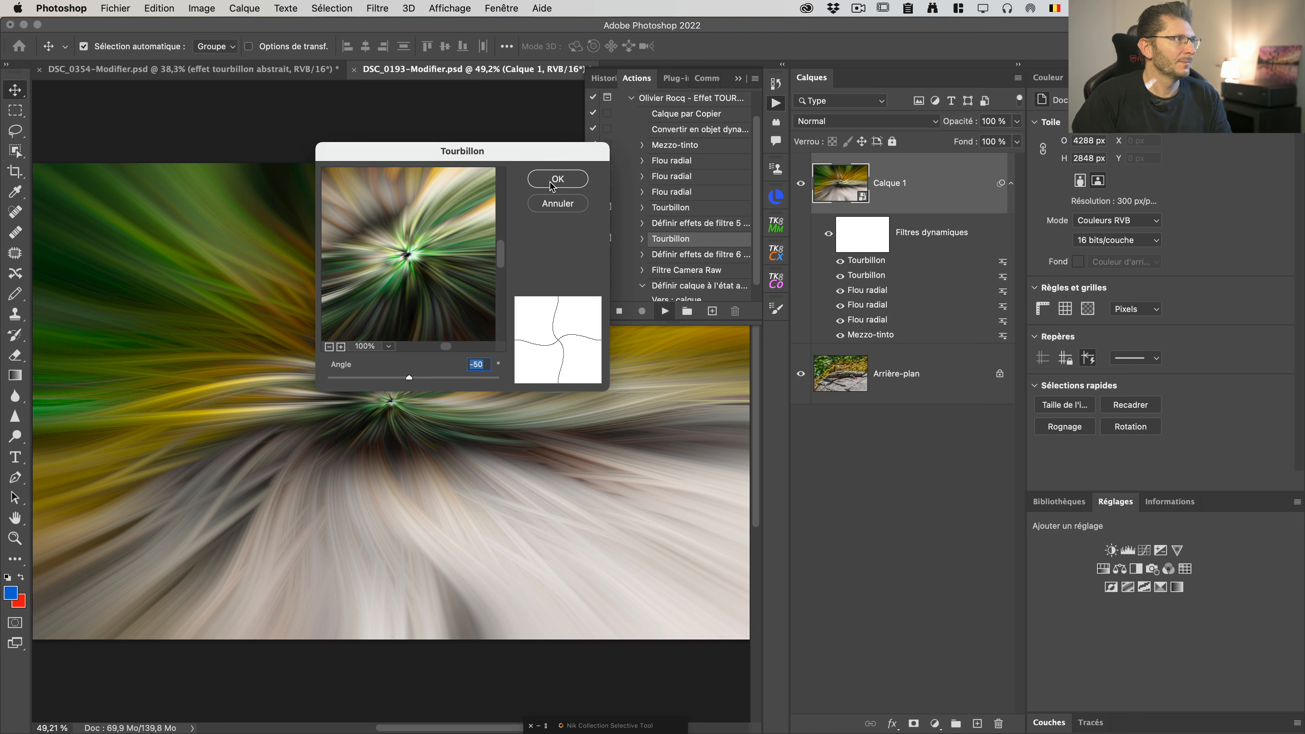
click(552, 184)
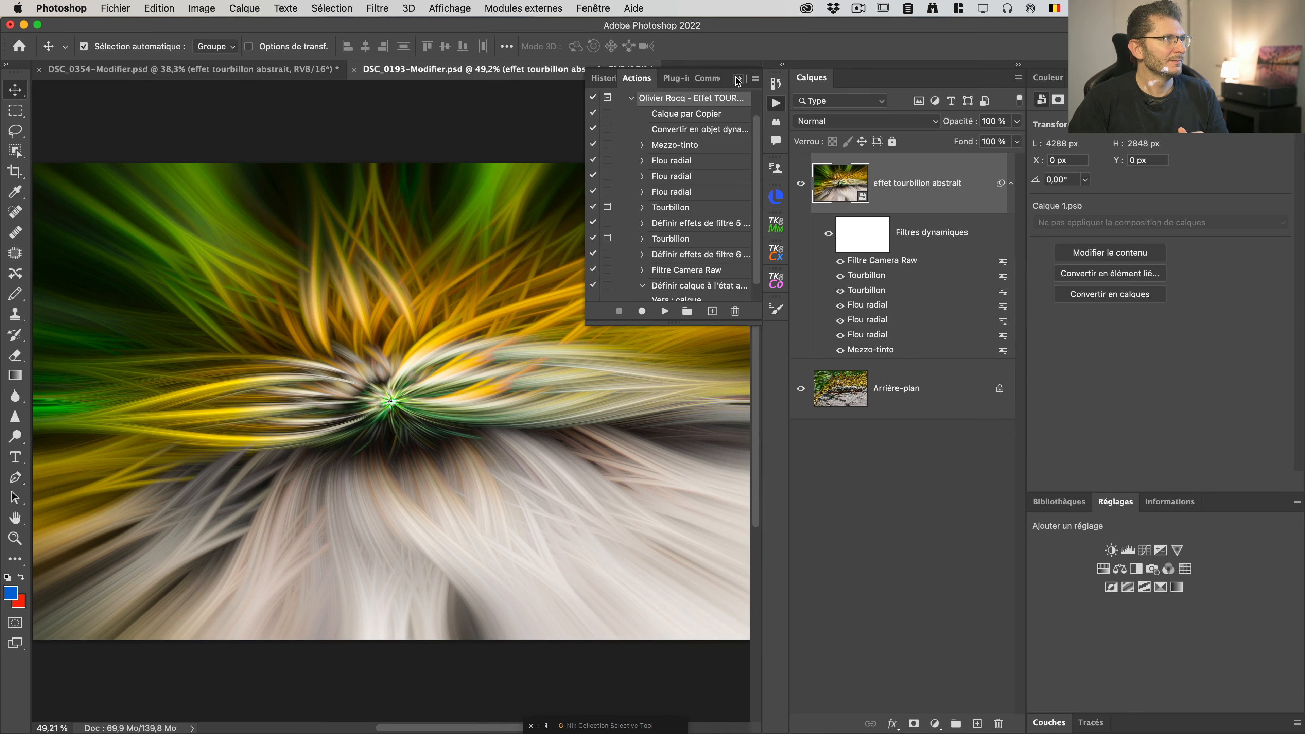
click(737, 78)
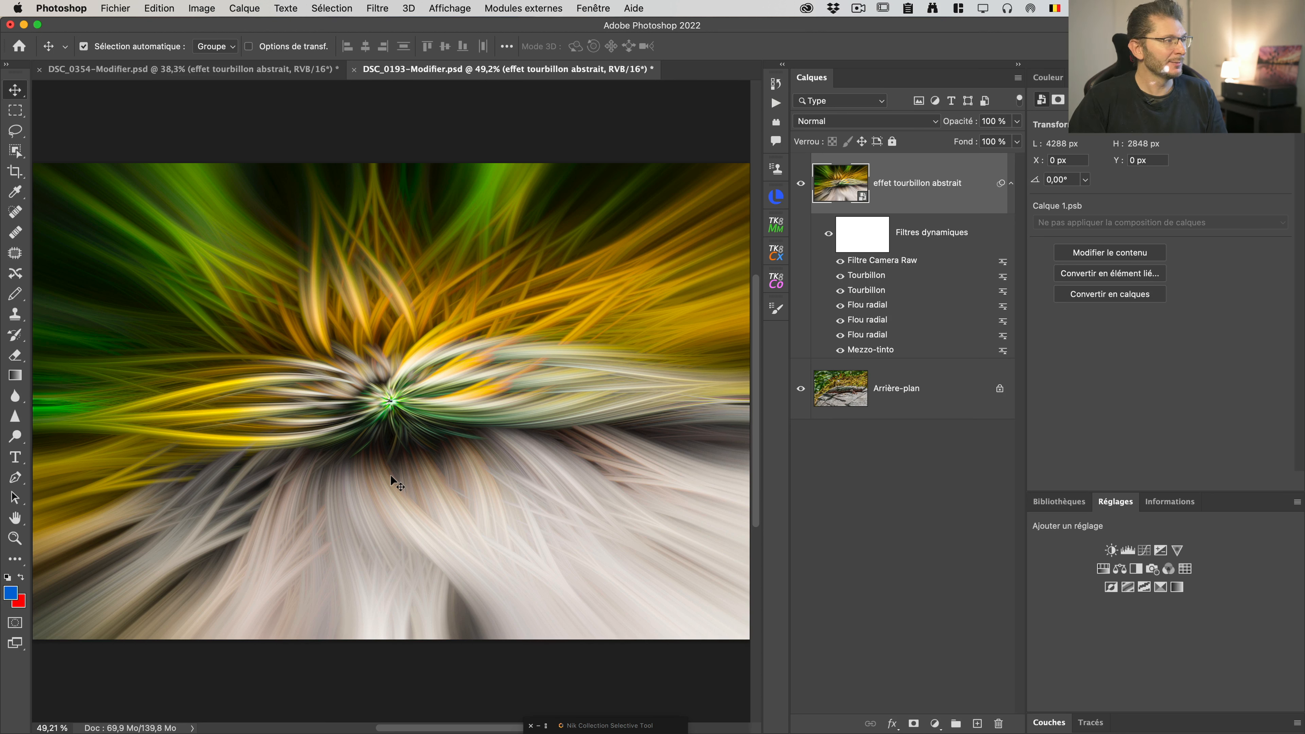
Duplicate the effet tourbillon abstrait layer as an independent smart object copy and flip the copy with Symétrie axe vertical
right_click(918, 200)
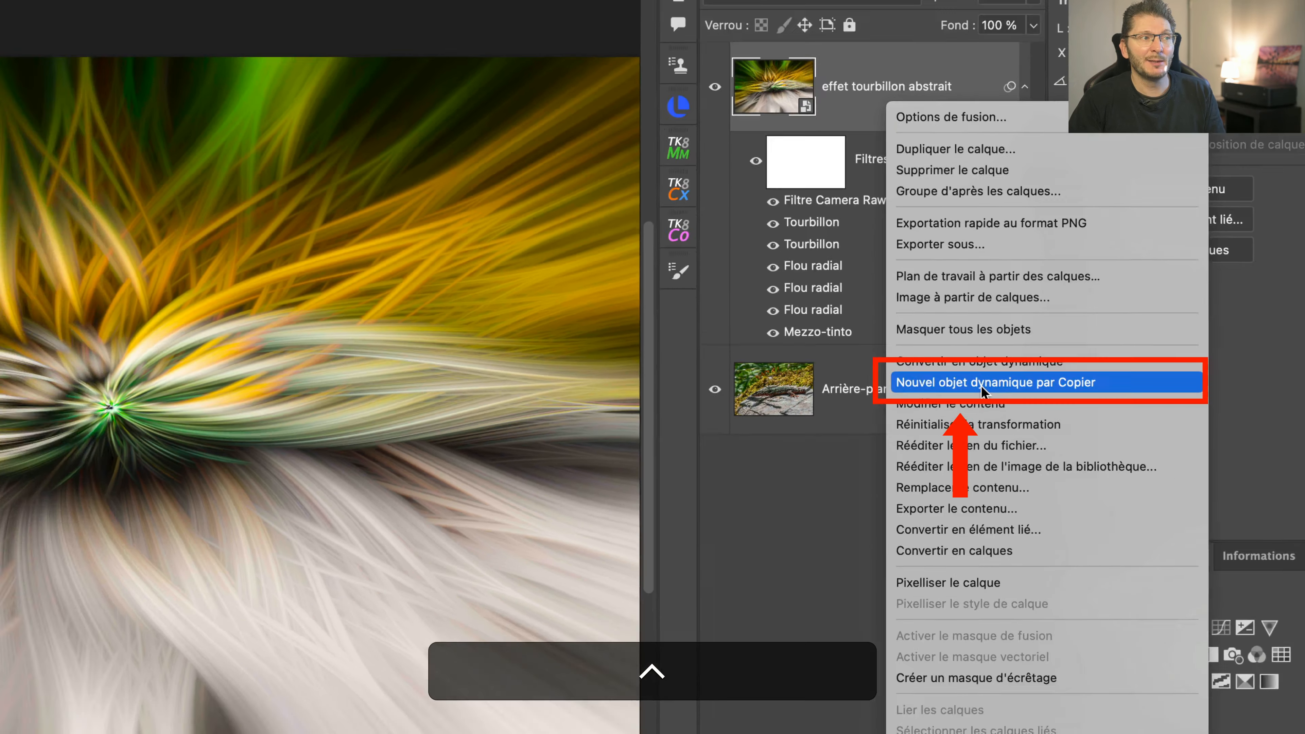
click(981, 385)
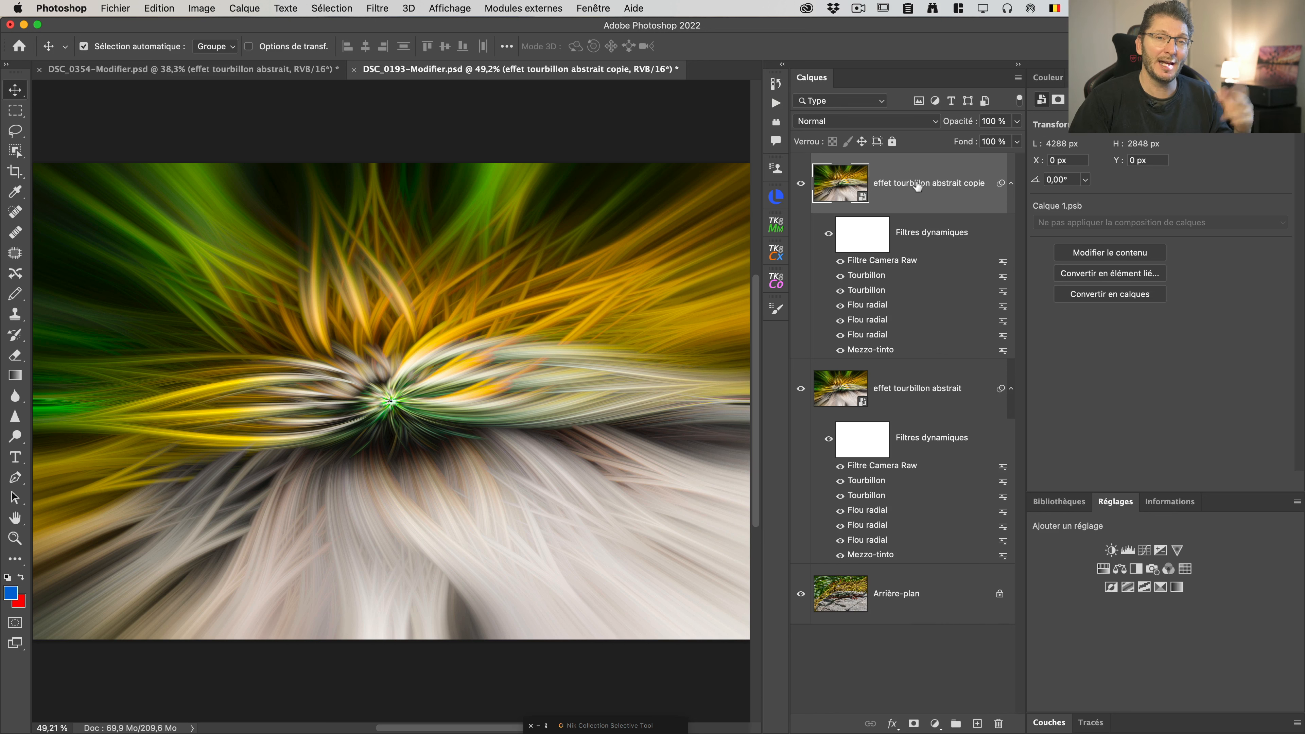
click(157, 9)
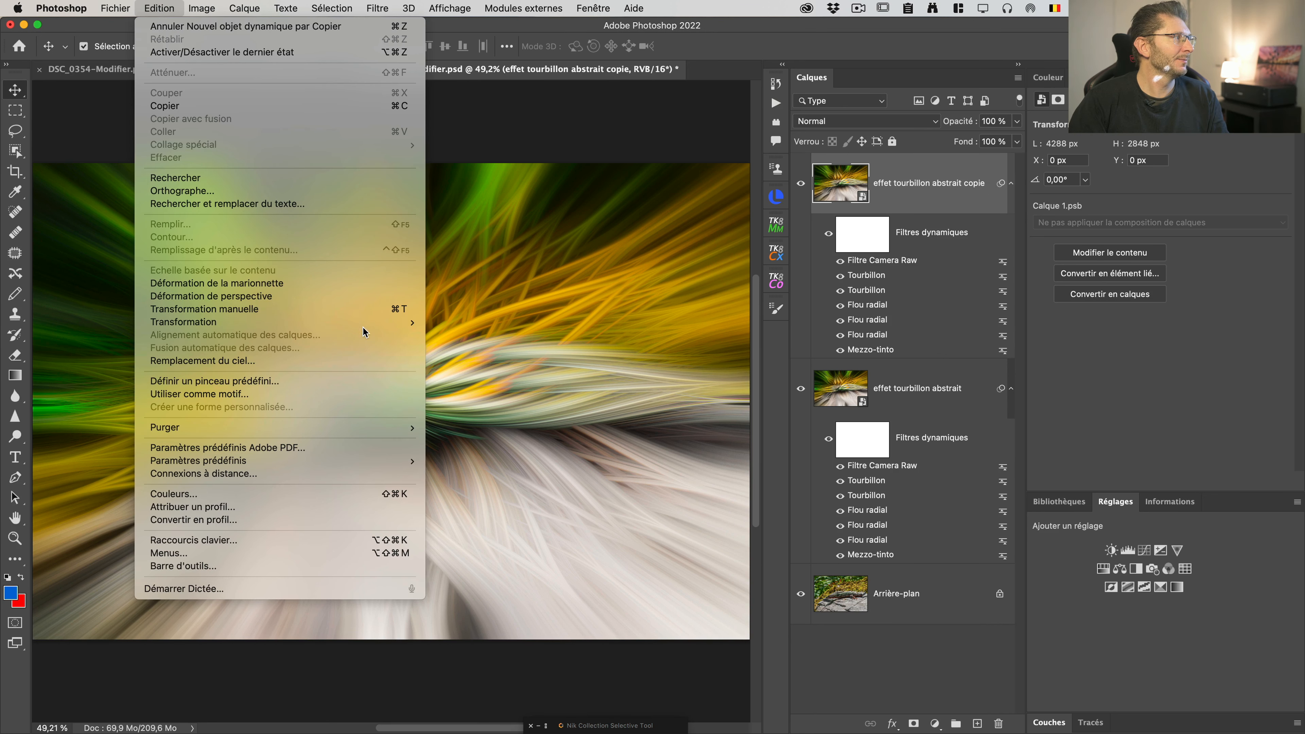
mouse_move(364, 328)
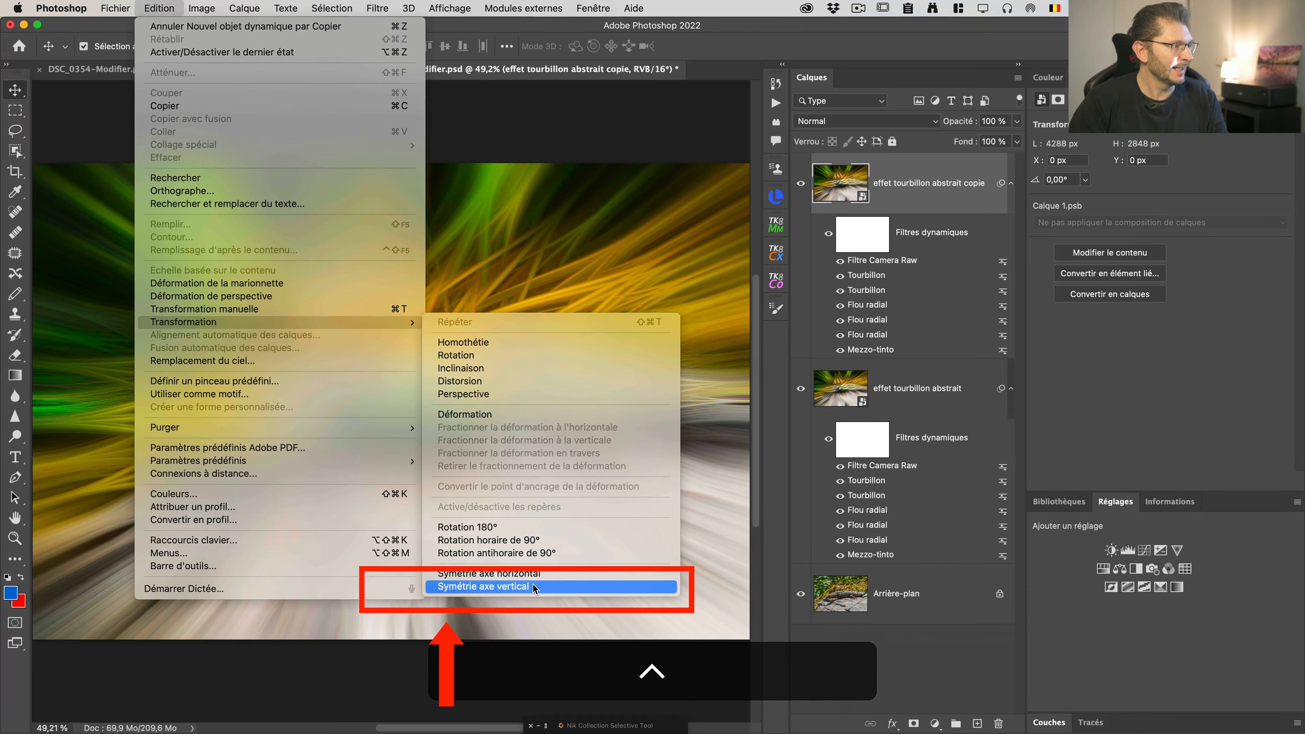
click(532, 586)
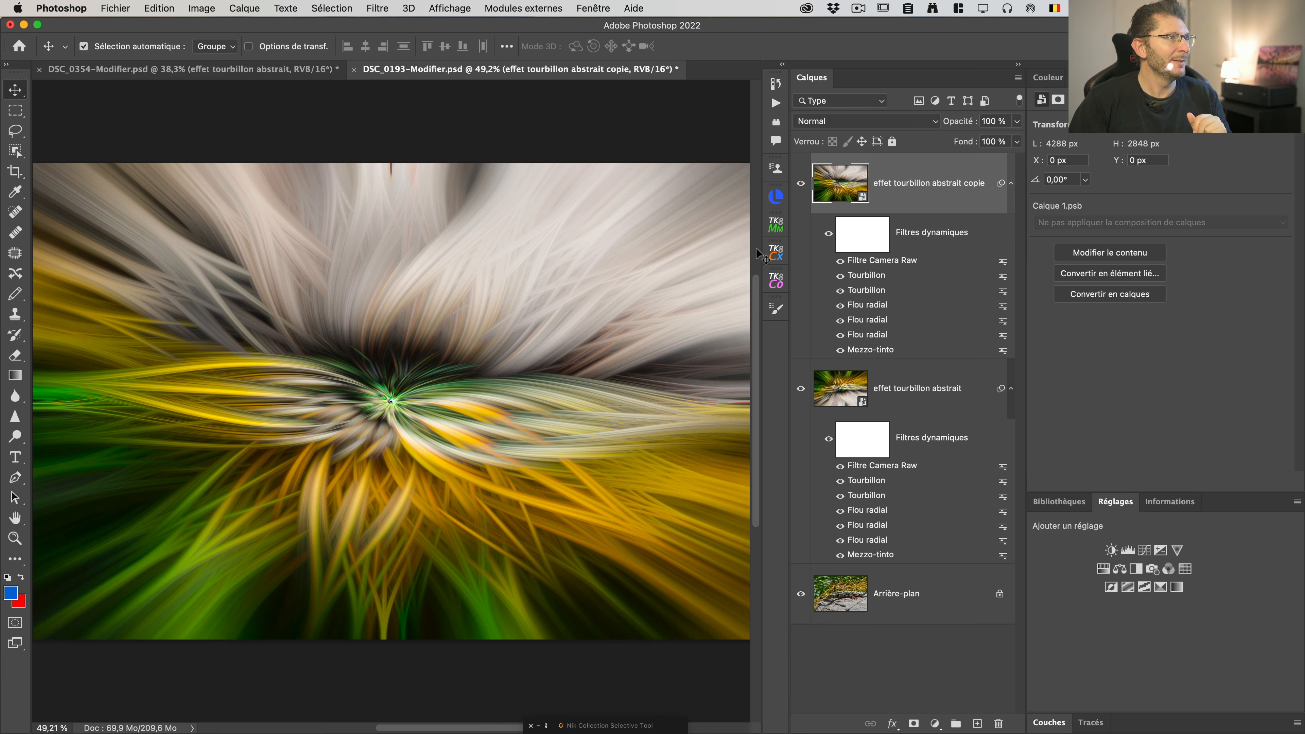
Try the Lumière ponctuelle blend mode on the flipped copy and compare the image with and without that layer
click(845, 122)
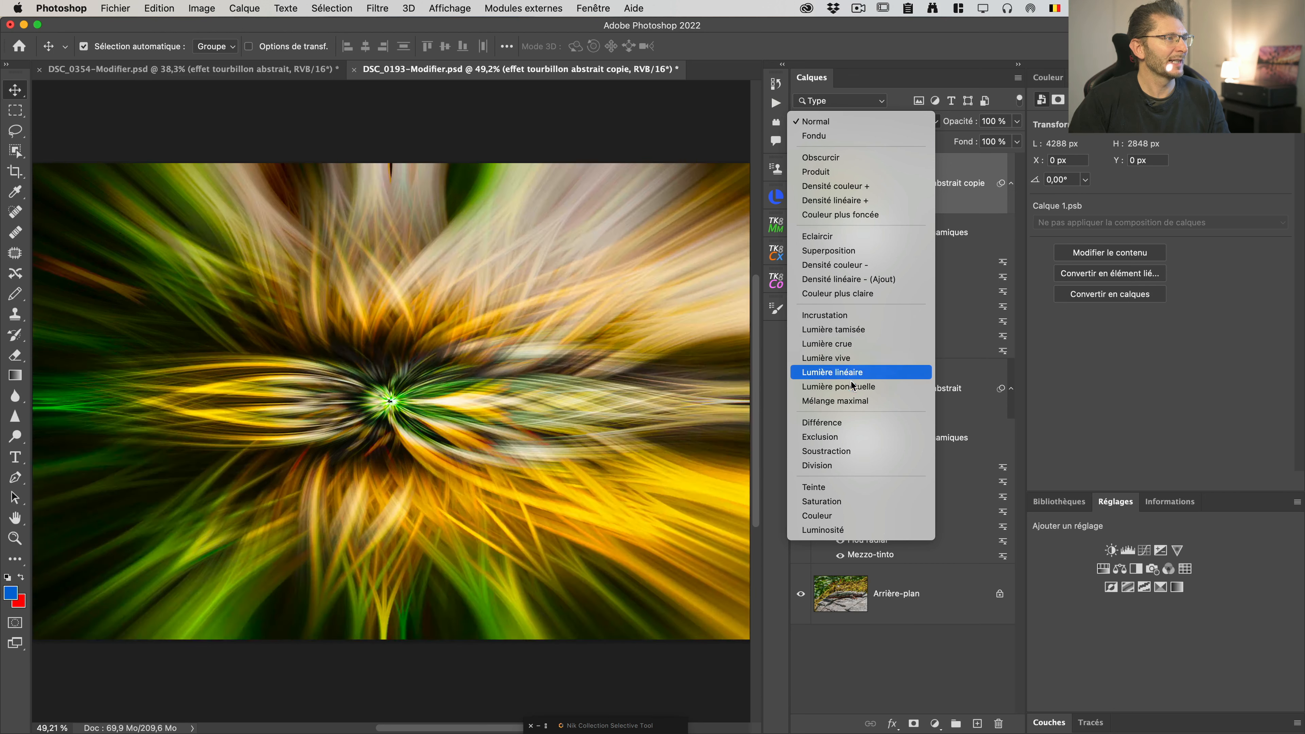
click(852, 391)
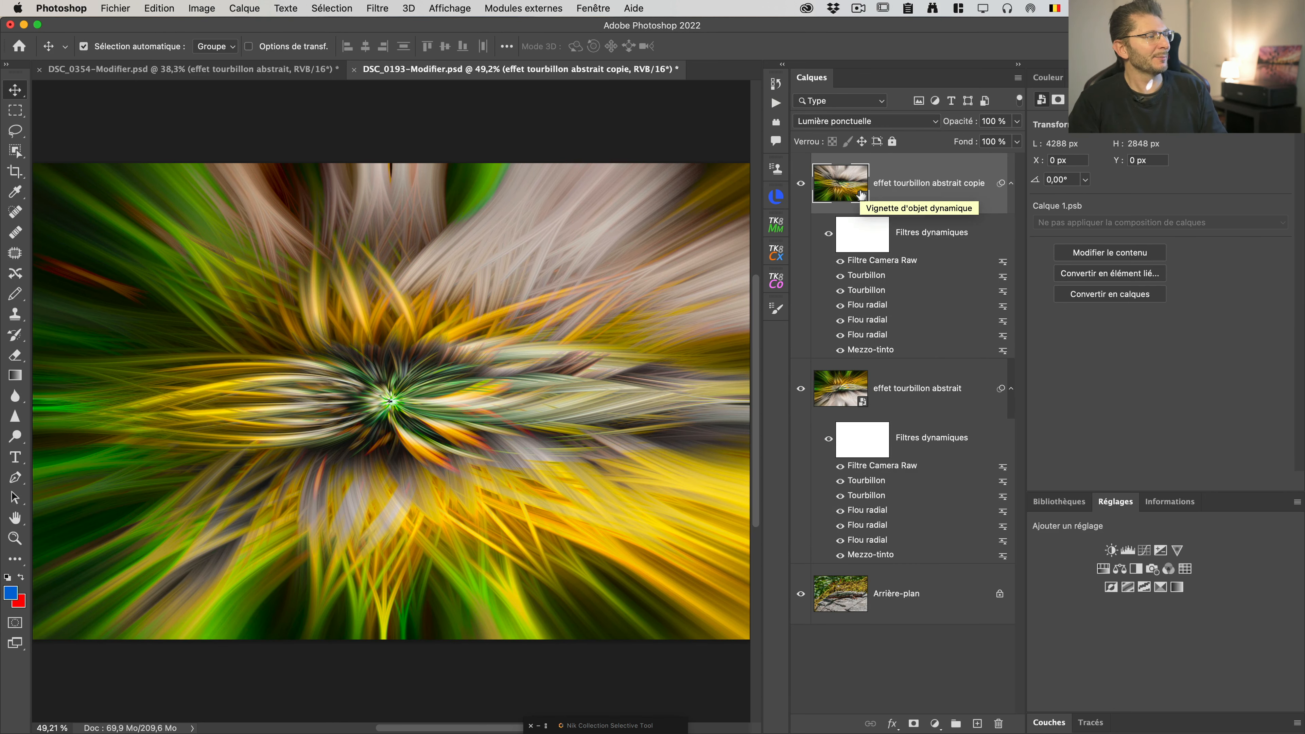
click(801, 184)
click(801, 184)
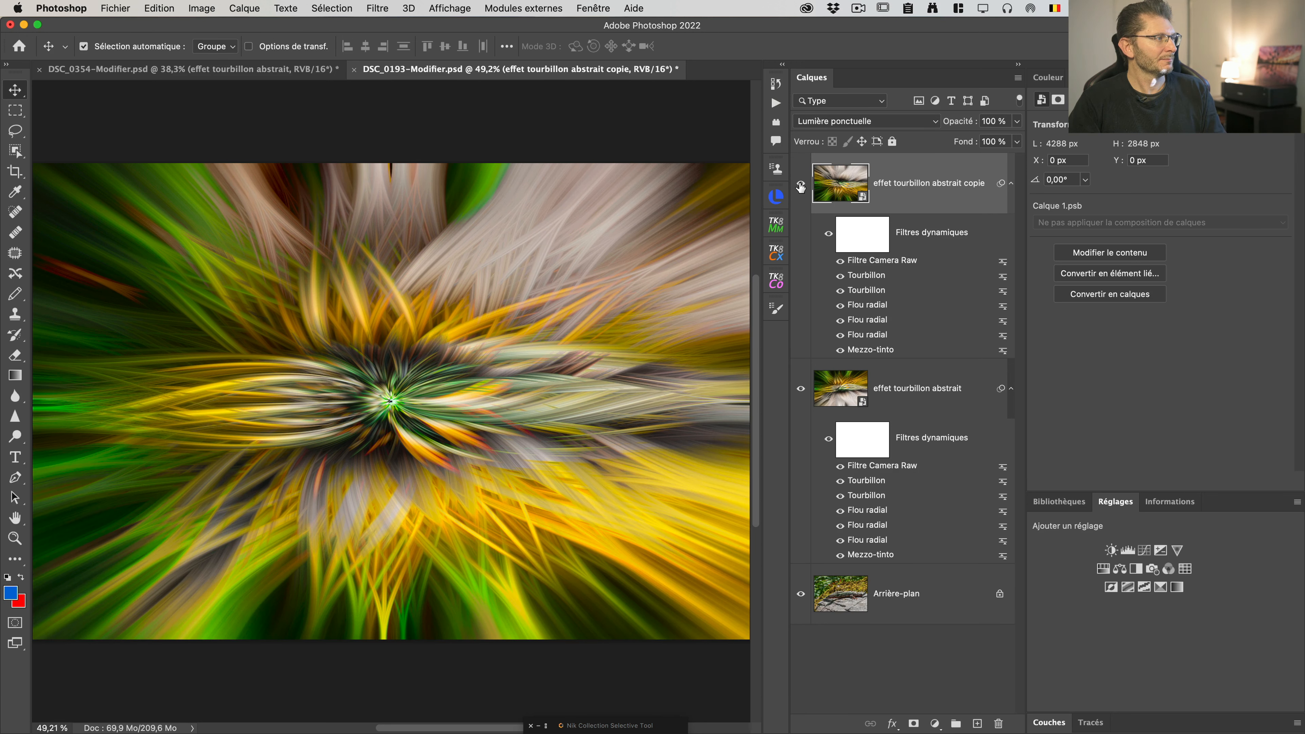
Set the flipped copy's blend mode to Lumière crue and compare the image with and without that layer
click(812, 124)
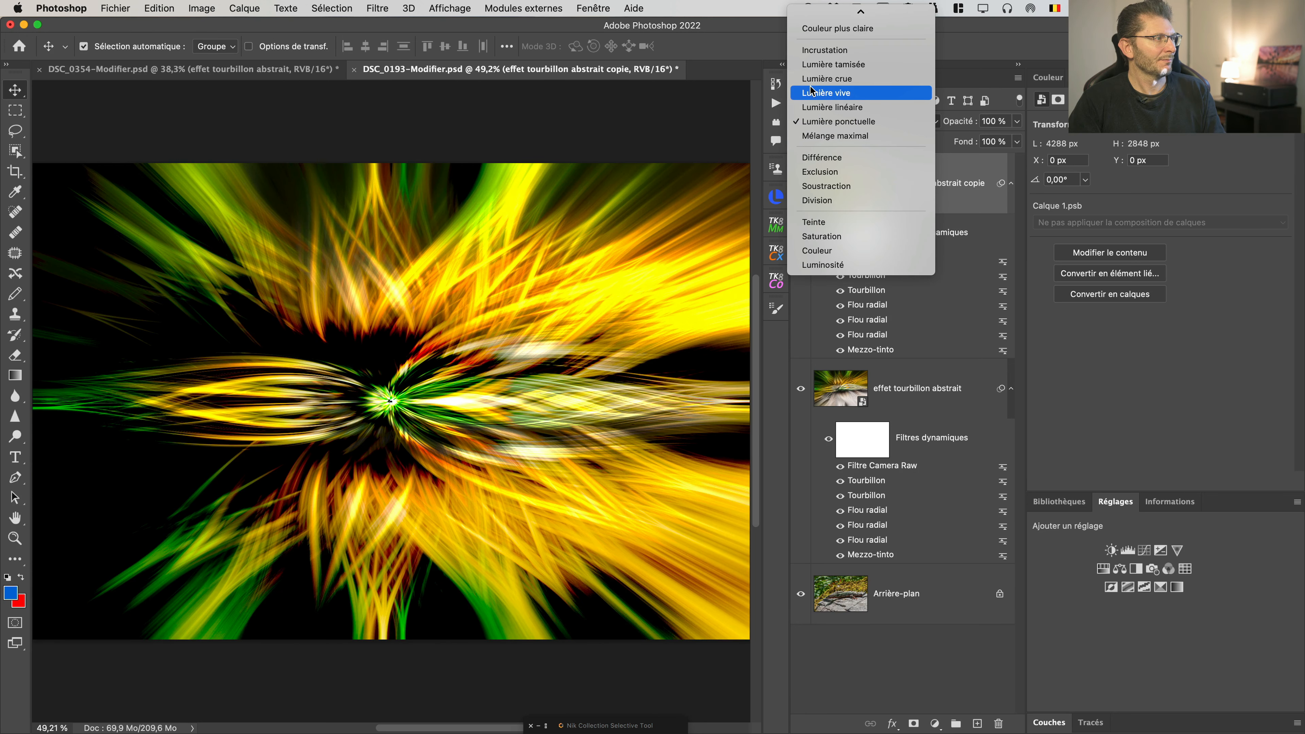
click(819, 78)
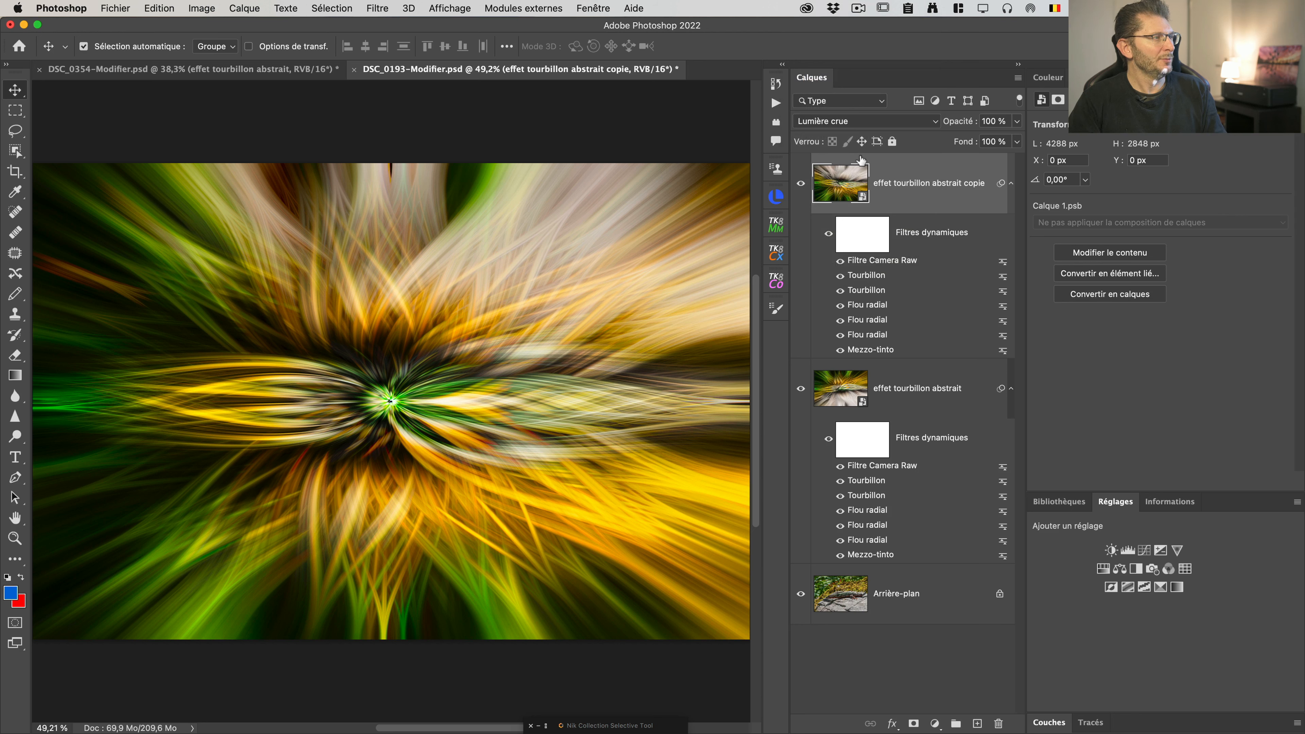
click(801, 183)
click(800, 183)
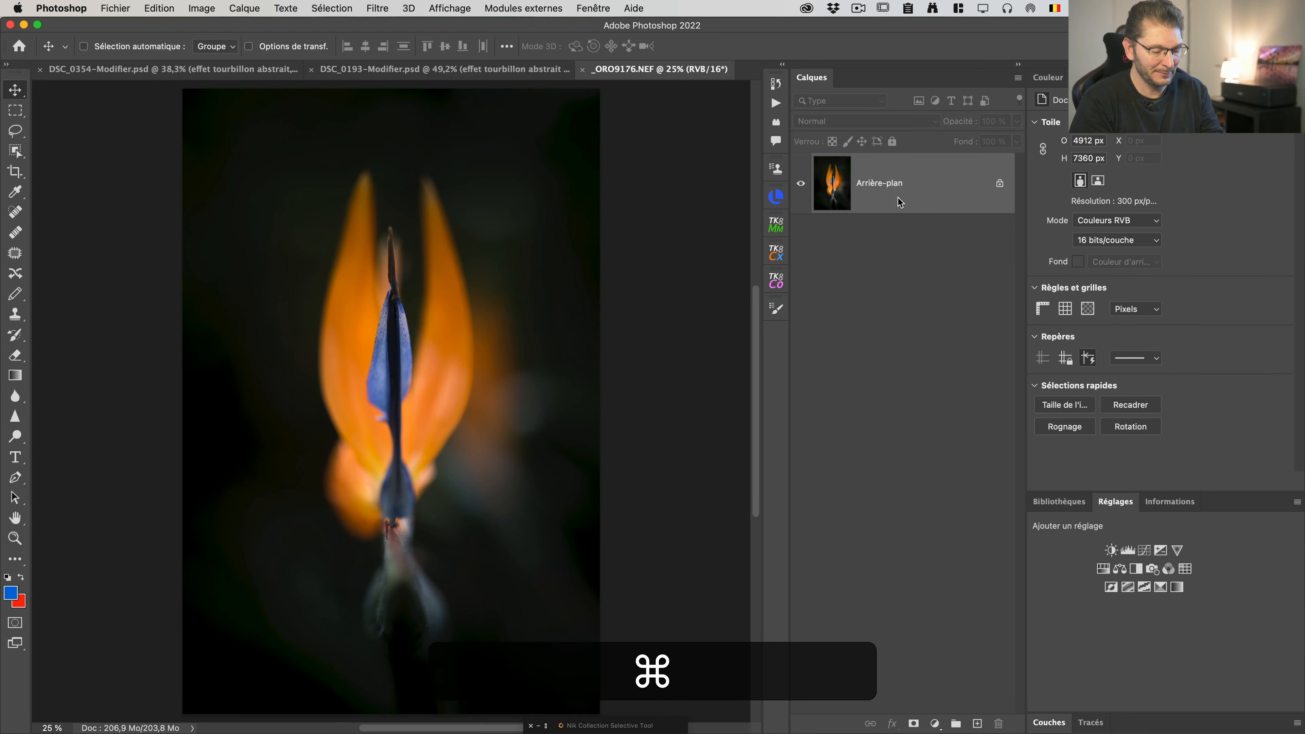
Duplicate the Arrière-plan layer of the orange flower photo _ORO9176.NEF and convert the duplicate to a smart object
key(super+j)
click(901, 201)
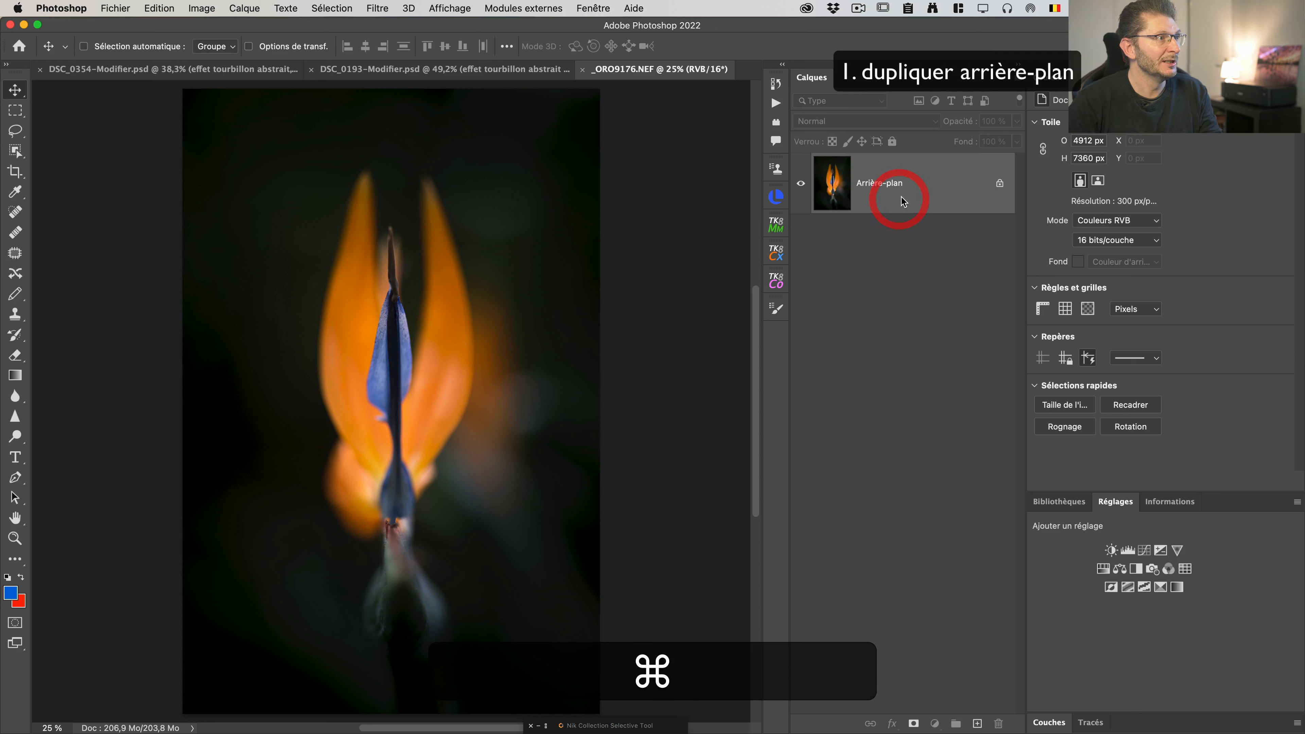
key(super+j)
right_click(902, 195)
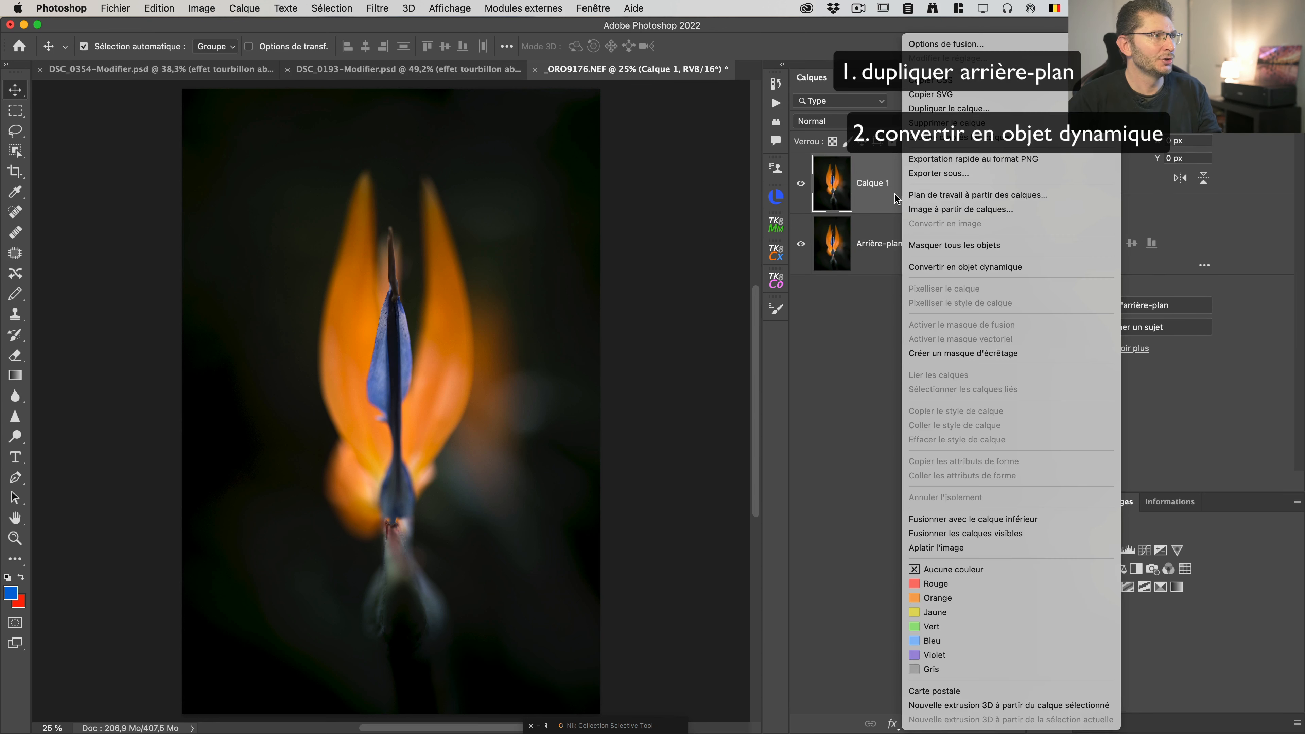
click(929, 267)
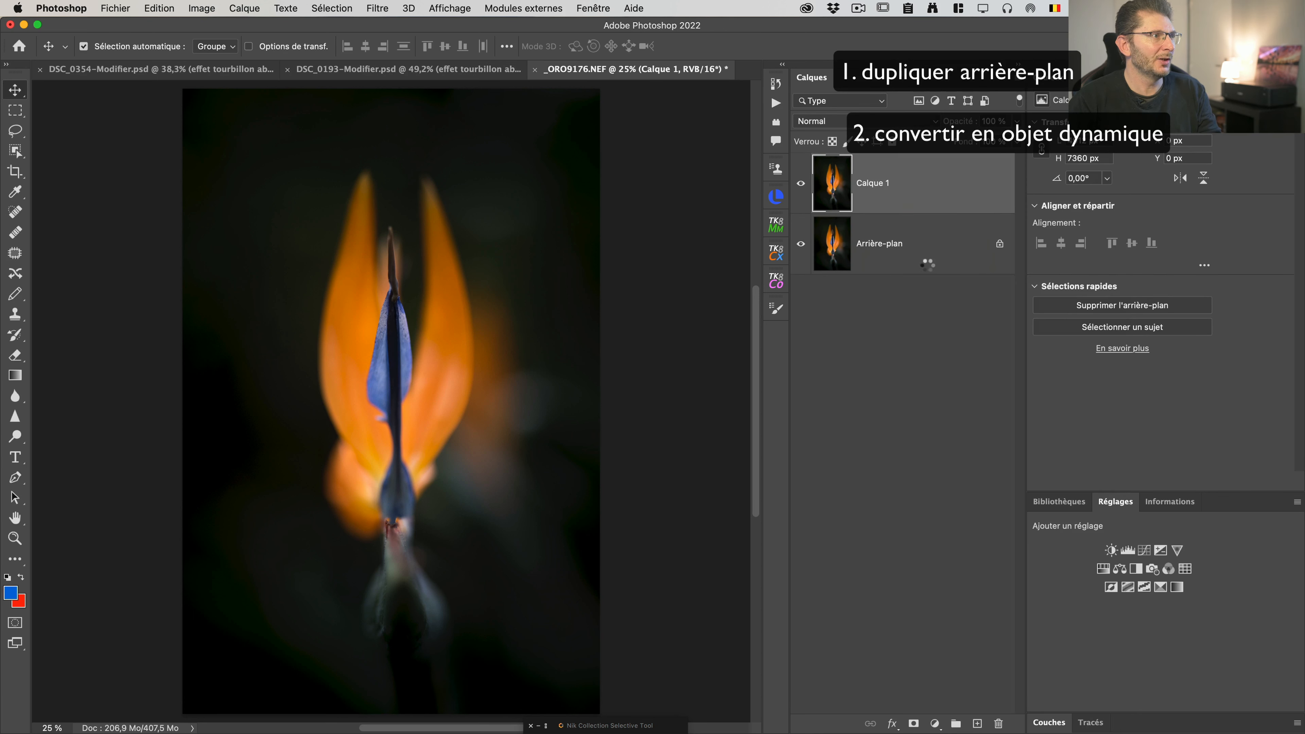
Apply the Mezzo-tinto pixelation filter to the flower smart object with the type Lignes longues
click(378, 8)
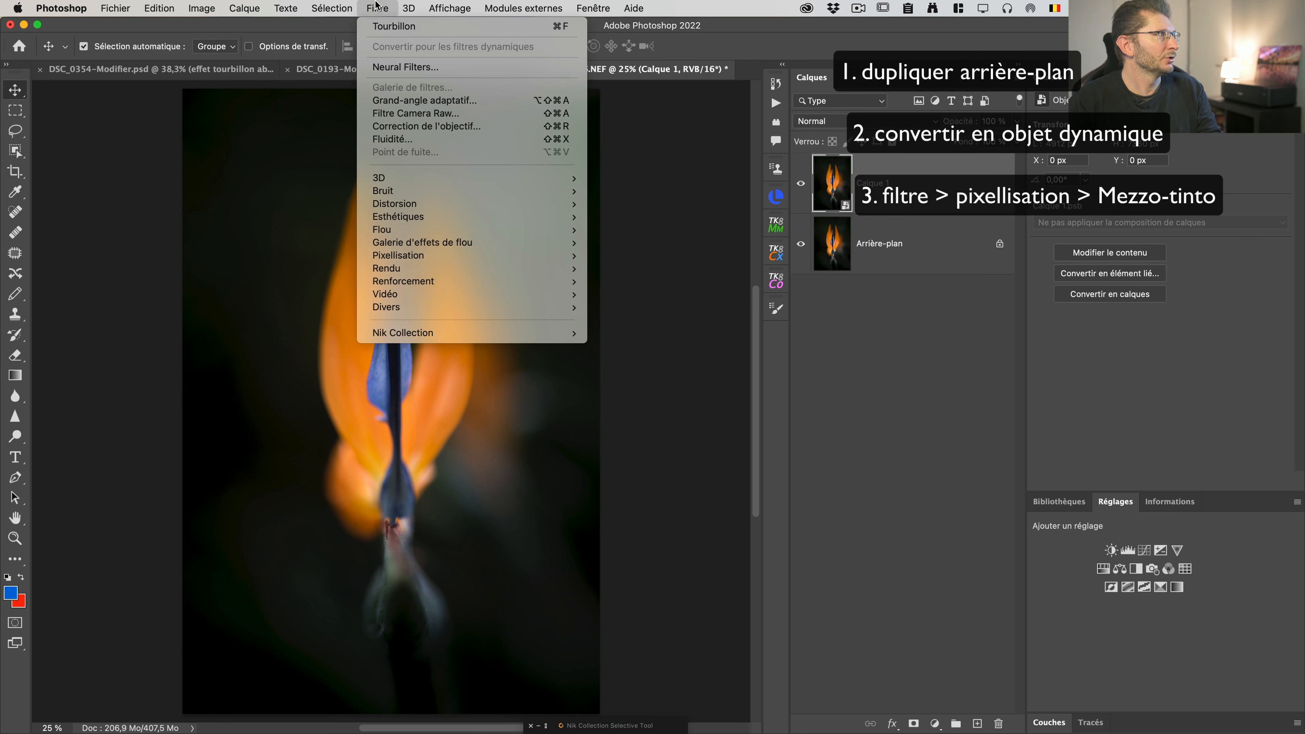
mouse_move(548, 266)
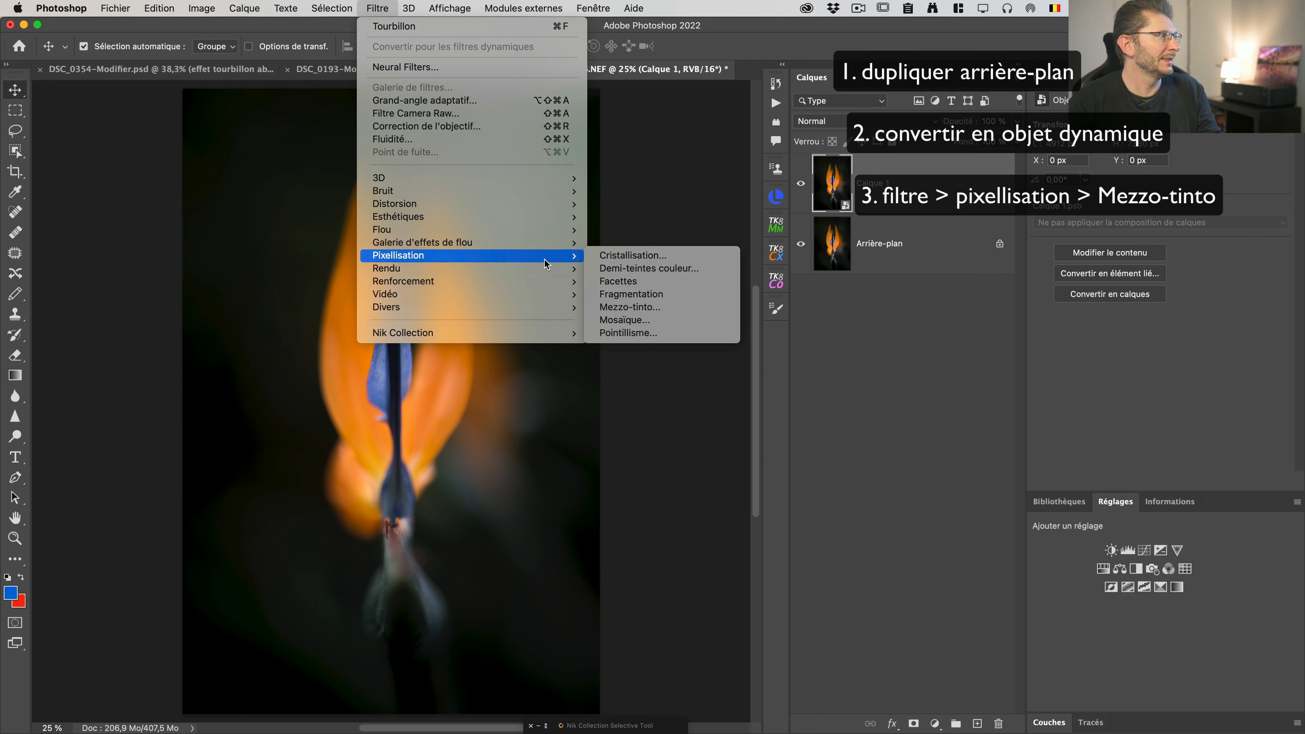
click(690, 306)
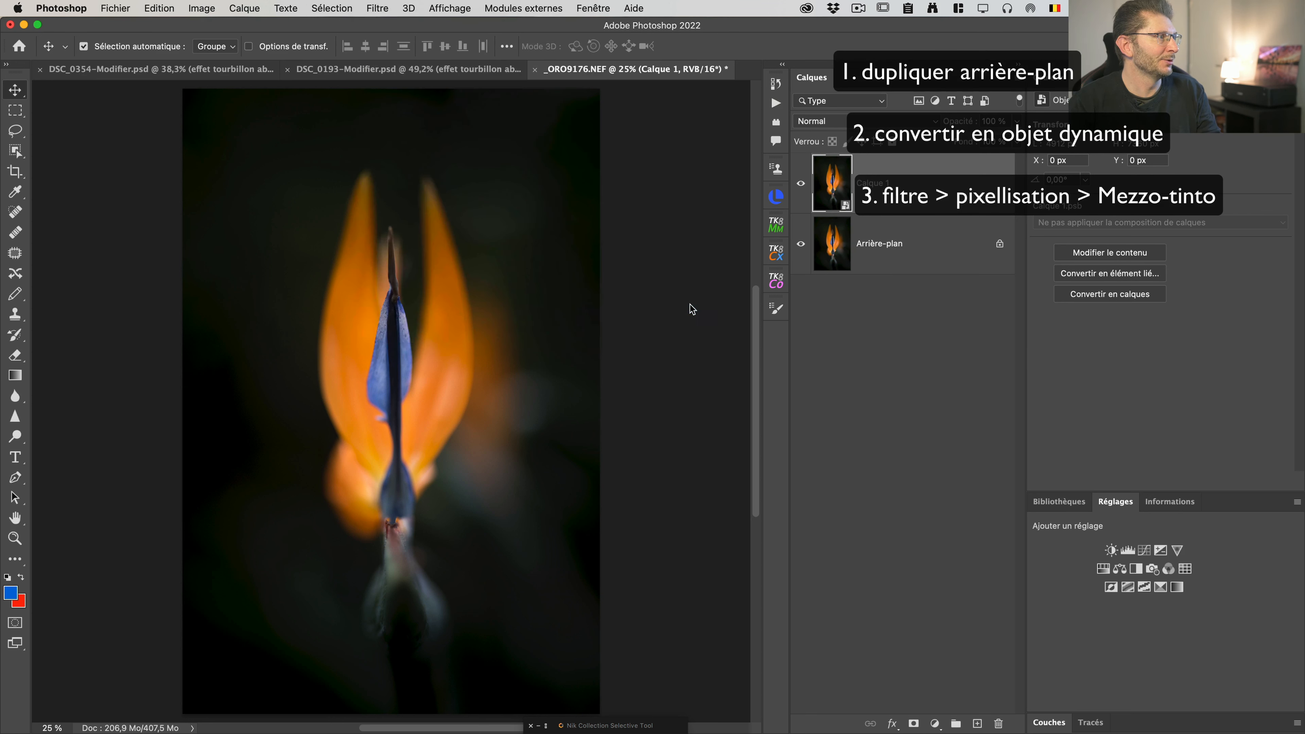
click(514, 423)
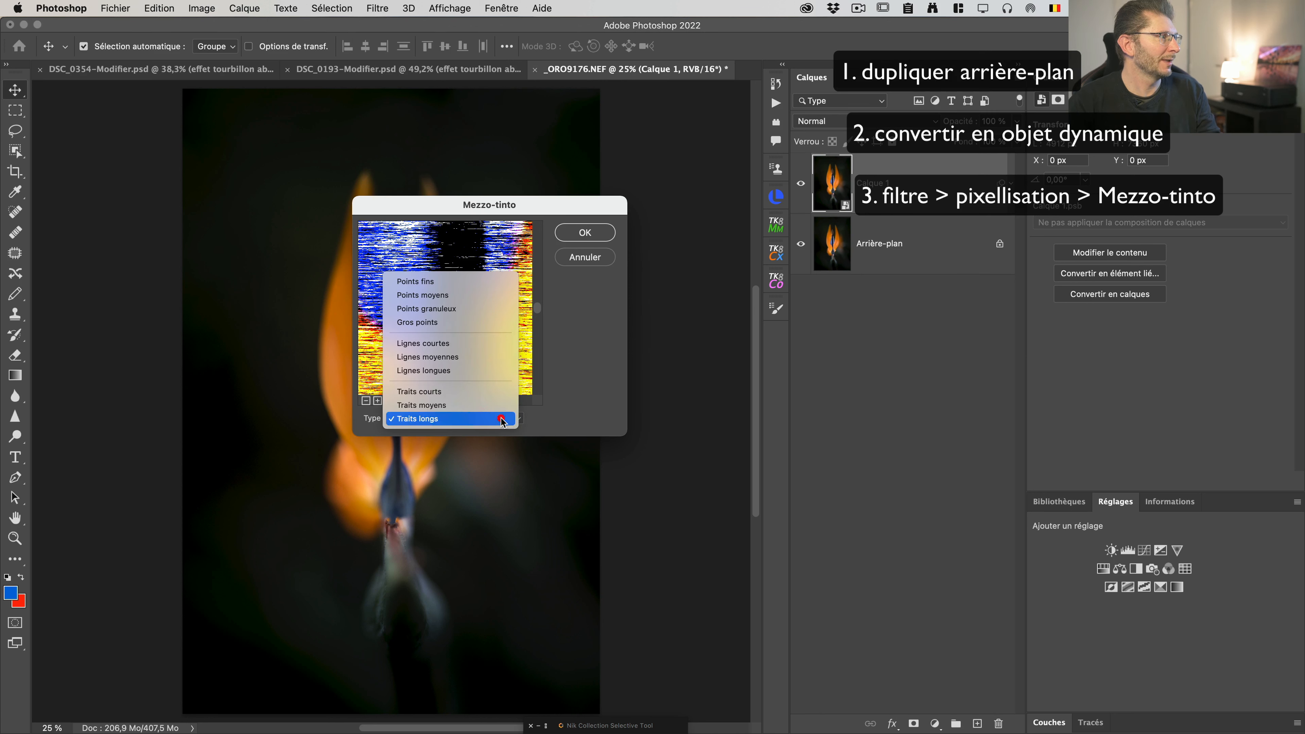
click(455, 370)
click(583, 233)
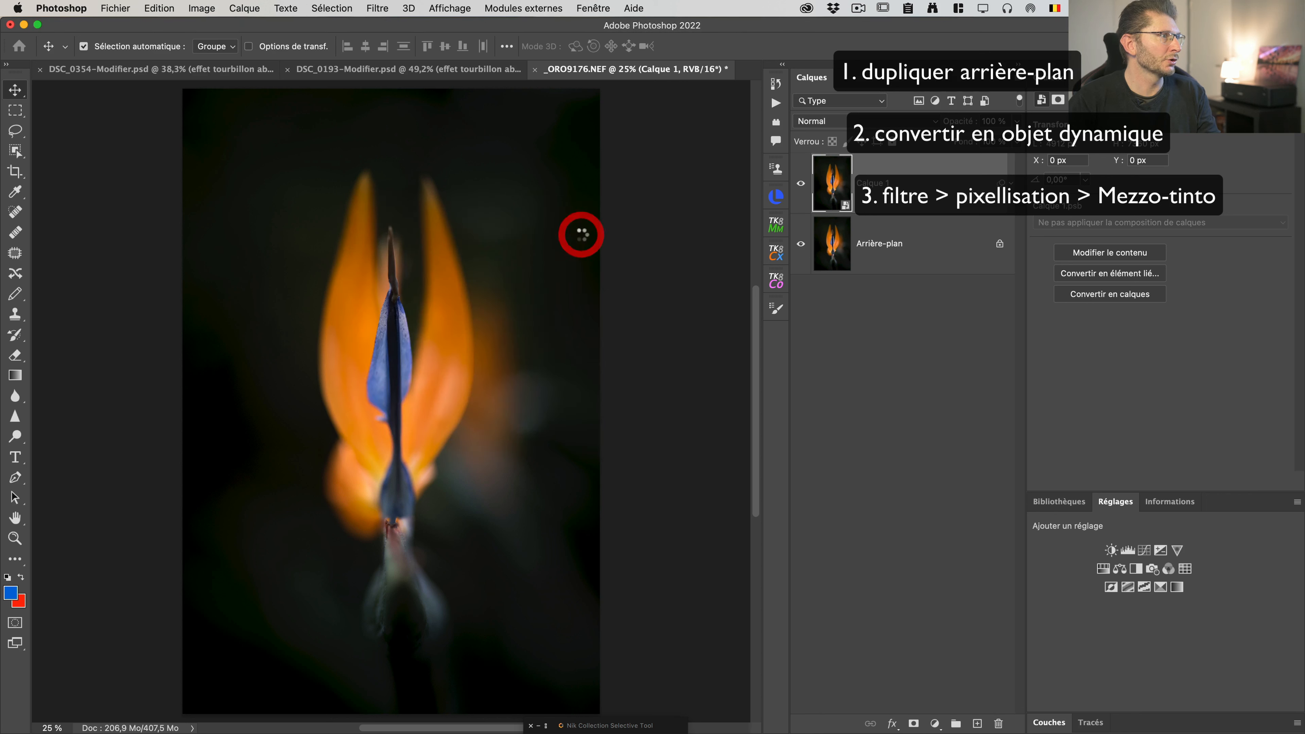
Apply a Flou radial filter to the flower smart object with value 100, Zoom method and Normale quality, adjusting the blur centre
click(378, 8)
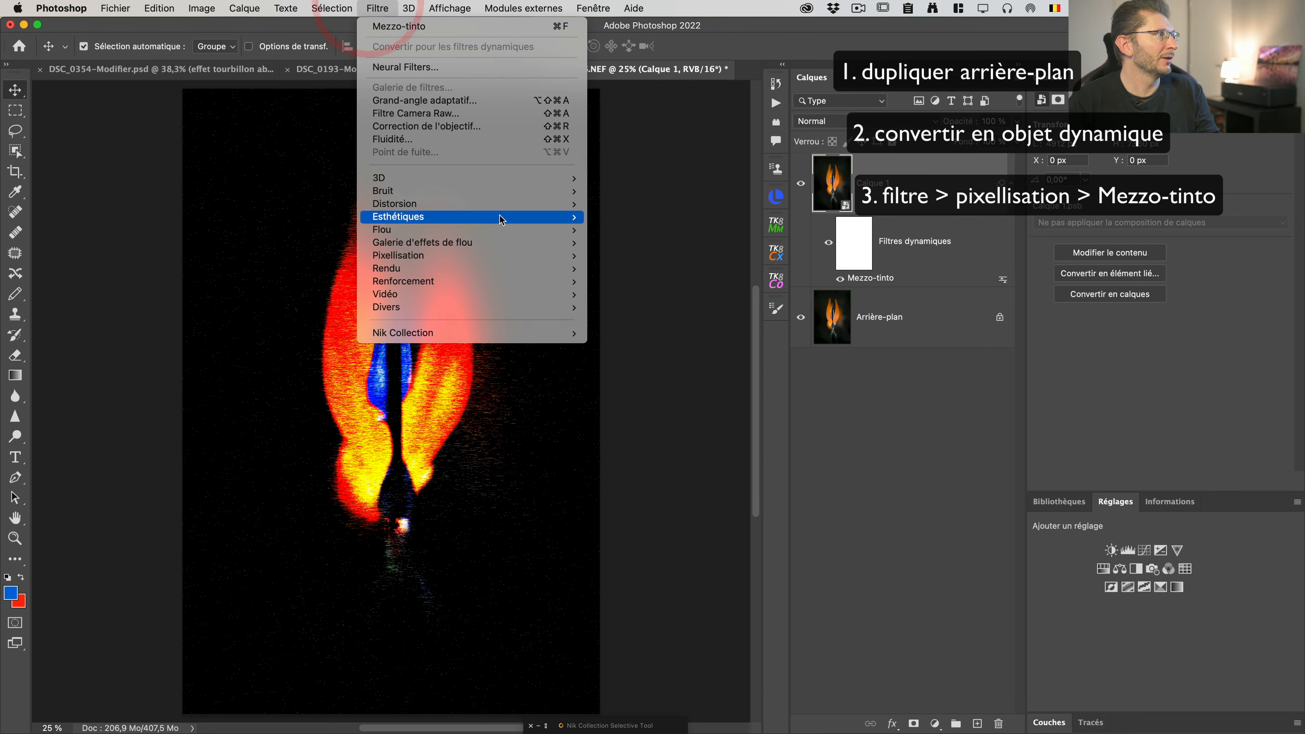
mouse_move(501, 229)
click(651, 340)
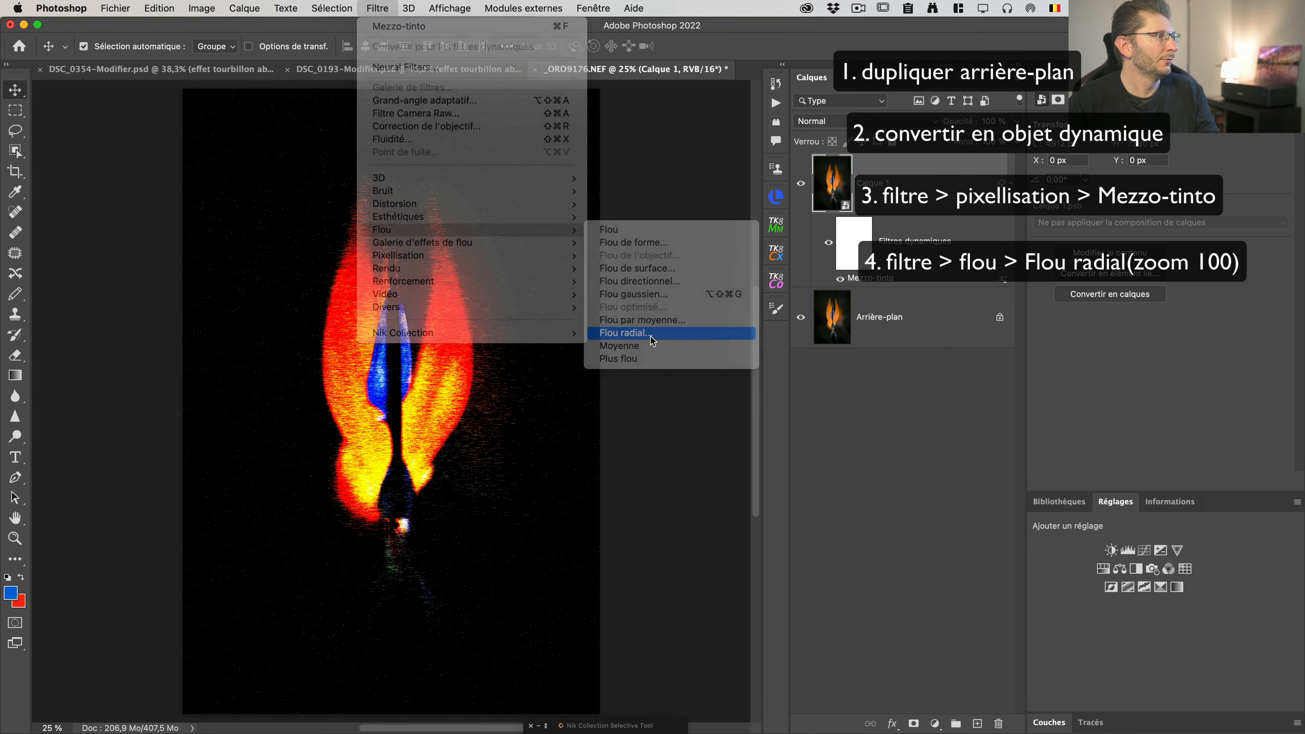
drag(493, 387, 516, 399)
click(520, 292)
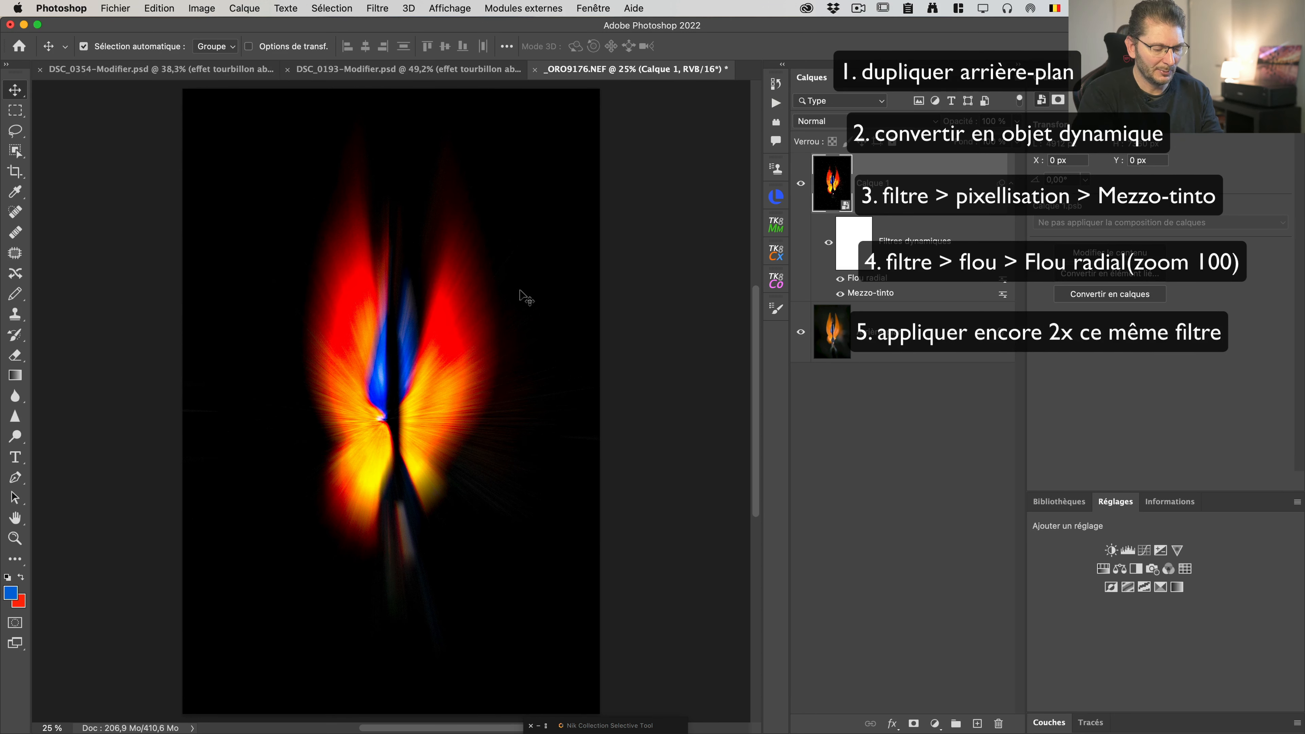
Apply the same Flou radial zoom filter at 100 two more times to the flower smart object
key(super+f)
key(Return)
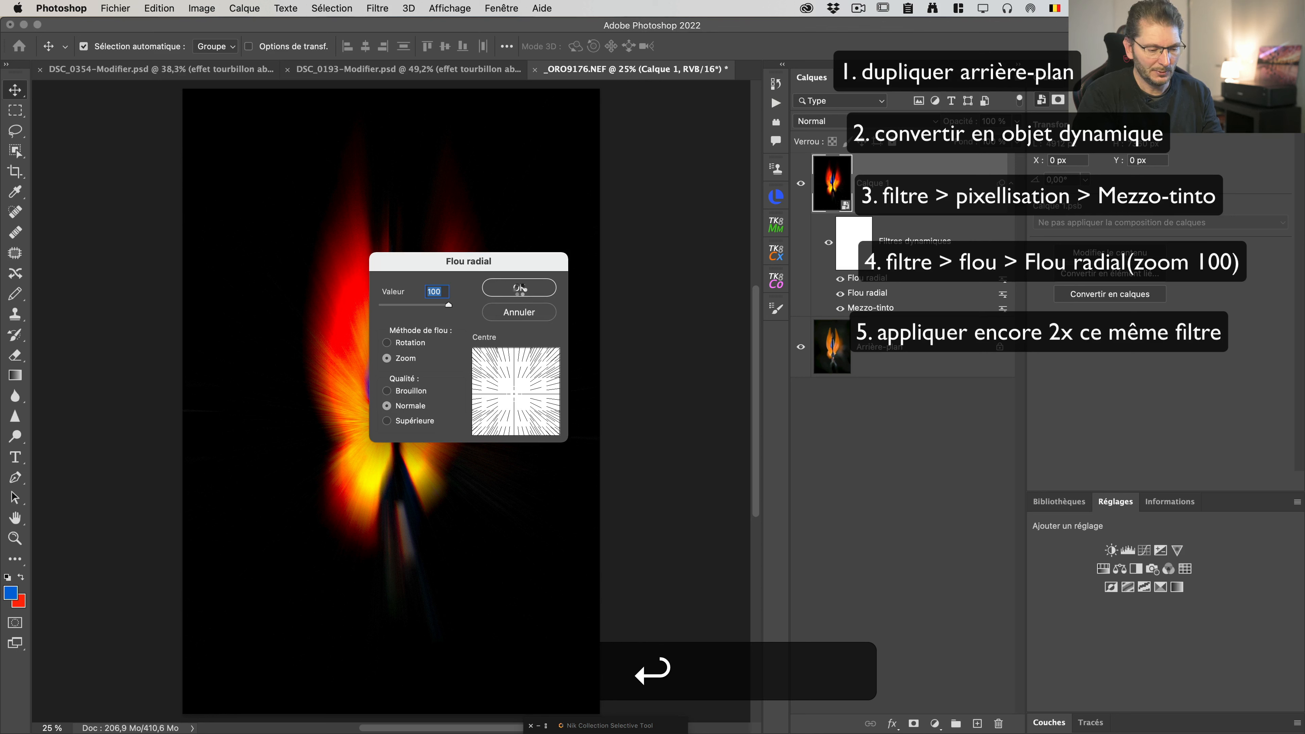
key(super+f)
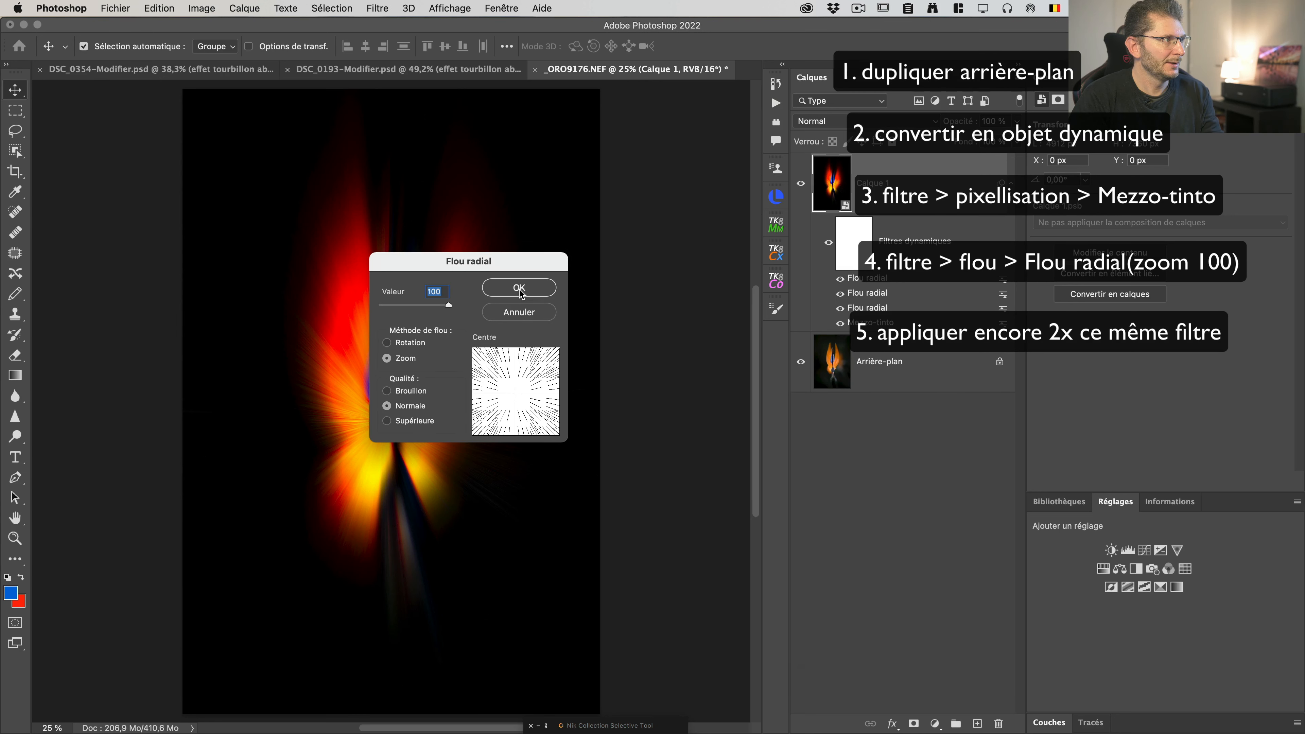
key(Return)
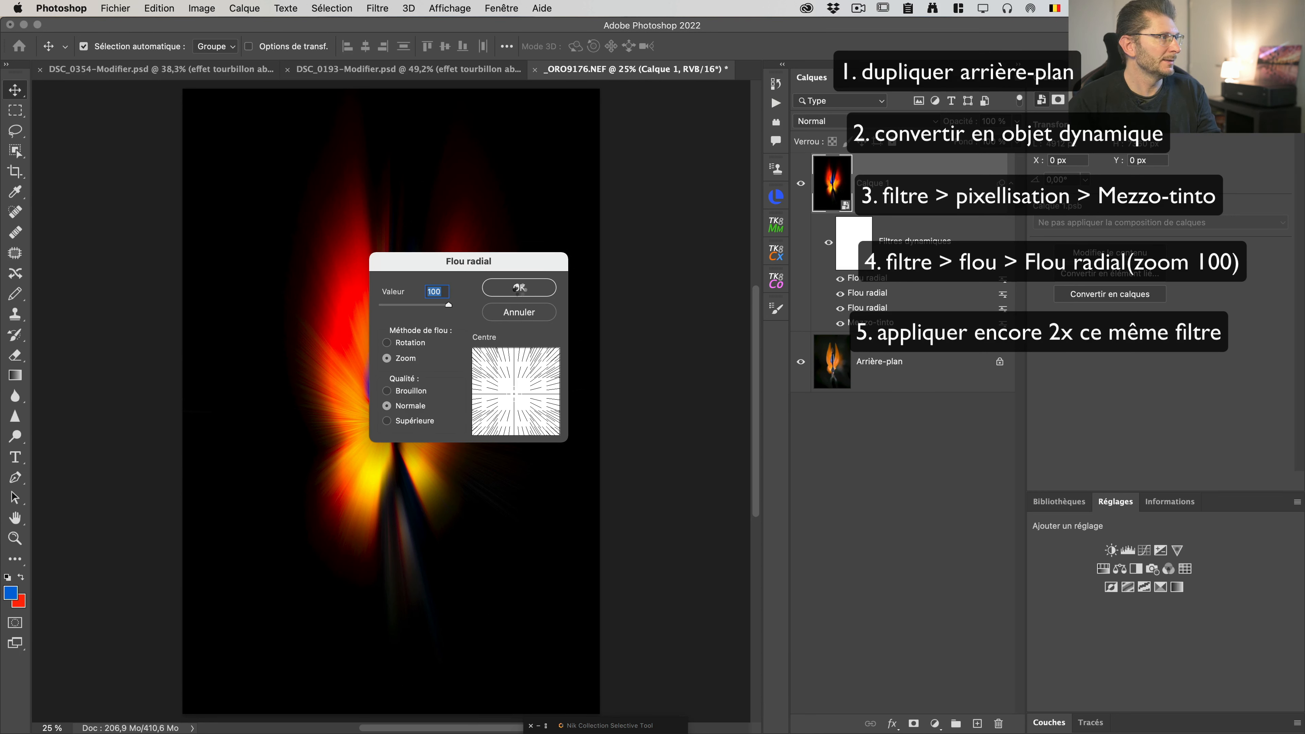
Apply the Tourbillon distortion filter to the flower smart object with an angle of -131°
click(377, 10)
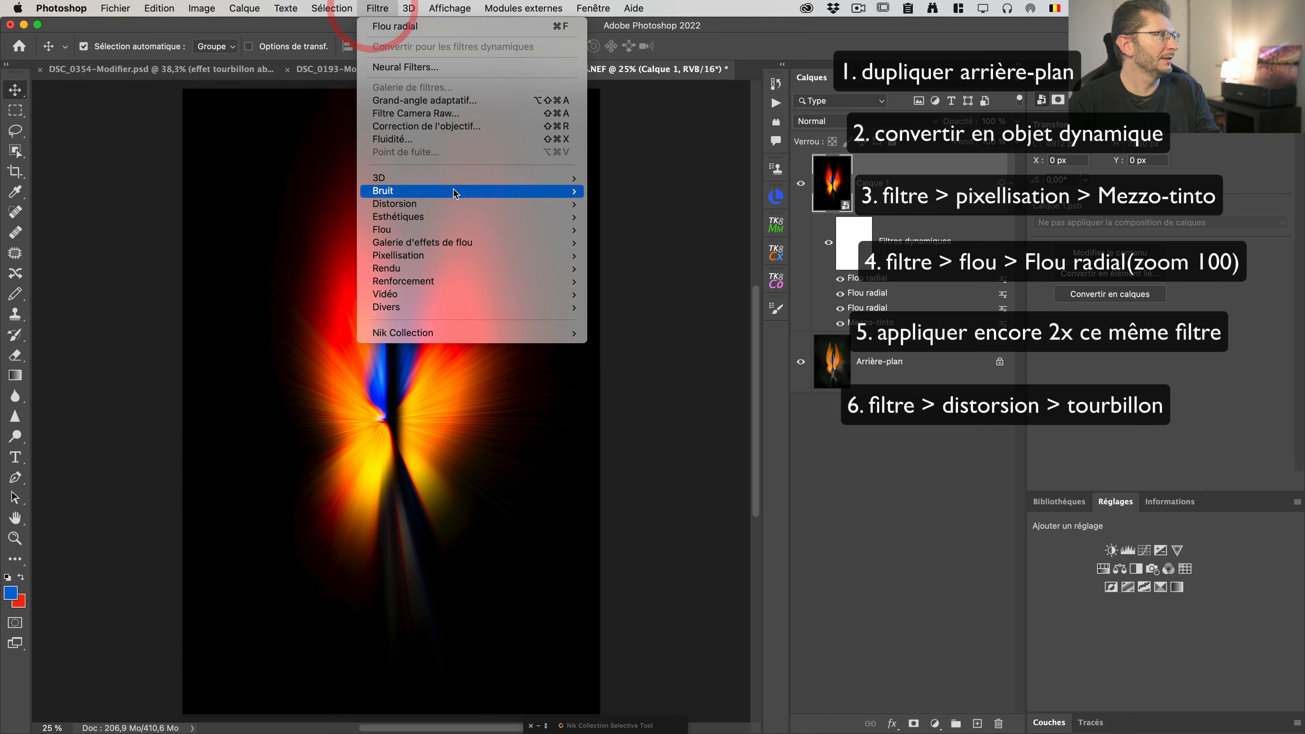
mouse_move(458, 204)
click(653, 295)
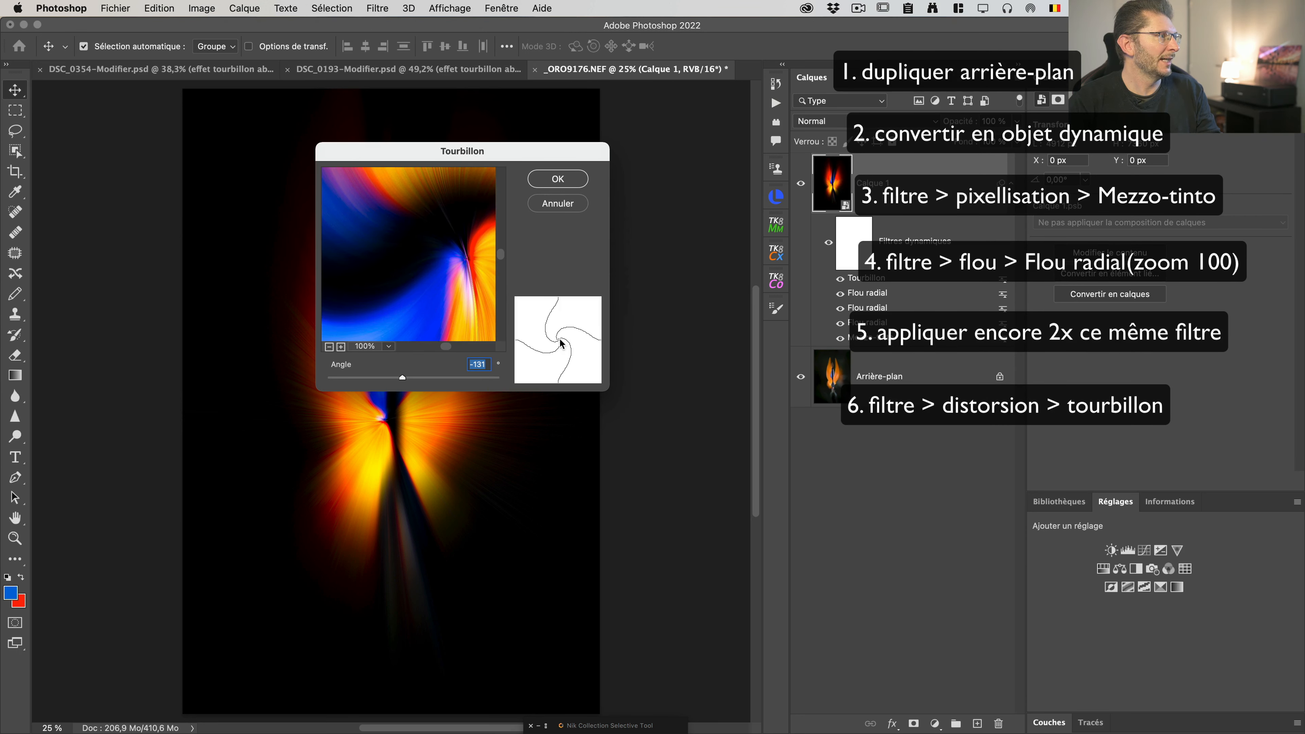
click(558, 179)
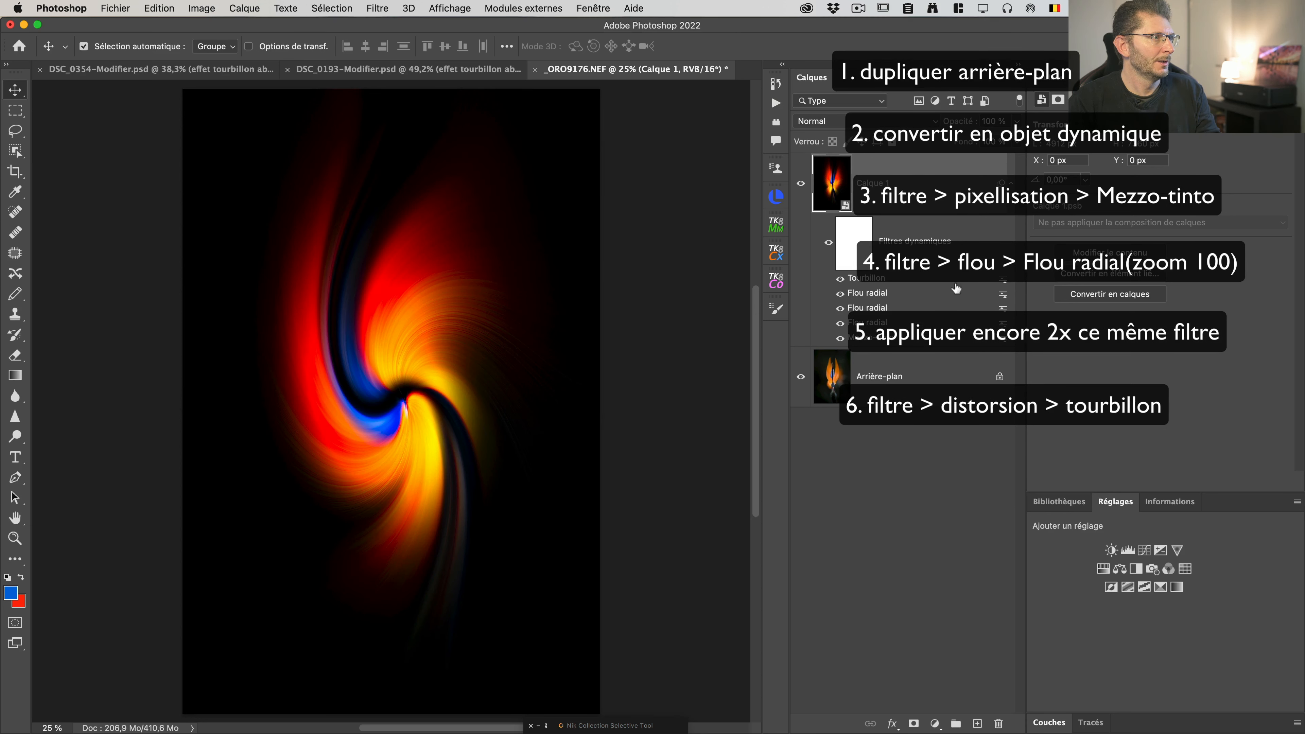
Set the blend mode of the Tourbillon smart filter to Eclaircir at 100 % opacity
right_click(892, 280)
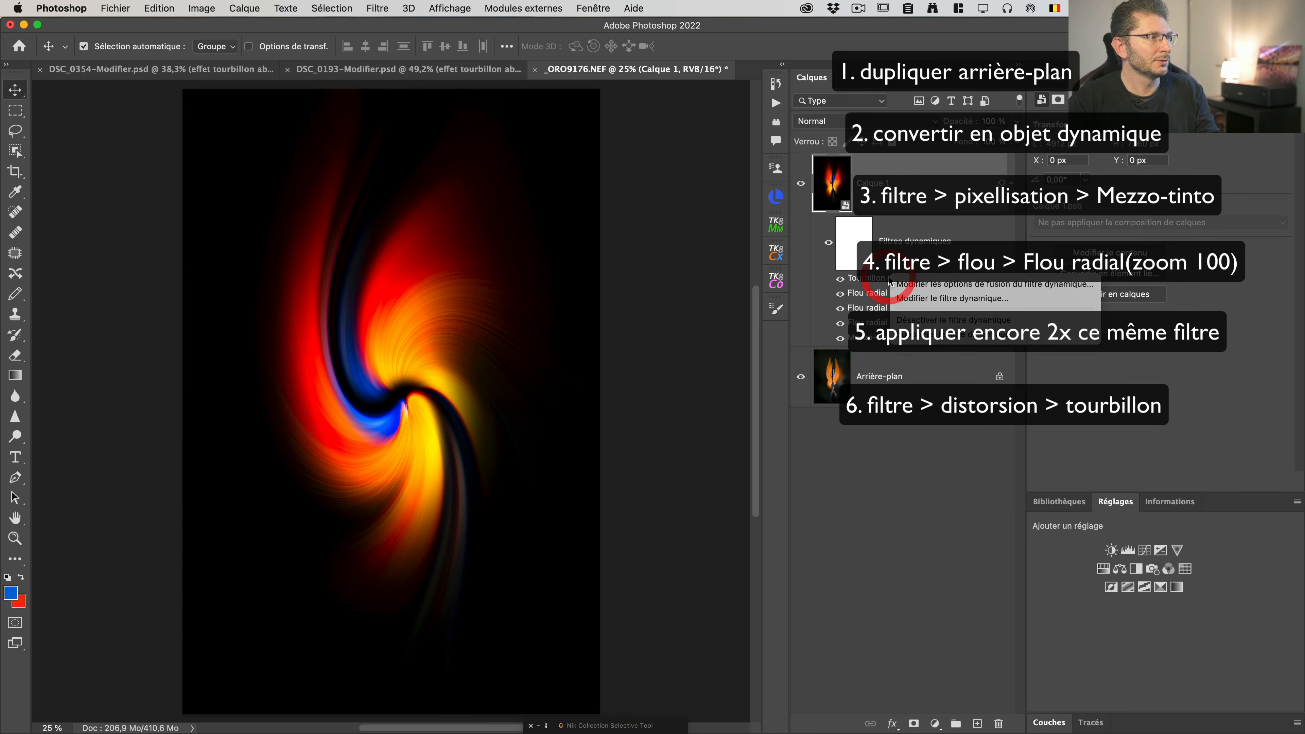
click(927, 285)
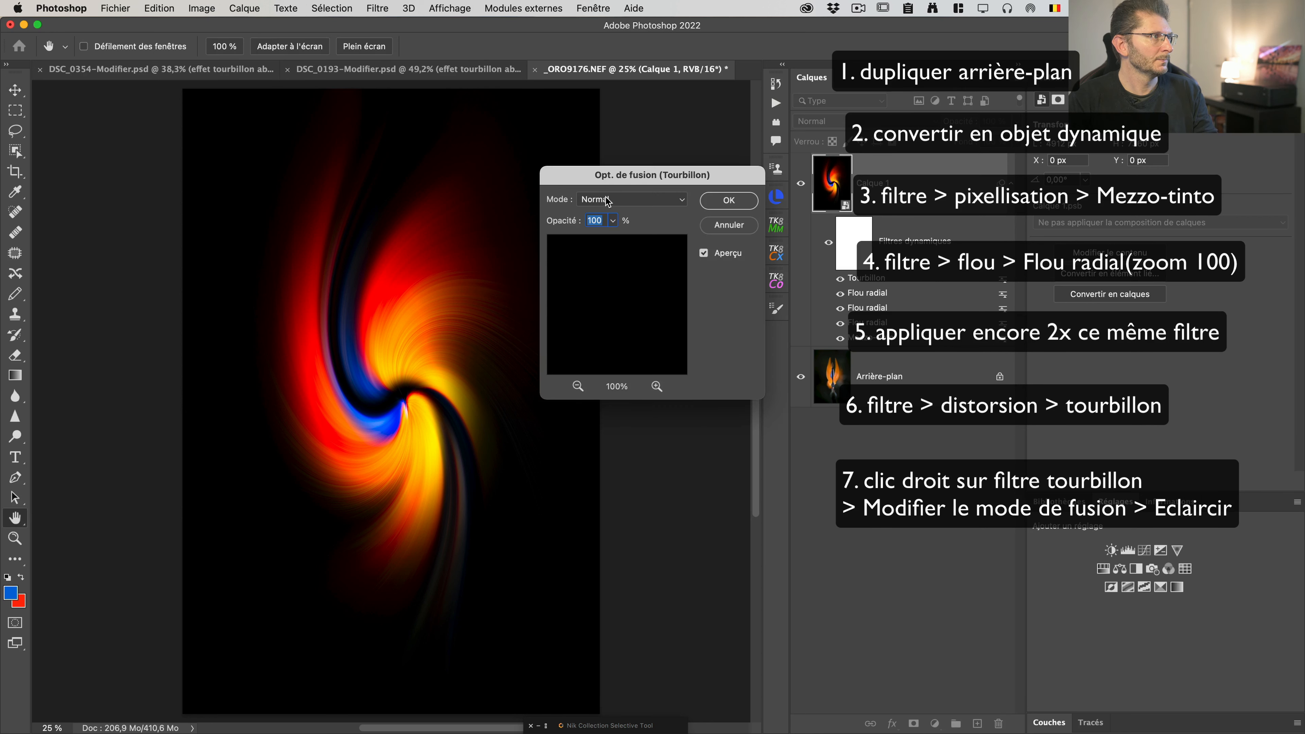
click(617, 199)
click(617, 318)
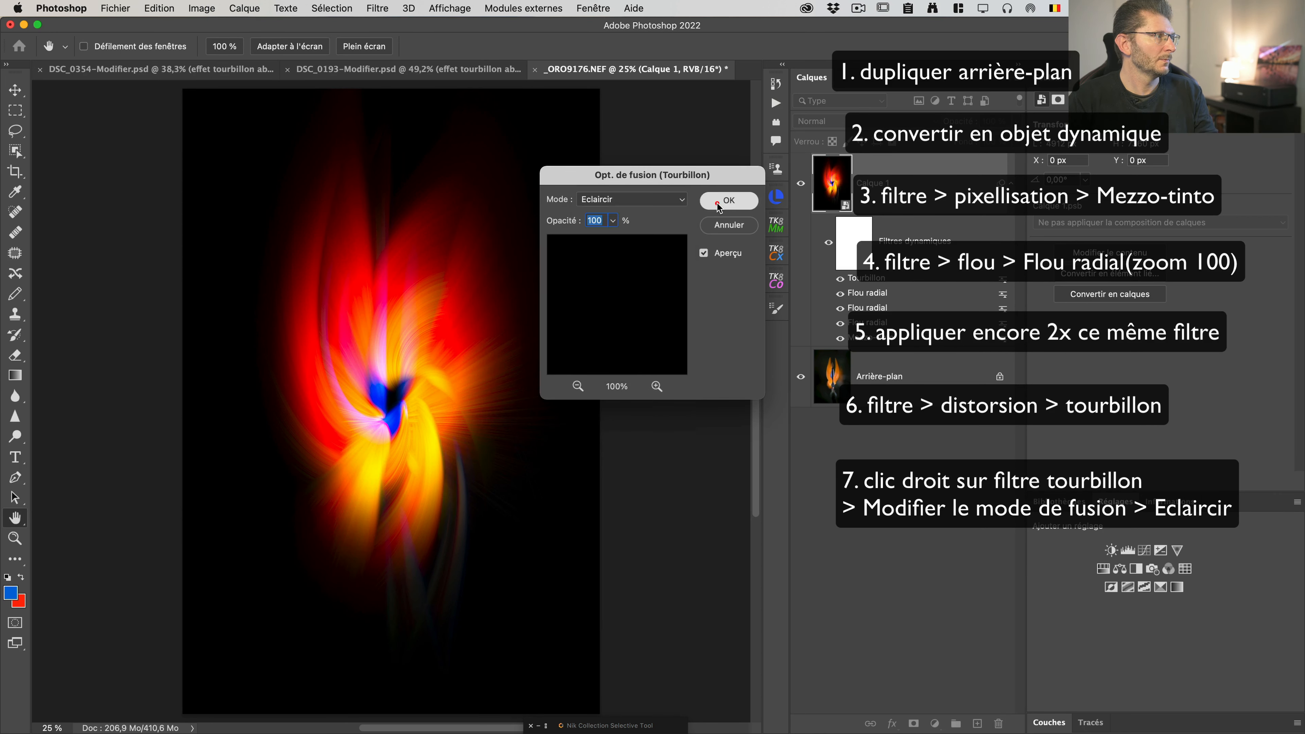
click(729, 200)
Apply a second Tourbillon filter to the flower smart object, twisting in the opposite direction with an angle of 98°
click(380, 9)
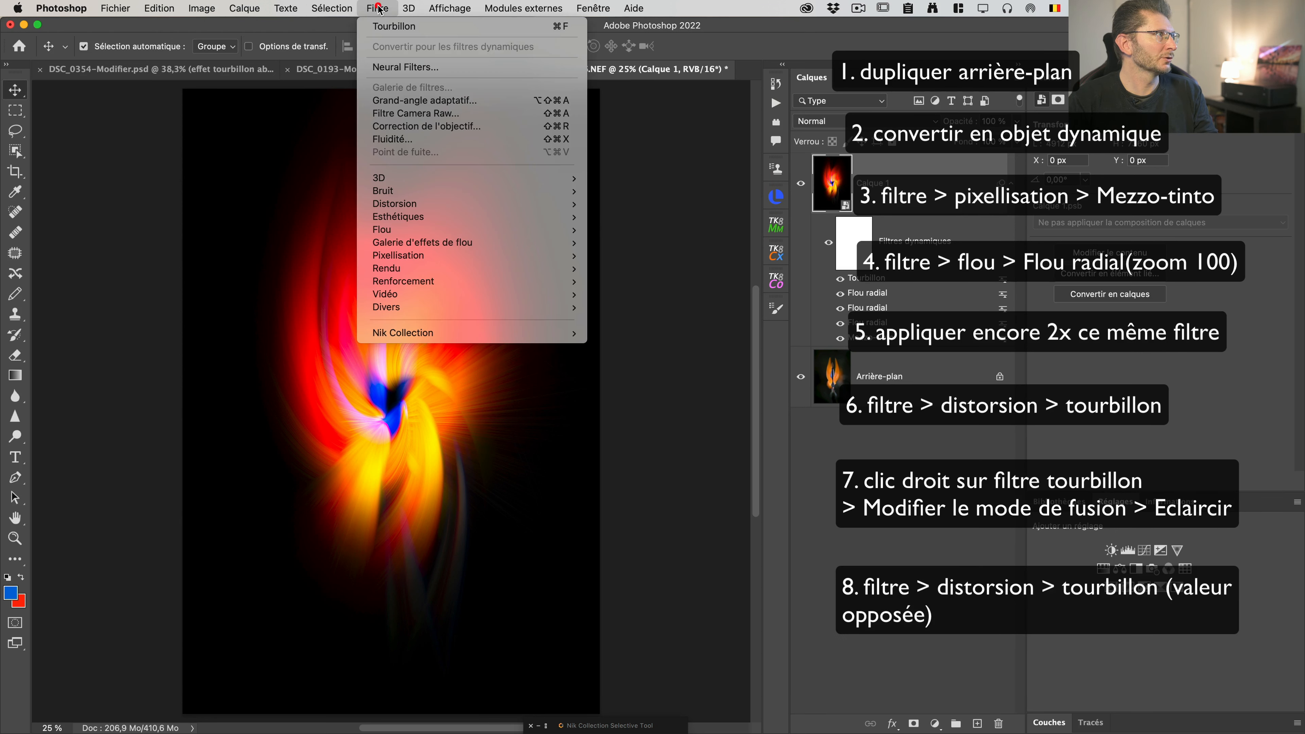
mouse_move(468, 211)
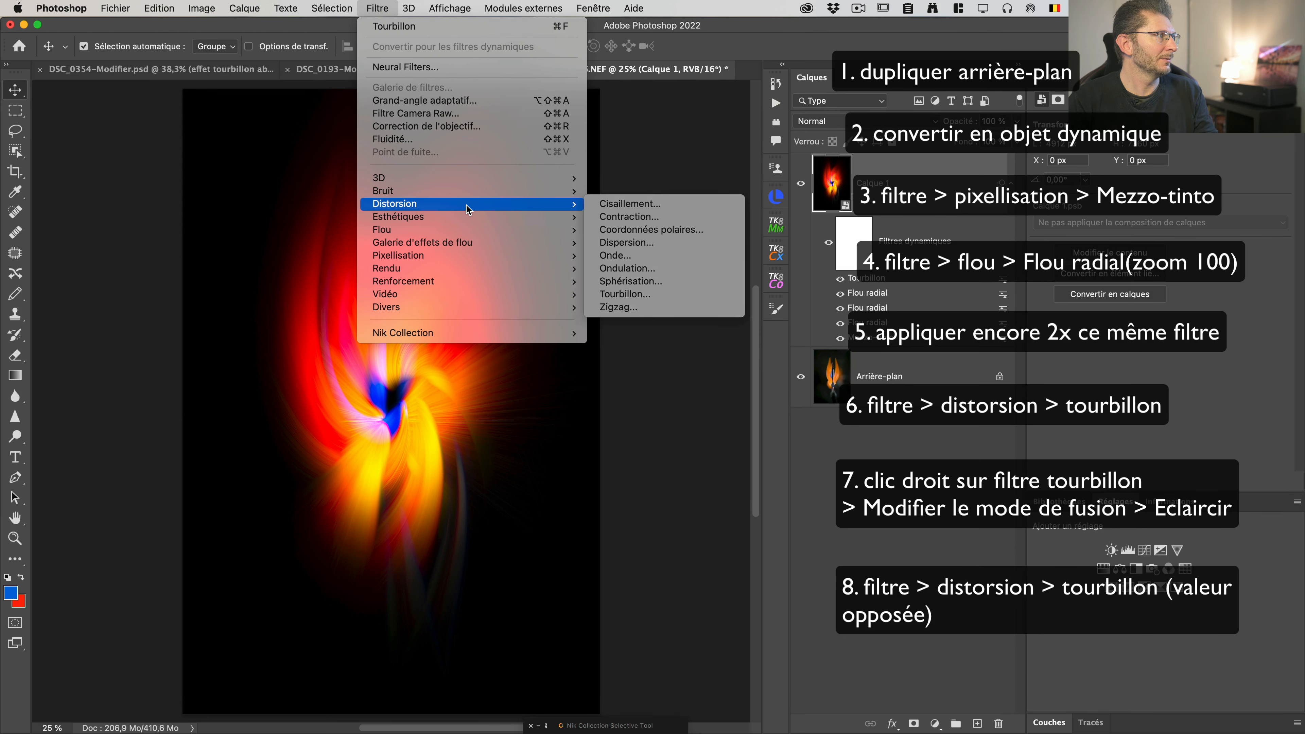
click(697, 293)
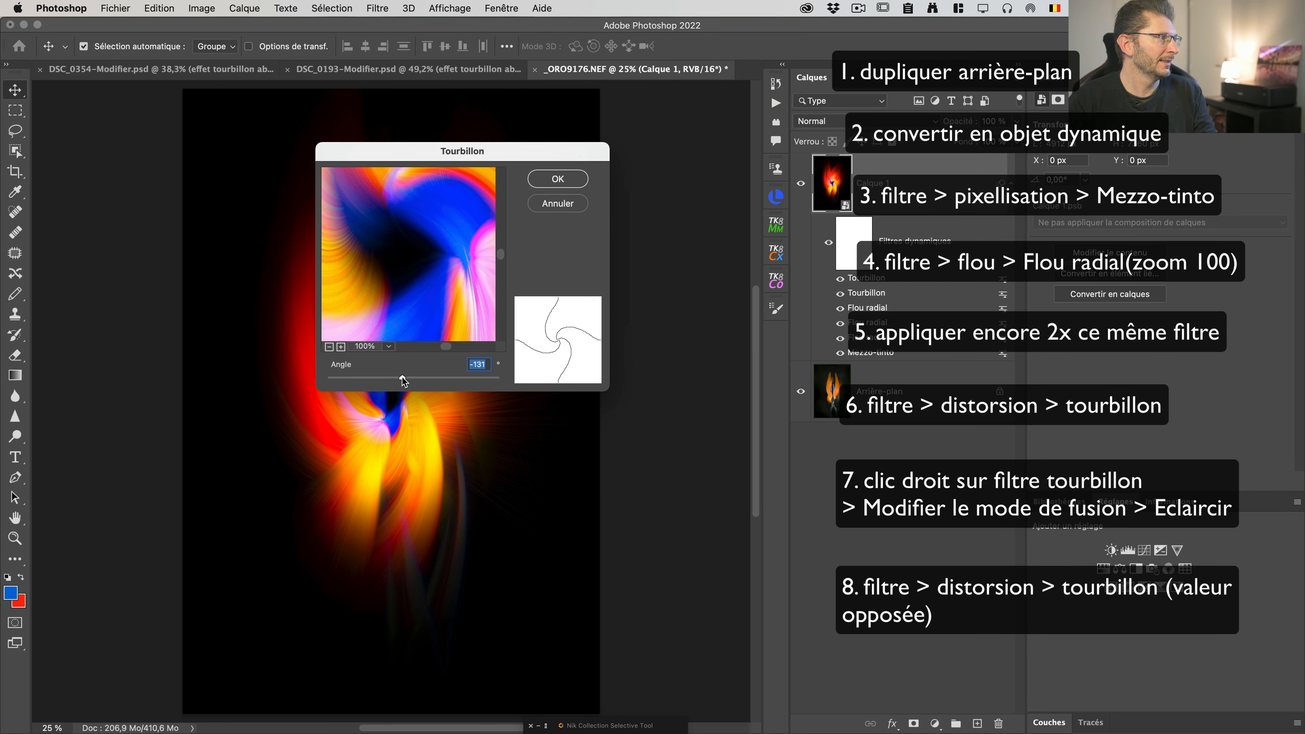
mouse_move(402, 377)
mouse_down()
mouse_move(432, 380)
mouse_move(420, 382)
mouse_up()
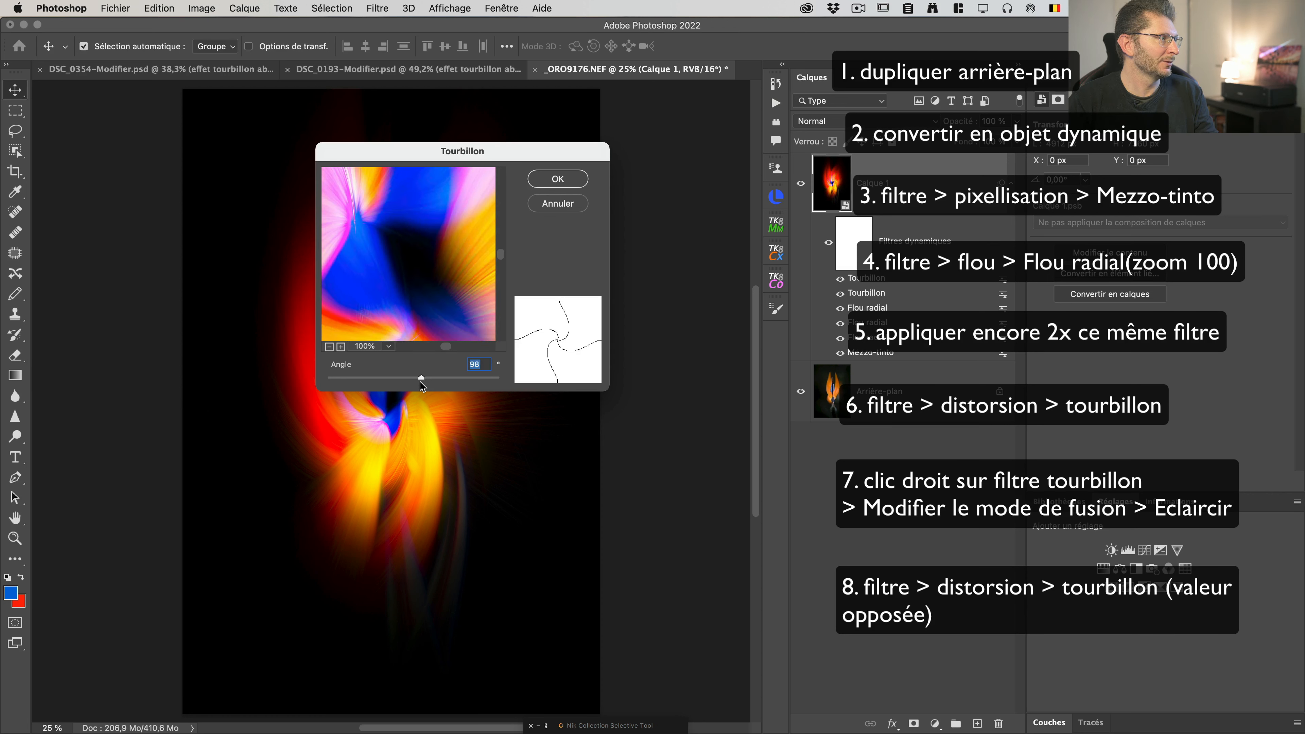
click(546, 181)
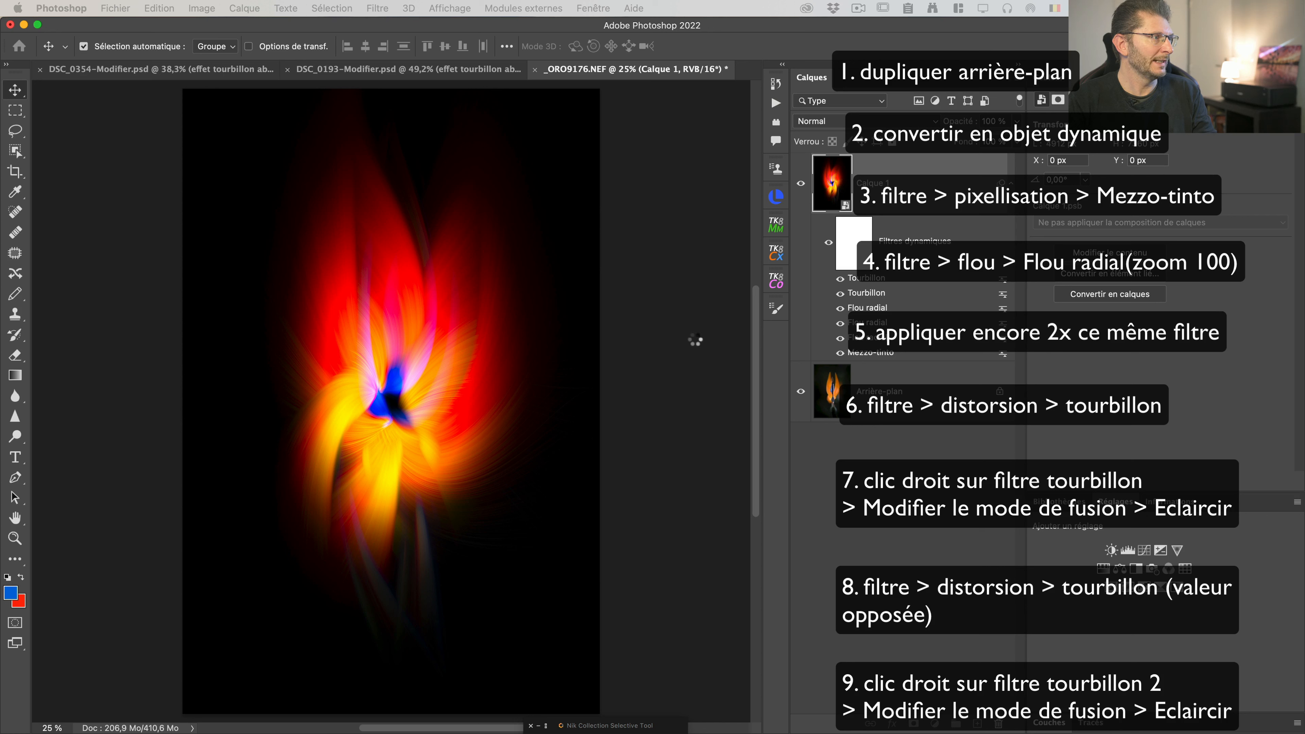
Set the blend mode of the second Tourbillon smart filter to Eclaircir
click(644, 200)
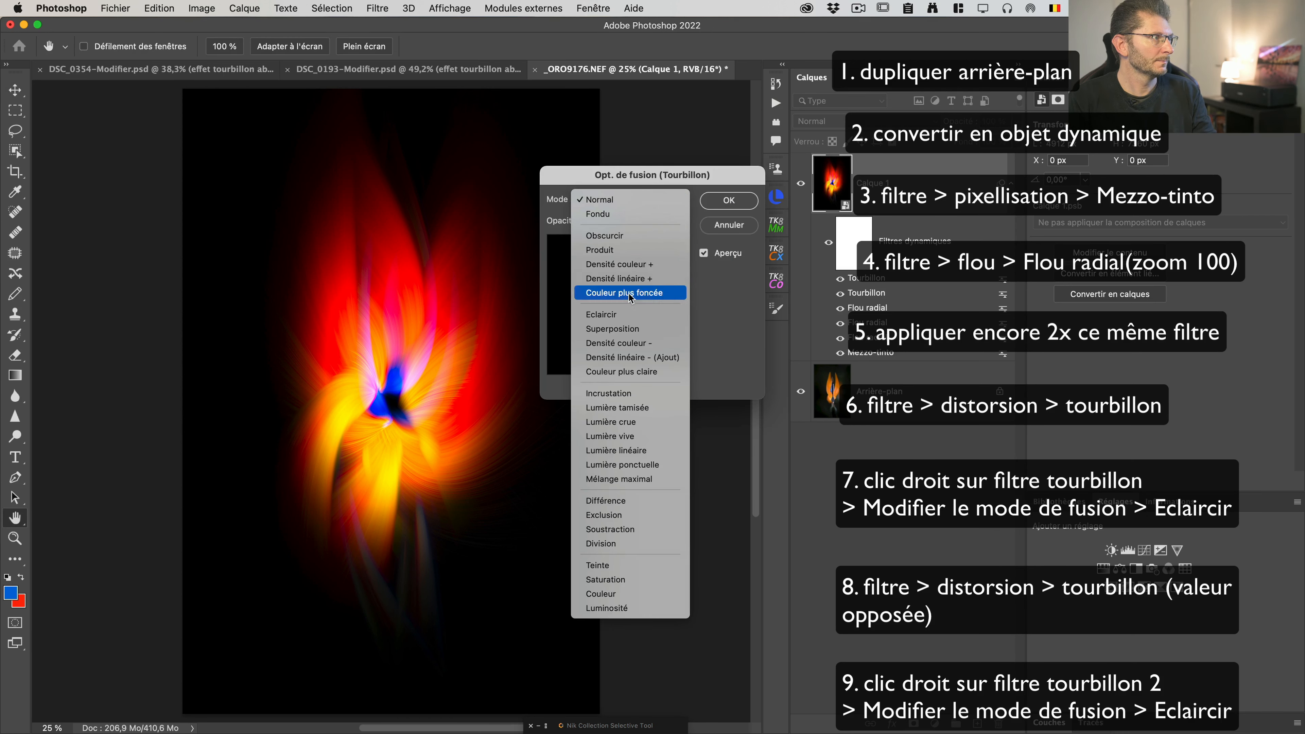
click(628, 321)
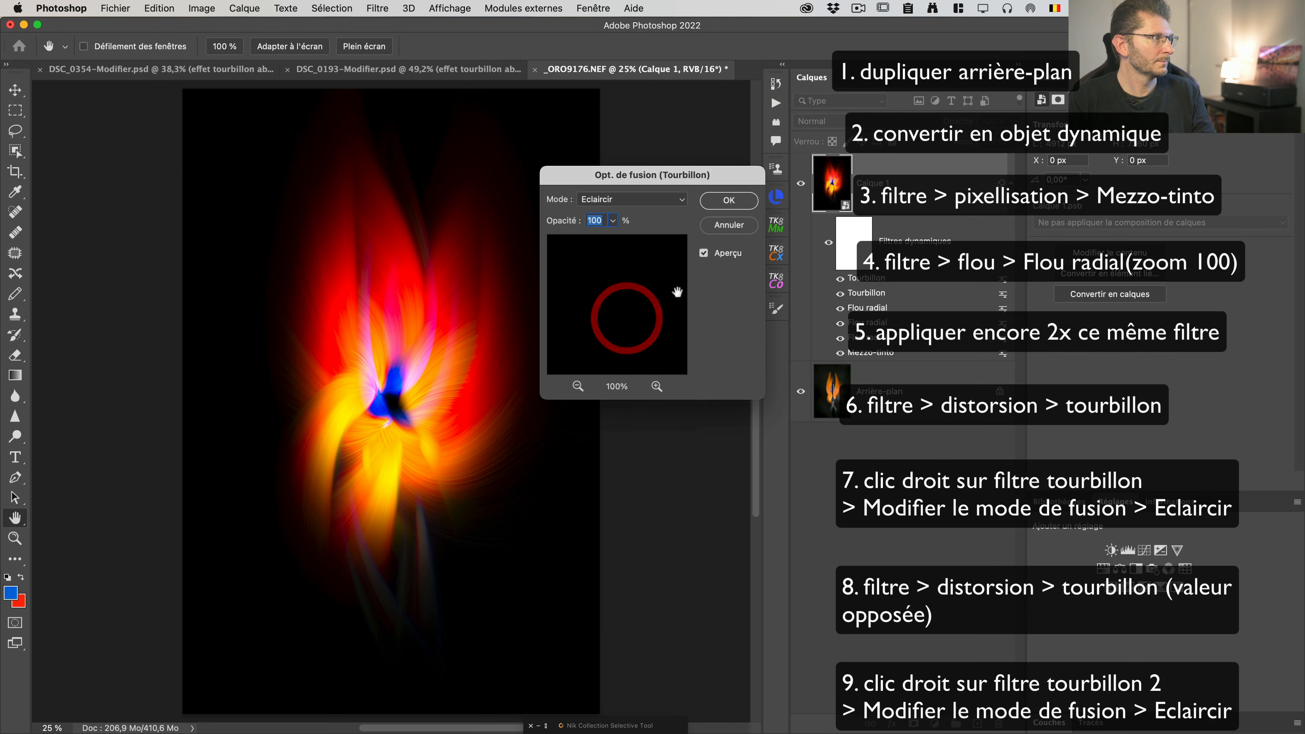
click(736, 200)
Start a Camera Raw filter on the twirled flower, setting Tons clairs to -59 and Tons foncés to +63 and strongly raising Clarté
click(385, 10)
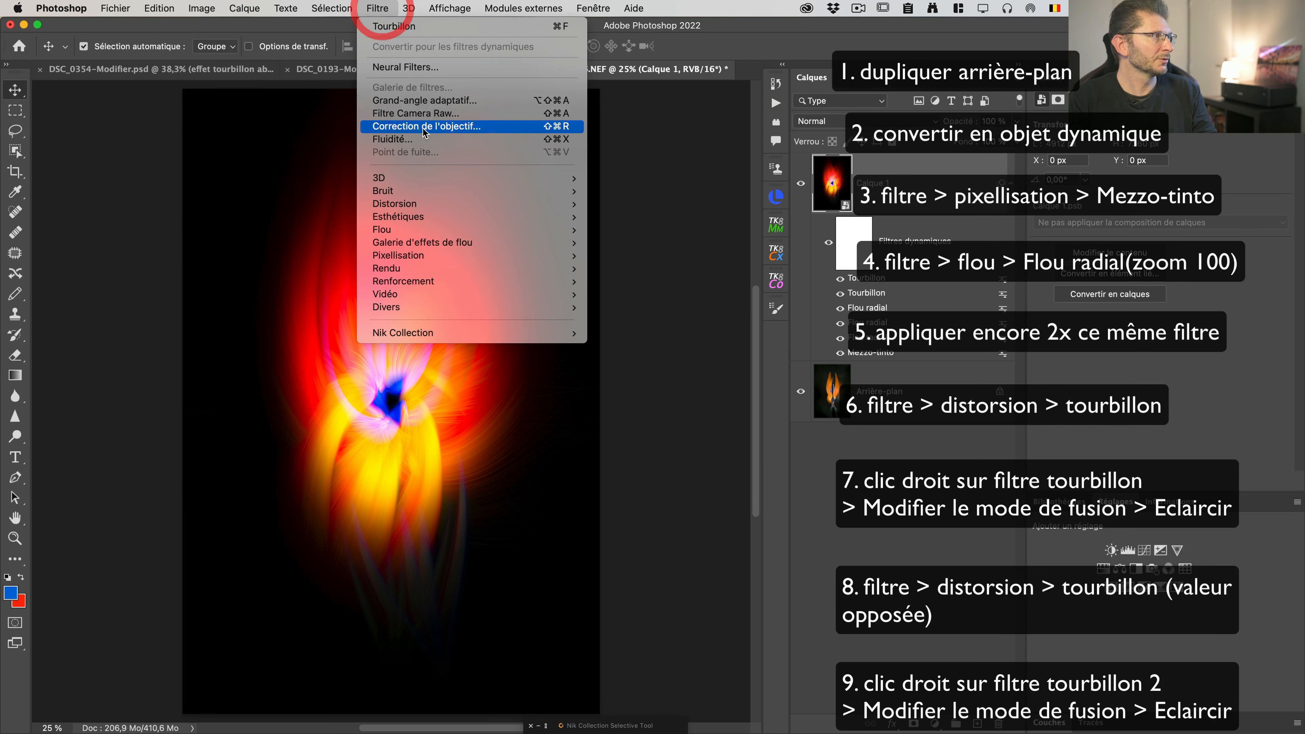
click(424, 117)
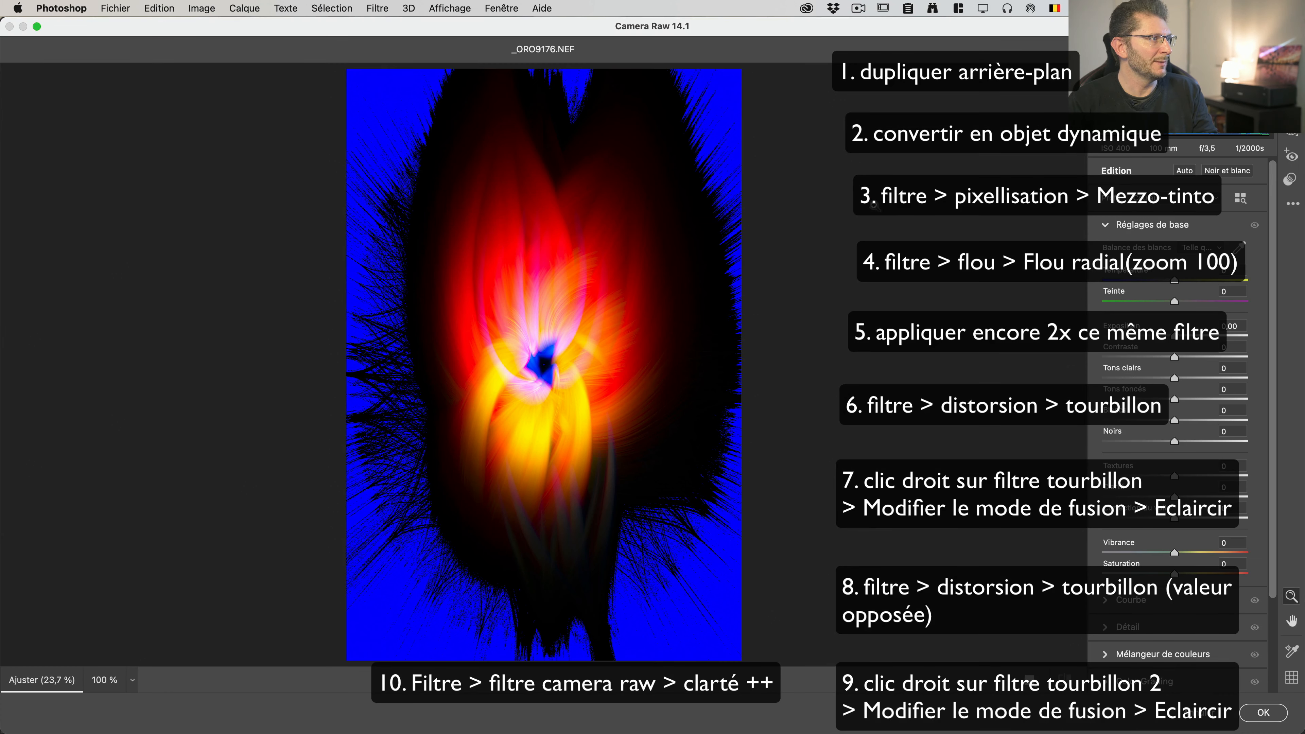
drag(1175, 378, 1223, 399)
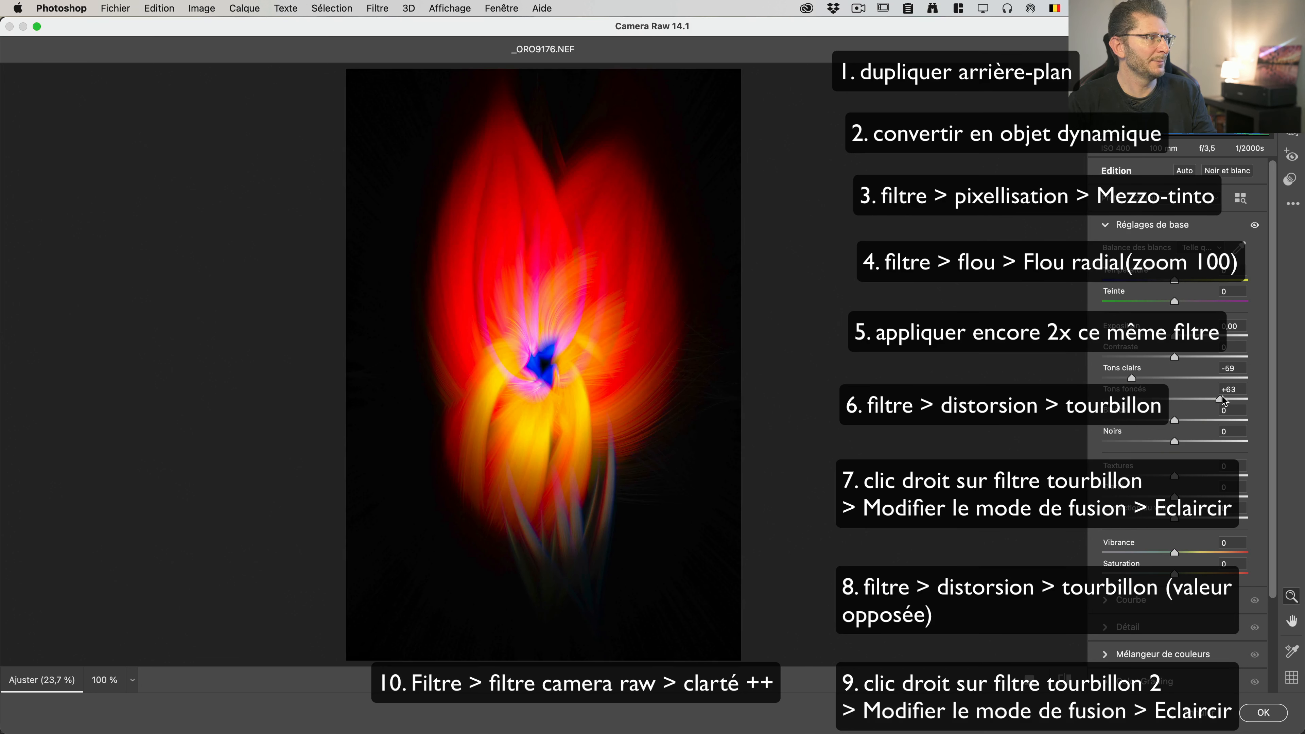
drag(1191, 497, 1303, 481)
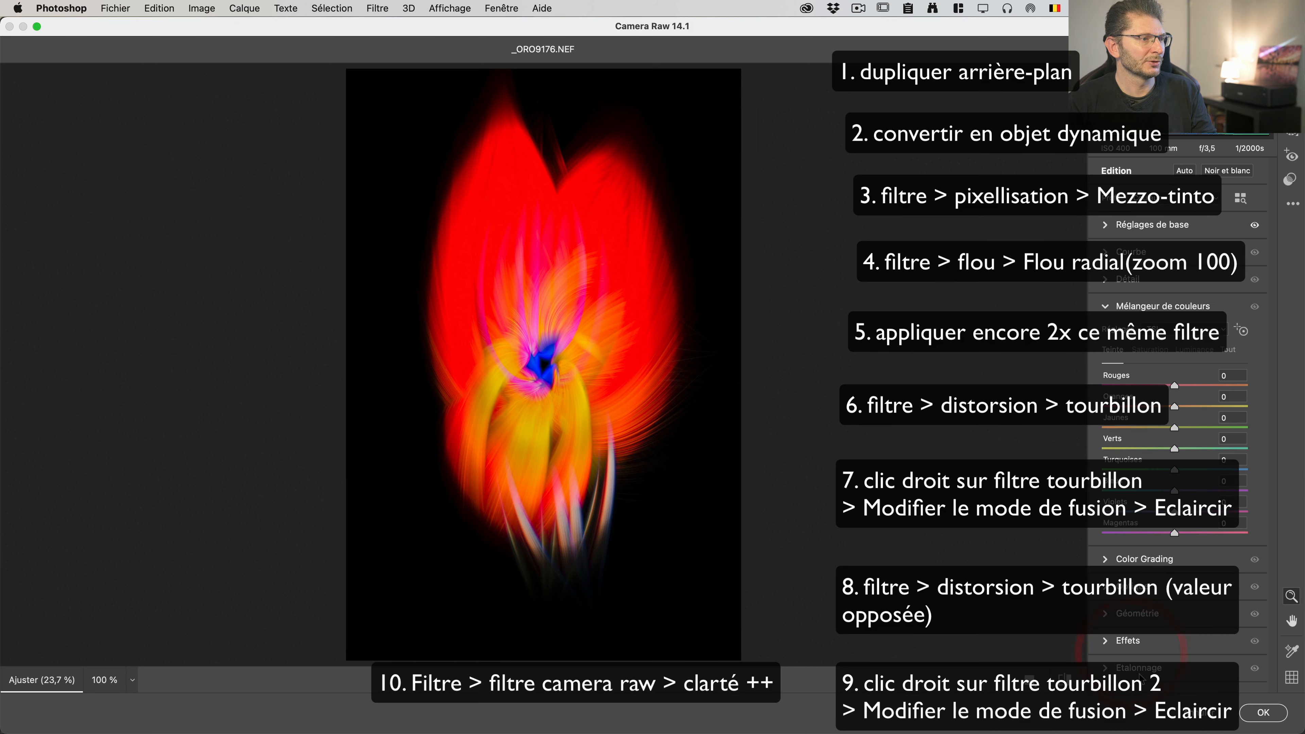
In the Etalonnage settings, set the Bleu primaire hue to +35, shift the Rouge primaire hue toward pink, and apply the Camera Raw filter
click(1133, 671)
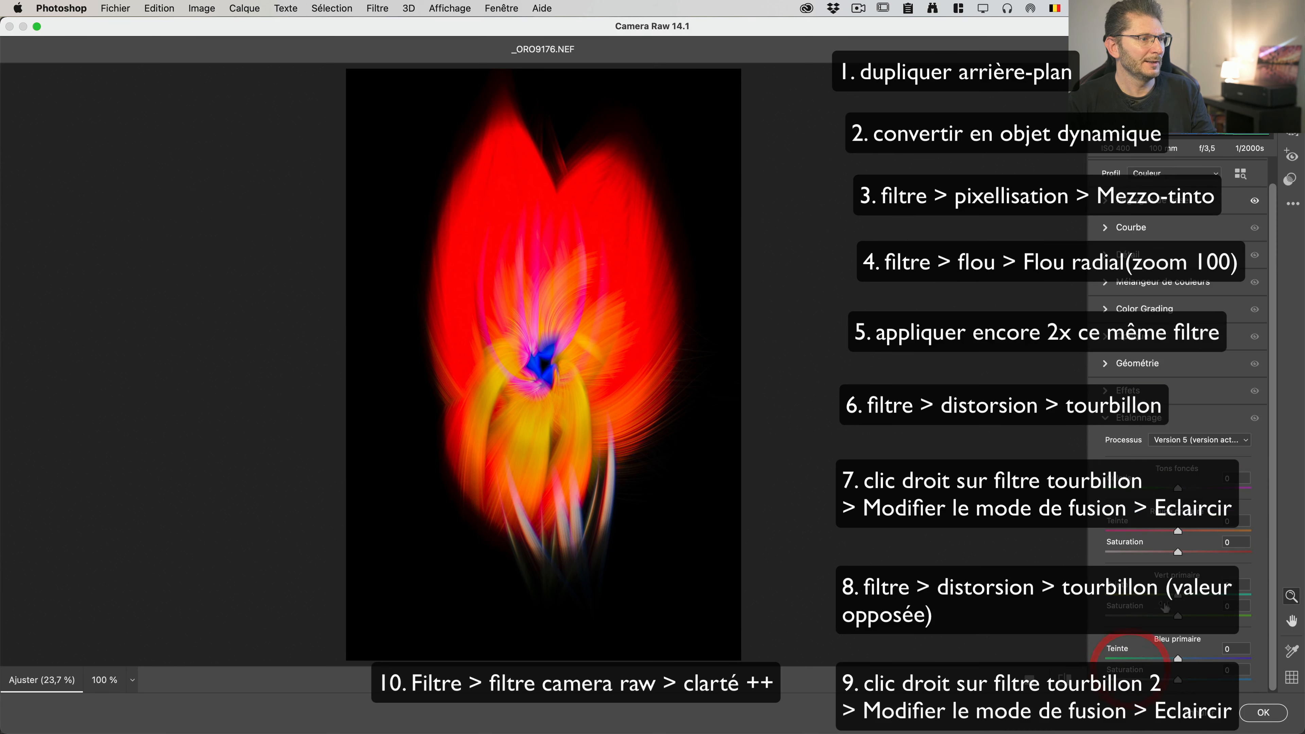
drag(1180, 662, 1206, 658)
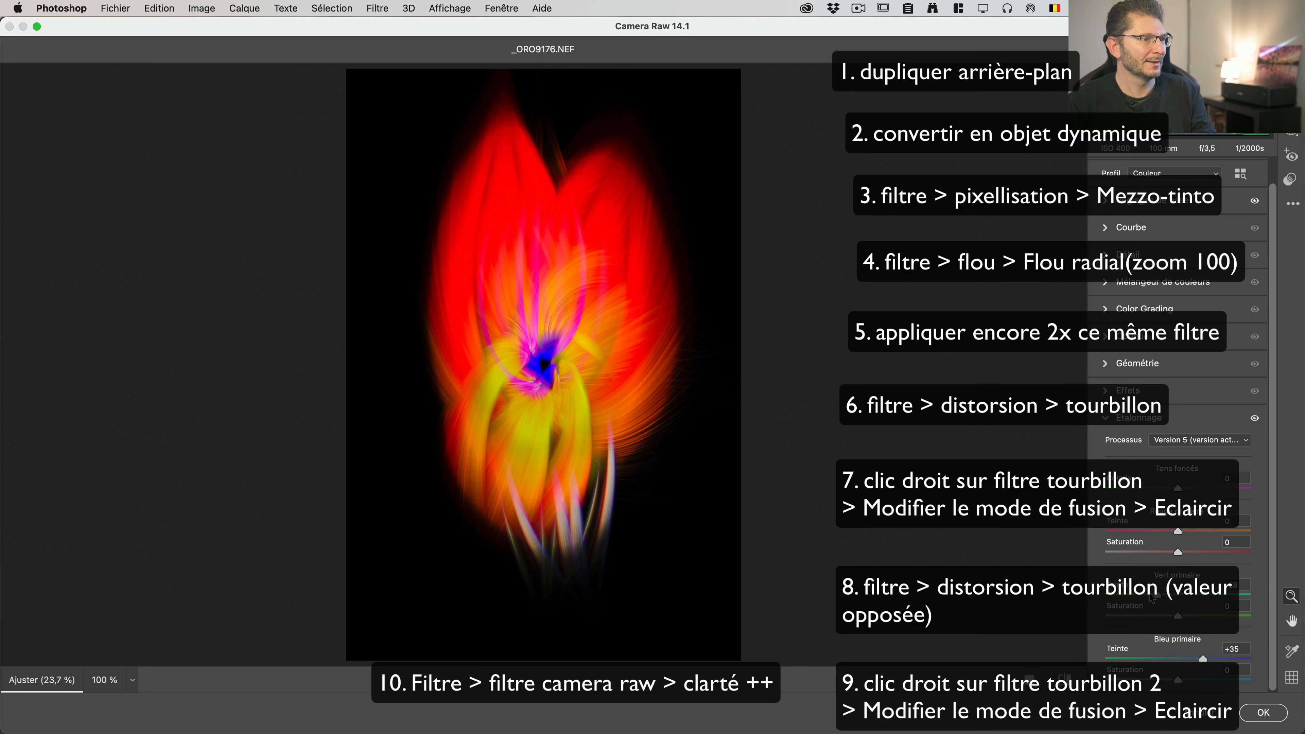
mouse_move(1179, 533)
mouse_down()
mouse_move(1140, 536)
mouse_move(1155, 537)
mouse_up()
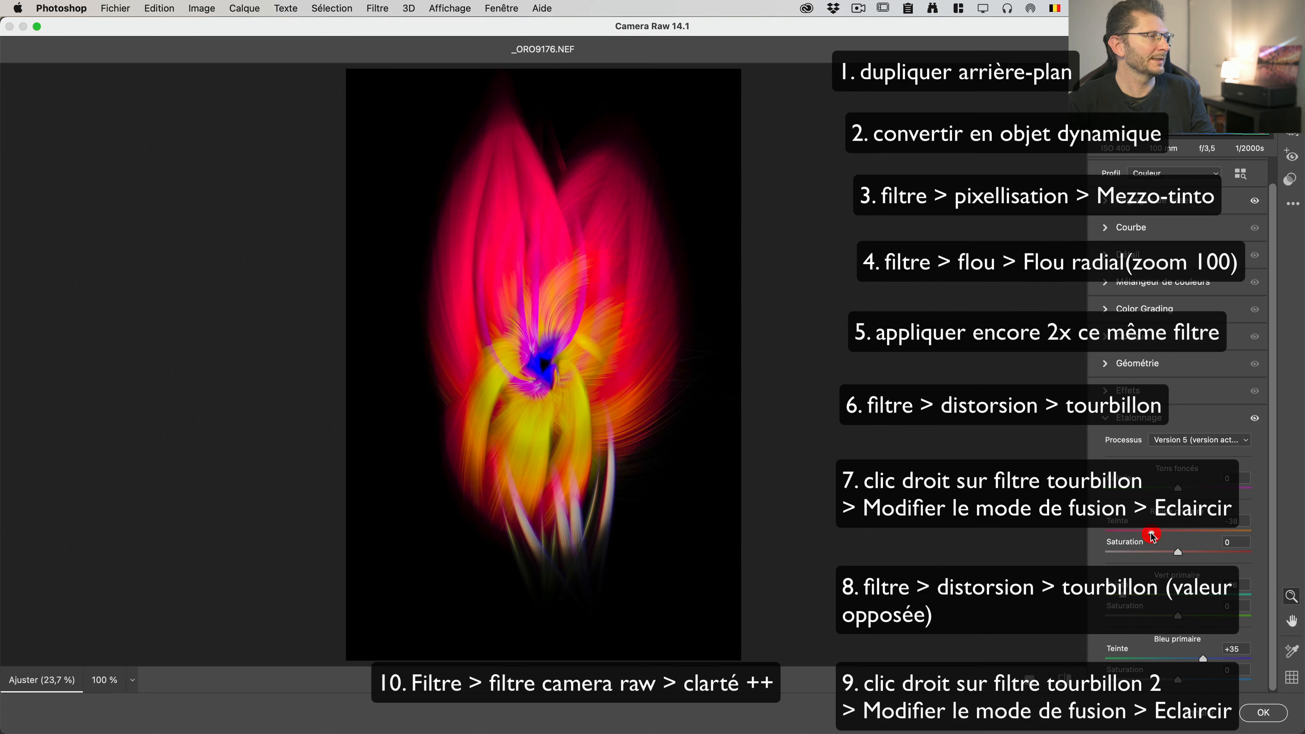
click(1264, 713)
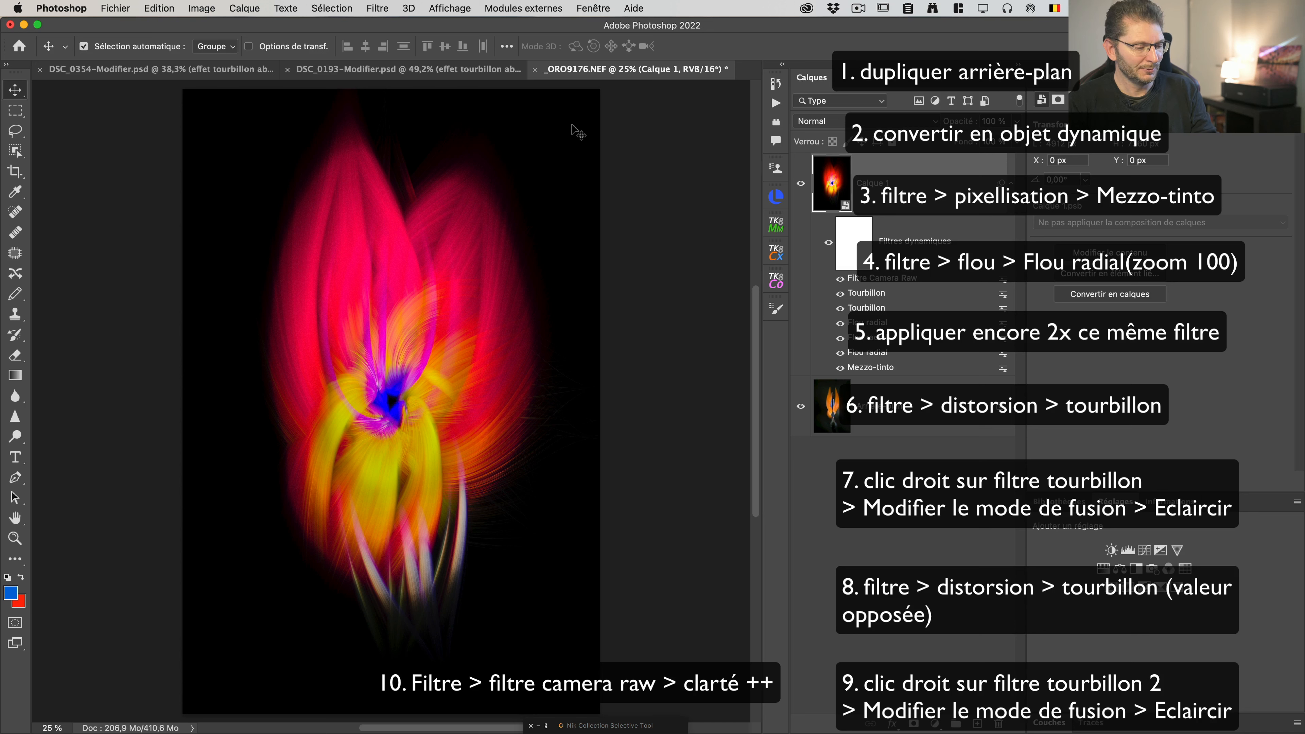
Add a second Camera Raw filter with increased Clarté, and hide Calque 1 to compare the result with the original photo
key(super+shift+a)
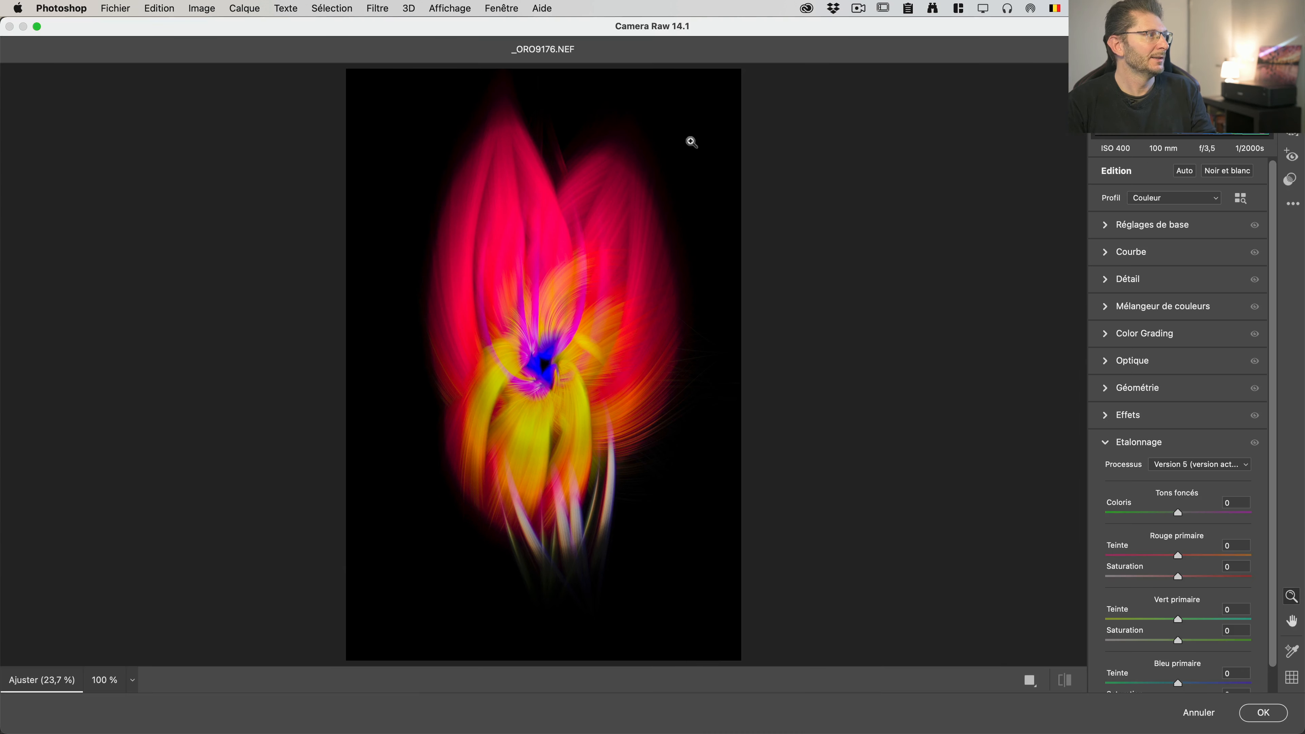
click(1142, 226)
drag(1176, 497, 1229, 498)
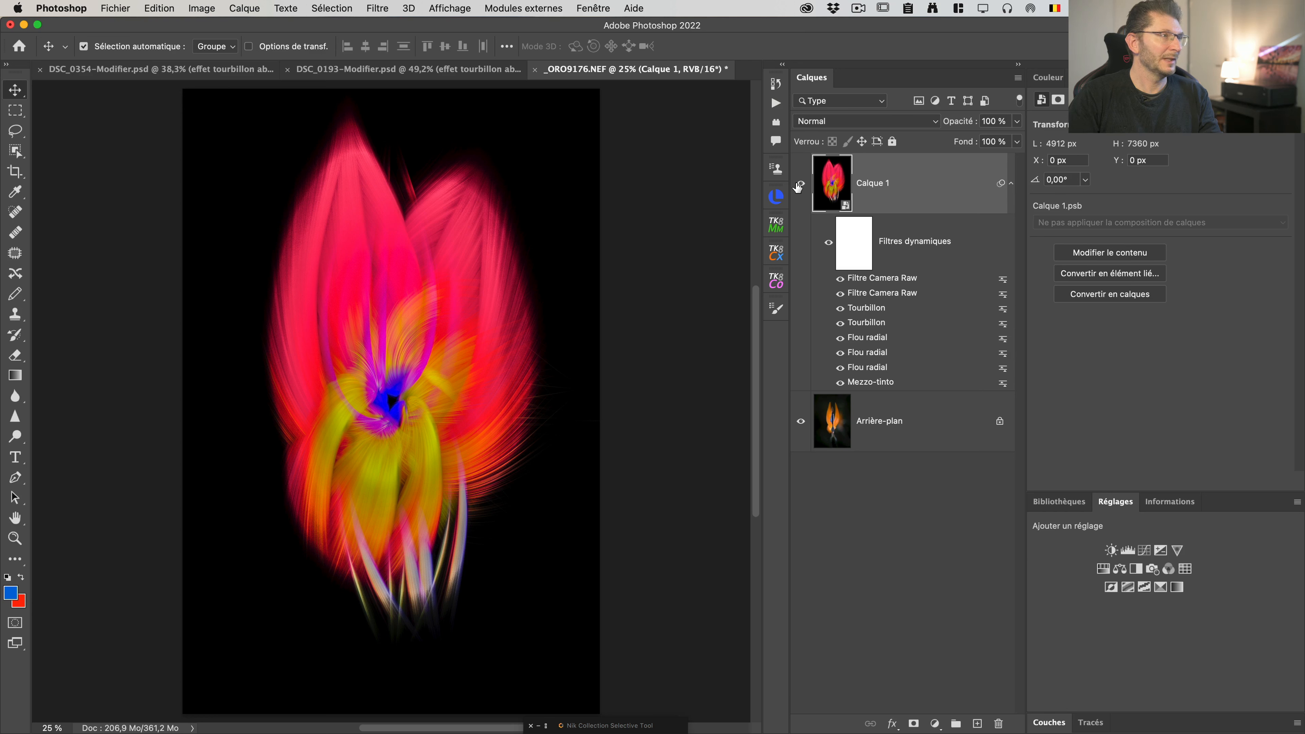
click(799, 184)
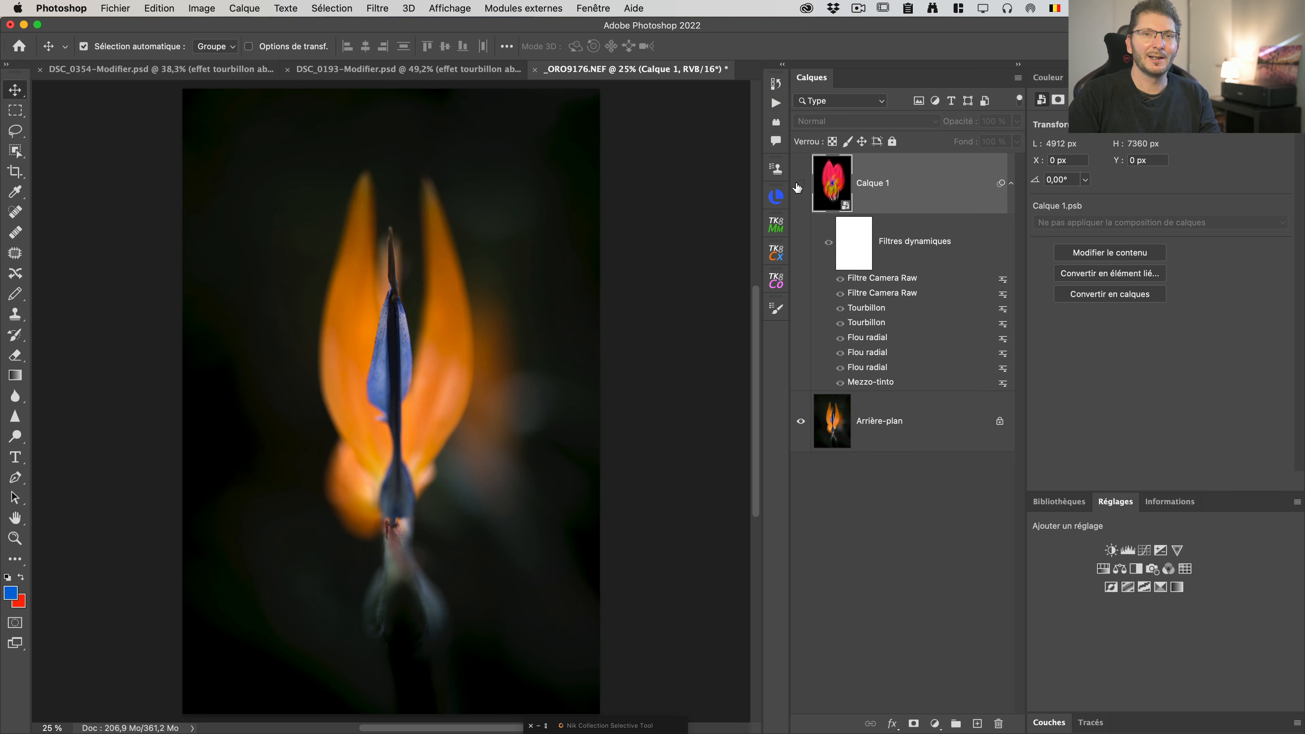